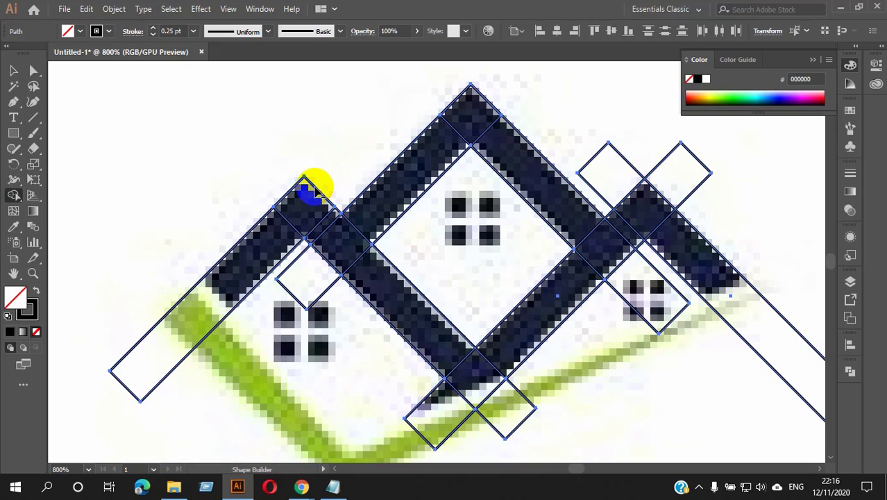
# Step: Remove the surplus rectangle ends protruding beyond the roof bars' crossings with the Shape Builder tool
pyautogui.scroll(2, 297, 194)
pyautogui.scroll(-3, 297, 207)
pyautogui.click(297, 212)
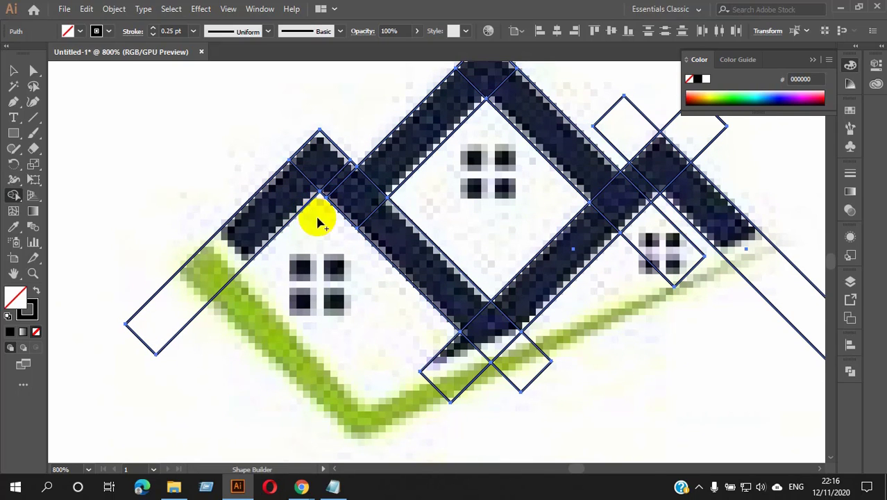
pyautogui.scroll(-2, 407, 312)
pyautogui.moveTo(548, 300); pyautogui.dragTo(484, 357)
pyautogui.scroll(-4, 484, 357)
pyautogui.scroll(3, 372, 322)
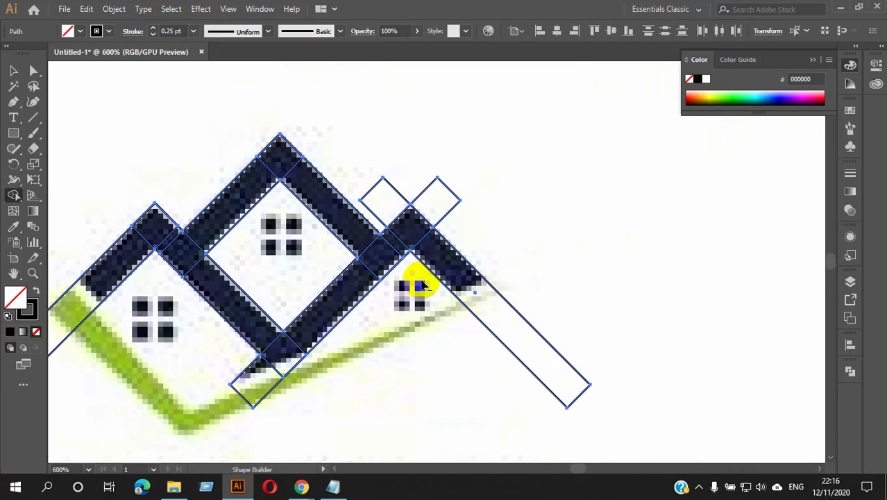
pyautogui.keyDown('alt'); pyautogui.click(379, 200); pyautogui.keyUp('alt')
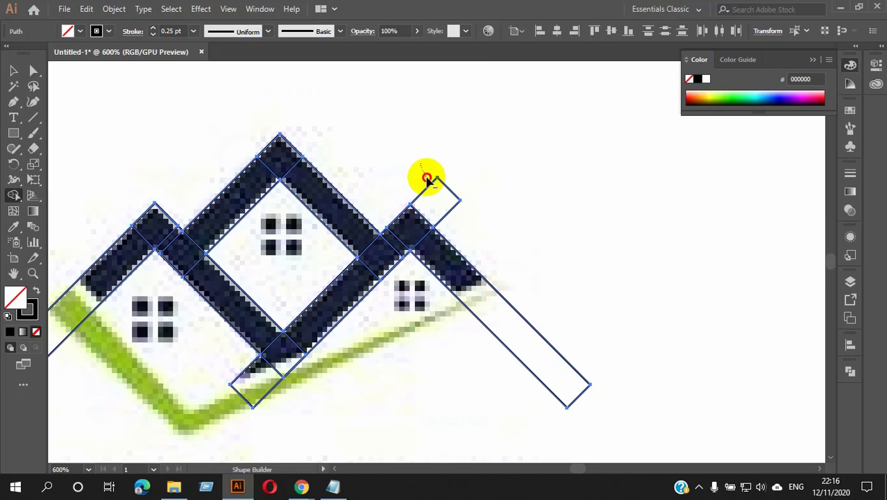
pyautogui.scroll(-3, 486, 237)
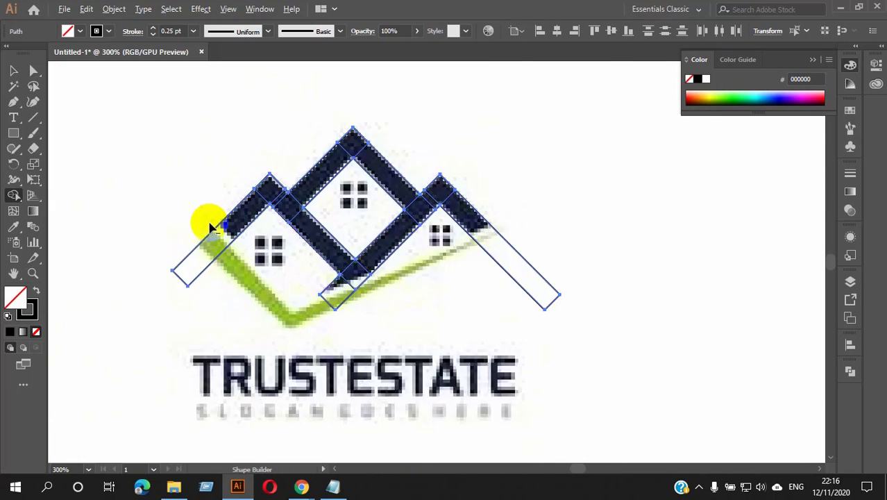
# Step: Merge the left roof segments and the diamond's lower-left bar into one shape with the Shape Builder tool
pyautogui.scroll(5, 211, 227)
pyautogui.moveTo(502, 268); pyautogui.dragTo(560, 311)
pyautogui.scroll(-5, 550, 301)
pyautogui.scroll(5, 422, 307)
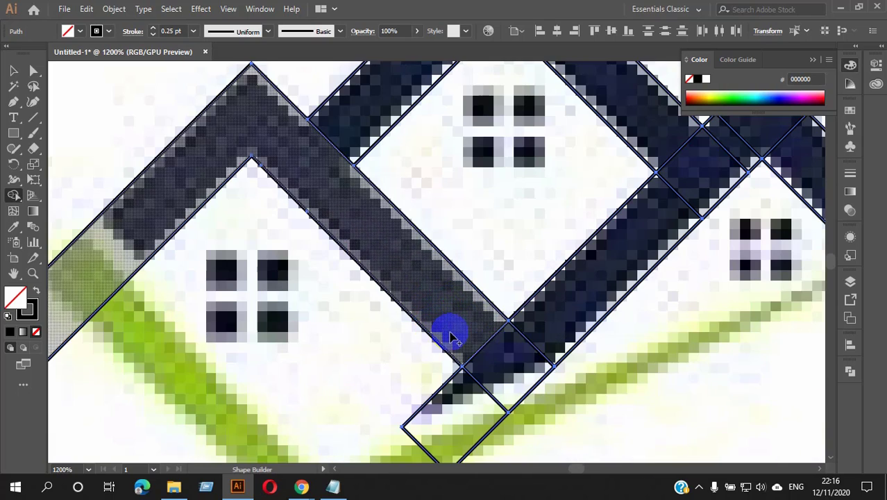
pyautogui.scroll(-3, 583, 292)
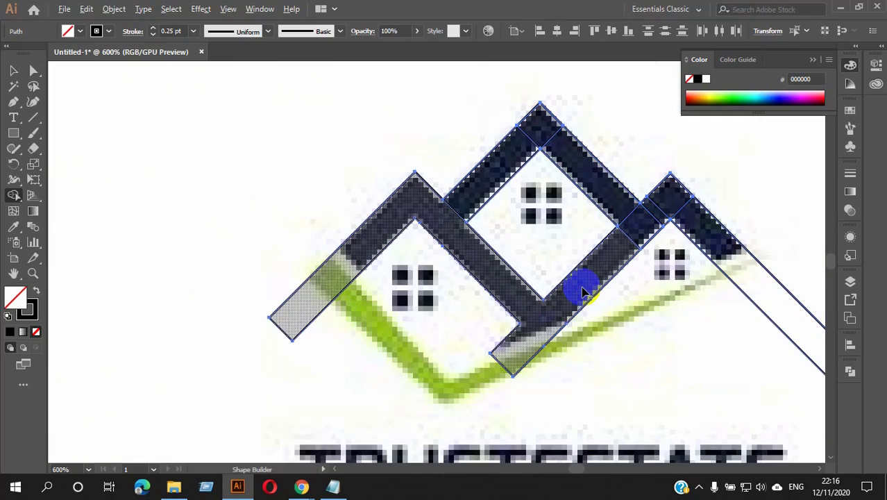
# Step: Merge the right roof and the remaining diamond bars with the left roof shape into one continuous outline
pyautogui.scroll(2, 583, 292)
pyautogui.moveTo(588, 283)
pyautogui.mouseDown()
pyautogui.moveTo(600, 311)
pyautogui.moveTo(673, 267)
pyautogui.moveTo(722, 321)
pyautogui.mouseUp()
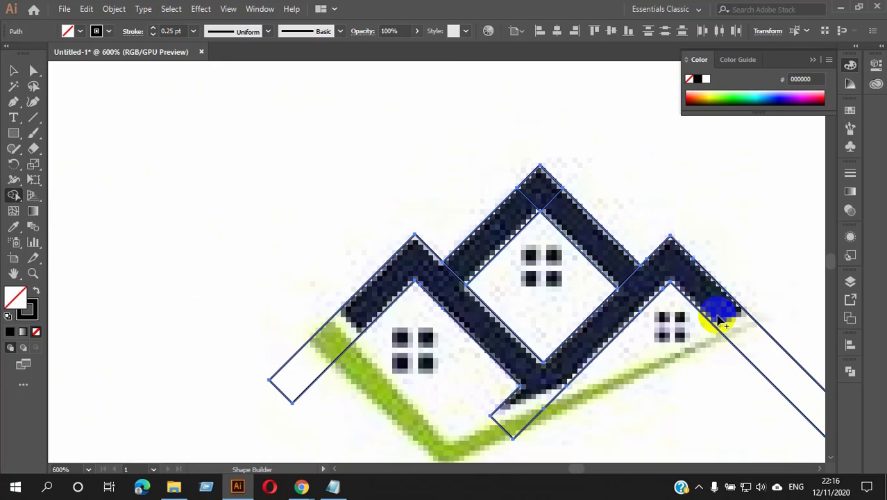
pyautogui.moveTo(624, 282)
pyautogui.mouseDown()
pyautogui.moveTo(551, 196)
pyautogui.moveTo(562, 221)
pyautogui.moveTo(539, 192)
pyautogui.mouseUp()
pyautogui.click(422, 293)
pyautogui.scroll(-3, 422, 293)
pyautogui.scroll(5, 430, 284)
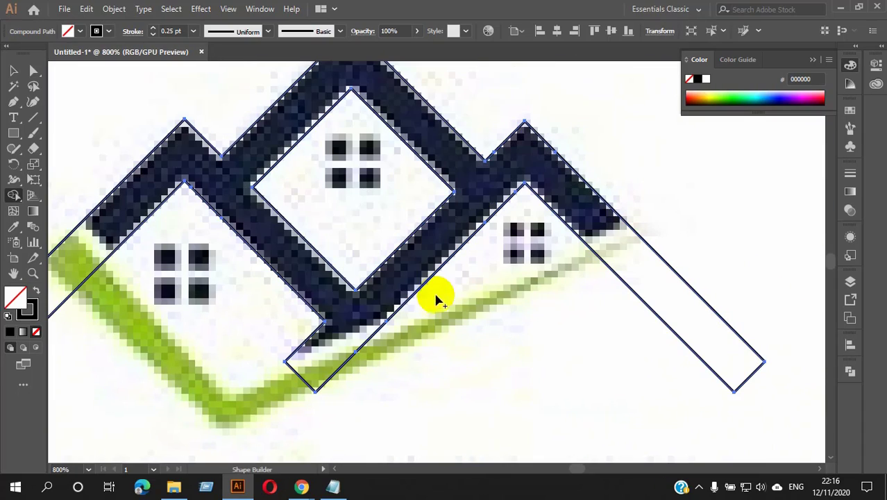
# Step: Draw an open three-point Pen path along the green check mark, from the left roof edge through the lower corner to the right roof edge
pyautogui.scroll(-3, 222, 237)
pyautogui.scroll(2, 212, 228)
pyautogui.scroll(-1, 212, 234)
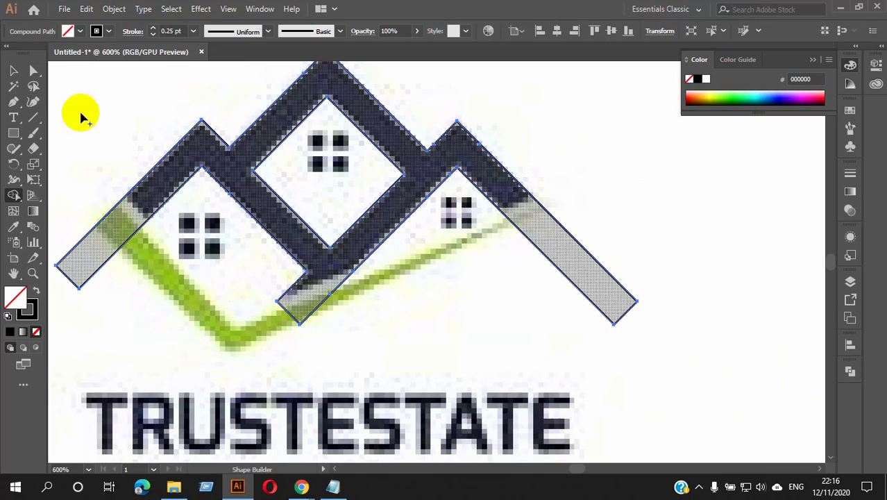
pyautogui.click(12, 102)
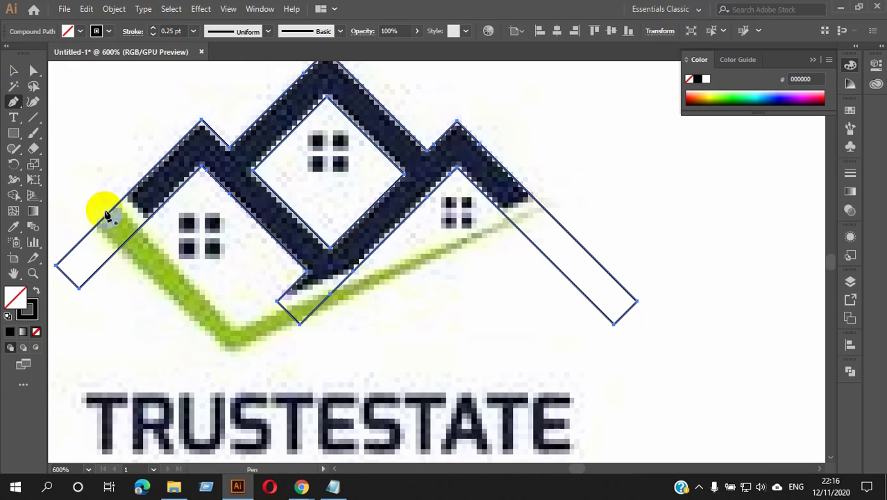
pyautogui.keyDown('ctrl'); pyautogui.click(102, 182); pyautogui.keyUp('ctrl')
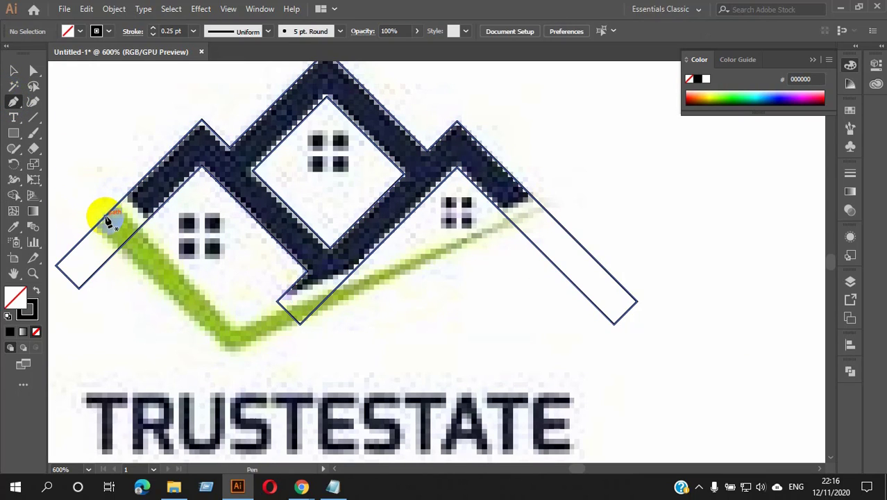
pyautogui.click(105, 216)
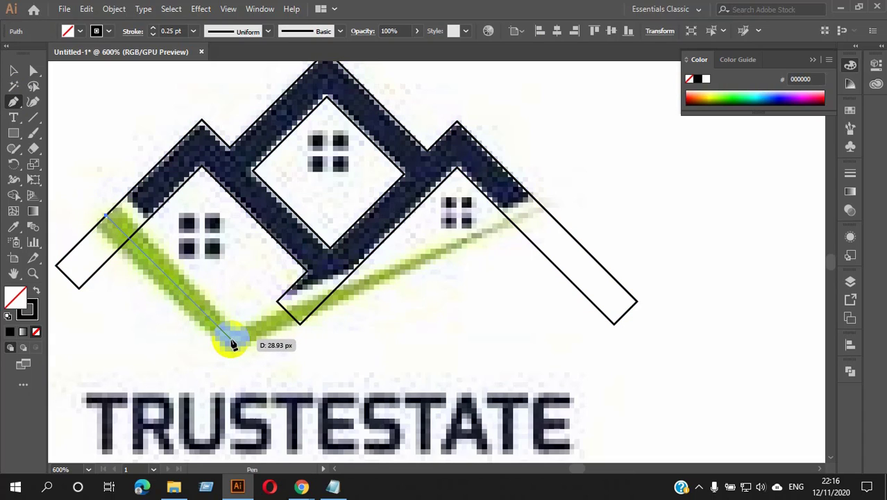
pyautogui.click(231, 340)
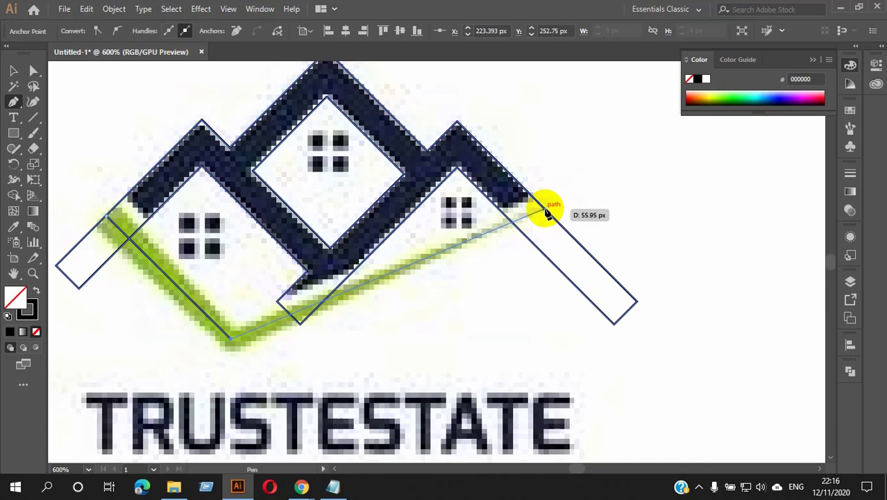
pyautogui.click(546, 211)
pyautogui.click(14, 70)
pyautogui.click(96, 110)
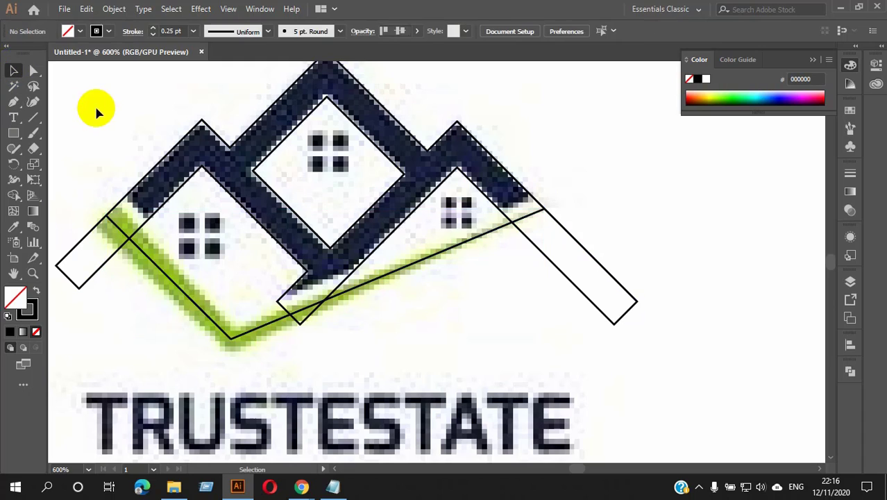
# Step: Set the check mark path's stroke weight to 5 pt
pyautogui.click(159, 276)
pyautogui.click(159, 31)
pyautogui.click(154, 30)
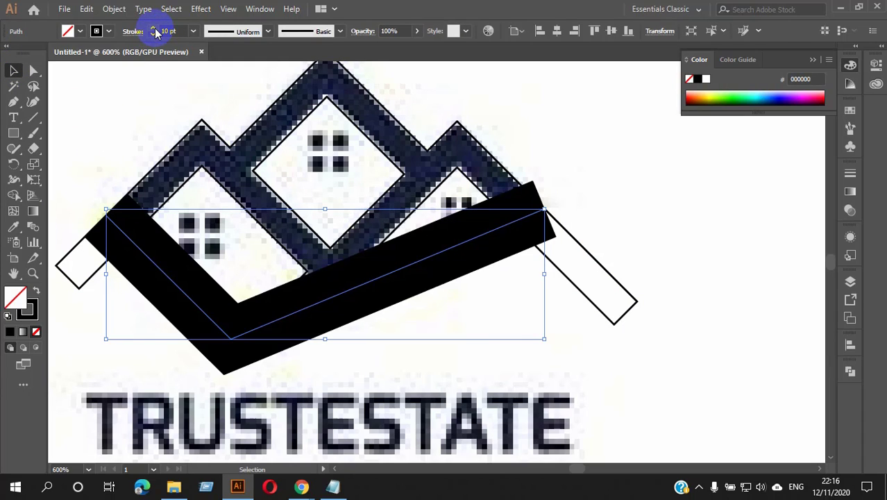
pyautogui.click(154, 34)
pyautogui.click(154, 34)
pyautogui.click(154, 34)
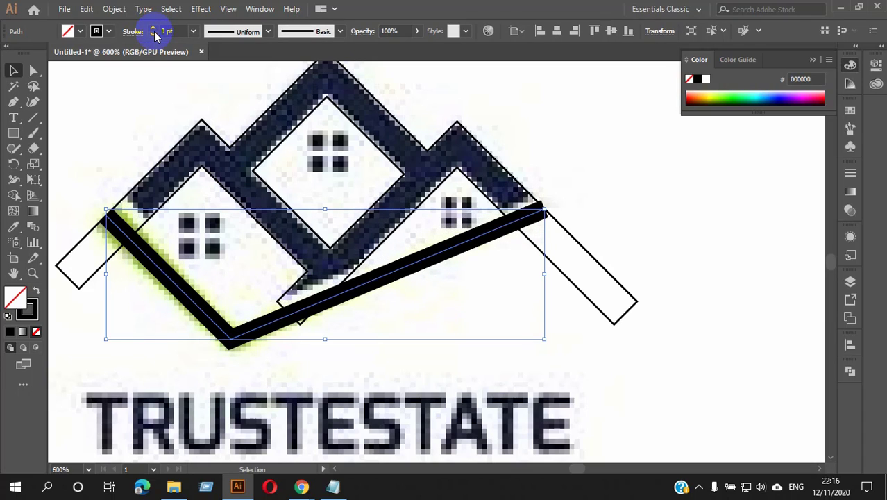
pyautogui.click(154, 29)
pyautogui.click(154, 29)
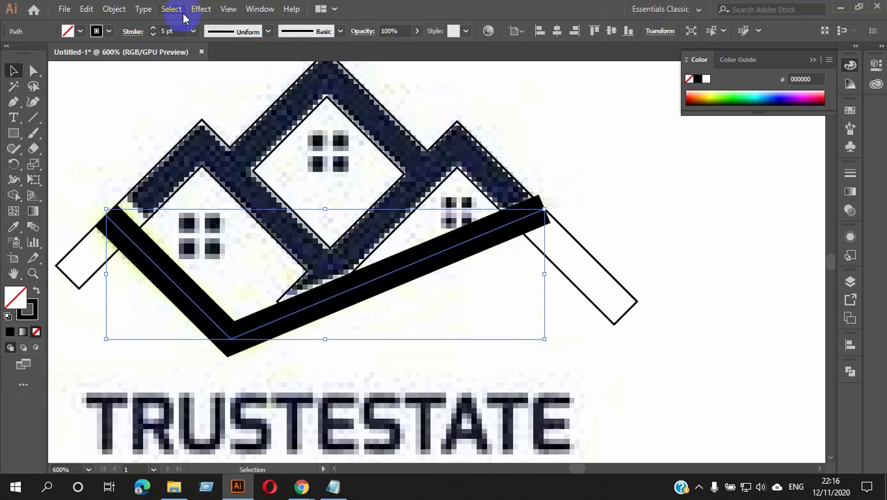
# Step: Apply the triangular width profile to the check mark path so it tapers toward the right roof edge
pyautogui.click(267, 32)
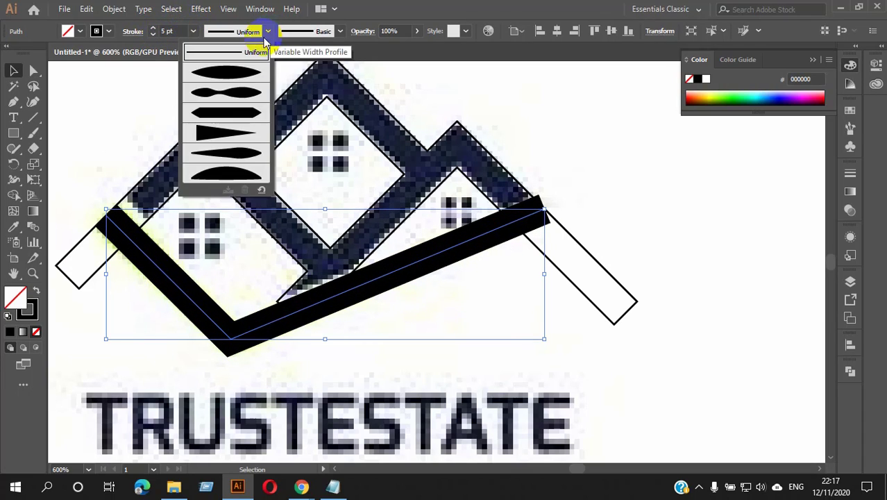
pyautogui.click(236, 137)
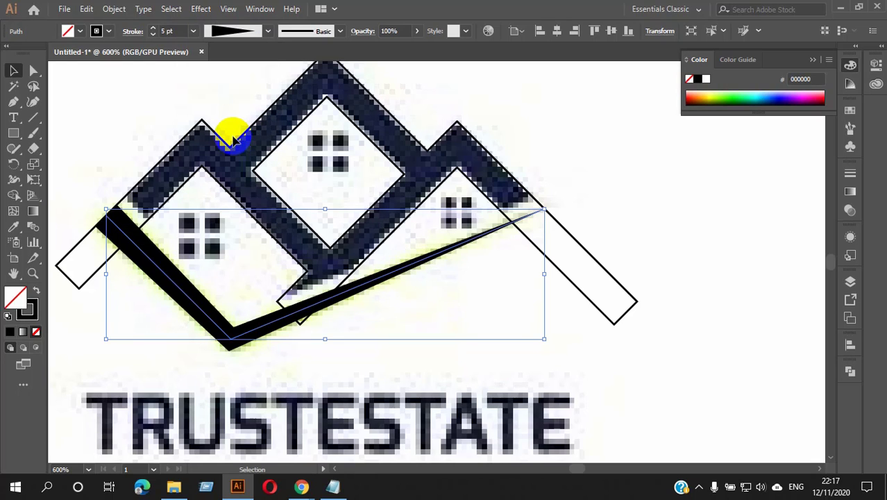
pyautogui.click(576, 209)
pyautogui.scroll(-2, 306, 211)
pyautogui.scroll(2, 253, 198)
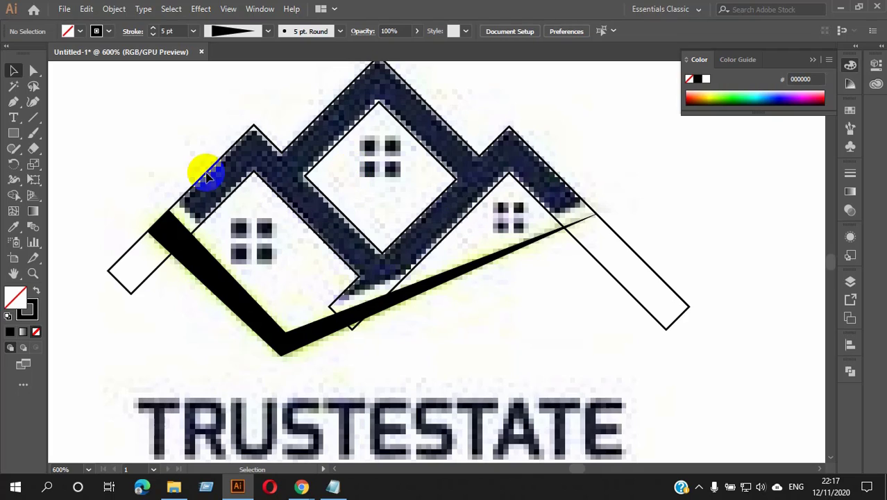
pyautogui.click(212, 283)
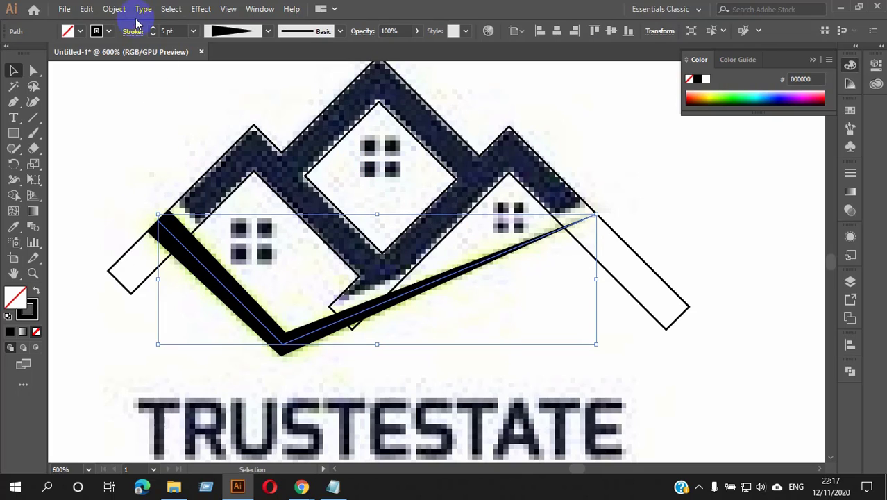
pyautogui.click(113, 9)
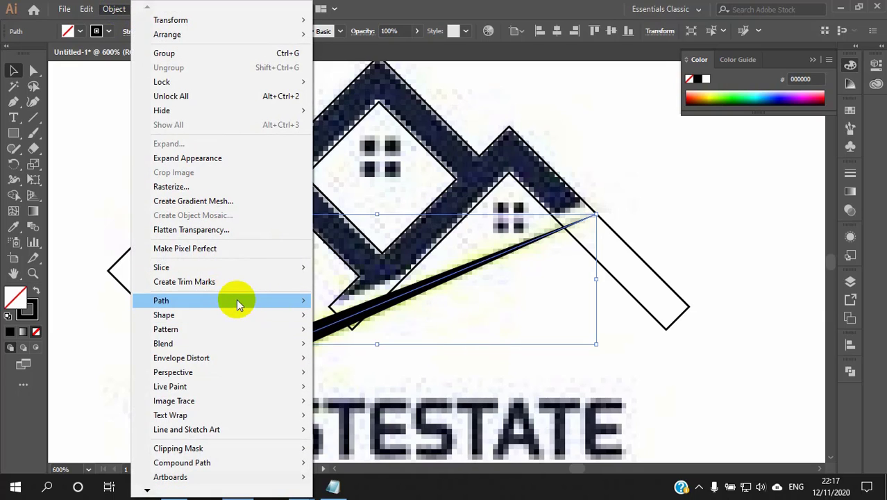
pyautogui.moveTo(302, 306)
pyautogui.click(356, 347)
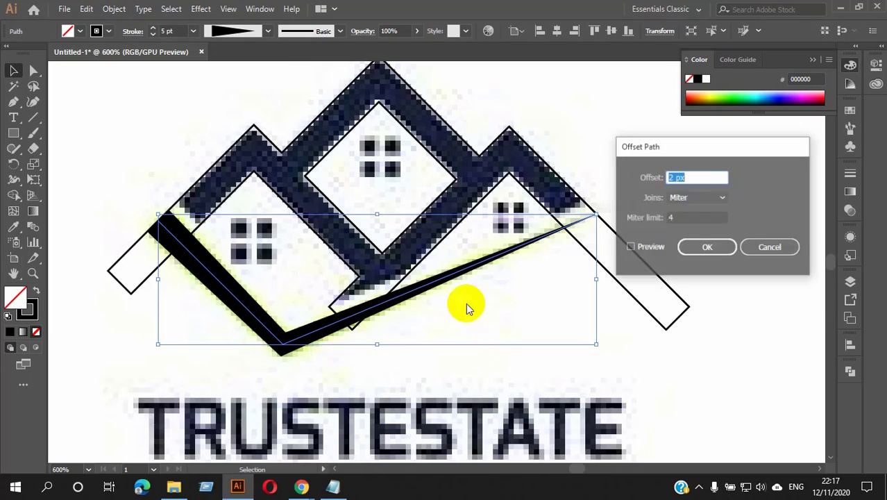
pyautogui.click(769, 247)
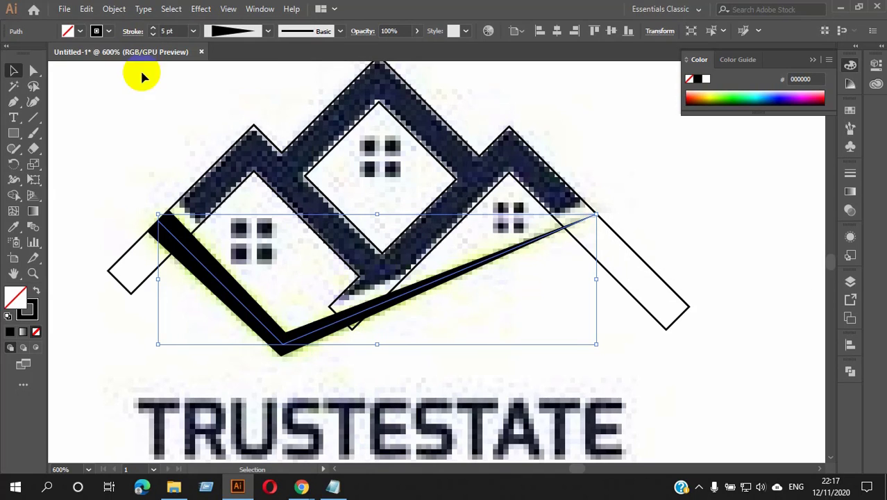
# Step: Convert the tapered check mark stroke into a filled shape with Outline Stroke
pyautogui.click(114, 9)
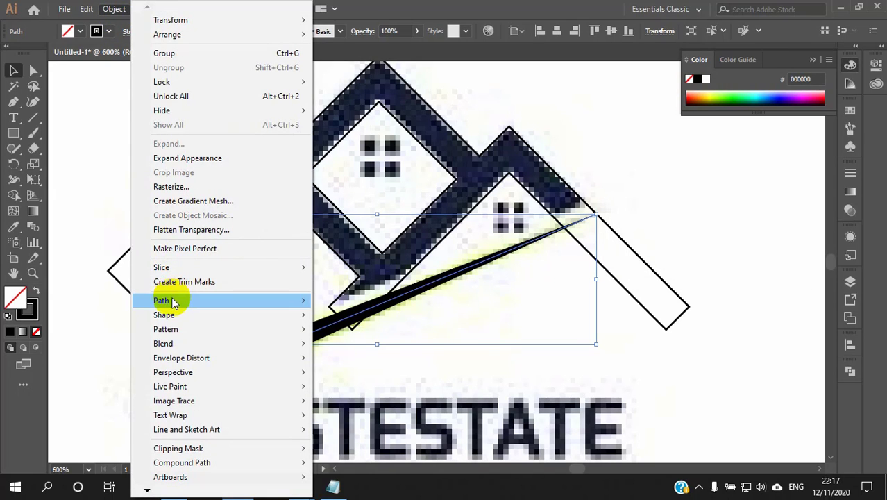
pyautogui.moveTo(271, 301)
pyautogui.click(358, 334)
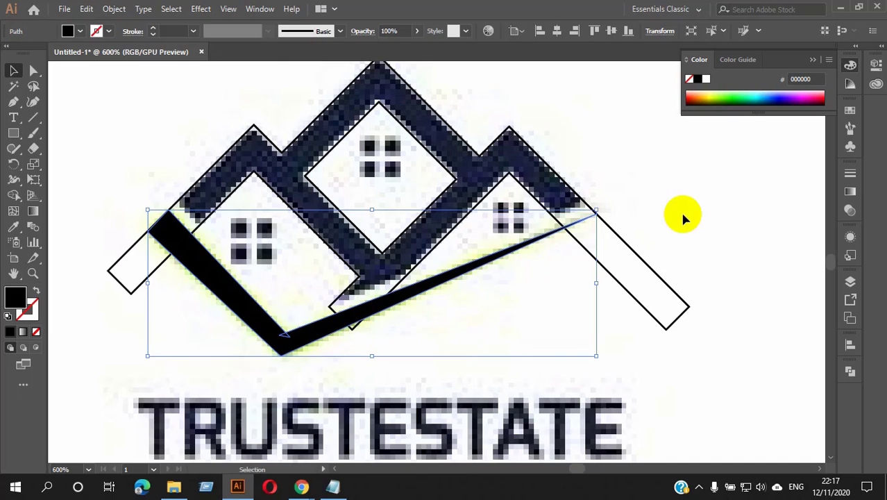
pyautogui.click(684, 216)
pyautogui.scroll(3, 271, 276)
pyautogui.scroll(-5, 268, 270)
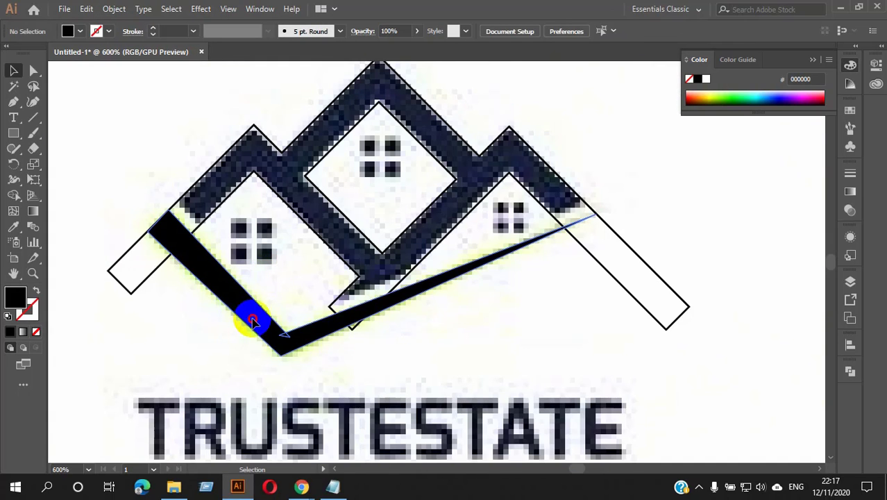
# Step: Merge the small overlapping triangle at the check mark's lower corner into the shape with the Shape Builder tool
pyautogui.click(252, 317)
pyautogui.scroll(6, 254, 317)
pyautogui.scroll(-2, 291, 284)
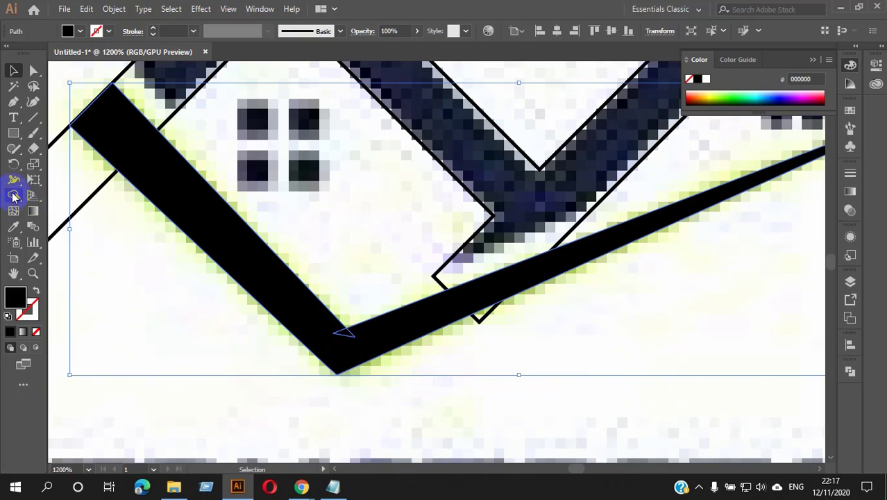
pyautogui.click(13, 197)
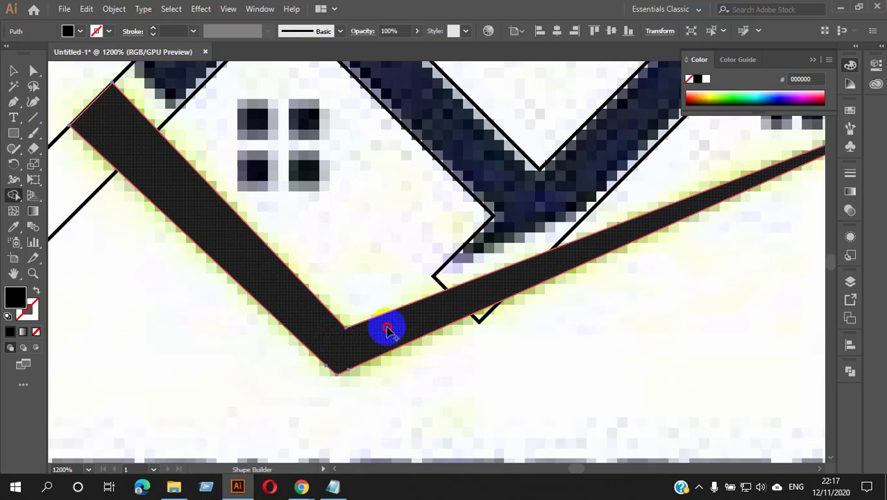
pyautogui.click(388, 330)
pyautogui.click(13, 70)
pyautogui.click(158, 246)
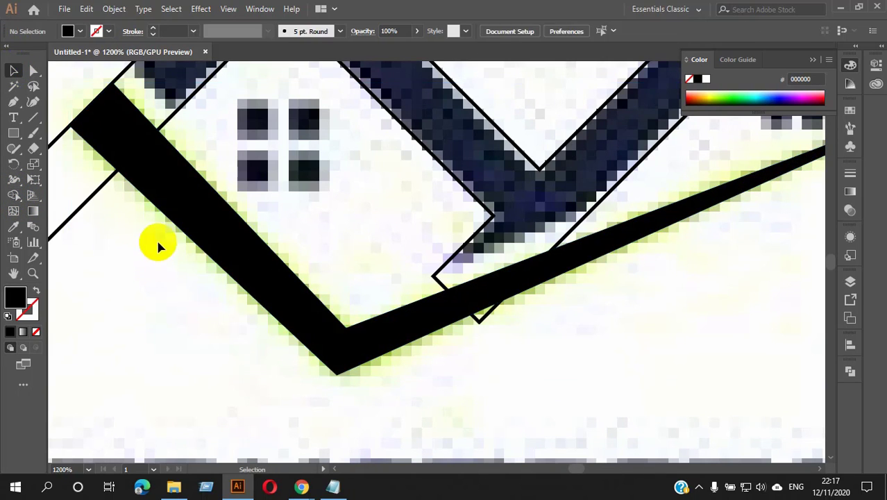
# Step: Offset the check mark shape outward by 2 px with miter joins
pyautogui.scroll(-2, 159, 243)
pyautogui.scroll(2, 160, 259)
pyautogui.scroll(-2, 164, 262)
pyautogui.click(174, 272)
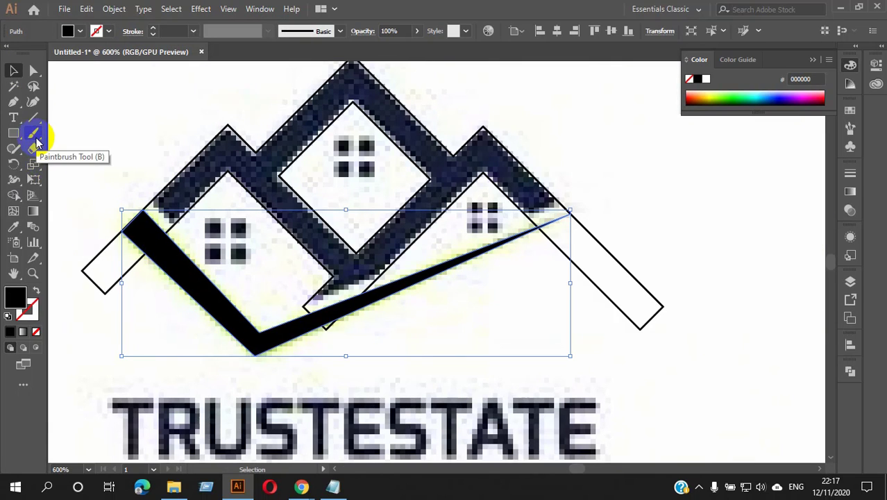
pyautogui.click(115, 11)
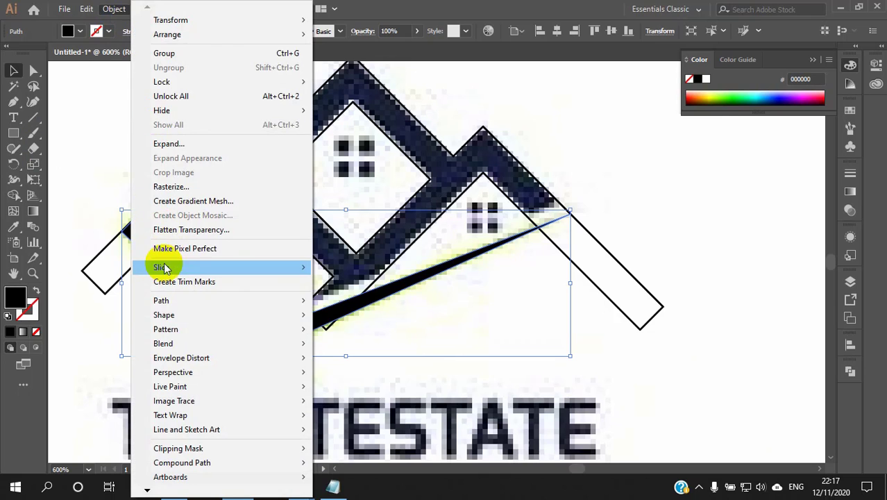
pyautogui.moveTo(237, 303)
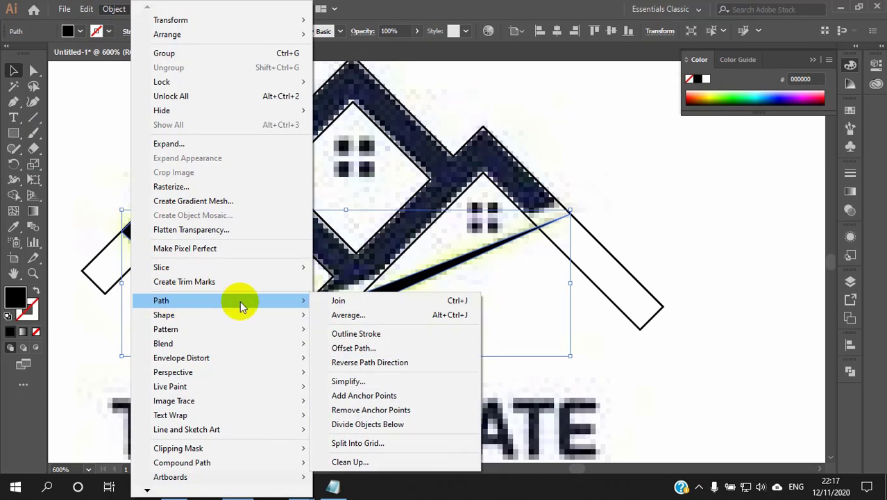
pyautogui.click(346, 349)
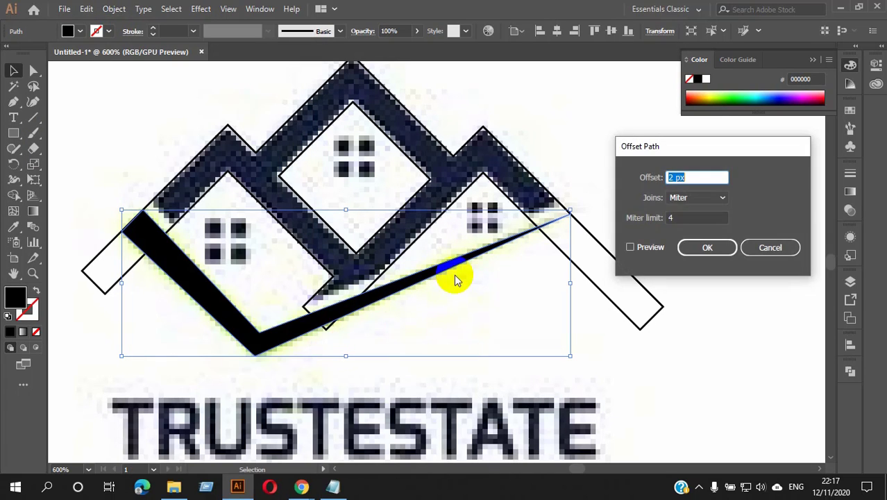
pyautogui.click(630, 248)
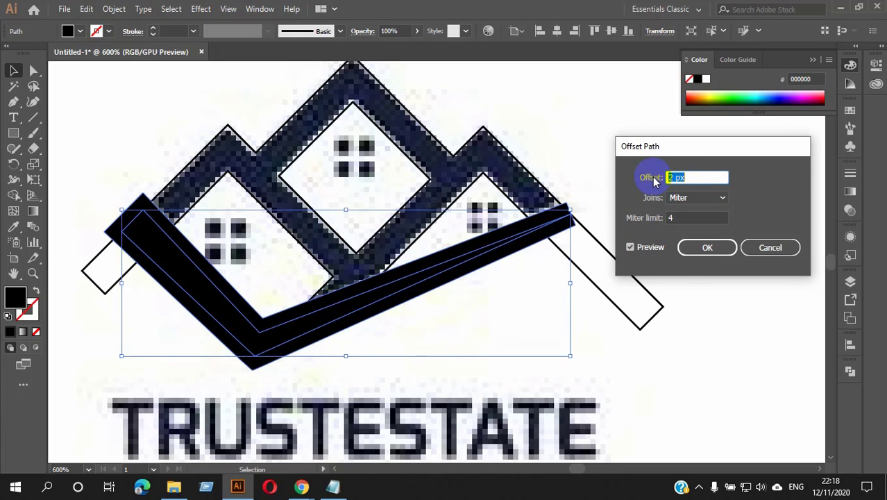
pyautogui.click(706, 248)
# Step: Examine the enlarged offset shape and the original check mark inside it by selecting each one
pyautogui.click(646, 237)
pyautogui.click(460, 253)
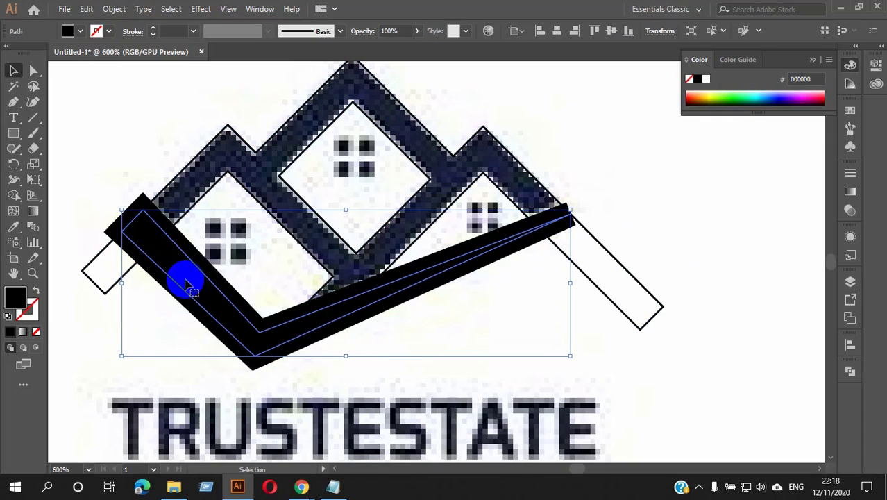
pyautogui.click(401, 395)
pyautogui.click(372, 297)
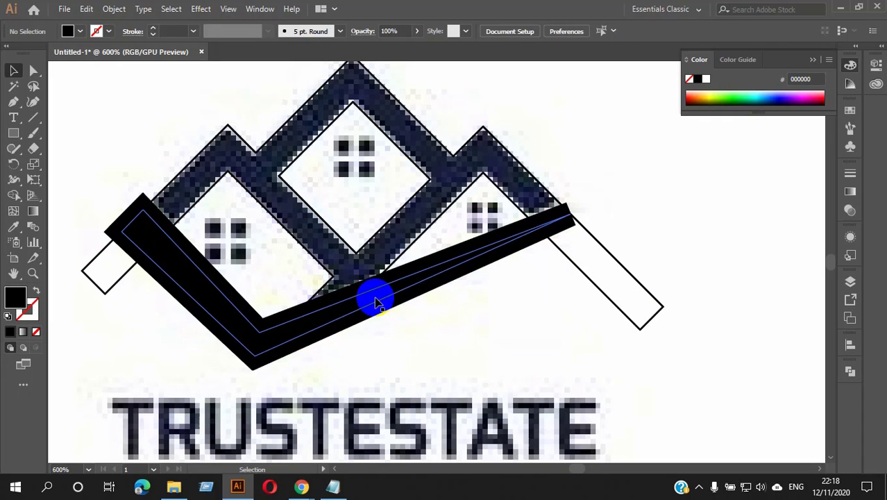
pyautogui.click(527, 368)
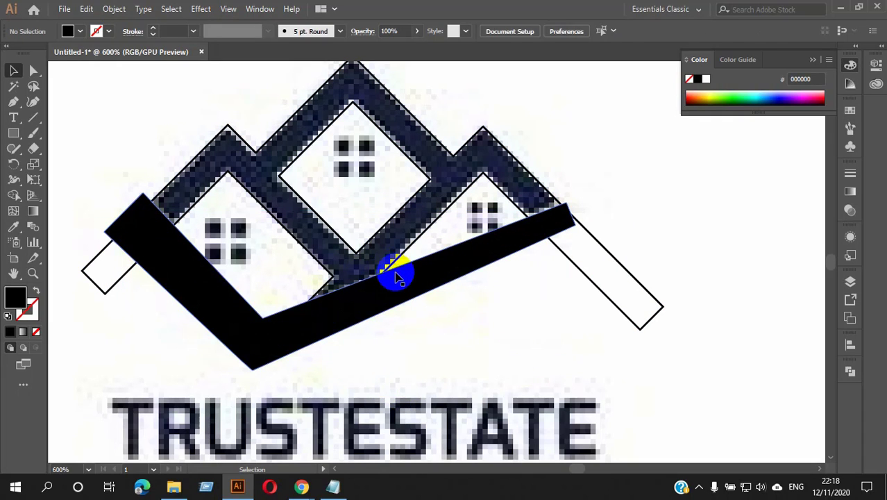
pyautogui.click(397, 276)
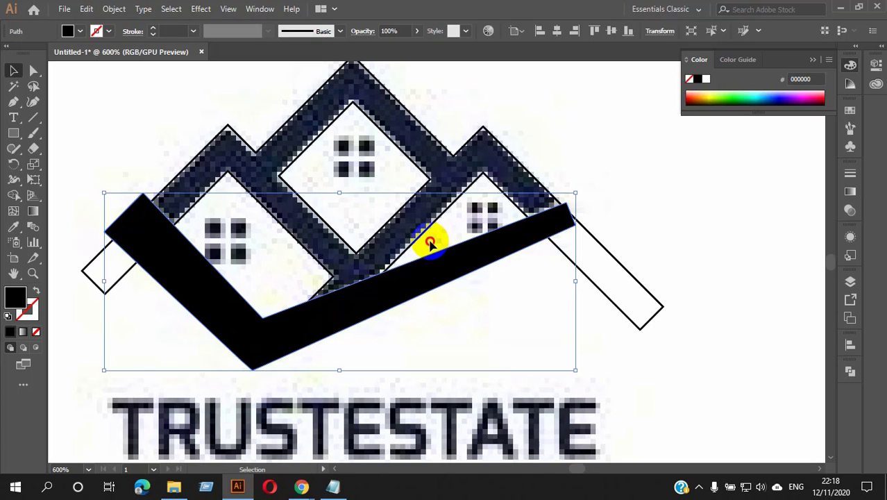
pyautogui.click(386, 263)
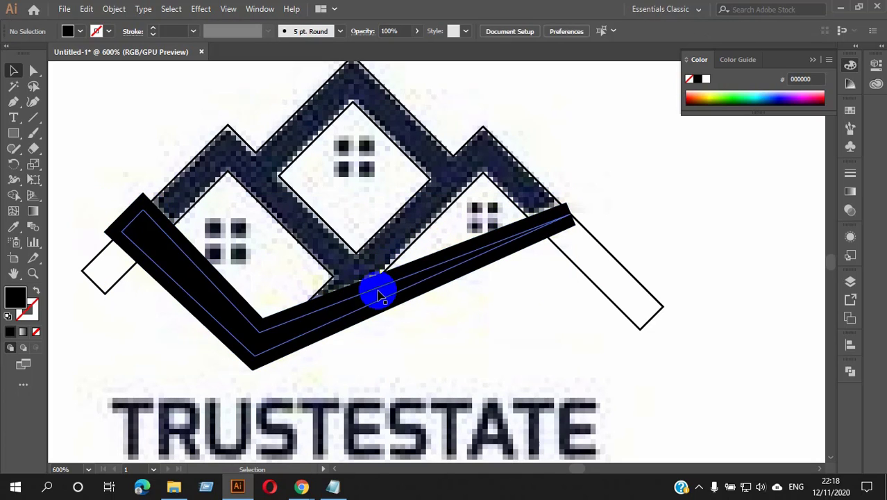
pyautogui.click(368, 287)
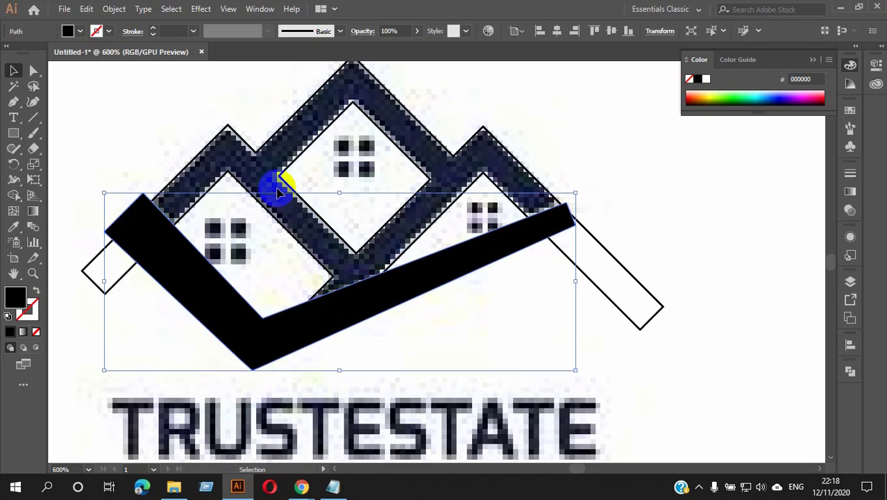
# Step: Cut away the offset band and the roof parts extending past it with the Shape Builder tool, leaving a gap around the check mark
pyautogui.moveTo(195, 85); pyautogui.dragTo(568, 195)
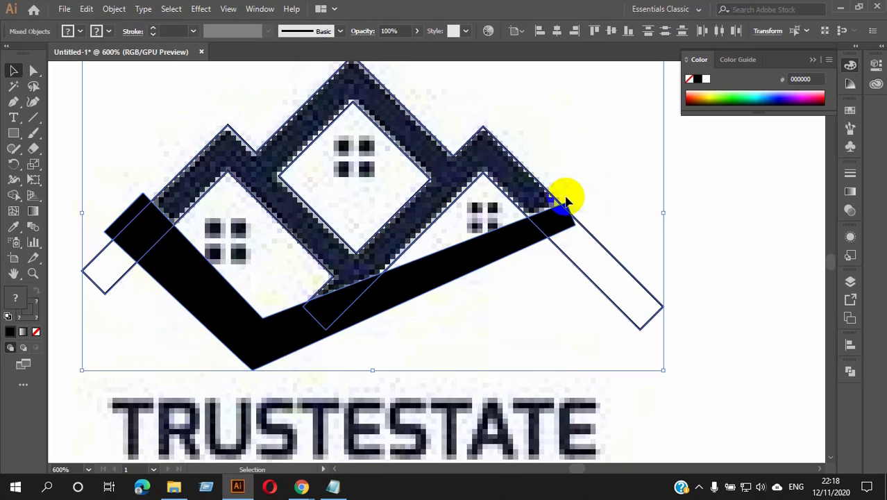
pyautogui.click(13, 196)
pyautogui.moveTo(109, 209)
pyautogui.mouseDown()
pyautogui.moveTo(144, 220)
pyautogui.moveTo(129, 199)
pyautogui.mouseUp()
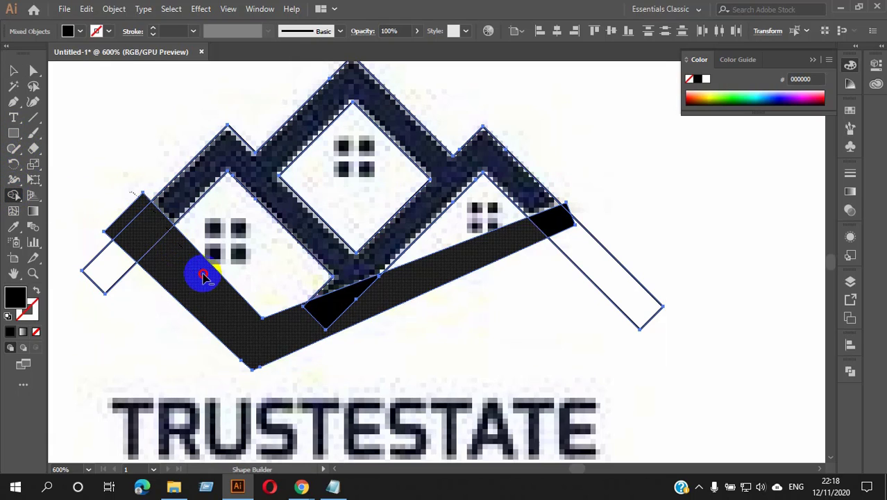
pyautogui.moveTo(90, 230); pyautogui.dragTo(115, 271)
pyautogui.moveTo(296, 324)
pyautogui.mouseDown()
pyautogui.moveTo(357, 318)
pyautogui.moveTo(541, 248)
pyautogui.moveTo(620, 206)
pyautogui.moveTo(559, 216)
pyautogui.mouseUp()
pyautogui.moveTo(268, 347)
pyautogui.mouseDown()
pyautogui.moveTo(174, 257)
pyautogui.moveTo(234, 332)
pyautogui.moveTo(316, 339)
pyautogui.moveTo(141, 232)
pyautogui.moveTo(337, 268)
pyautogui.moveTo(539, 198)
pyautogui.moveTo(514, 219)
pyautogui.mouseUp()
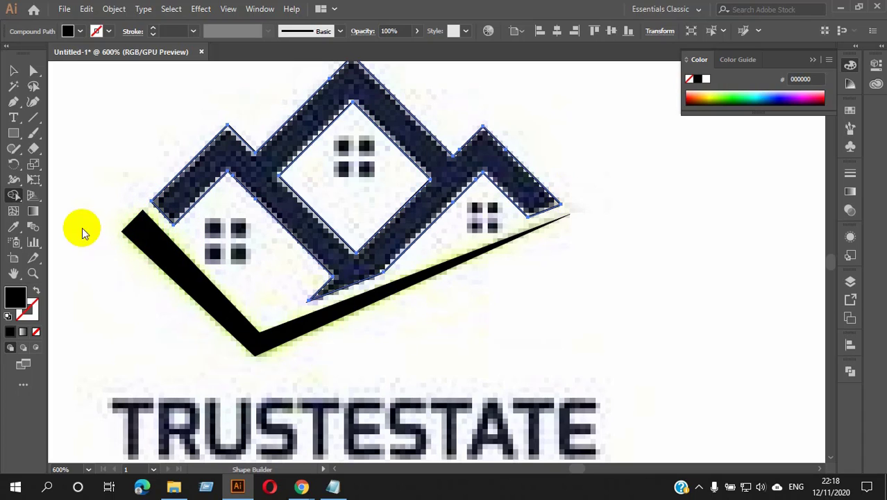
pyautogui.click(14, 72)
pyautogui.click(651, 291)
# Step: Draw a small square beside the house and duplicate it into a two-by-two window grid
pyautogui.scroll(-1, 389, 280)
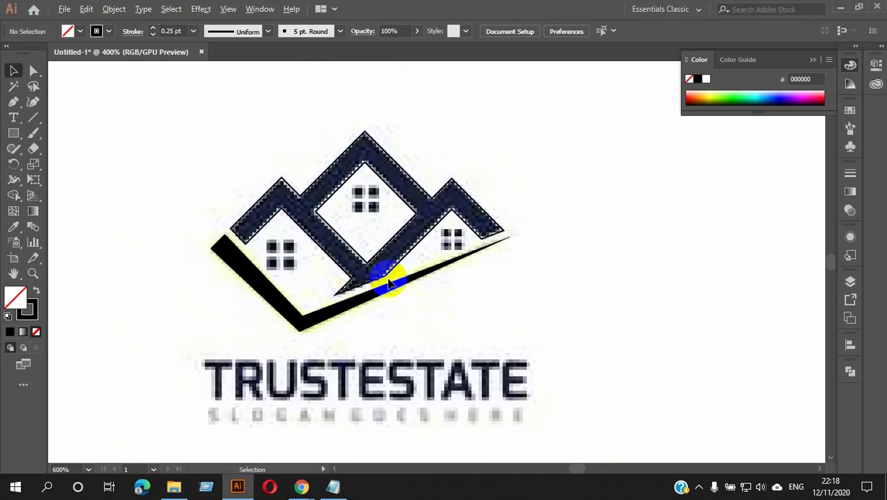
pyautogui.scroll(-1, 390, 281)
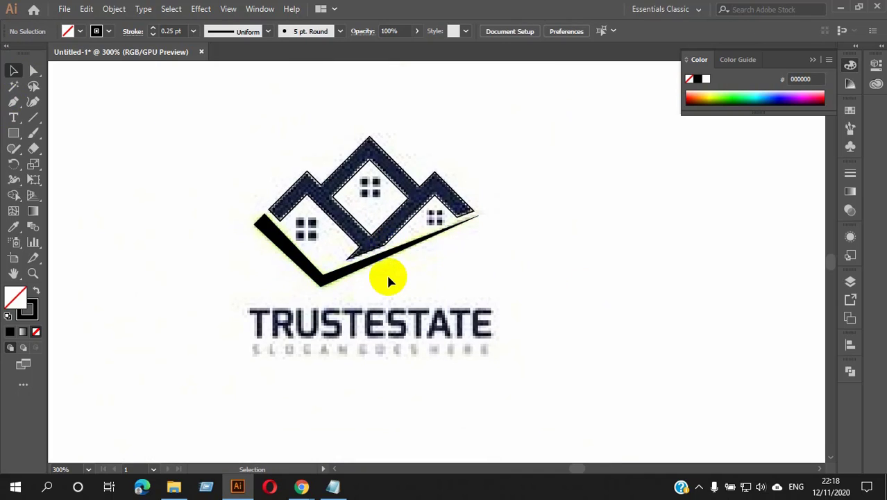
pyautogui.scroll(3, 368, 166)
pyautogui.scroll(-1, 280, 185)
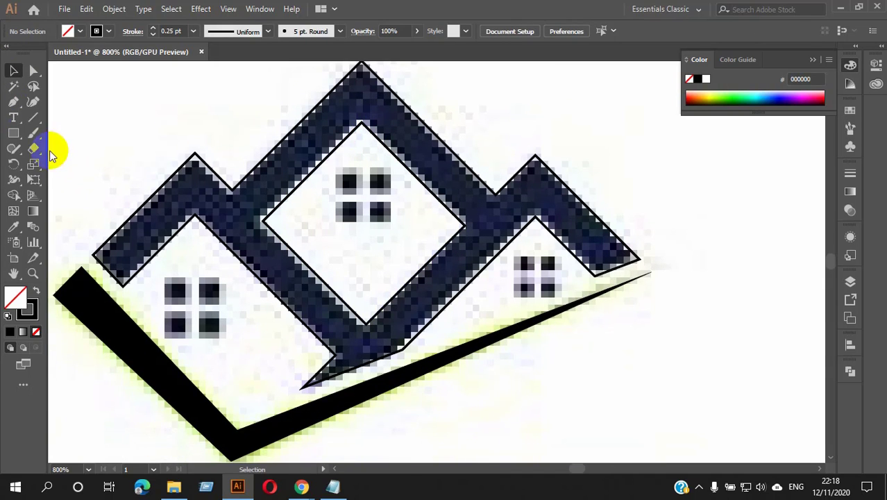
pyautogui.scroll(-3, 143, 170)
pyautogui.moveTo(113, 156); pyautogui.dragTo(317, 177)
pyautogui.moveTo(227, 145)
pyautogui.mouseDown()
pyautogui.moveTo(264, 179)
pyautogui.moveTo(253, 167)
pyautogui.mouseUp()
pyautogui.click(12, 70)
pyautogui.scroll(3, 286, 171)
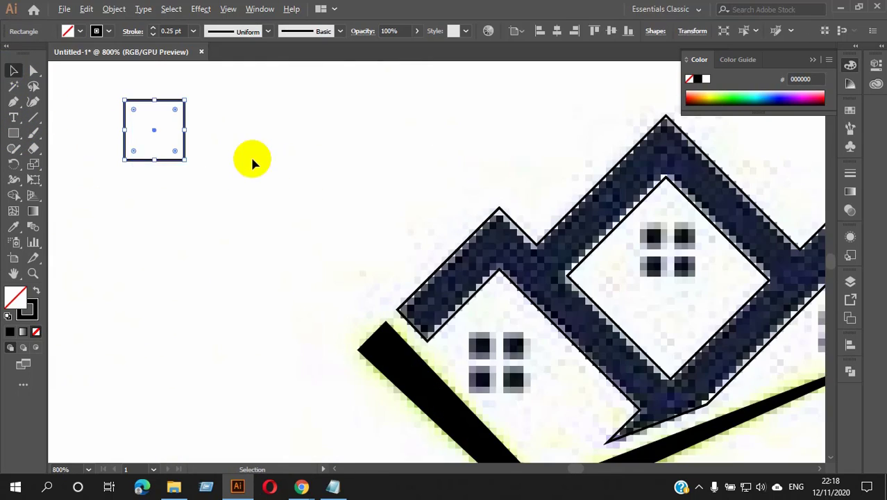
pyautogui.scroll(-2, 193, 145)
pyautogui.moveTo(160, 163); pyautogui.dragTo(162, 206)
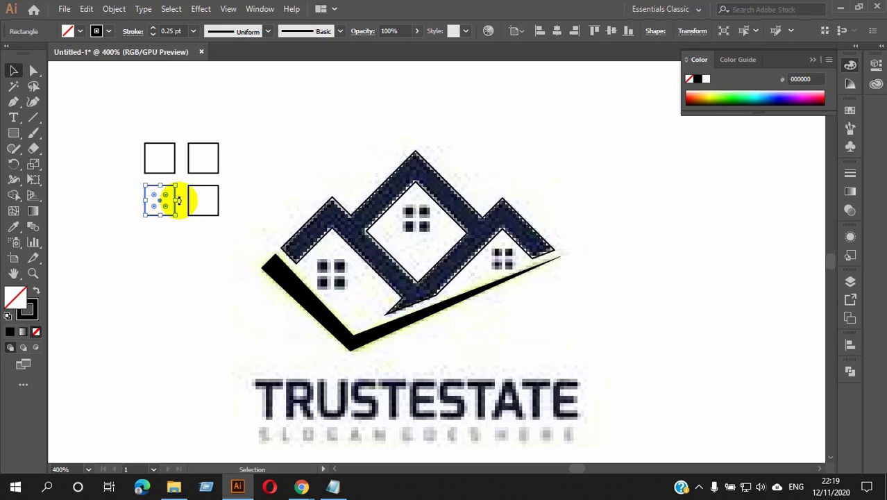
# Step: Move the four window squares onto the middle house's window and scale them to fit it
pyautogui.moveTo(66, 117); pyautogui.dragTo(236, 243)
pyautogui.moveTo(217, 213); pyautogui.dragTo(416, 315)
pyautogui.scroll(4, 305, 260)
pyautogui.moveTo(440, 343); pyautogui.dragTo(432, 333)
pyautogui.scroll(-3, 380, 267)
pyautogui.moveTo(412, 270); pyautogui.dragTo(407, 179)
# Step: Copy the four window squares onto the right house's window and shrink them to match its panes
pyautogui.moveTo(407, 179); pyautogui.dragTo(527, 235)
pyautogui.moveTo(533, 244); pyautogui.dragTo(531, 244)
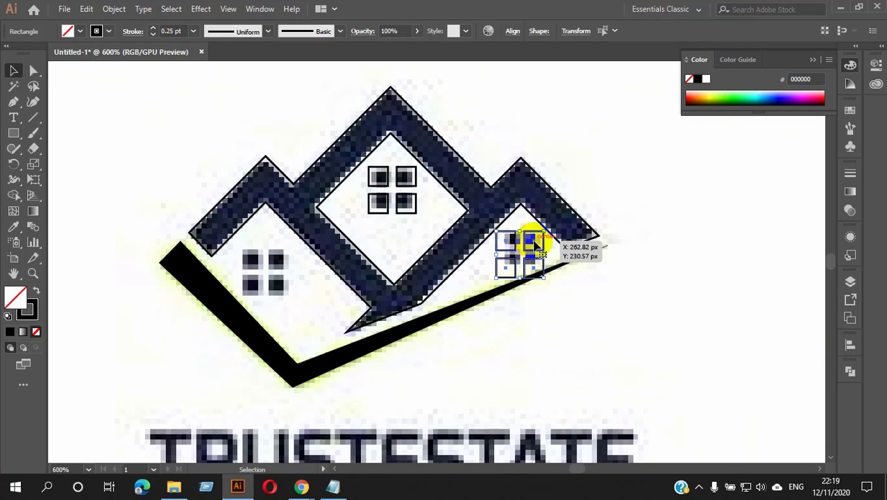
pyautogui.scroll(4, 530, 244)
pyautogui.moveTo(568, 343); pyautogui.dragTo(537, 291)
pyautogui.click(630, 381)
# Step: Move the reference logo image off to the right of the traced vector shapes
pyautogui.scroll(-5, 481, 305)
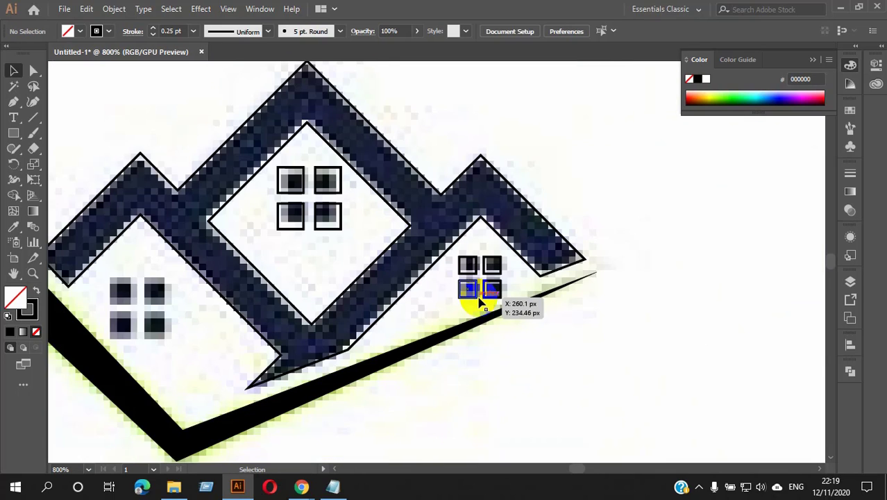
pyautogui.scroll(4, 363, 247)
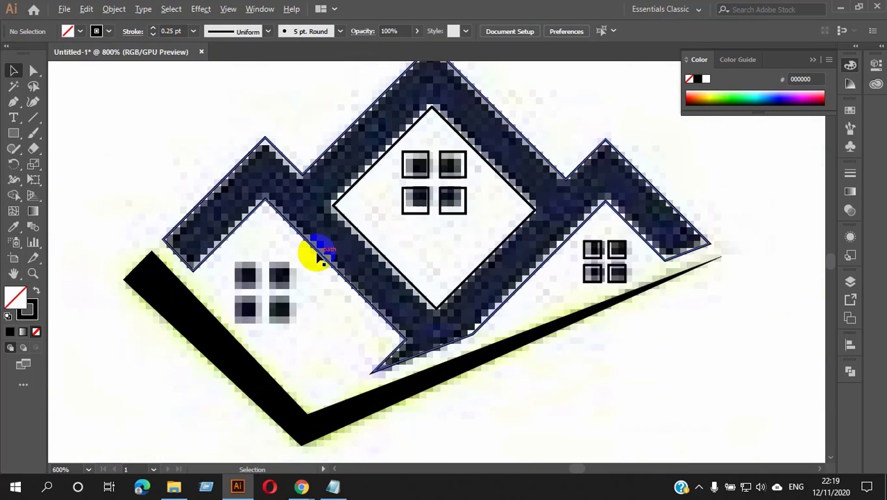
pyautogui.scroll(-4, 312, 254)
pyautogui.moveTo(237, 178); pyautogui.dragTo(540, 354)
pyautogui.click(527, 347)
pyautogui.scroll(-6, 397, 266)
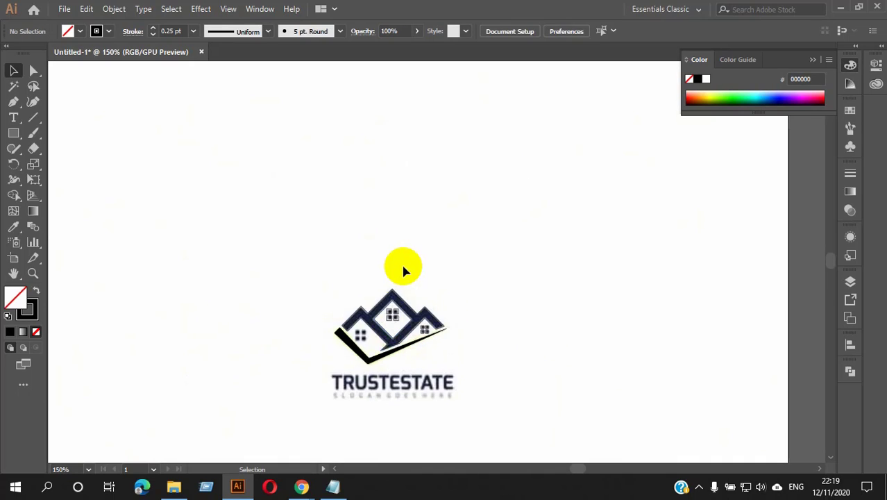
pyautogui.click(387, 223)
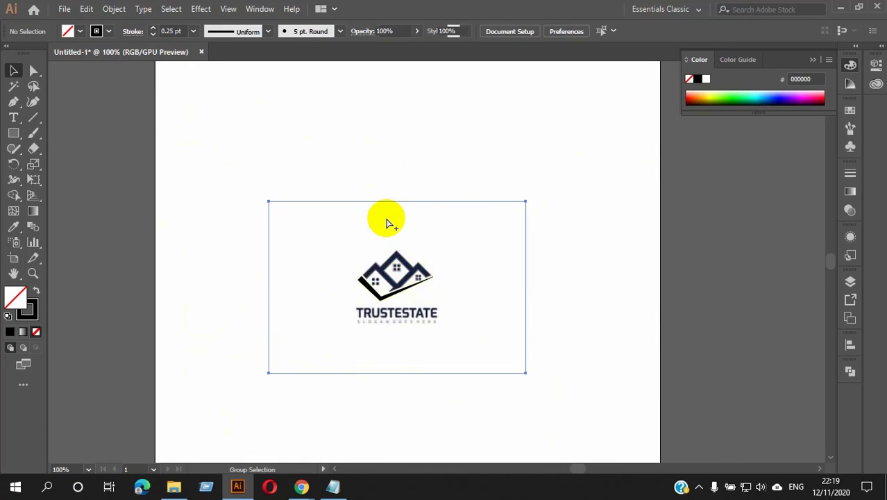
pyautogui.scroll(5, 389, 230)
pyautogui.scroll(-5, 393, 240)
pyautogui.moveTo(406, 218)
pyautogui.mouseDown()
pyautogui.moveTo(520, 194)
pyautogui.moveTo(573, 195)
pyautogui.mouseUp()
pyautogui.scroll(3, 555, 211)
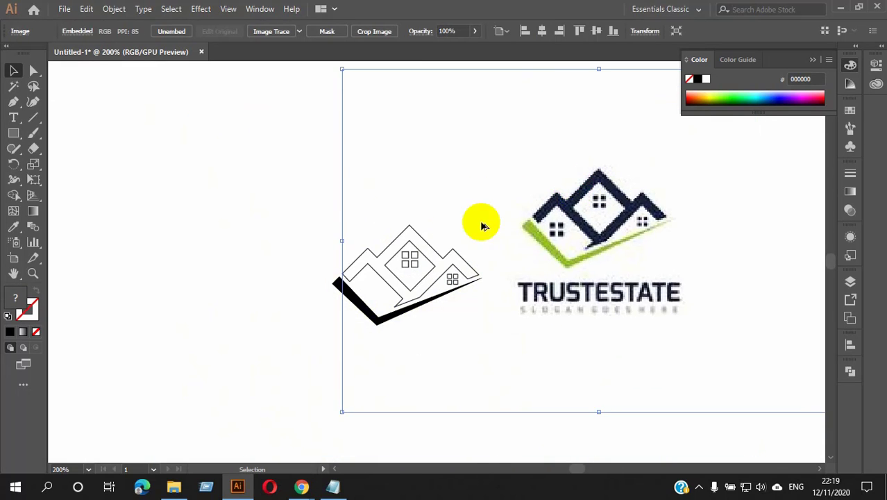
pyautogui.scroll(2, 447, 234)
pyautogui.scroll(-2, 449, 239)
pyautogui.moveTo(489, 241)
pyautogui.mouseDown()
pyautogui.moveTo(610, 241)
pyautogui.moveTo(593, 243)
pyautogui.mouseUp()
pyautogui.scroll(2, 452, 241)
pyautogui.scroll(-2, 448, 236)
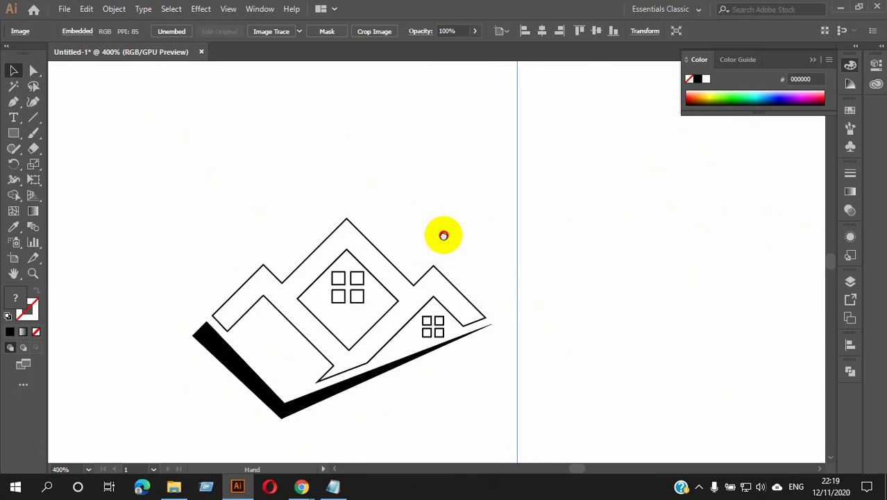
# Step: Color the roof outline navy 09102D and the check mark green 9CC126 by sampling the reference logo with the Eyedropper
pyautogui.click(302, 254)
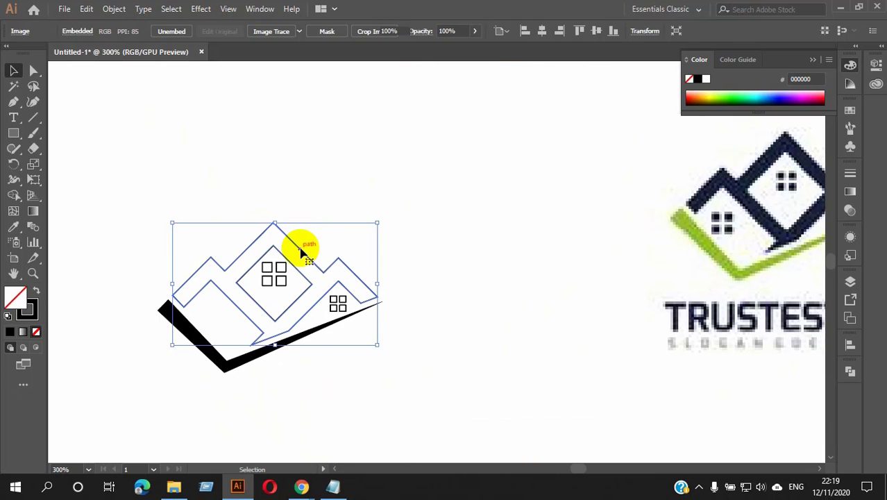
pyautogui.click(13, 226)
pyautogui.click(716, 185)
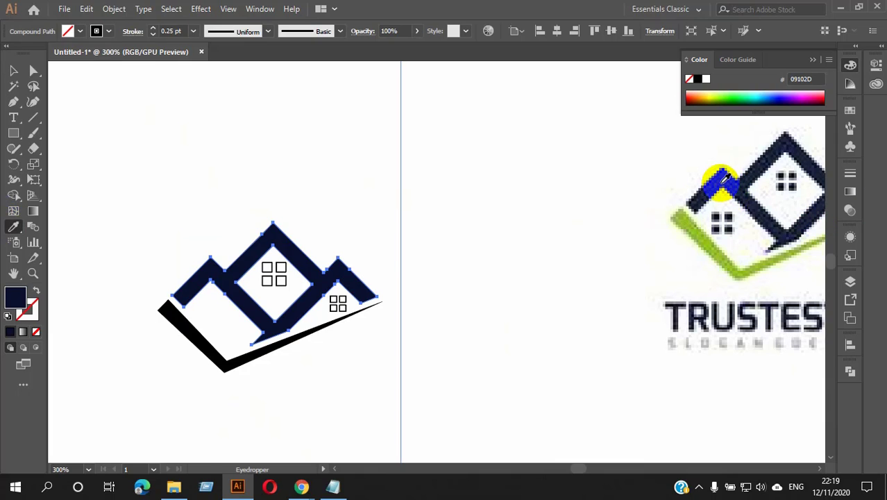
pyautogui.keyDown('ctrl'); pyautogui.click(466, 262); pyautogui.keyUp('ctrl')
pyautogui.keyDown('ctrl'); pyautogui.click(284, 344); pyautogui.keyUp('ctrl')
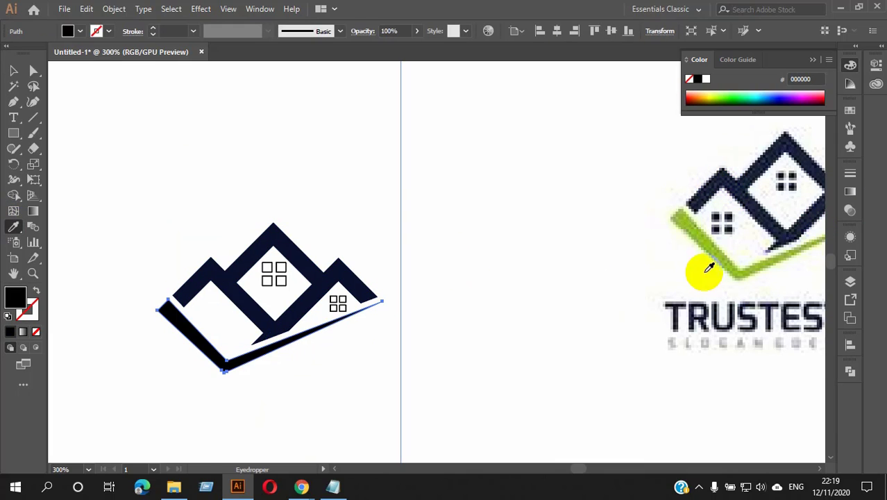
pyautogui.click(723, 252)
pyautogui.keyDown('ctrl'); pyautogui.click(451, 291); pyautogui.keyUp('ctrl')
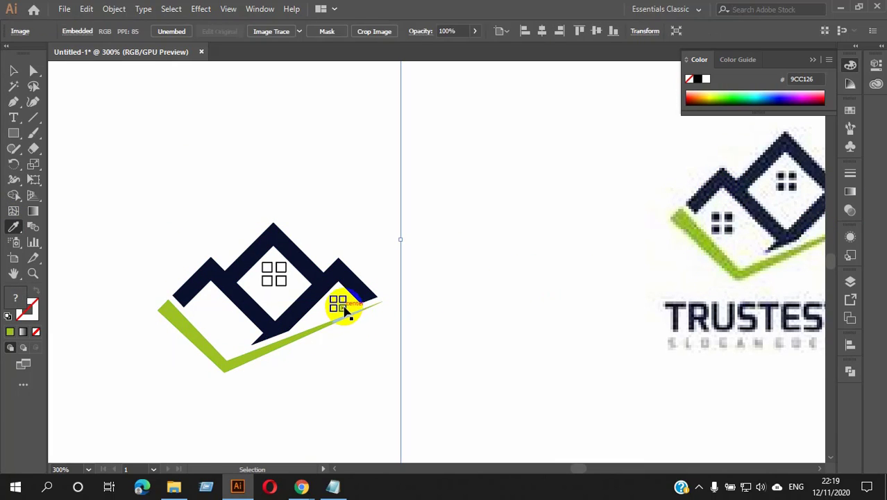
# Step: Undo the color fills and the reference image move so the image sits behind the tracing again
pyautogui.keyDown('ctrl'); pyautogui.click(212, 298); pyautogui.keyUp('ctrl')
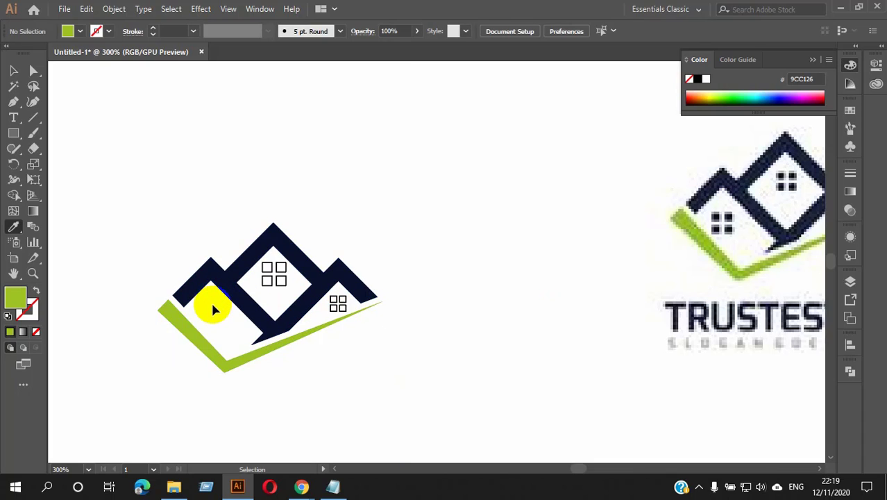
pyautogui.keyDown('ctrl'); pyautogui.click(721, 220); pyautogui.keyUp('ctrl')
pyautogui.hotkey('ctrl', 'z')
pyautogui.hotkey('ctrl', 'z')
pyautogui.hotkey('ctrl', 'z')
pyautogui.hotkey('ctrl', 'z')
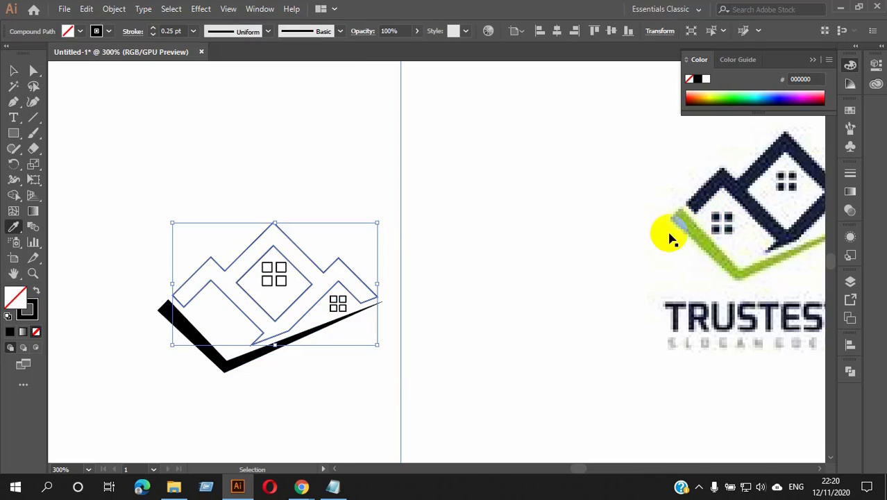
pyautogui.hotkey('ctrl', 'z')
pyautogui.hotkey('ctrl', 'z')
pyautogui.hotkey('ctrl', 'z')
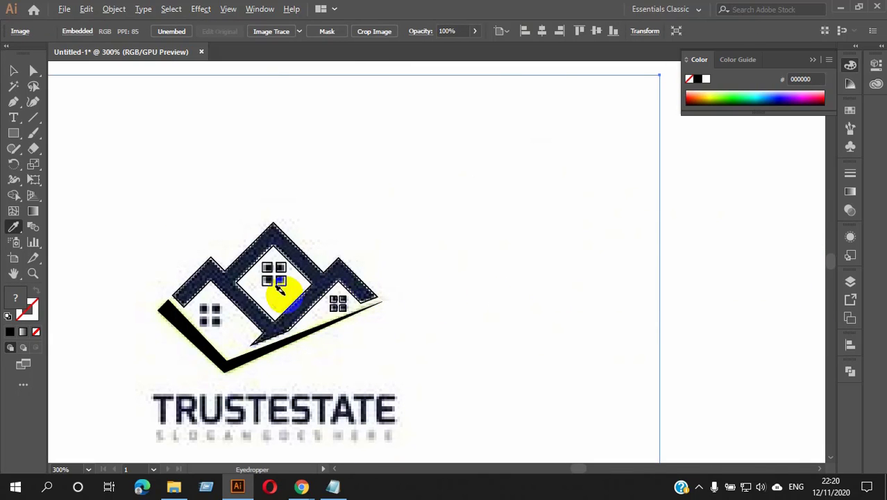
pyautogui.hotkey('ctrl', 'z')
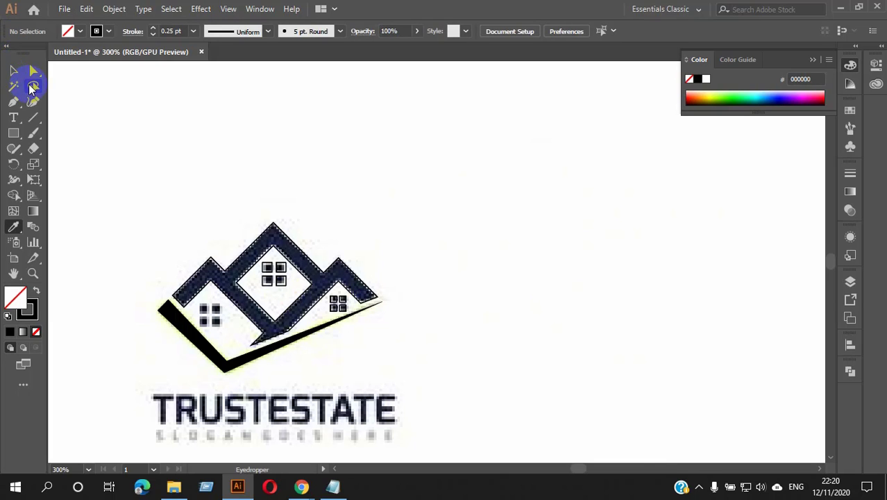
# Step: Copy the four squares of the center window onto the left house's window
pyautogui.scroll(4, 281, 315)
pyautogui.scroll(-2, 295, 289)
pyautogui.moveTo(283, 220); pyautogui.dragTo(549, 175)
pyautogui.click(14, 70)
pyautogui.click(427, 210)
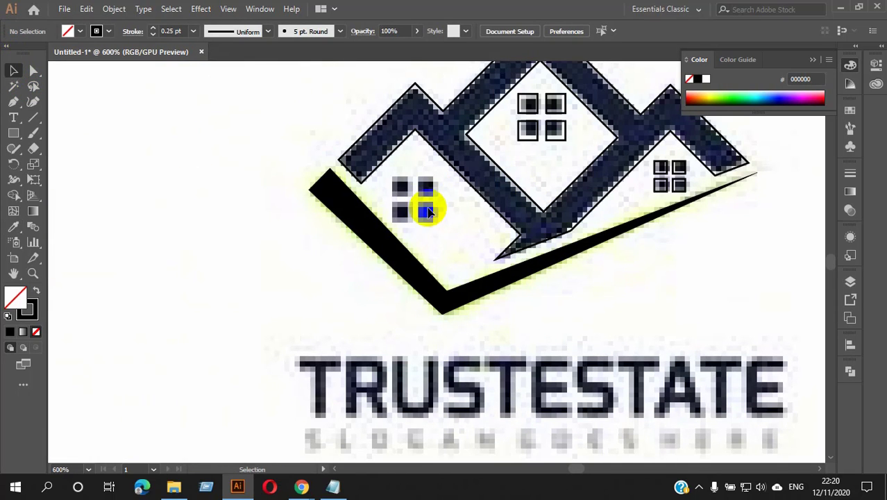
pyautogui.scroll(2, 427, 209)
pyautogui.scroll(-1, 431, 186)
pyautogui.click(587, 119)
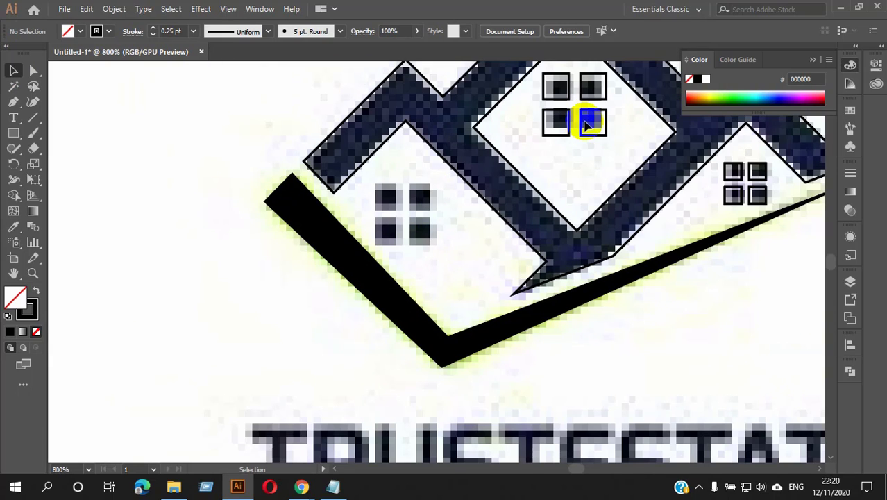
pyautogui.click(596, 109)
pyautogui.keyDown('shift'); pyautogui.click(569, 91); pyautogui.keyUp('shift')
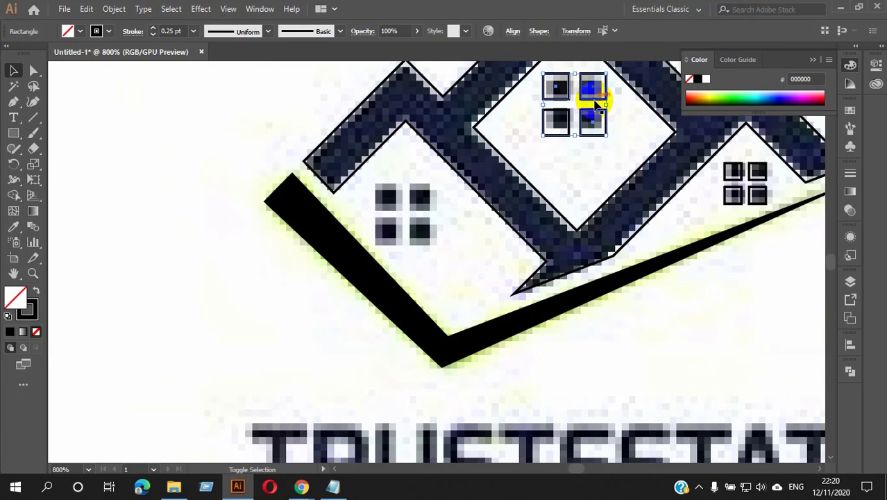
pyautogui.keyDown('shift'); pyautogui.click(595, 98); pyautogui.keyUp('shift')
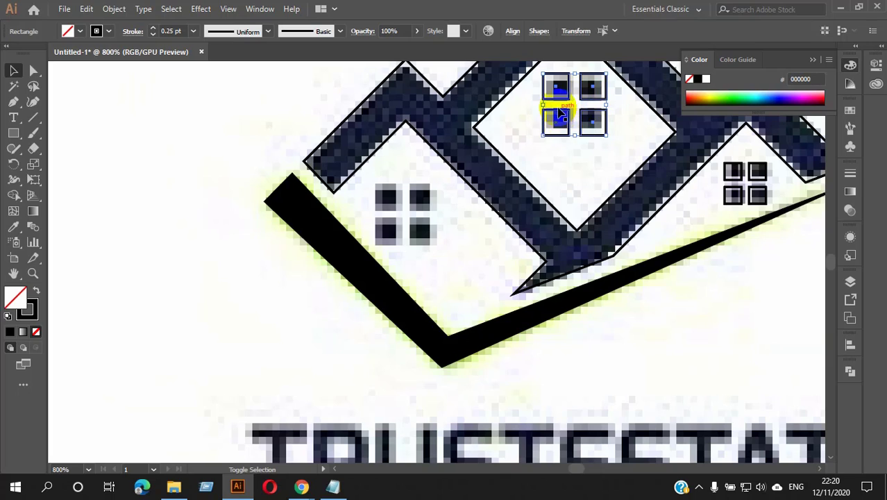
pyautogui.moveTo(586, 86); pyautogui.dragTo(424, 196)
# Step: Adjust the copied squares so they line up with the left house's window panes
pyautogui.moveTo(436, 243); pyautogui.dragTo(422, 227)
pyautogui.moveTo(421, 196); pyautogui.dragTo(419, 198)
pyautogui.moveTo(434, 238); pyautogui.dragTo(449, 244)
pyautogui.click(451, 245)
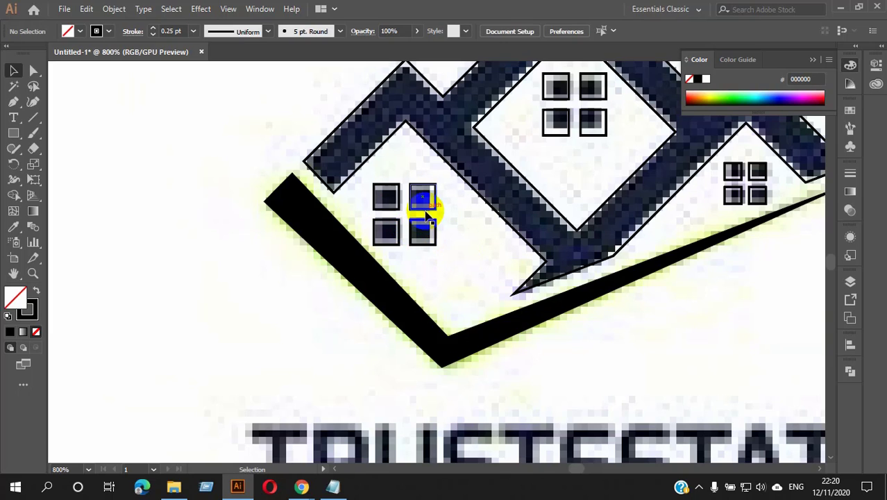
# Step: Move the reference logo image off to the right of the traced vector shapes so both are side by side
pyautogui.scroll(-3, 425, 211)
pyautogui.scroll(3, 451, 201)
pyautogui.scroll(-2, 450, 199)
pyautogui.moveTo(478, 183); pyautogui.dragTo(376, 197)
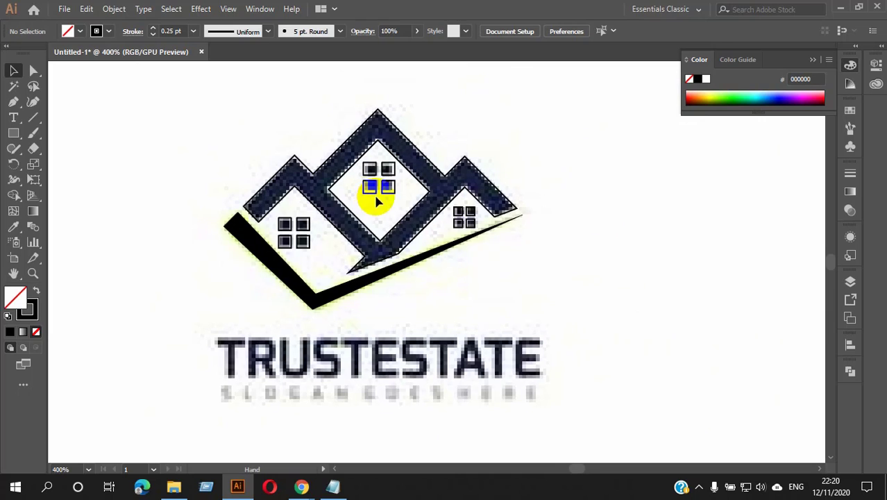
pyautogui.click(362, 202)
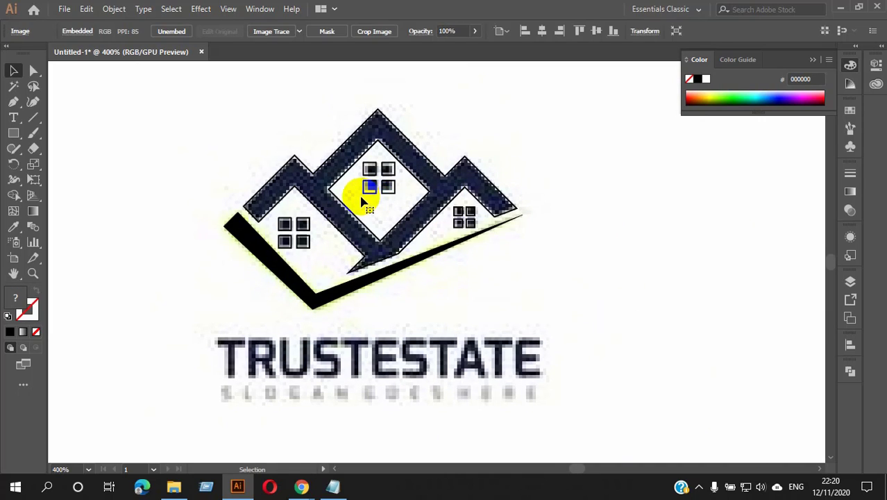
pyautogui.scroll(-2, 362, 201)
pyautogui.moveTo(409, 167)
pyautogui.mouseDown()
pyautogui.moveTo(555, 147)
pyautogui.moveTo(520, 169)
pyautogui.moveTo(579, 136)
pyautogui.mouseUp()
pyautogui.scroll(-1, 598, 153)
pyautogui.scroll(2, 380, 209)
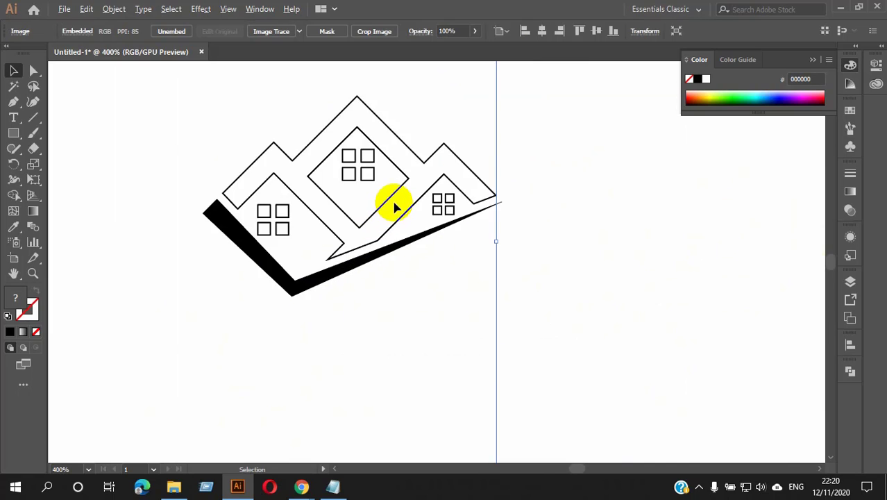
pyautogui.scroll(-1, 394, 206)
pyautogui.moveTo(415, 185); pyautogui.dragTo(323, 195)
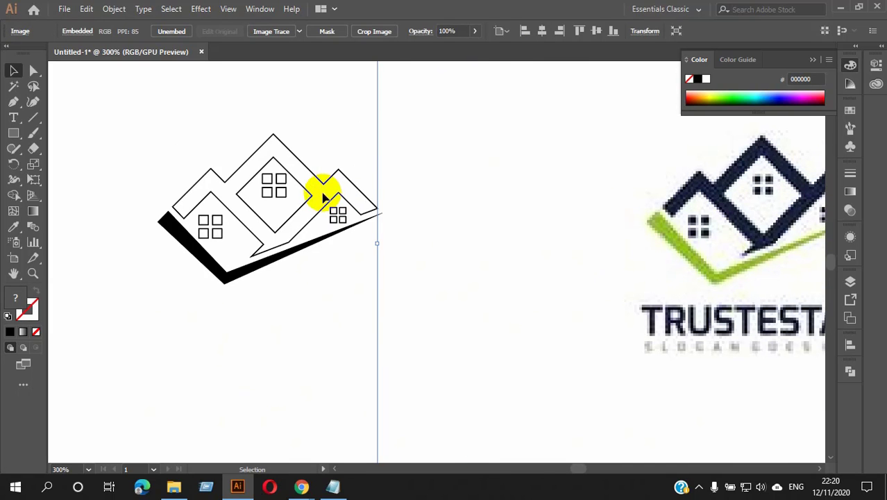
# Step: Fill the roof outline with green 8DC323 sampled from the reference logo's check mark
pyautogui.click(254, 153)
pyautogui.click(13, 227)
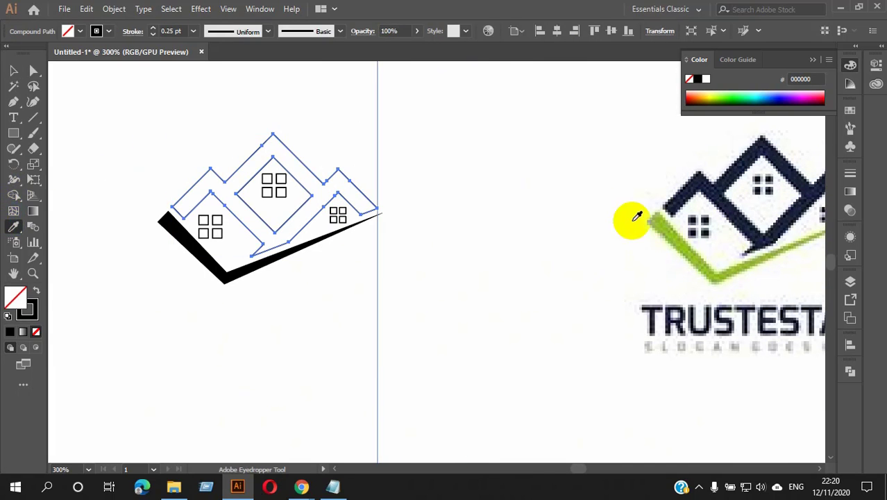
pyautogui.click(653, 222)
pyautogui.press('v')
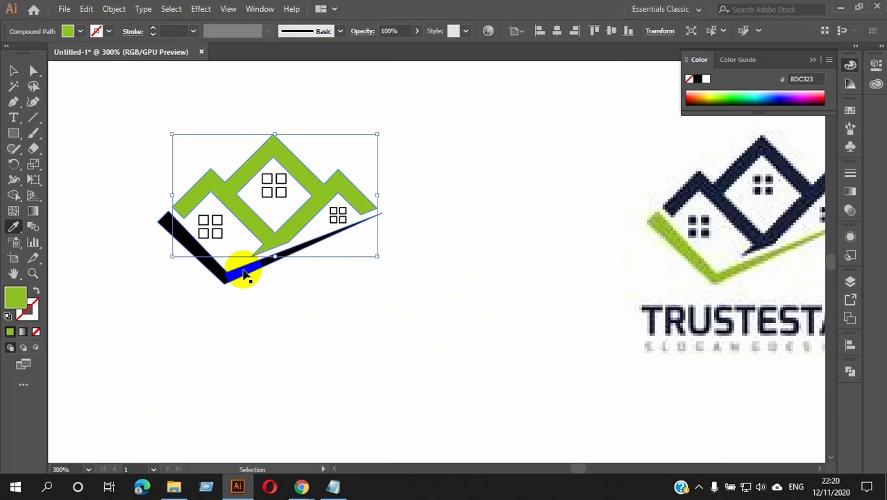
# Step: Fill the roof outline with navy 1C213E sampled from the reference logo's roof using the Eyedropper
pyautogui.click(245, 275)
pyautogui.click(273, 156)
pyautogui.press('i')
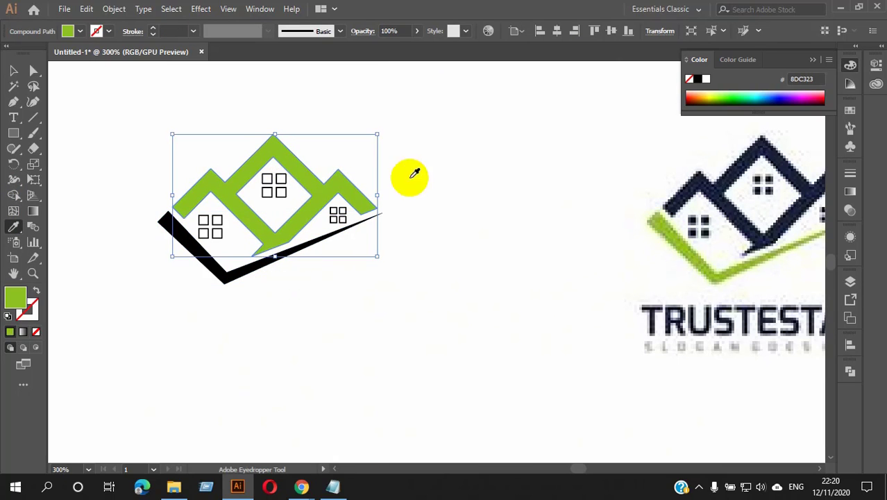
pyautogui.click(689, 189)
pyautogui.press('v')
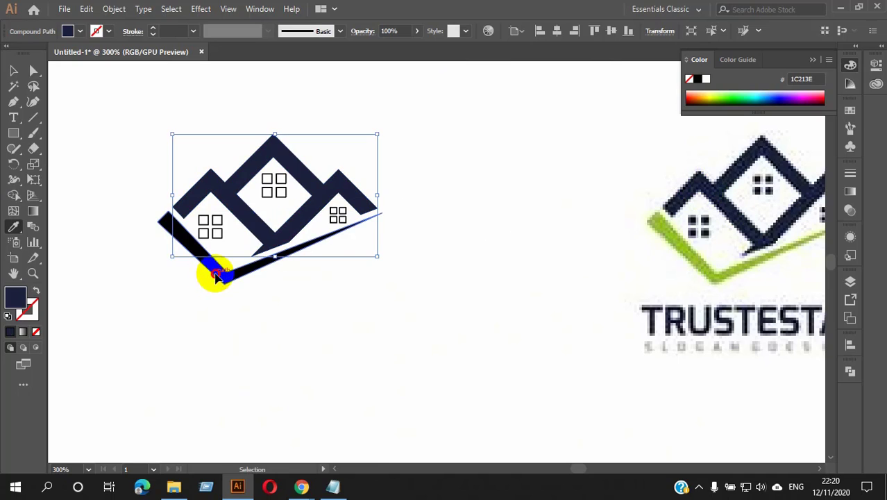
# Step: Fill the check mark with green 95BF2D sampled from the reference logo's check mark
pyautogui.click(216, 276)
pyautogui.press('i')
pyautogui.click(687, 250)
pyautogui.press('v')
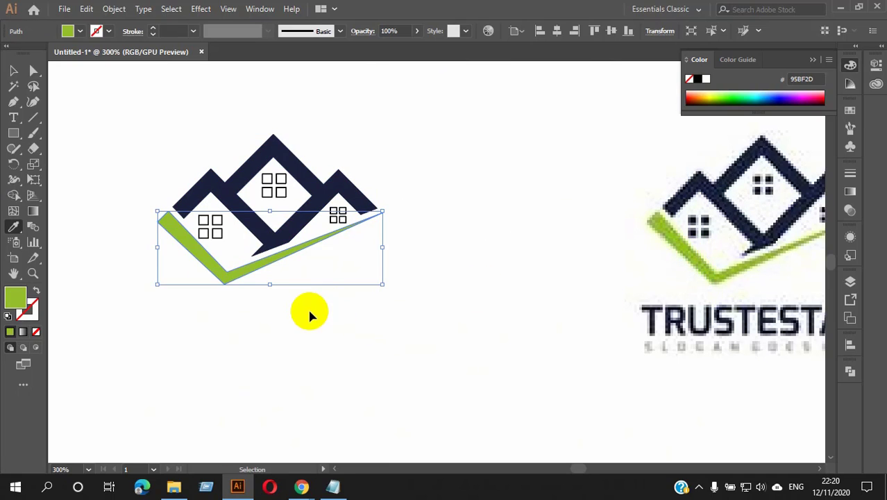
pyautogui.click(310, 316)
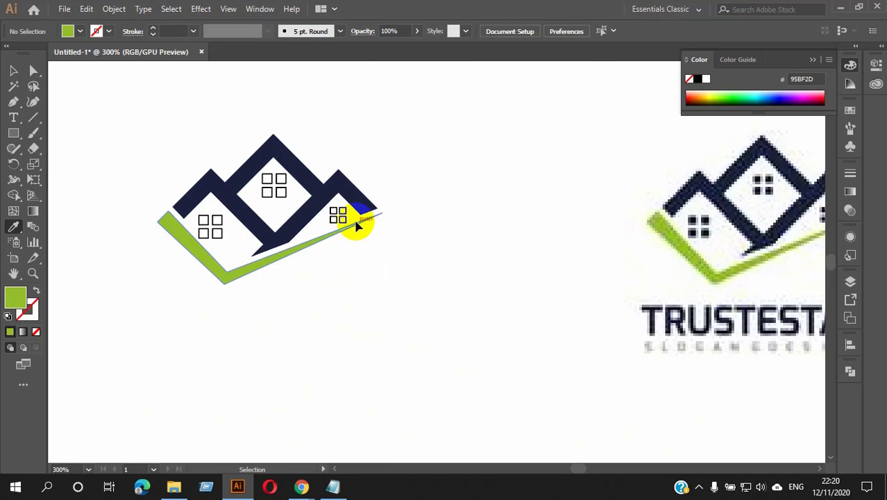
# Step: Fill the squares of all three windows with dark blue 293446 sampled from the reference logo
pyautogui.click(275, 187)
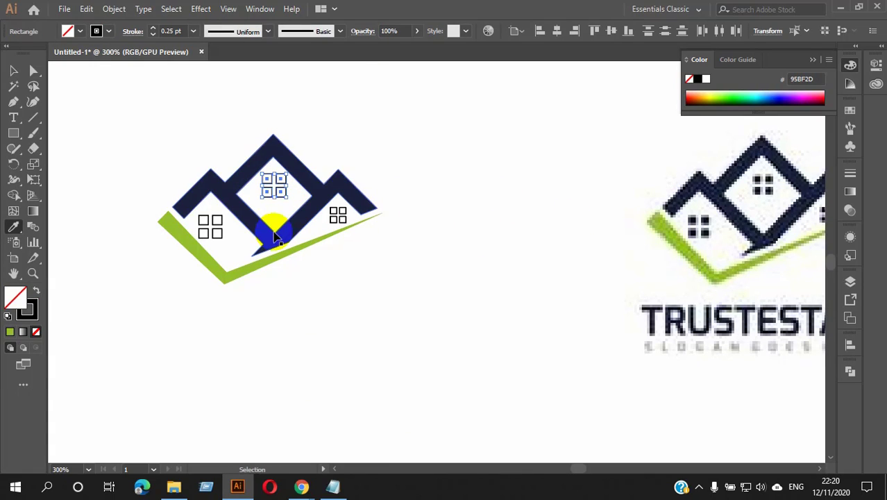
pyautogui.keyDown('shift'); pyautogui.click(215, 230); pyautogui.keyUp('shift')
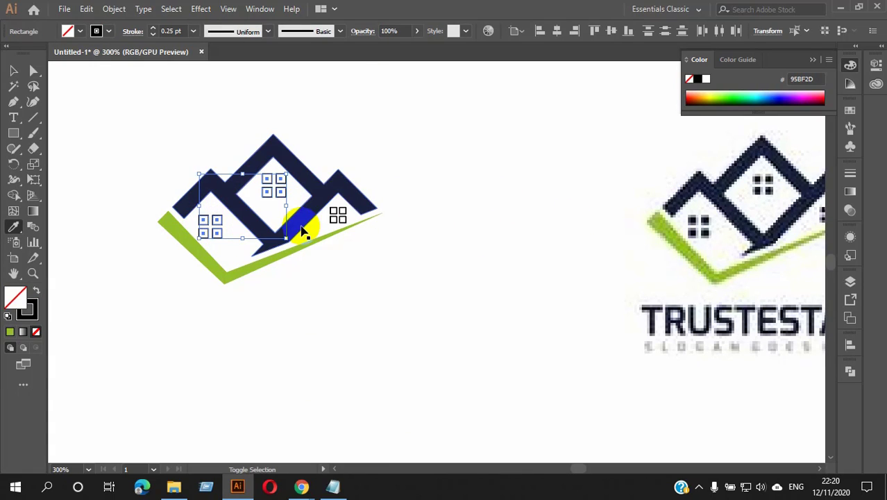
pyautogui.keyDown('shift'); pyautogui.click(338, 216); pyautogui.keyUp('shift')
pyautogui.press('i')
pyautogui.click(684, 214)
pyautogui.click(724, 194)
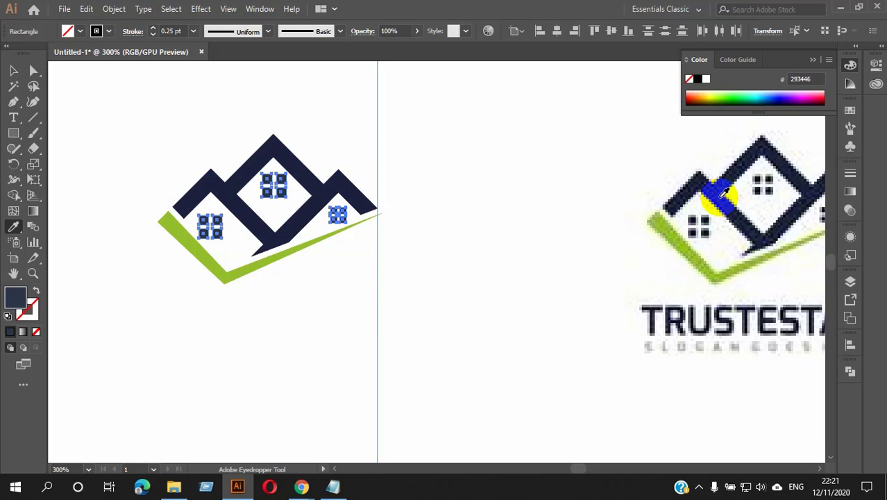
pyautogui.click(13, 72)
pyautogui.click(13, 71)
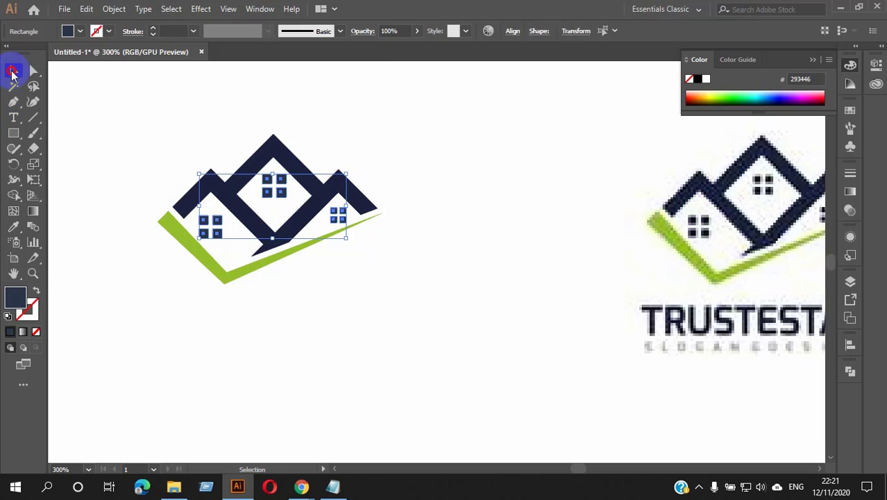
# Step: Move the reference logo image farther right, past the artboard's right edge
pyautogui.click(432, 173)
pyautogui.scroll(-2, 429, 177)
pyautogui.moveTo(451, 198); pyautogui.dragTo(590, 219)
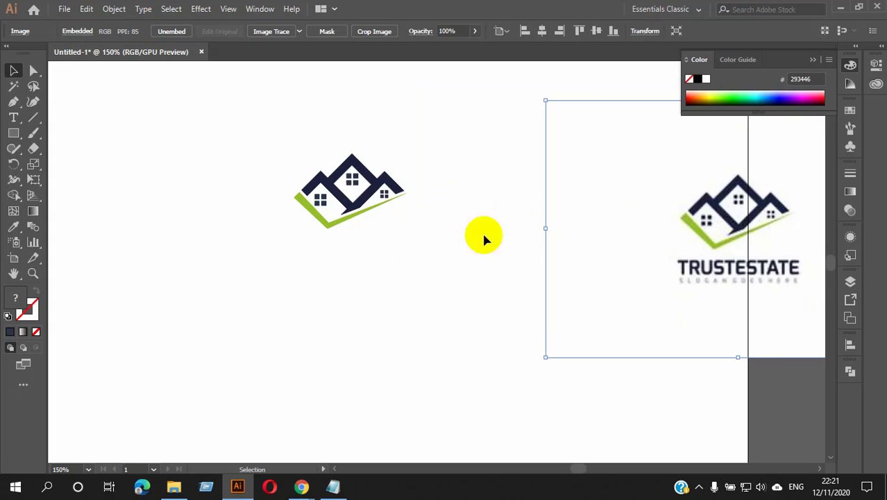
# Step: Inspect the colored vector logo's roof, windows and check mark up close and at reduced size
pyautogui.scroll(4, 347, 196)
pyautogui.scroll(1, 343, 198)
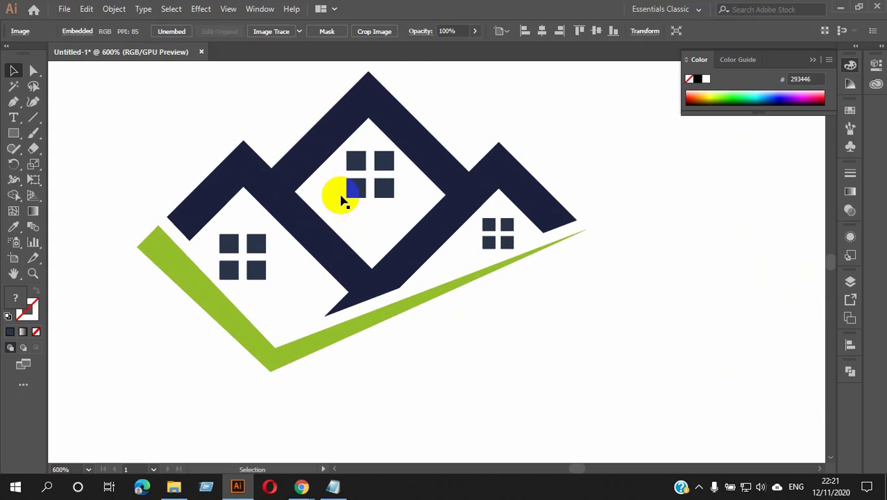
pyautogui.scroll(-3, 340, 197)
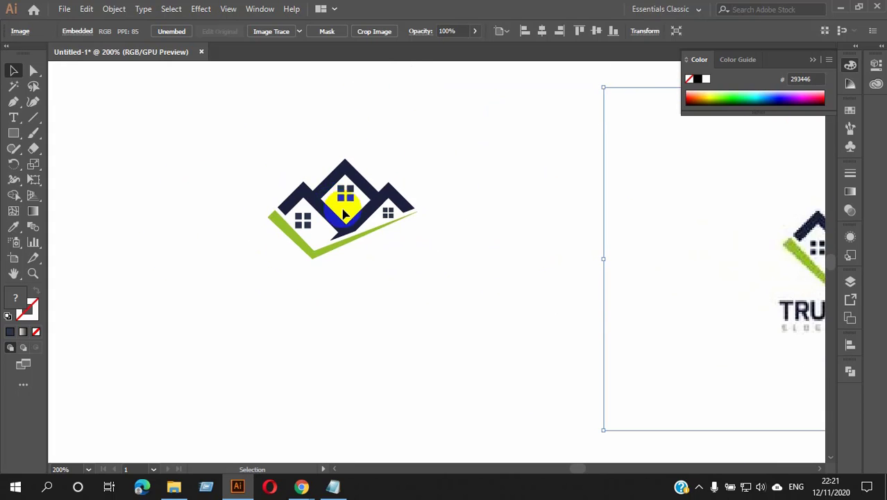
pyautogui.scroll(4, 329, 221)
pyautogui.scroll(-3, 329, 222)
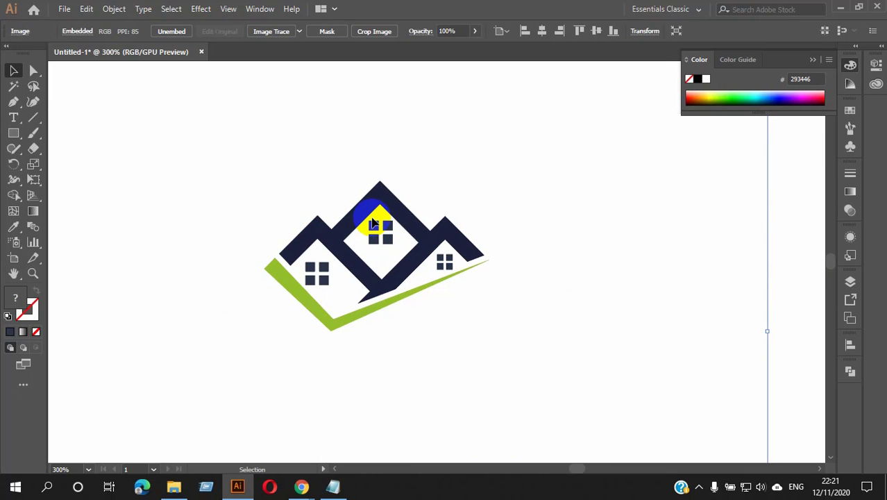
pyautogui.scroll(-2, 447, 233)
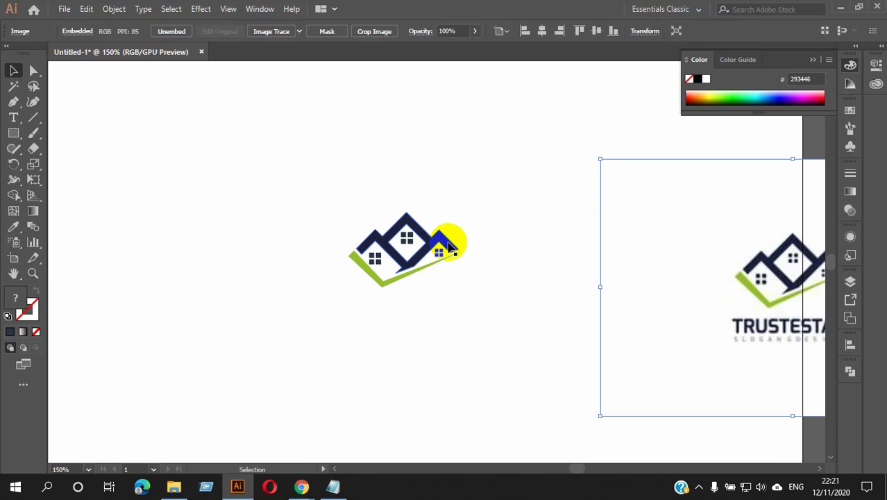
pyautogui.scroll(5, 406, 239)
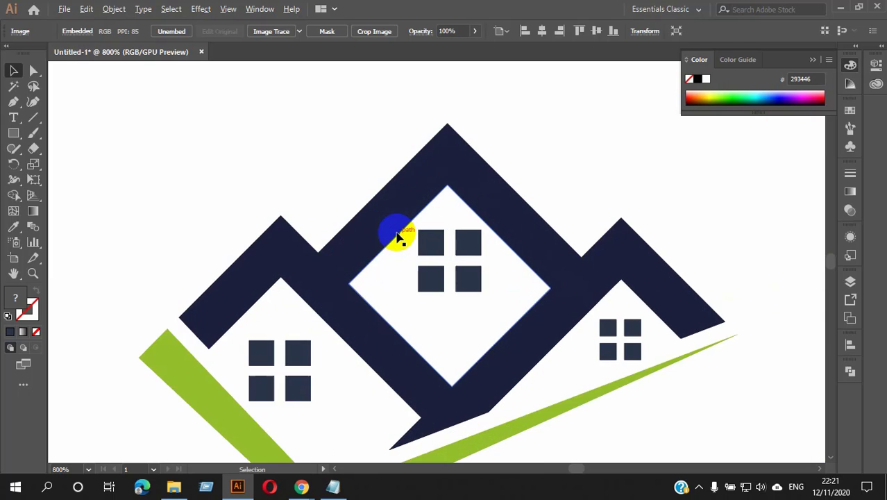
pyautogui.scroll(4, 454, 255)
pyautogui.scroll(-3, 455, 256)
pyautogui.moveTo(467, 243); pyautogui.dragTo(317, 234)
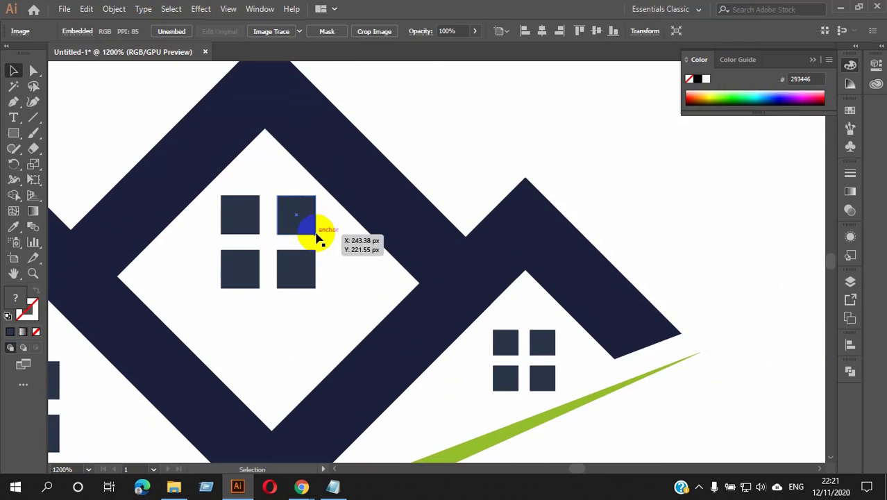
pyautogui.scroll(-4, 310, 236)
pyautogui.scroll(4, 248, 231)
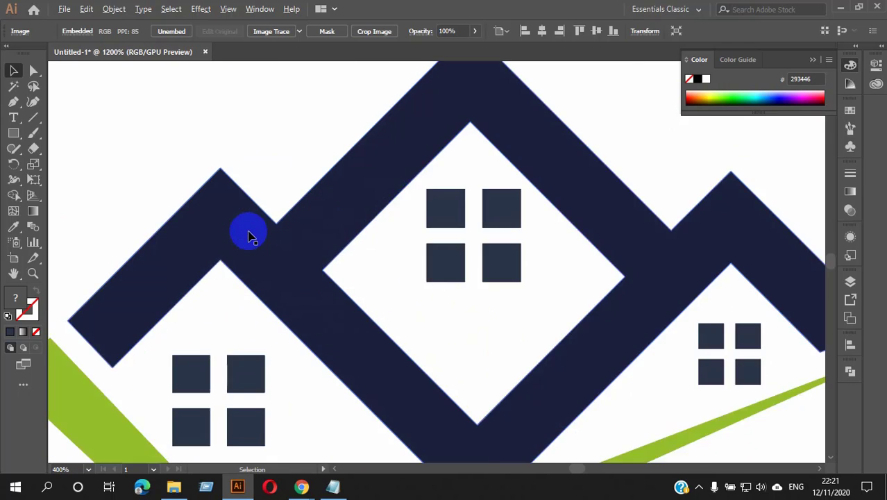
pyautogui.scroll(-2, 244, 235)
pyautogui.scroll(-1, 250, 231)
pyautogui.scroll(2, 255, 227)
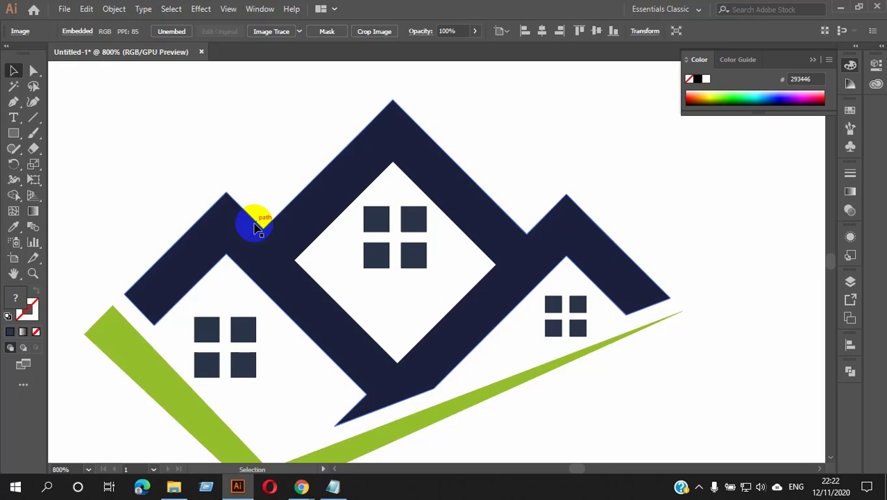
pyautogui.scroll(-3, 267, 226)
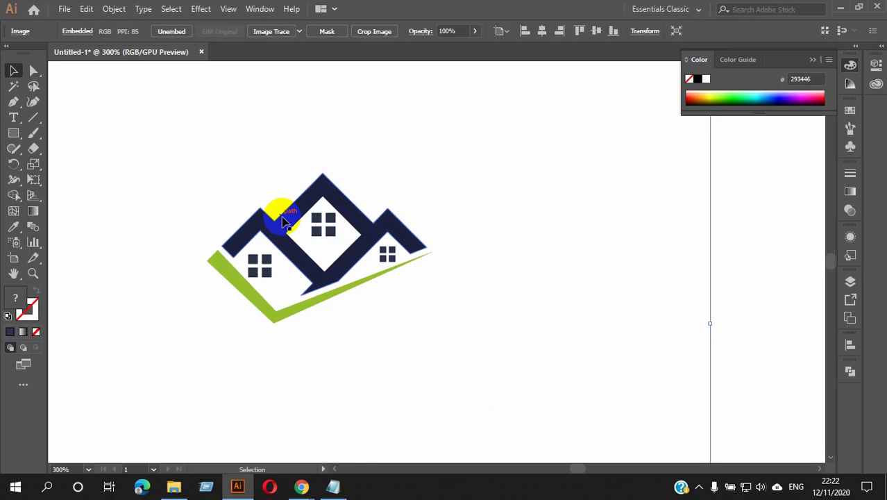
pyautogui.scroll(2, 282, 217)
pyautogui.scroll(-4, 282, 216)
pyautogui.scroll(2, 283, 218)
pyautogui.scroll(2, 329, 243)
# Step: Delete the reference logo image, leaving only the traced house logo
pyautogui.scroll(-2, 330, 242)
pyautogui.scroll(-1, 486, 271)
pyautogui.press('Delete')
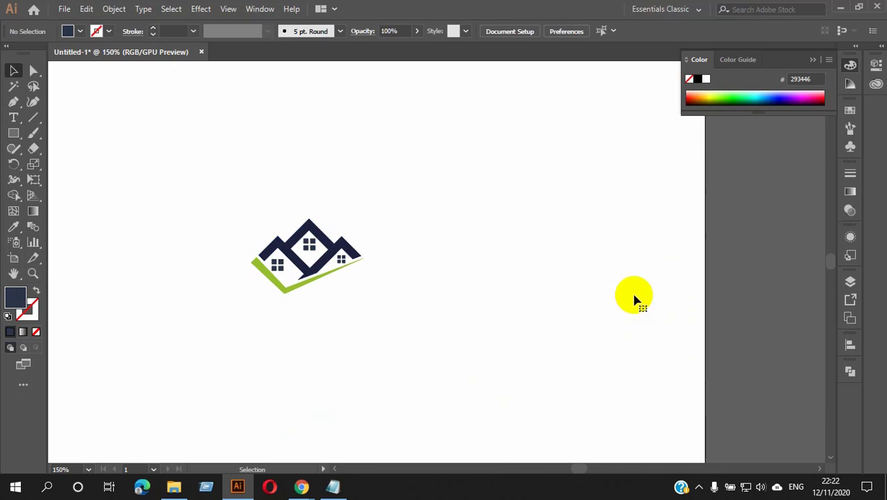
# Step: Enlarge the whole house logo as one group and move it off the artboard, beside its left edge
pyautogui.moveTo(218, 198); pyautogui.dragTo(407, 335)
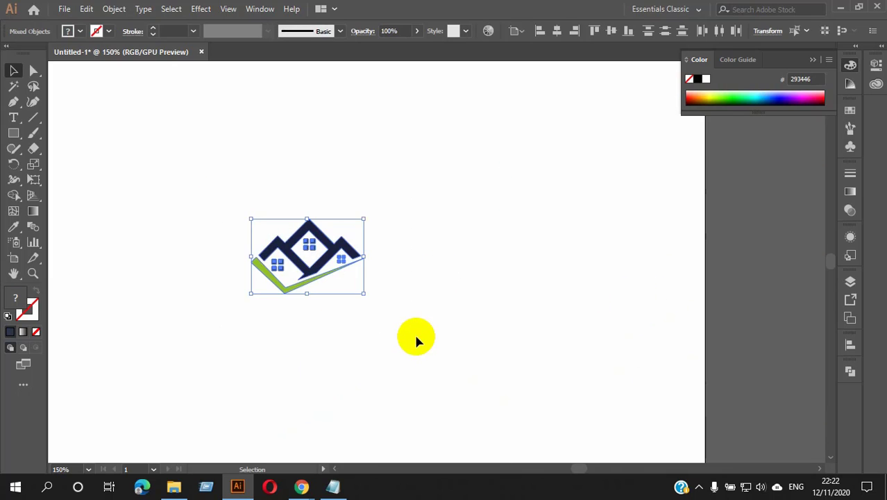
pyautogui.scroll(-2, 424, 319)
pyautogui.moveTo(386, 287); pyautogui.dragTo(176, 313)
pyautogui.click(162, 307)
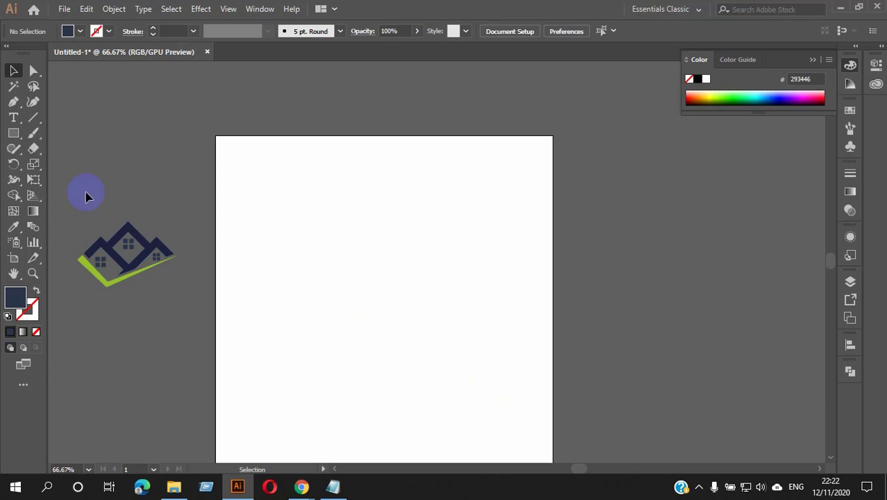
# Step: Draw a square filled with dark blue 293446 near the middle of the empty artboard using the Rectangle tool
pyautogui.hotkey('ctrl', 'a')
pyautogui.press('v')
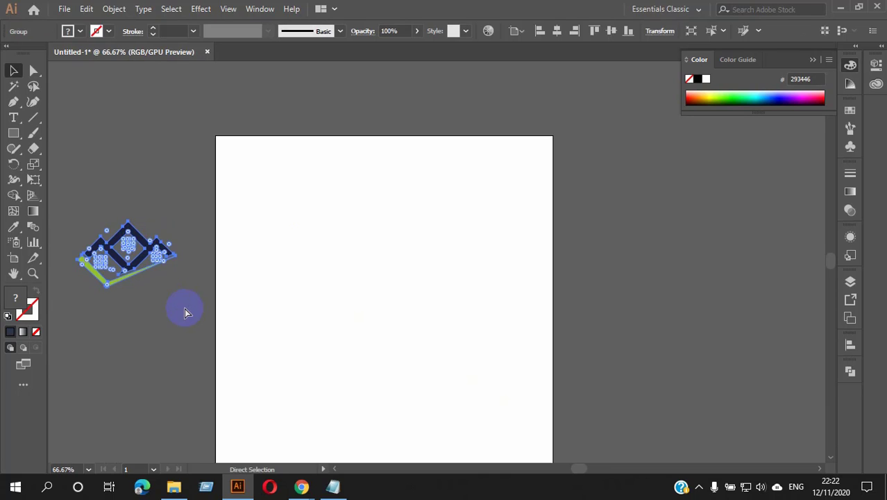
pyautogui.scroll(-1, 278, 319)
pyautogui.scroll(2, 349, 233)
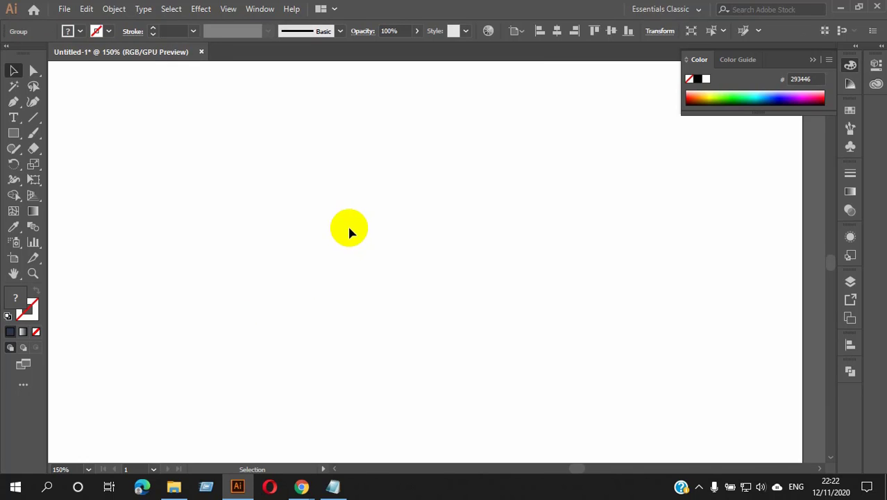
pyautogui.scroll(-2, 349, 232)
pyautogui.scroll(1, 347, 231)
pyautogui.click(13, 133)
pyautogui.moveTo(318, 221); pyautogui.dragTo(379, 281)
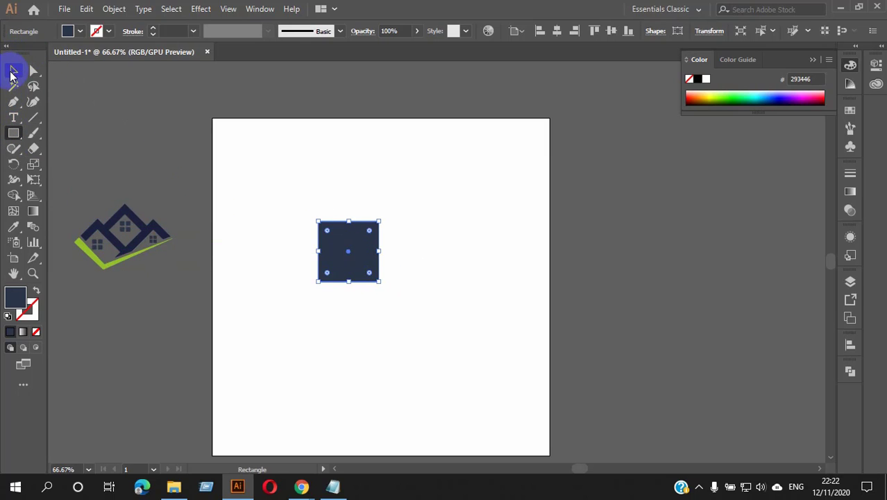
# Step: Duplicate the dark blue square twice to its right to form a row of three squares
pyautogui.click(13, 70)
pyautogui.click(477, 290)
pyautogui.click(322, 231)
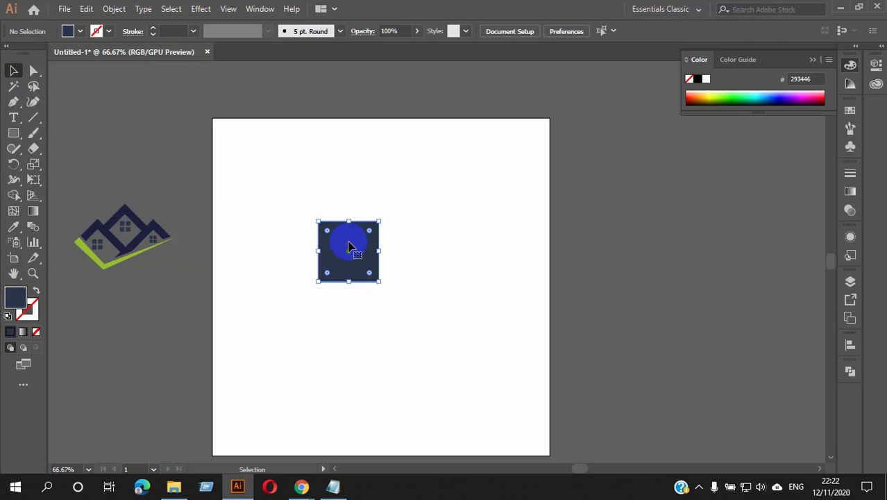
pyautogui.scroll(4, 369, 274)
pyautogui.scroll(-3, 339, 188)
pyautogui.moveTo(310, 223); pyautogui.dragTo(435, 224)
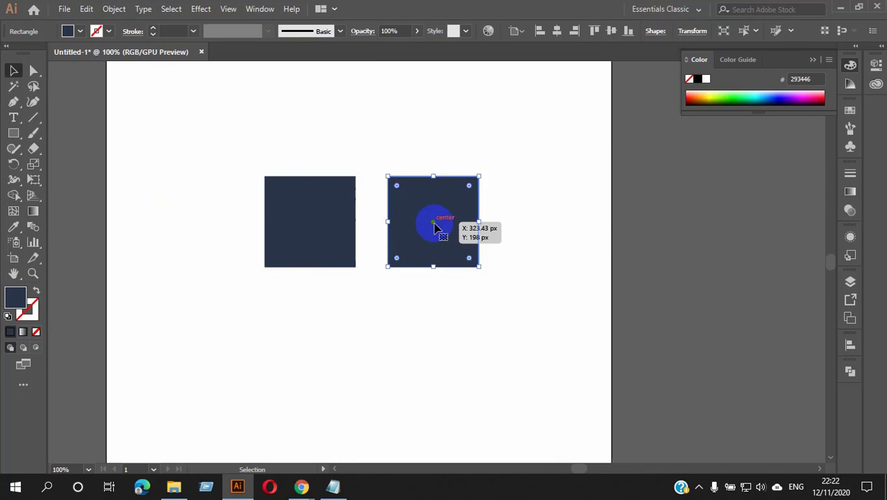
pyautogui.scroll(3, 434, 223)
pyautogui.moveTo(435, 284); pyautogui.dragTo(551, 285)
# Step: Copy the row of three squares below itself and repeat the copy to form three rows
pyautogui.scroll(-1, 504, 271)
pyautogui.moveTo(250, 135); pyautogui.dragTo(475, 377)
pyautogui.hotkey('ctrl', 'd')
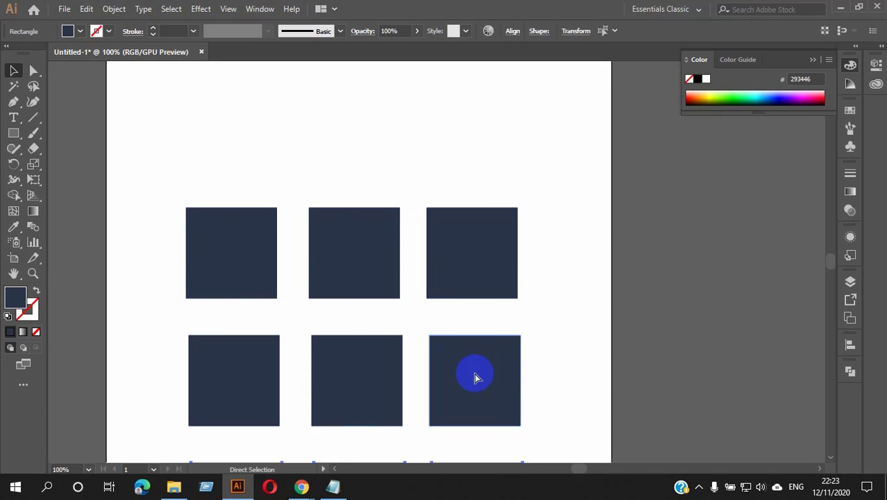
pyautogui.scroll(-5, 475, 375)
pyautogui.scroll(-3, 450, 254)
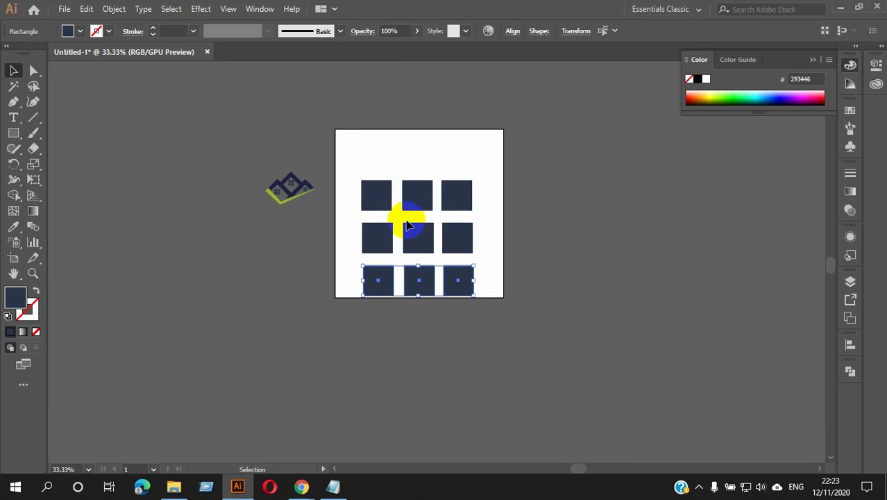
# Step: Scale down the block of nine squares and move it higher on the artboard
pyautogui.scroll(2, 385, 197)
pyautogui.moveTo(316, 139); pyautogui.dragTo(512, 320)
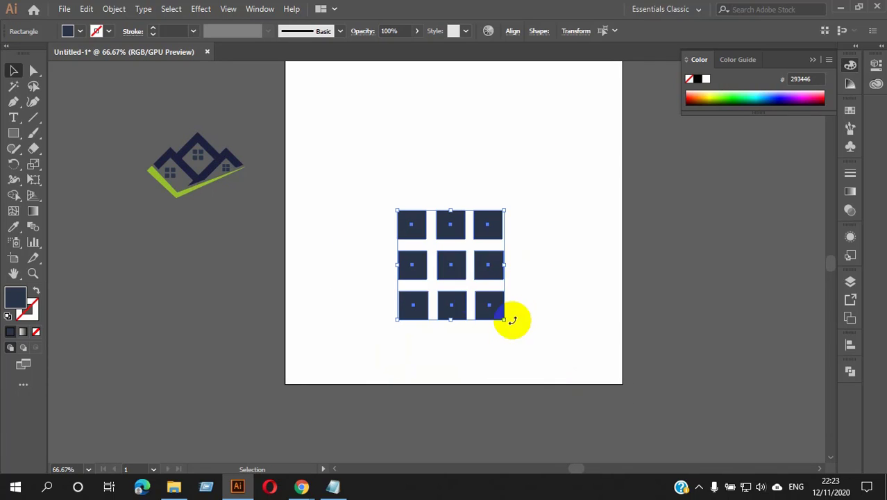
pyautogui.moveTo(451, 264); pyautogui.dragTo(453, 187)
pyautogui.click(541, 228)
pyautogui.scroll(1, 488, 204)
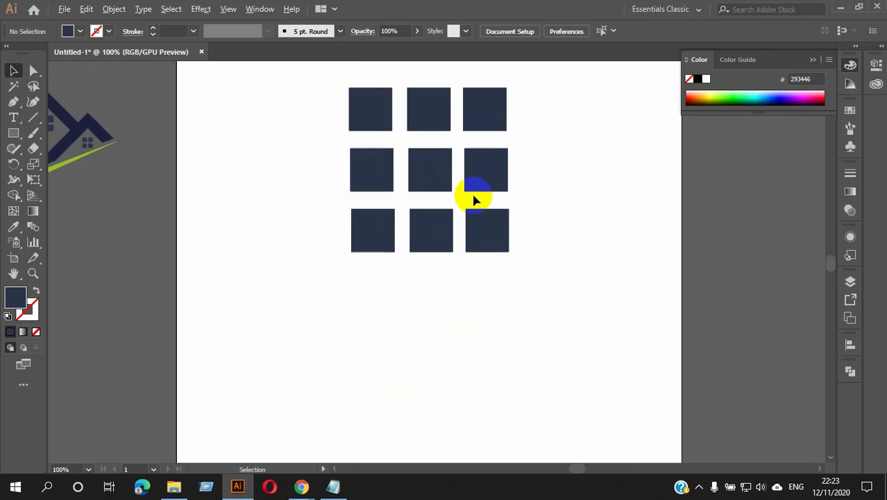
pyautogui.scroll(2, 474, 200)
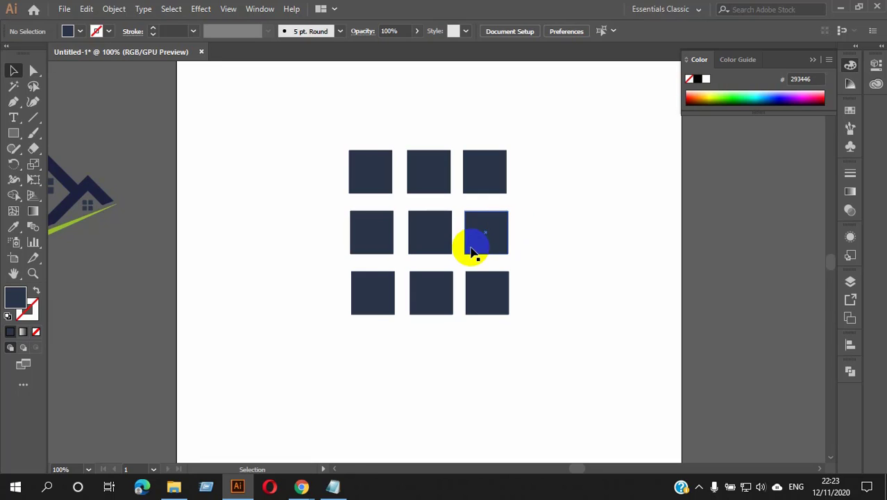
# Step: Delete the grid's bottom row and right column, leaving a two-by-two window of squares
pyautogui.moveTo(341, 297); pyautogui.dragTo(510, 325)
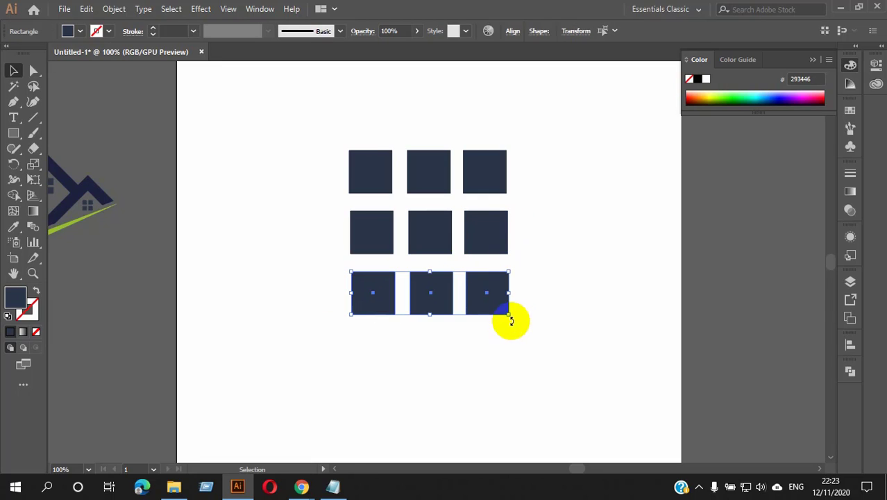
pyautogui.press('Delete')
pyautogui.moveTo(486, 128); pyautogui.dragTo(491, 285)
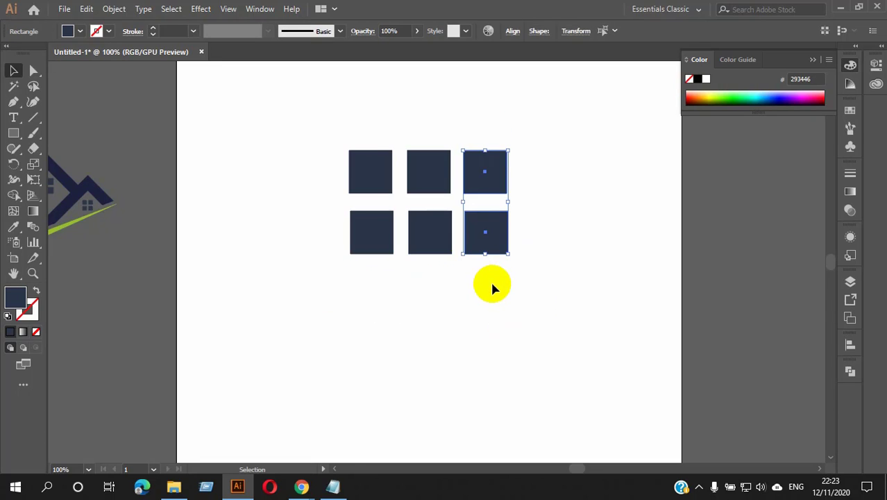
pyautogui.press('Delete')
pyautogui.scroll(-2, 491, 284)
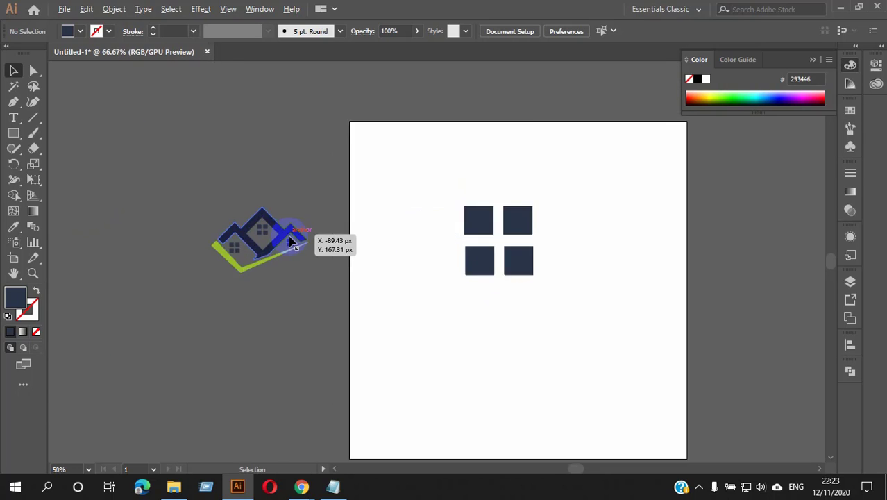
# Step: Delete all squares from the artboard, keeping the house logo beside it
pyautogui.scroll(5, 291, 242)
pyautogui.scroll(-3, 272, 256)
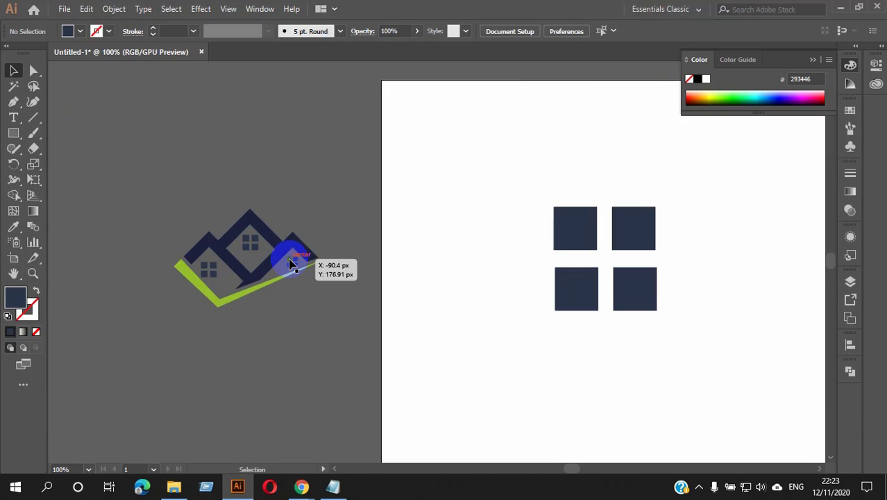
pyautogui.scroll(5, 576, 233)
pyautogui.scroll(-3, 578, 230)
pyautogui.moveTo(541, 184); pyautogui.dragTo(673, 366)
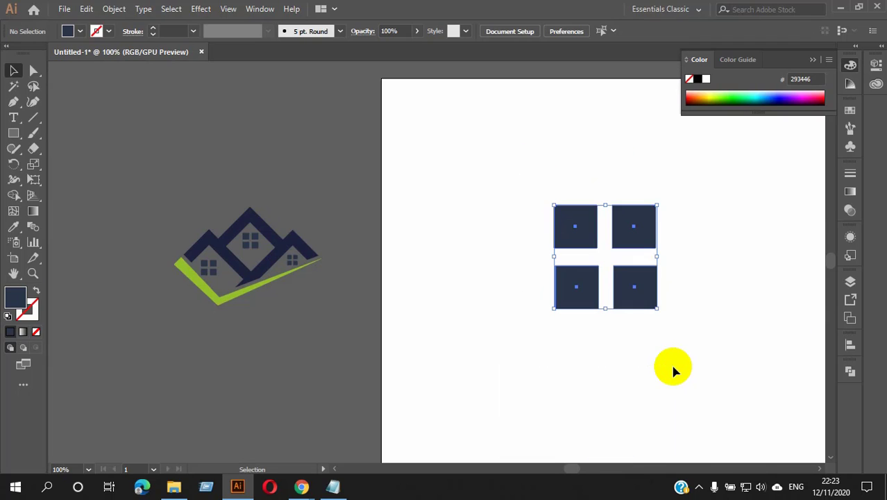
pyautogui.press('Delete')
# Step: Draw a small dark blue square in the artboard's upper-left area and duplicate it by hand into three rows of two
pyautogui.scroll(3, 599, 220)
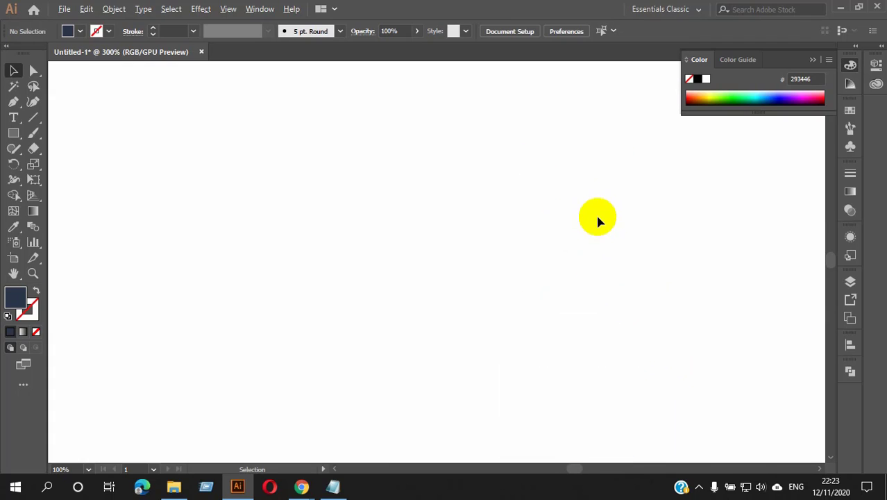
pyautogui.scroll(-4, 596, 211)
pyautogui.press('space')
pyautogui.moveTo(597, 209); pyautogui.dragTo(458, 184)
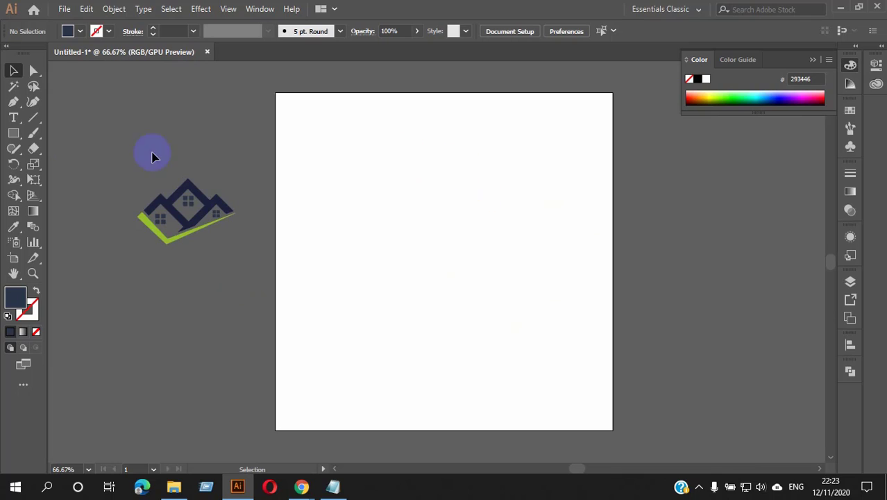
pyautogui.click(16, 137)
pyautogui.moveTo(316, 168); pyautogui.dragTo(361, 212)
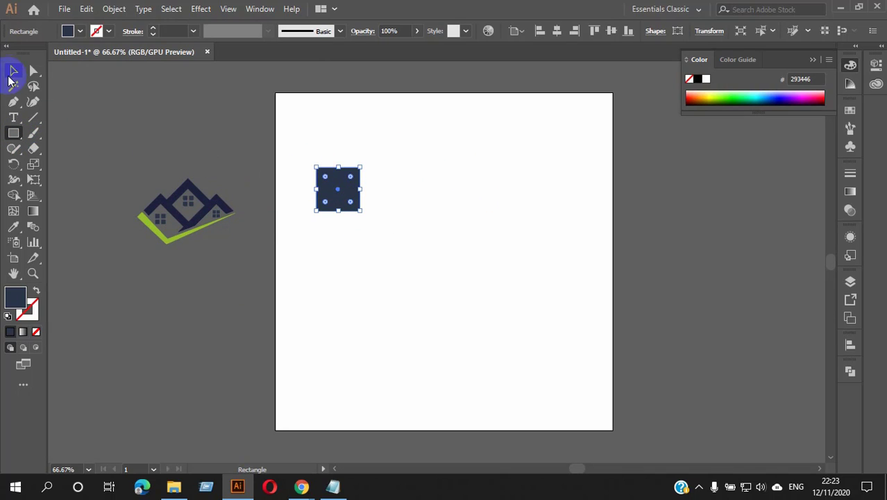
pyautogui.click(13, 70)
pyautogui.click(402, 239)
pyautogui.click(344, 194)
pyautogui.moveTo(343, 196); pyautogui.dragTo(407, 320)
pyautogui.click(450, 311)
# Step: Delete the six manually placed squares
pyautogui.moveTo(322, 136); pyautogui.dragTo(449, 381)
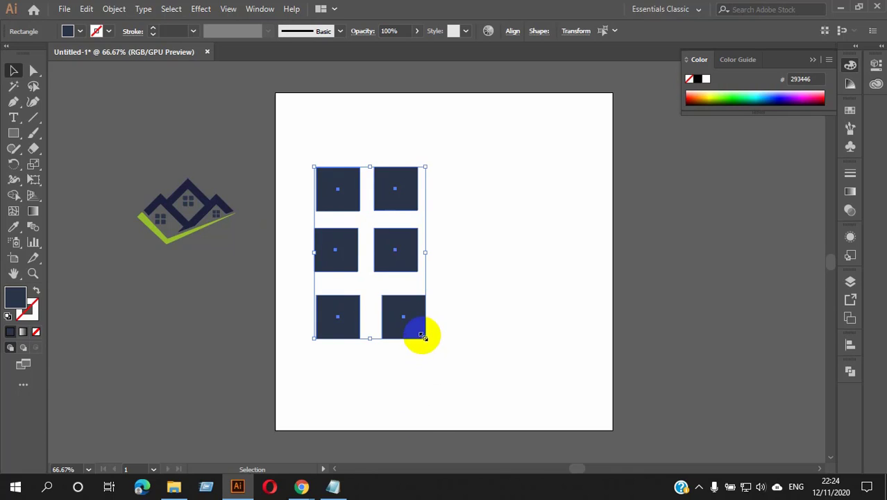
pyautogui.press('Delete')
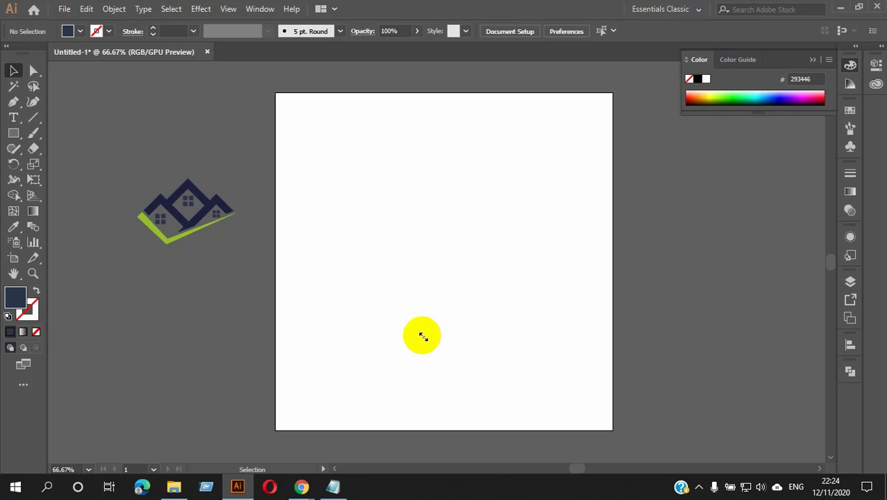
# Step: Draw a dark blue 293446 square of about 177 px slightly above the artboard's center using the Rectangle tool
pyautogui.click(13, 132)
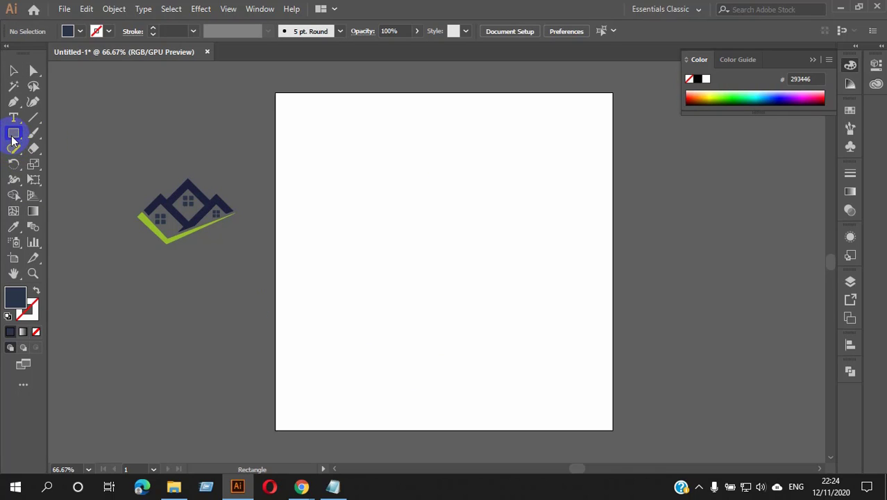
pyautogui.moveTo(377, 167); pyautogui.dragTo(496, 286)
pyautogui.click(21, 70)
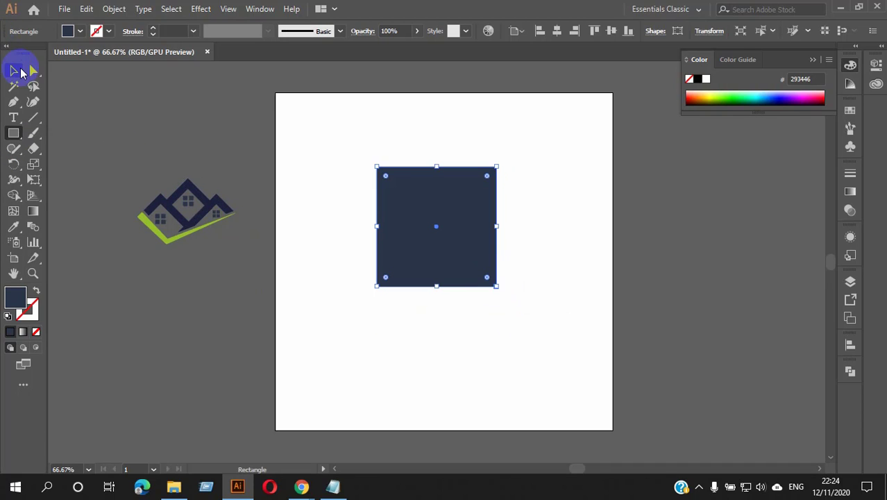
pyautogui.click(411, 325)
pyautogui.scroll(4, 426, 232)
pyautogui.scroll(-4, 427, 229)
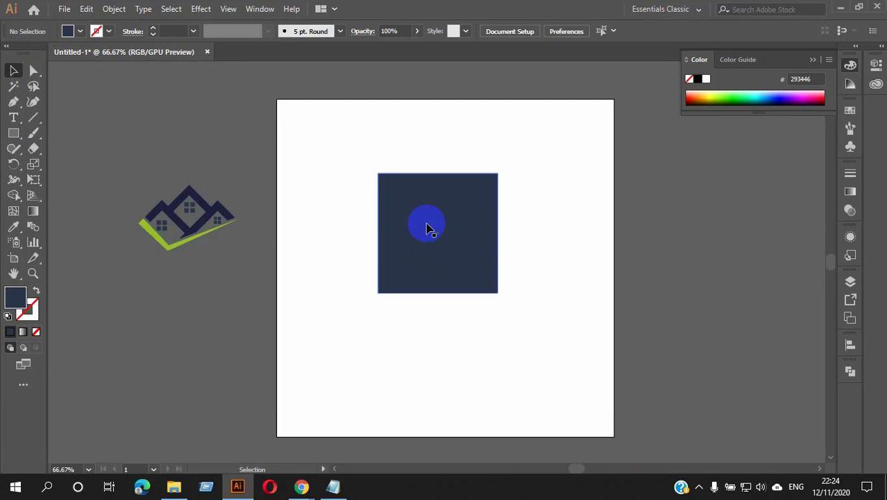
pyautogui.scroll(3, 430, 236)
pyautogui.scroll(-2, 439, 278)
pyautogui.scroll(2, 437, 243)
pyautogui.scroll(1, 434, 240)
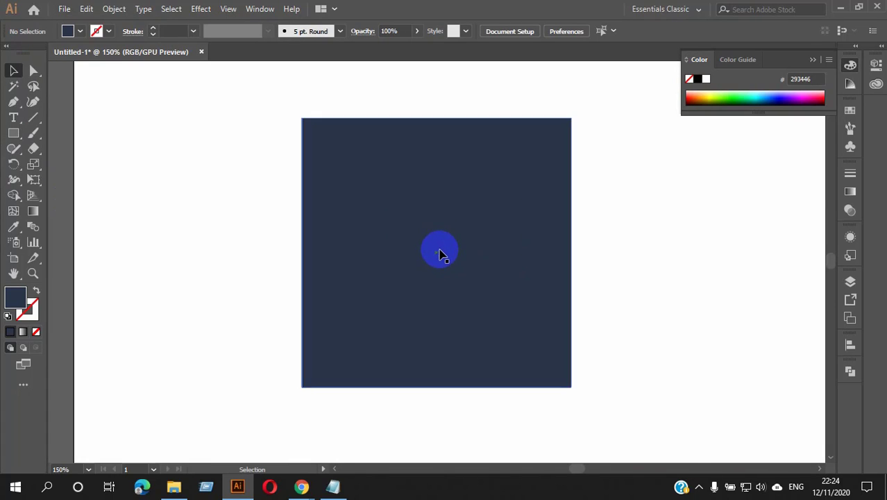
pyautogui.scroll(-2, 441, 247)
# Step: Examine which object Path commands are available with the large square selected and with nothing selected
pyautogui.click(422, 251)
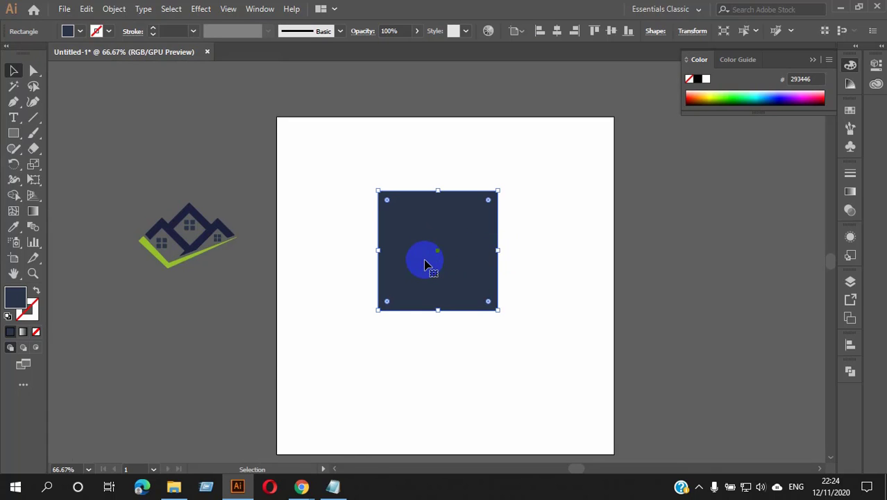
pyautogui.moveTo(473, 253); pyautogui.dragTo(364, 239)
pyautogui.click(428, 255)
pyautogui.moveTo(234, 148); pyautogui.dragTo(436, 372)
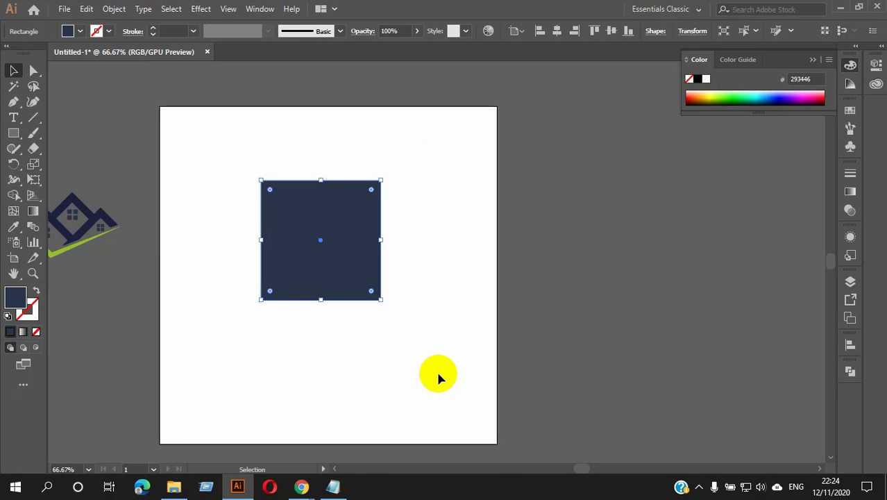
pyautogui.click(112, 10)
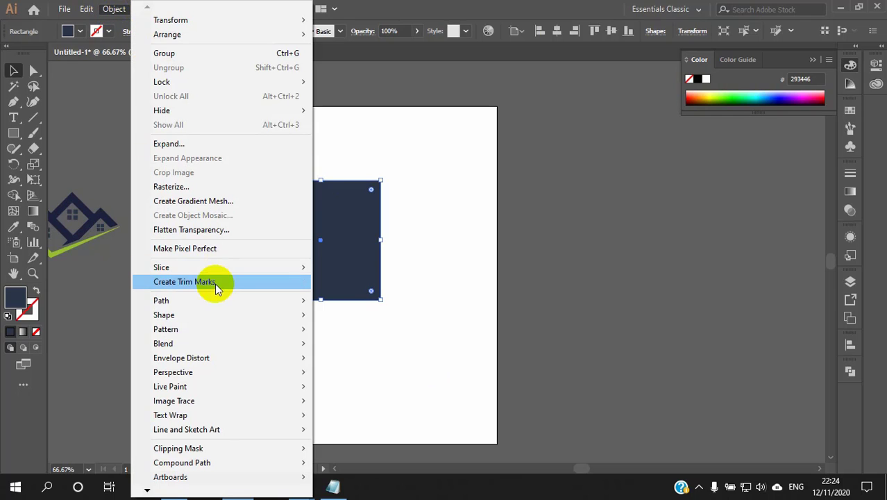
pyautogui.moveTo(207, 301)
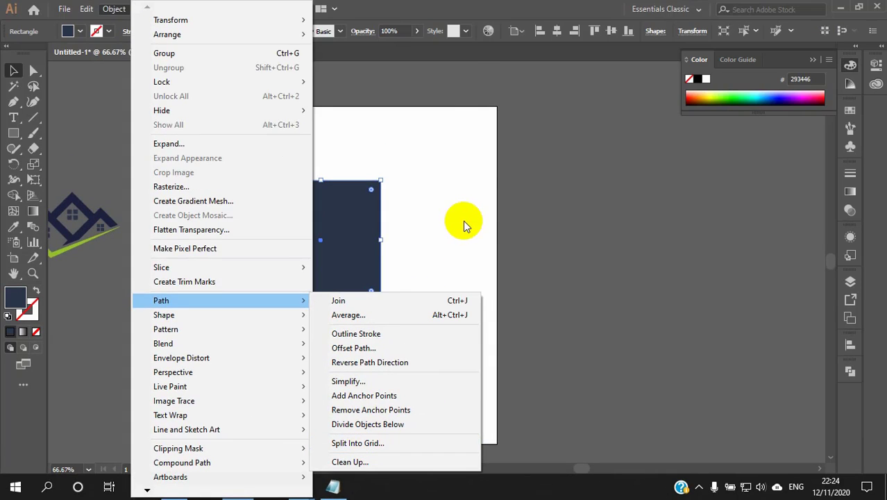
pyautogui.click(463, 220)
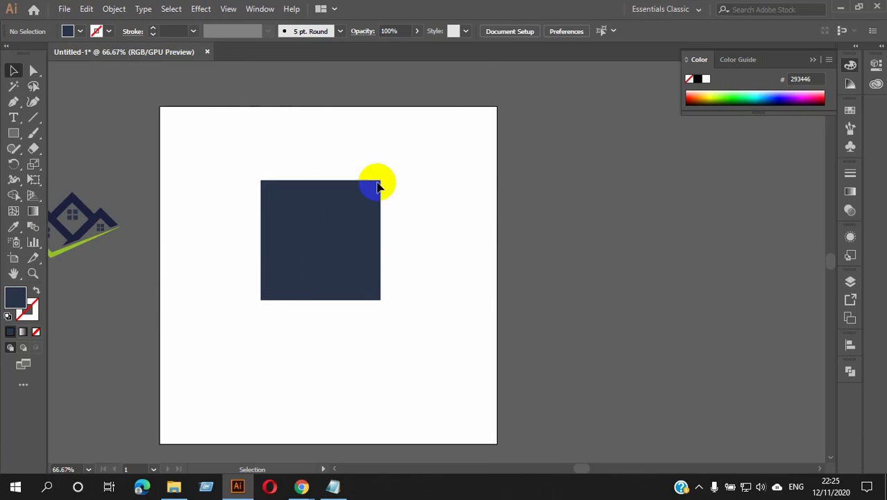
pyautogui.click(114, 9)
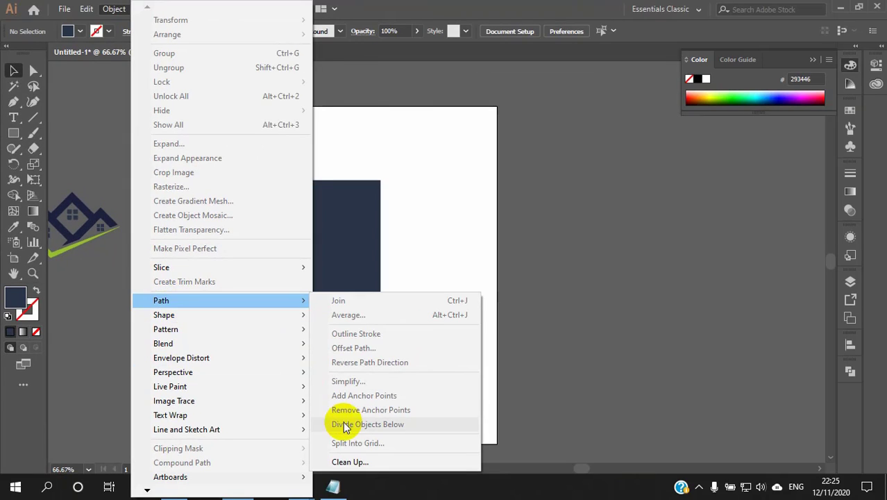
pyautogui.click(447, 155)
# Step: Start Split Into Grid on the large dark blue square and turn on its preview
pyautogui.moveTo(247, 164); pyautogui.dragTo(420, 336)
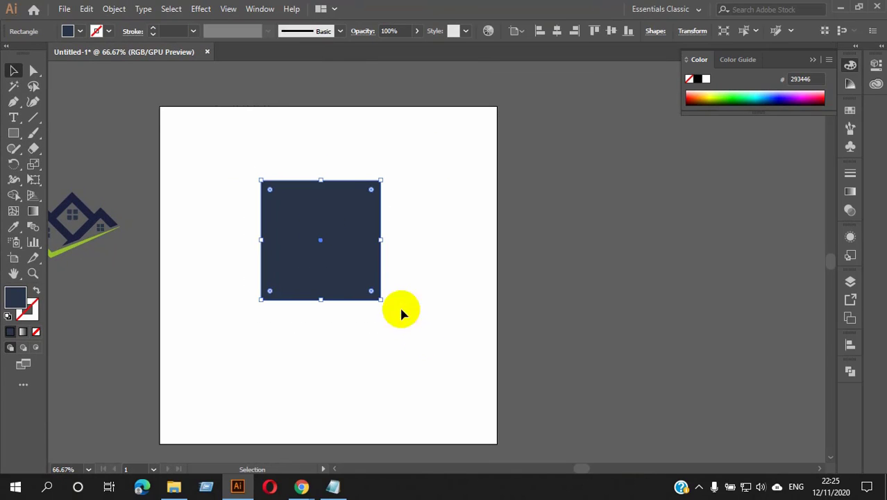
pyautogui.click(114, 9)
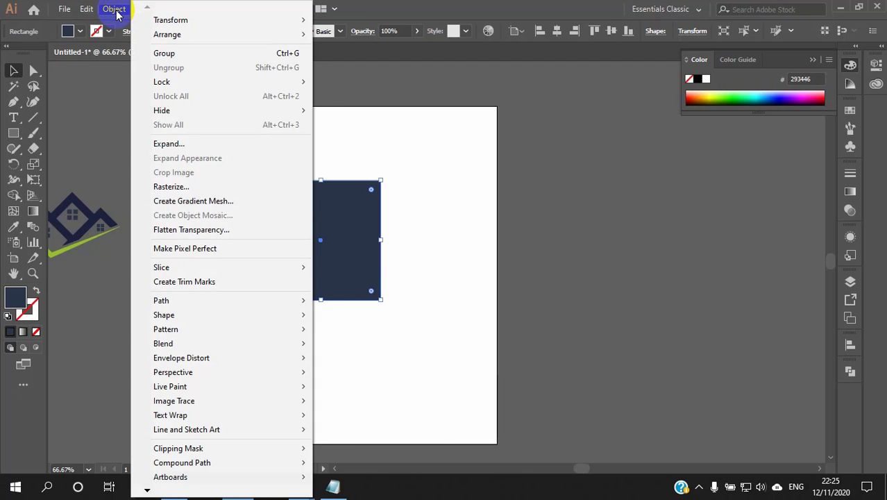
pyautogui.click(115, 9)
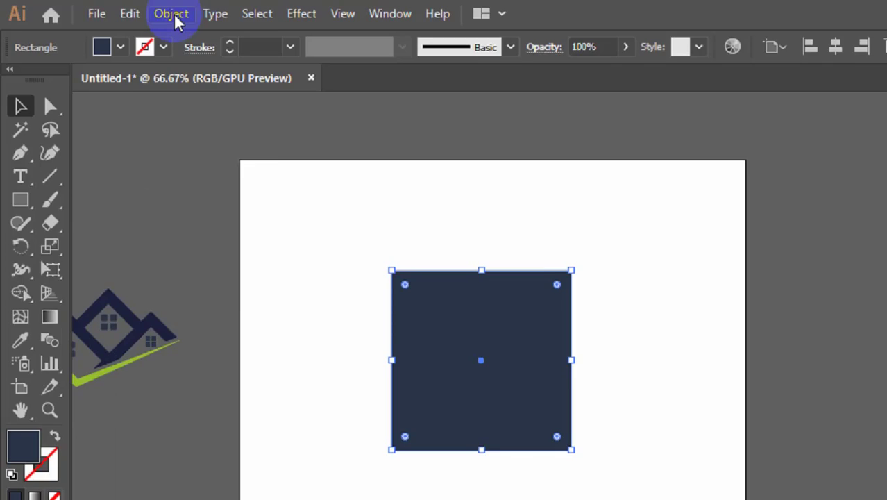
pyautogui.click(351, 31)
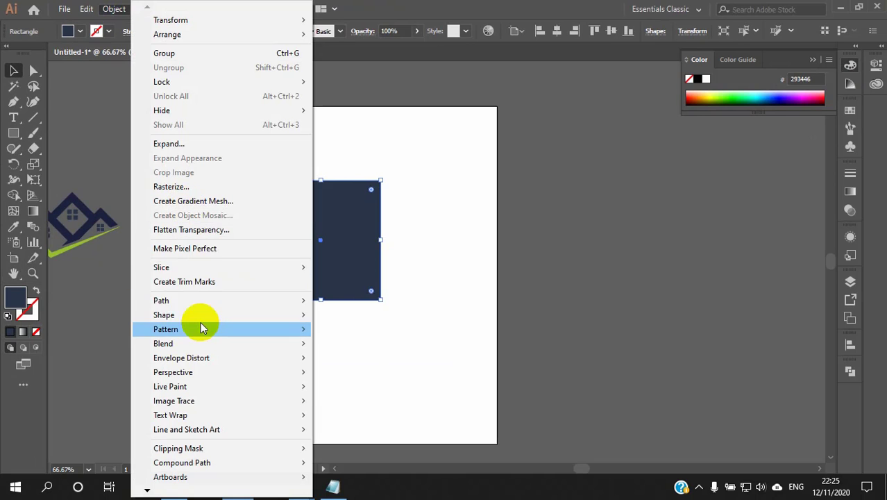
pyautogui.moveTo(190, 300)
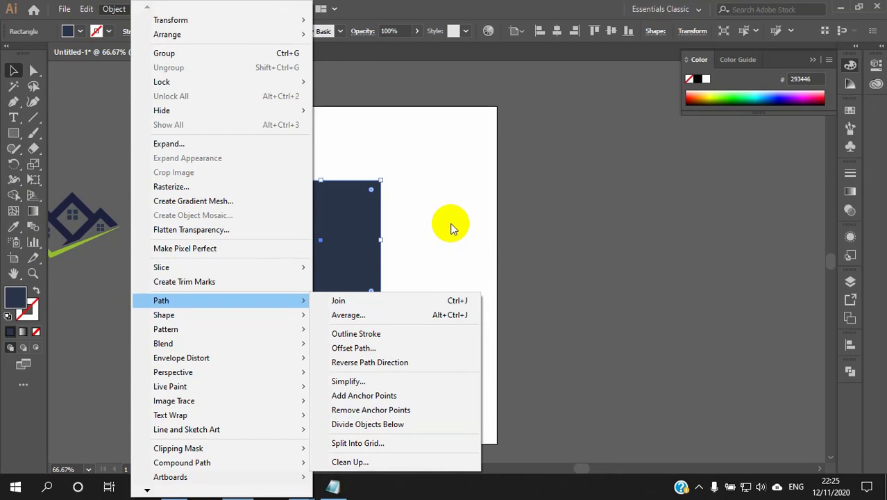
pyautogui.click(370, 444)
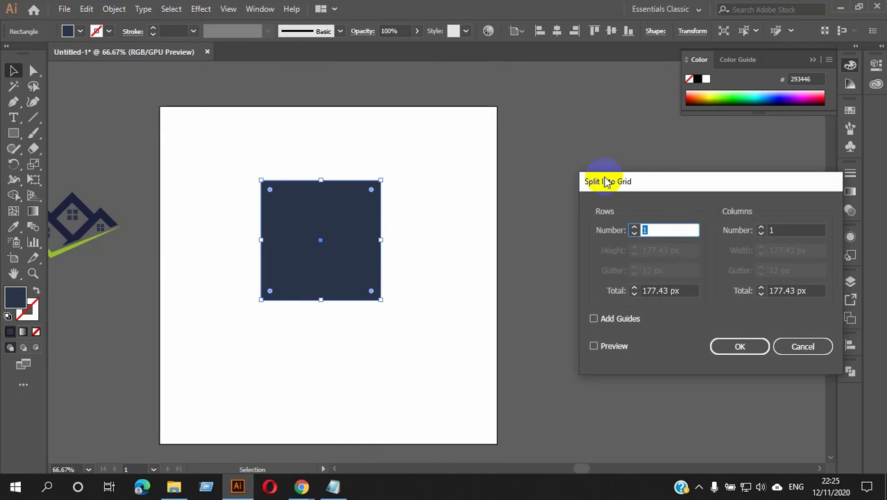
pyautogui.moveTo(679, 182); pyautogui.dragTo(602, 158)
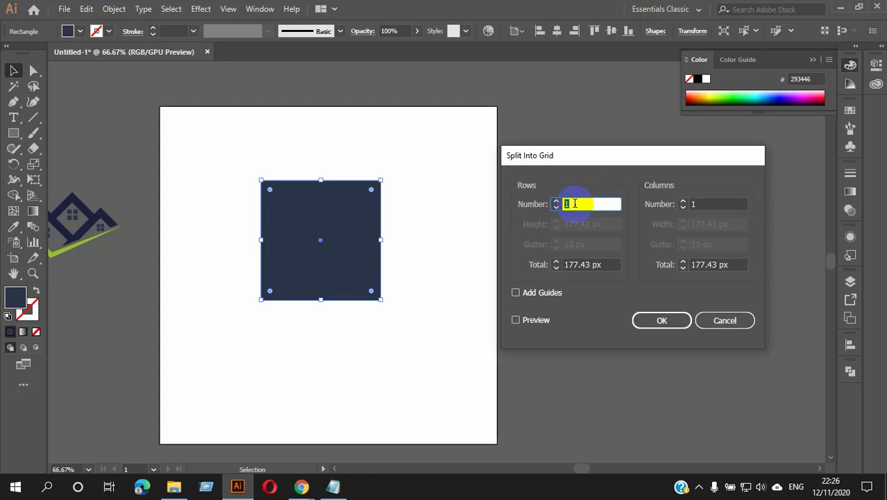
pyautogui.click(515, 321)
# Step: Preview several row counts for the square, settling on 2 rows, and set the columns to 2
pyautogui.click(582, 204)
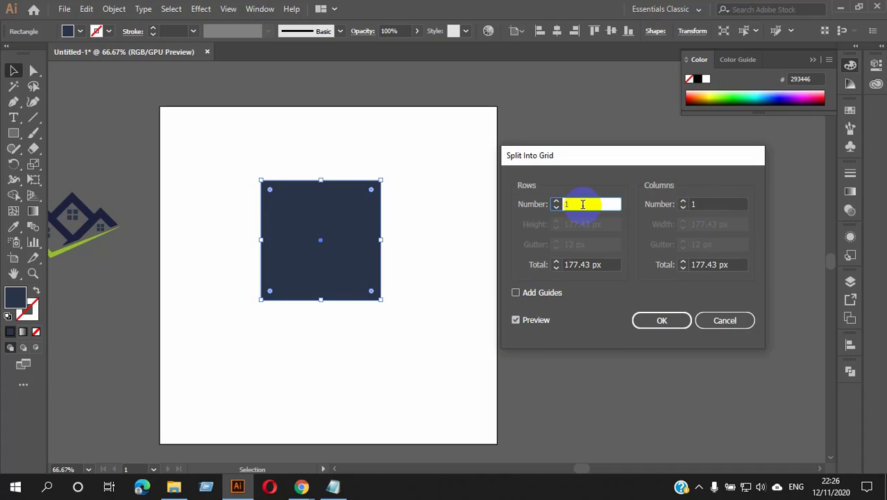
pyautogui.press('Up')
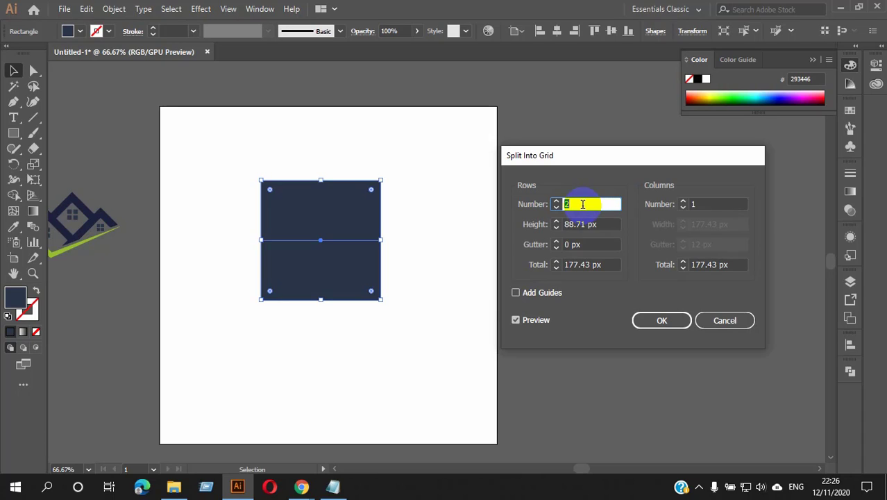
pyautogui.press('Up')
pyautogui.press('Up')
pyautogui.press('Up')
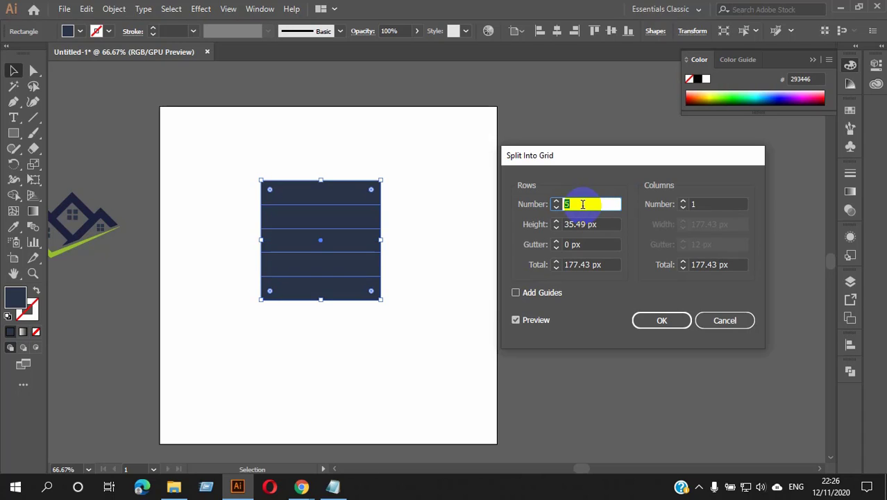
pyautogui.press('Up')
pyautogui.press('Up')
pyautogui.press('Up')
pyautogui.press('Up')
pyautogui.press('Up')
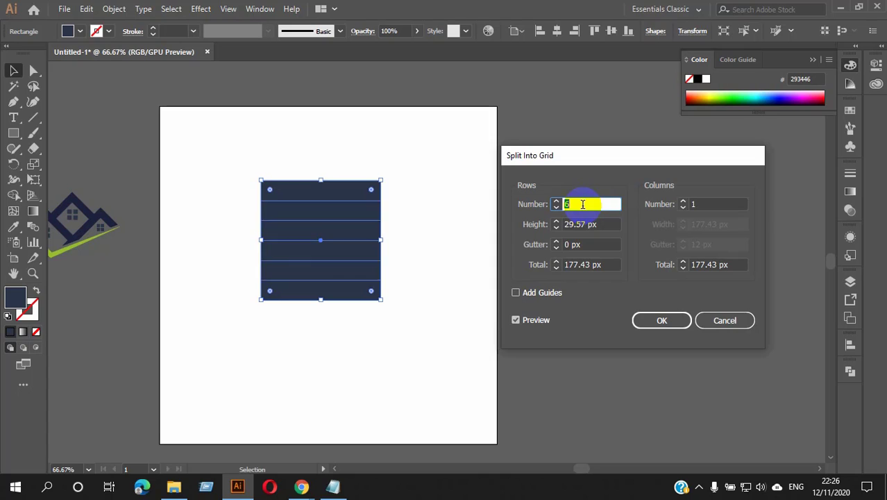
pyautogui.press('Down')
pyautogui.press('Down')
pyautogui.press('Down')
pyautogui.press('Down')
pyautogui.press('Down')
pyautogui.press('Down')
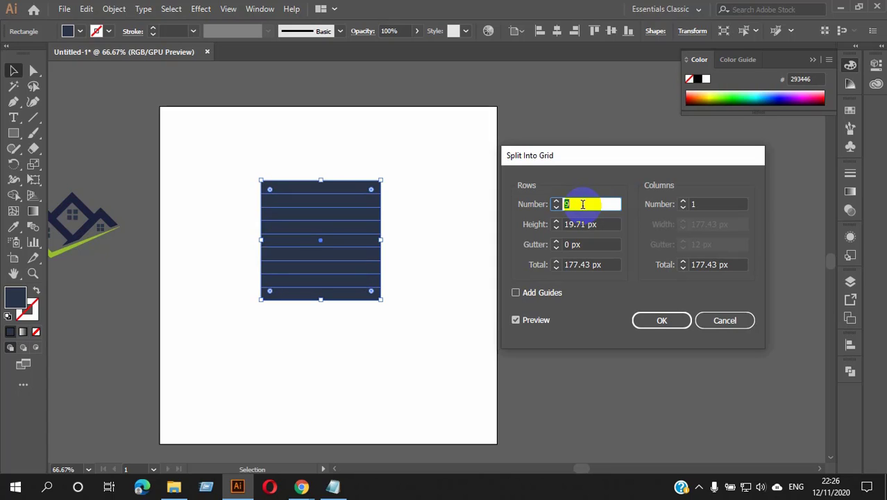
pyautogui.press('Down')
pyautogui.press('Down')
pyautogui.press('Up')
pyautogui.press('Down')
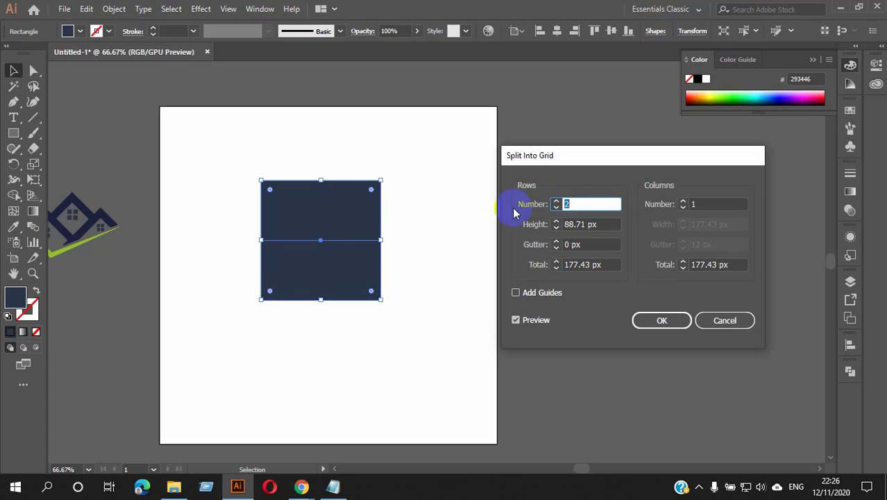
pyautogui.click(704, 203)
pyautogui.press('Up')
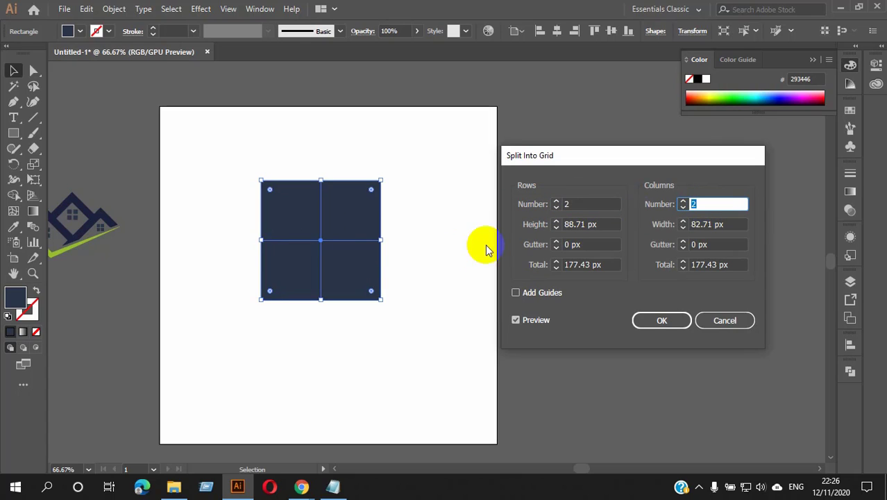
# Step: Try higher row and column counts such as 4 in the grid, returning each to 2
pyautogui.click(575, 203)
pyautogui.press('Up')
pyautogui.press('Up')
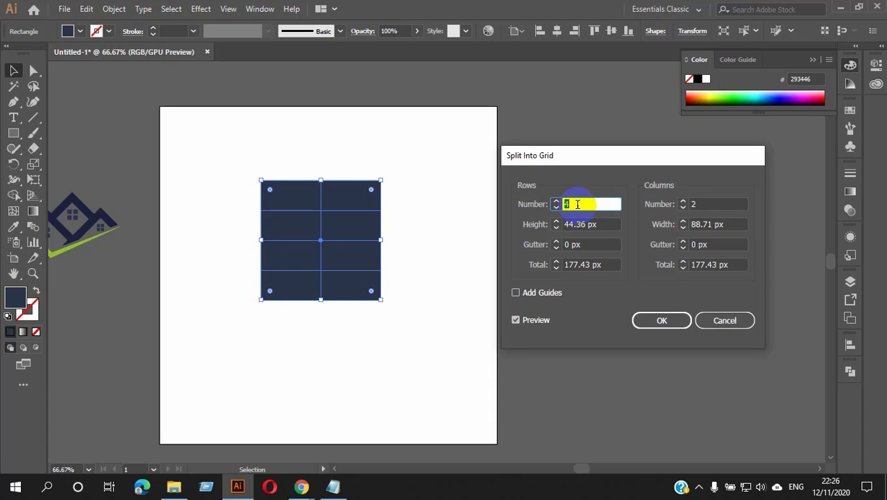
pyautogui.press('Down')
pyautogui.press('Down')
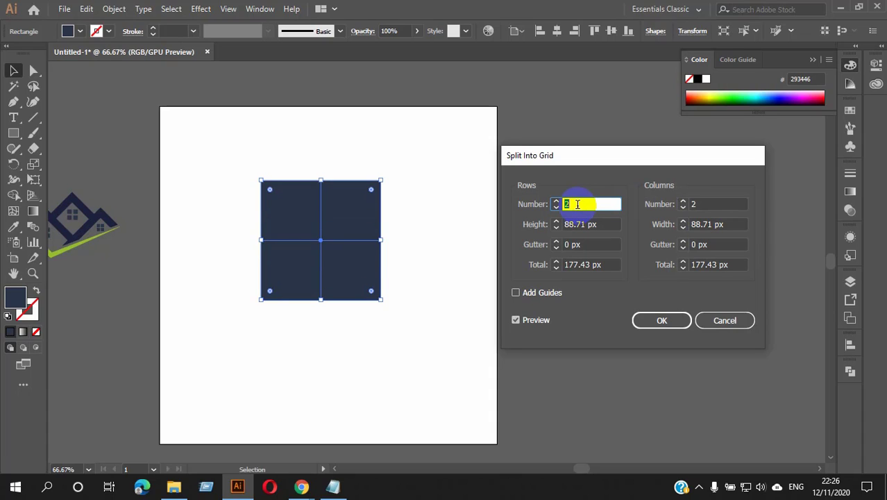
pyautogui.click(709, 203)
pyautogui.press('Up')
pyautogui.press('Up')
pyautogui.press('Up')
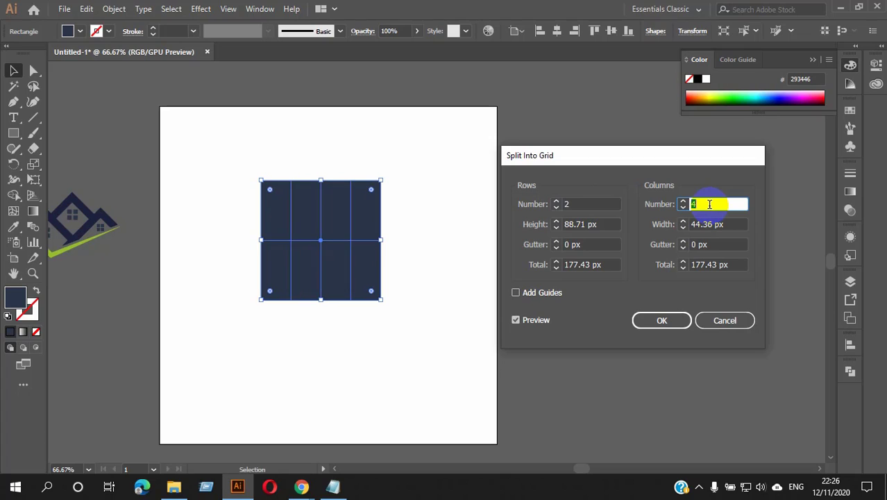
pyautogui.press('Down')
pyautogui.press('Down')
pyautogui.press('Down')
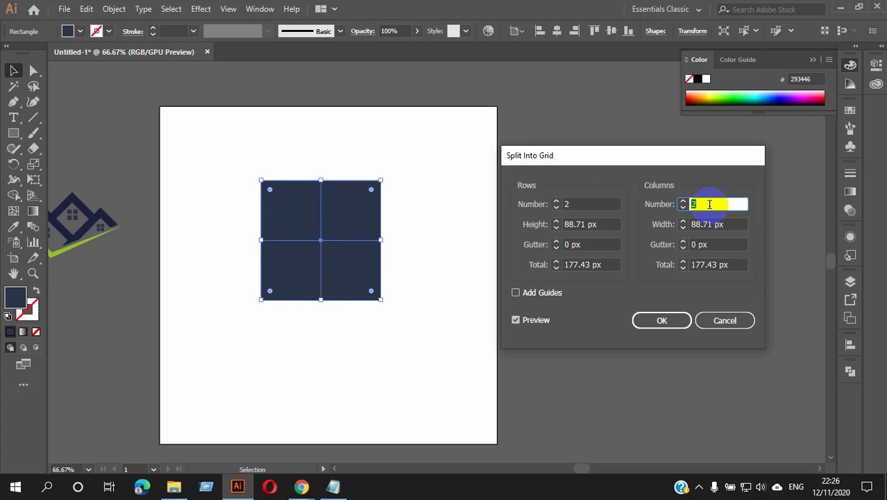
pyautogui.click(590, 204)
pyautogui.click(721, 205)
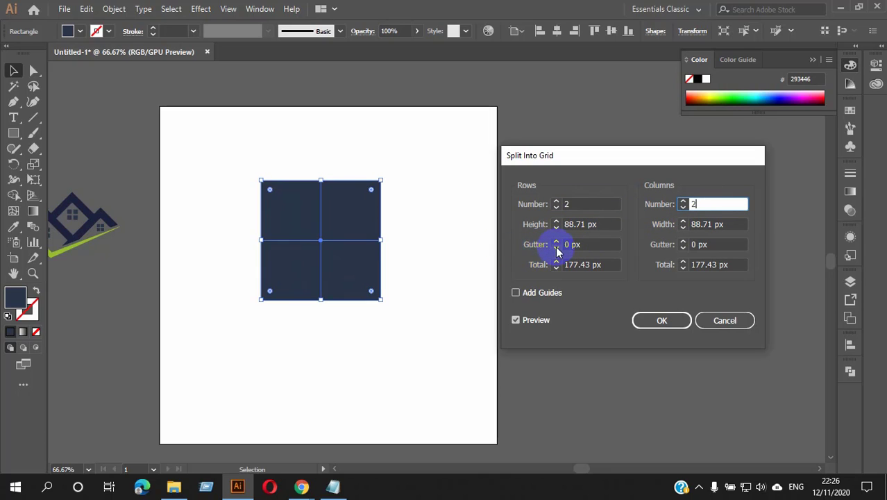
# Step: Set the gutter between the grid's two rows to 14 px
pyautogui.click(594, 245)
pyautogui.press('Up')
pyautogui.press('Up')
pyautogui.press('Up')
pyautogui.press('Up')
pyautogui.press('Up')
pyautogui.press('Up')
pyautogui.press('Up')
pyautogui.press('Up')
pyautogui.press('Up')
pyautogui.press('Up')
pyautogui.press('Up')
pyautogui.press('Up')
pyautogui.press('Up')
pyautogui.press('Up')
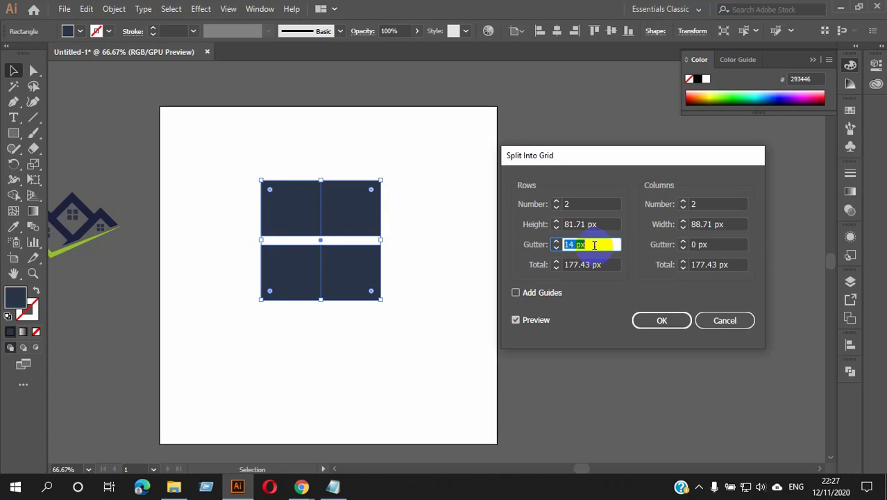
# Step: Set the column gutter to 14 px to match the row gutter and split the square into four panes
pyautogui.click(711, 244)
pyautogui.press('Up')
pyautogui.press('Up')
pyautogui.press('Up')
pyautogui.press('Up')
pyautogui.press('Up')
pyautogui.press('Up')
pyautogui.press('Up')
pyautogui.press('Up')
pyautogui.press('Up')
pyautogui.press('Up')
pyautogui.press('Up')
pyautogui.press('Up')
pyautogui.press('Up')
pyautogui.press('Up')
pyautogui.press('Up')
pyautogui.press('Up')
pyautogui.press('Up')
pyautogui.press('Up')
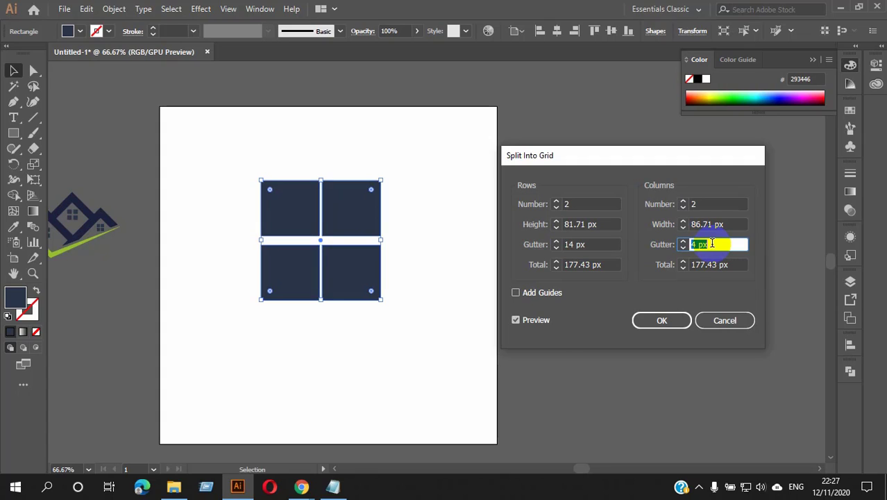
pyautogui.press('Up')
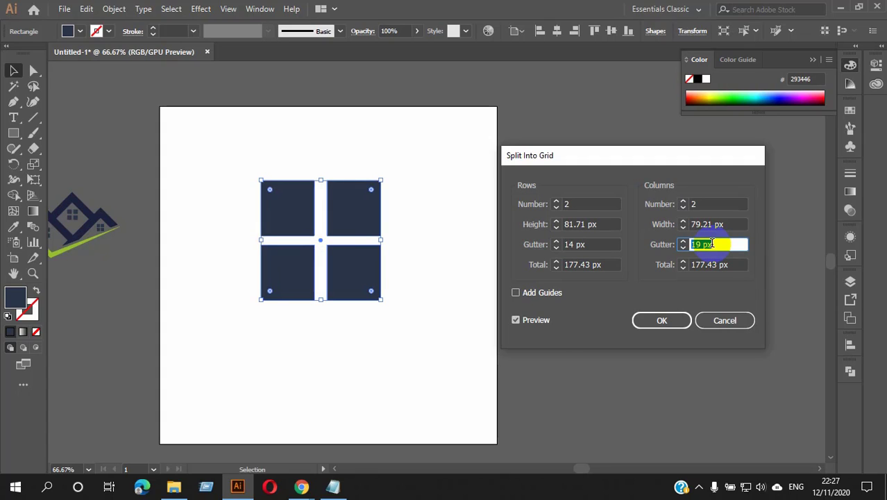
pyautogui.press('Down')
pyautogui.press('Down')
pyautogui.press('Down')
pyautogui.press('Down')
pyautogui.press('Down')
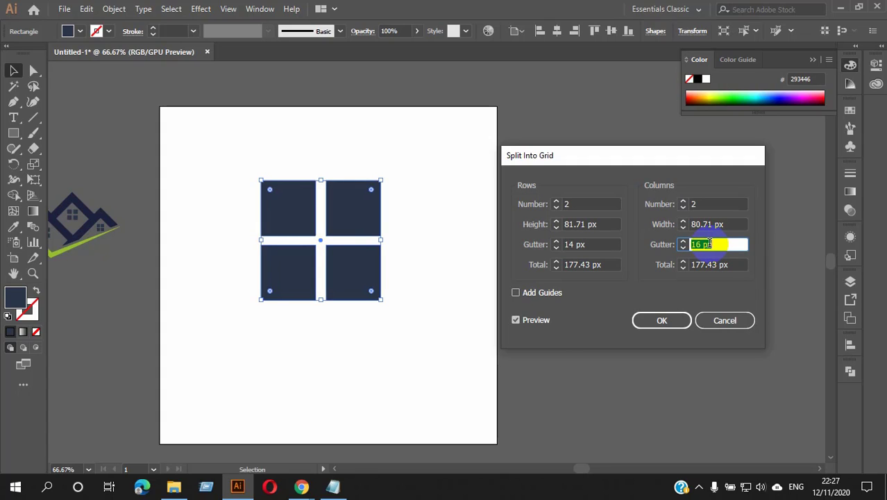
pyautogui.click(644, 320)
pyautogui.click(412, 283)
# Step: Pull the four panes apart to show they are separate objects, and undo the moves
pyautogui.moveTo(361, 206); pyautogui.dragTo(499, 179)
pyautogui.moveTo(364, 277); pyautogui.dragTo(474, 304)
pyautogui.moveTo(273, 287); pyautogui.dragTo(236, 347)
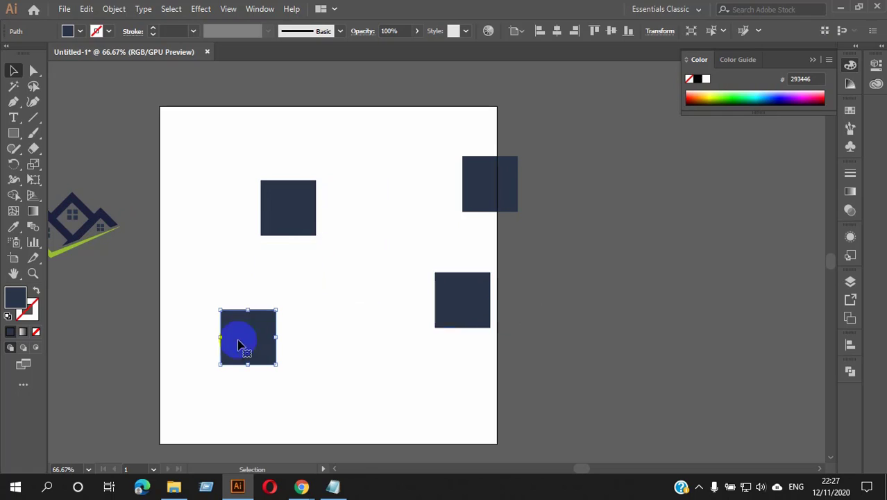
pyautogui.moveTo(291, 226); pyautogui.dragTo(265, 166)
pyautogui.hotkey('ctrl', 'z')
pyautogui.hotkey('ctrl', 'z')
pyautogui.hotkey('ctrl', 'z')
pyautogui.hotkey('ctrl', 'z')
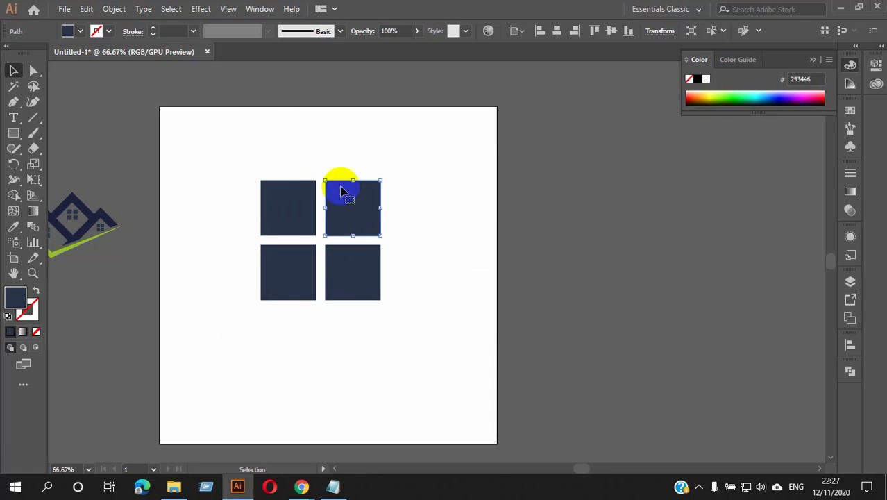
# Step: Scale all four panes together down to a small window icon around their common center
pyautogui.click(416, 213)
pyautogui.scroll(-2, 417, 201)
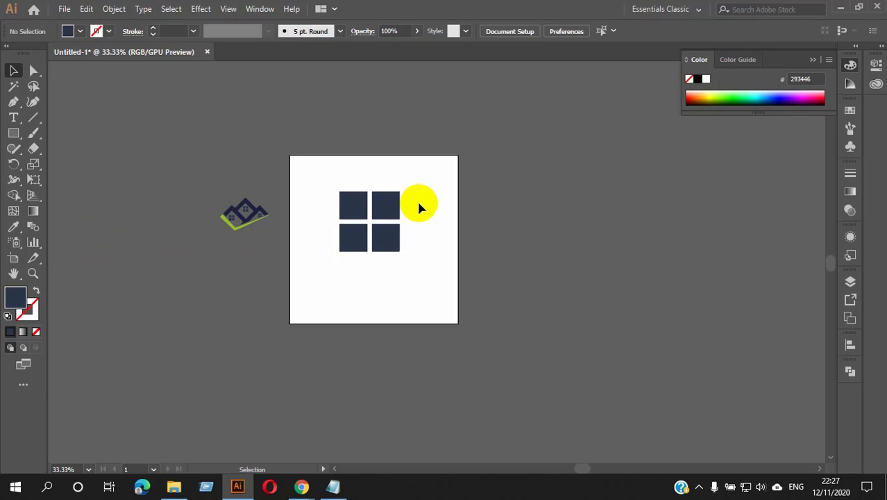
pyautogui.moveTo(324, 192); pyautogui.dragTo(387, 234)
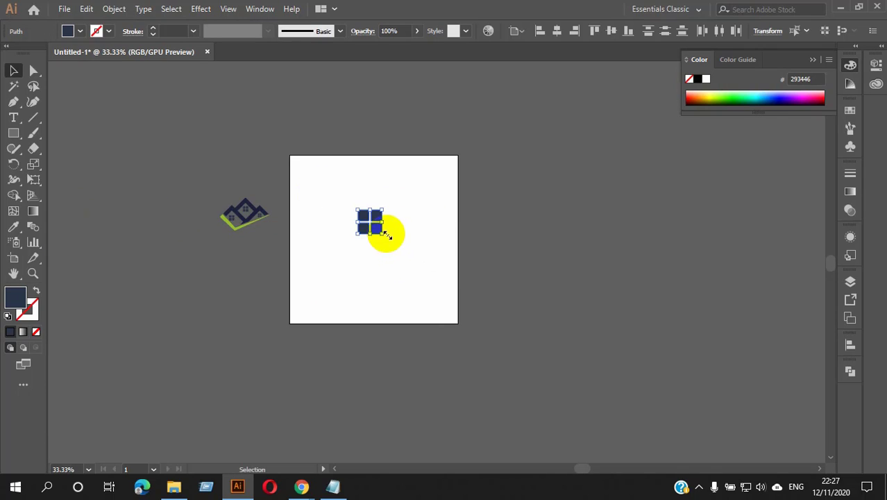
pyautogui.scroll(4, 351, 208)
pyautogui.click(420, 234)
pyautogui.scroll(-3, 420, 234)
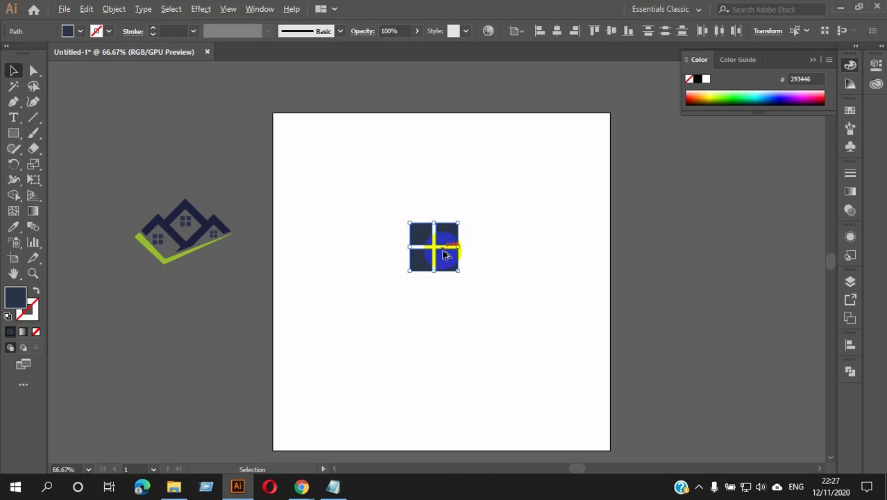
pyautogui.click(478, 262)
# Step: Enlarge the four-pane window around its center until it covers much of the artboard
pyautogui.moveTo(398, 214); pyautogui.dragTo(504, 310)
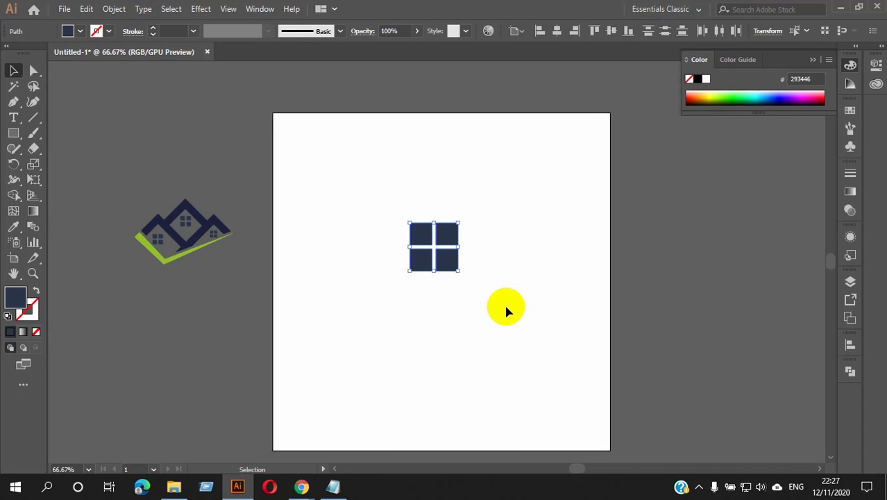
pyautogui.moveTo(458, 271); pyautogui.dragTo(540, 364)
pyautogui.click(310, 164)
pyautogui.moveTo(307, 160); pyautogui.dragTo(542, 347)
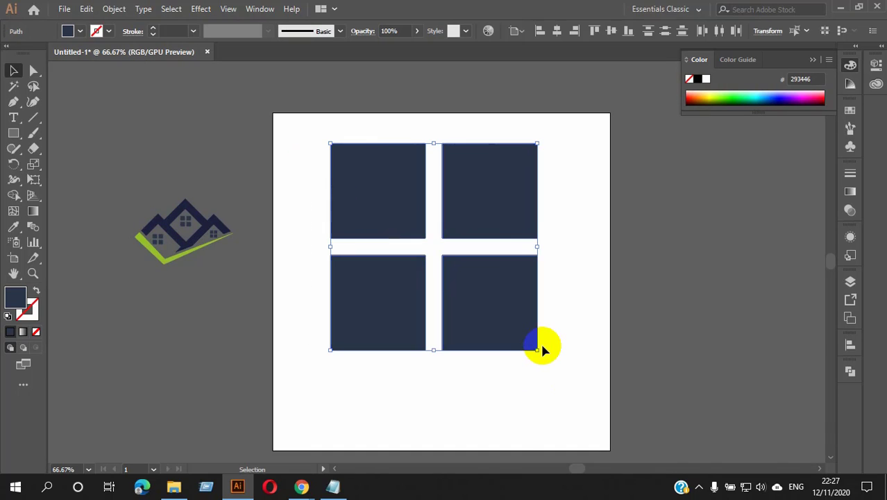
# Step: Replace the four panes with a new dark blue square of about 267 px near the artboard's center
pyautogui.press('Delete')
pyautogui.click(13, 133)
pyautogui.moveTo(385, 220)
pyautogui.mouseDown()
pyautogui.moveTo(567, 365)
pyautogui.moveTo(566, 399)
pyautogui.mouseUp()
pyautogui.click(13, 70)
pyautogui.click(423, 323)
pyautogui.moveTo(475, 314); pyautogui.dragTo(441, 285)
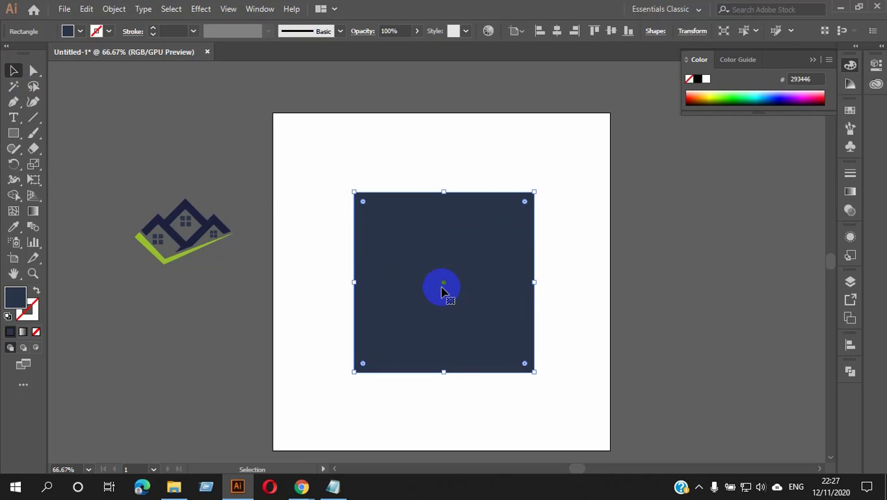
pyautogui.click(422, 162)
# Step: Set up a Split Into Grid of the dark blue square with three rows and three columns, previewing the result
pyautogui.click(441, 275)
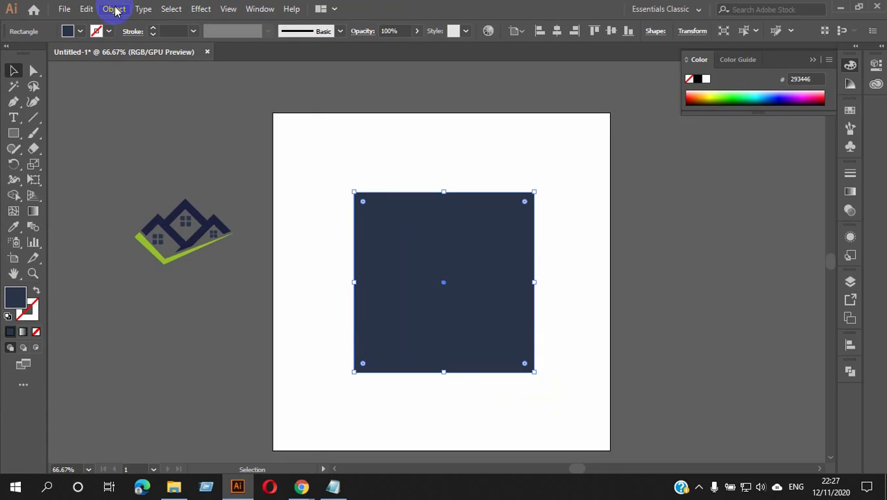
pyautogui.click(114, 9)
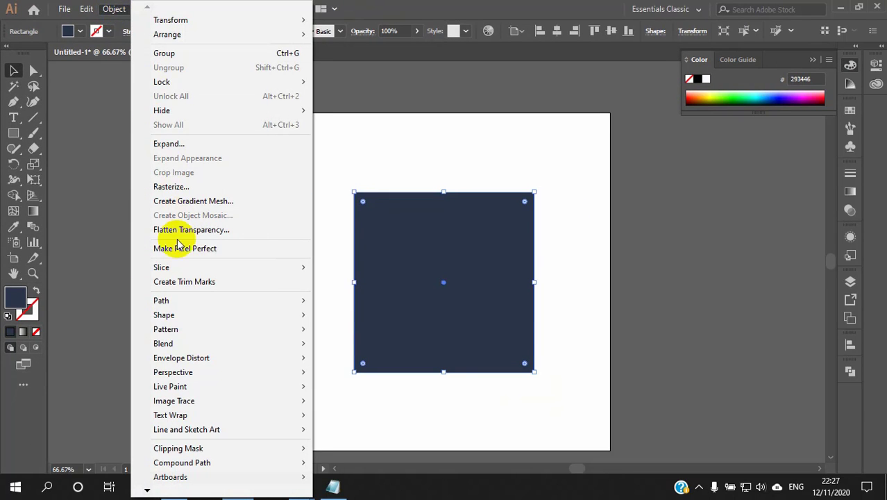
pyautogui.moveTo(180, 303)
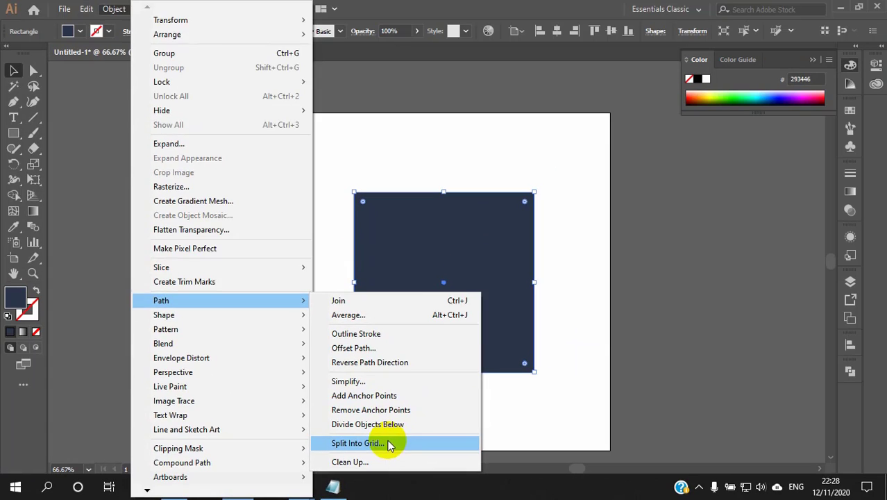
pyautogui.click(453, 338)
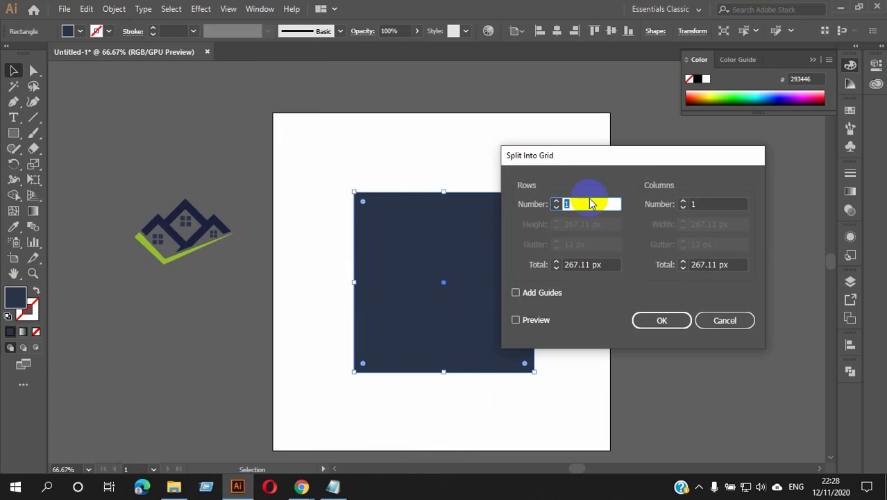
pyautogui.moveTo(602, 154); pyautogui.dragTo(652, 156)
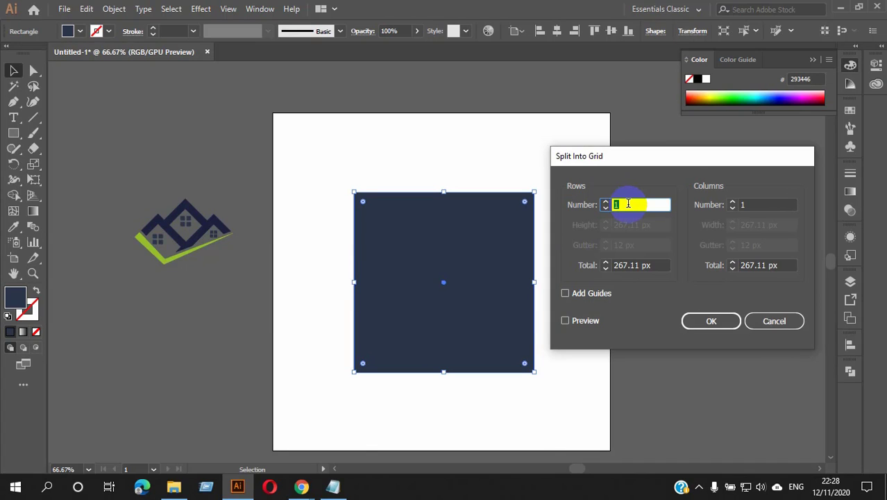
pyautogui.press('Up')
pyautogui.press('Up')
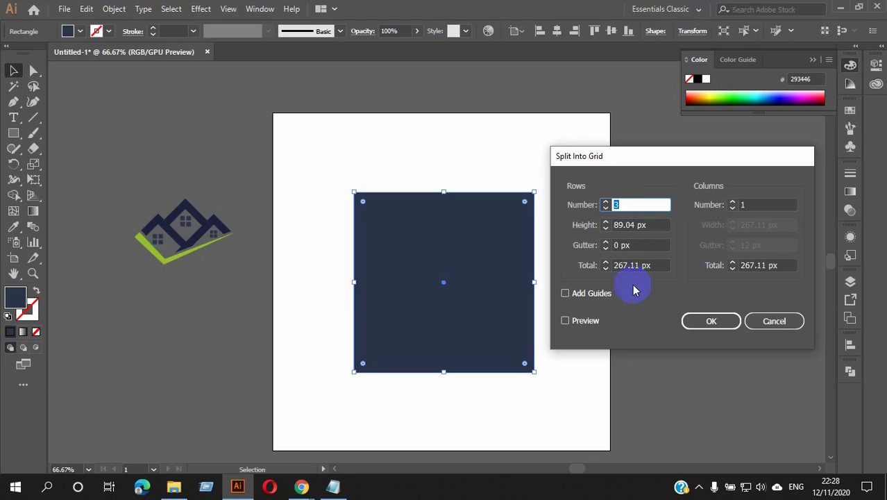
pyautogui.click(567, 320)
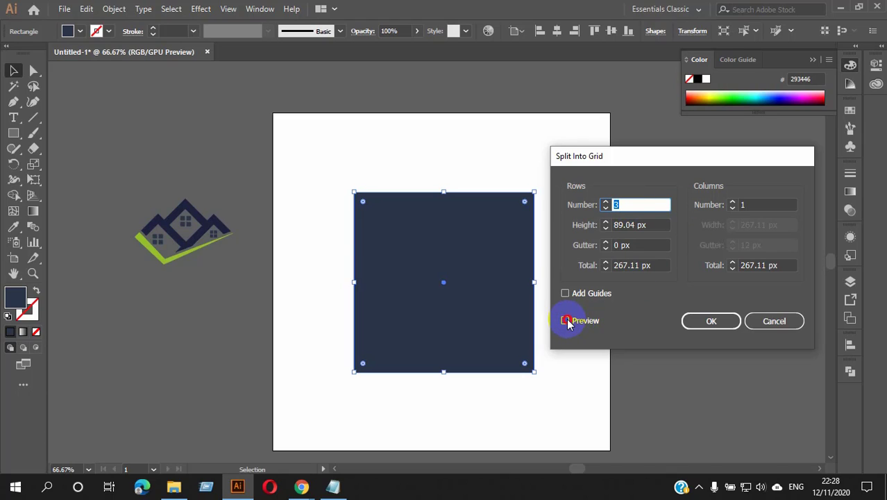
pyautogui.click(757, 205)
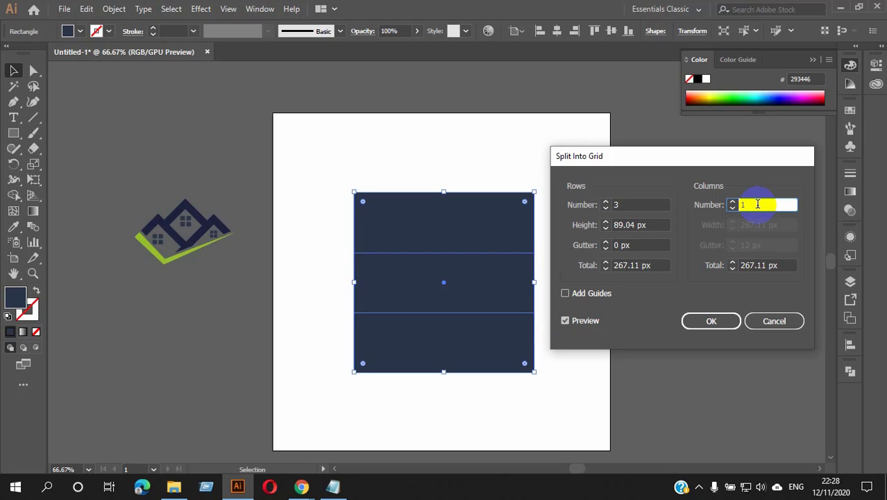
pyautogui.press('Up')
pyautogui.press('Up')
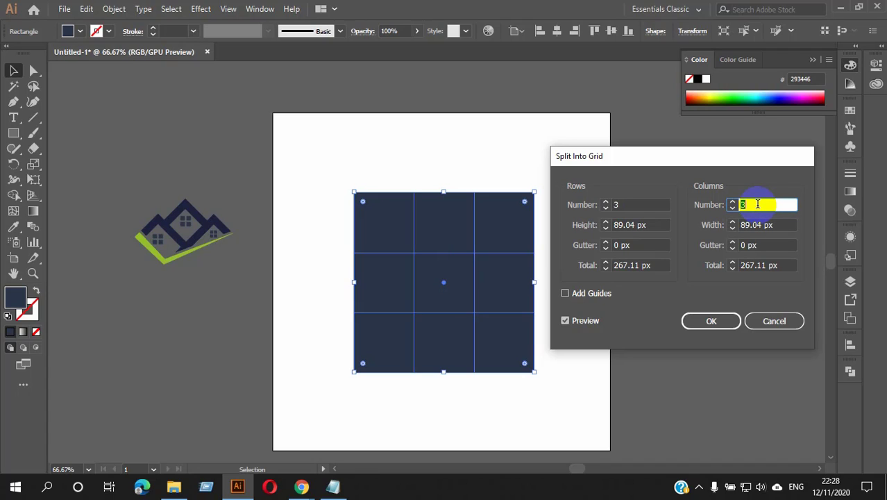
# Step: Set the row and column gutters to 10 px, apply the grid split, and deselect the tiles
pyautogui.click(636, 244)
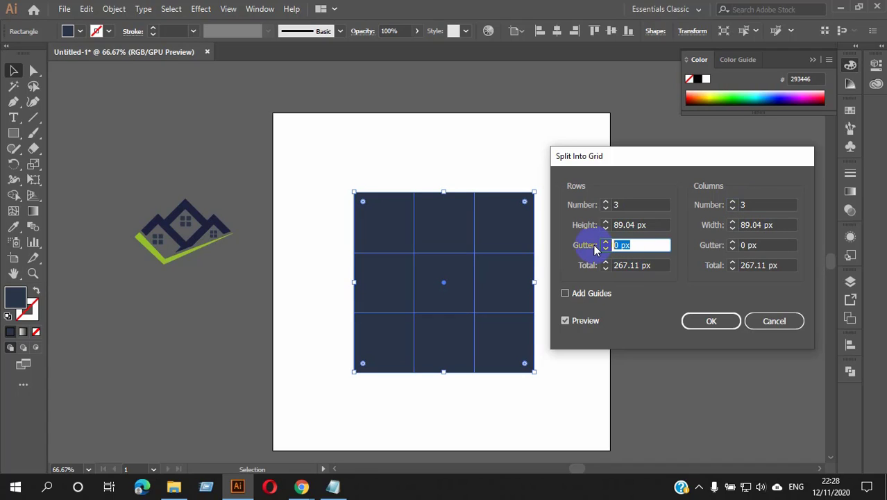
pyautogui.hotkey('shift', 'Up')
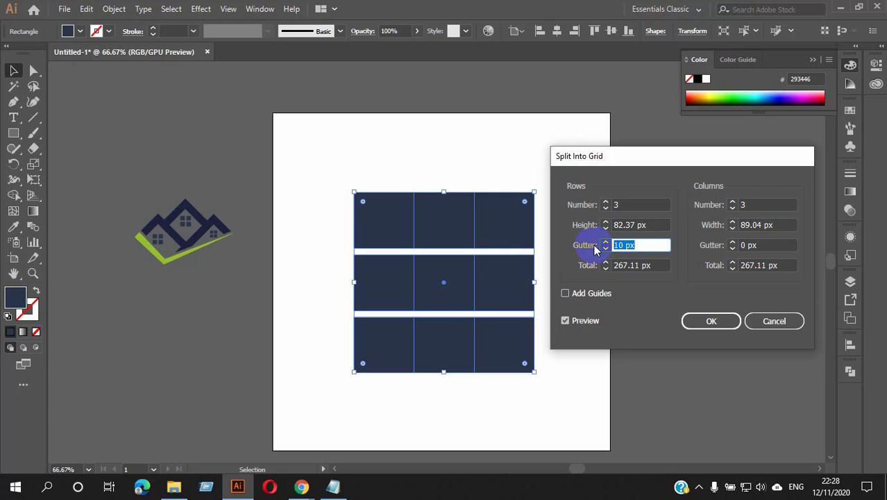
pyautogui.click(725, 249)
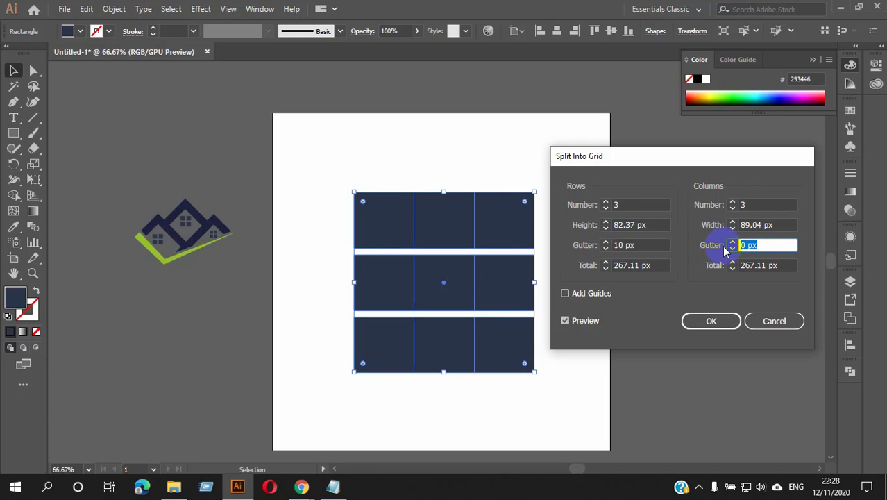
pyautogui.hotkey('shift', 'Up')
pyautogui.click(708, 322)
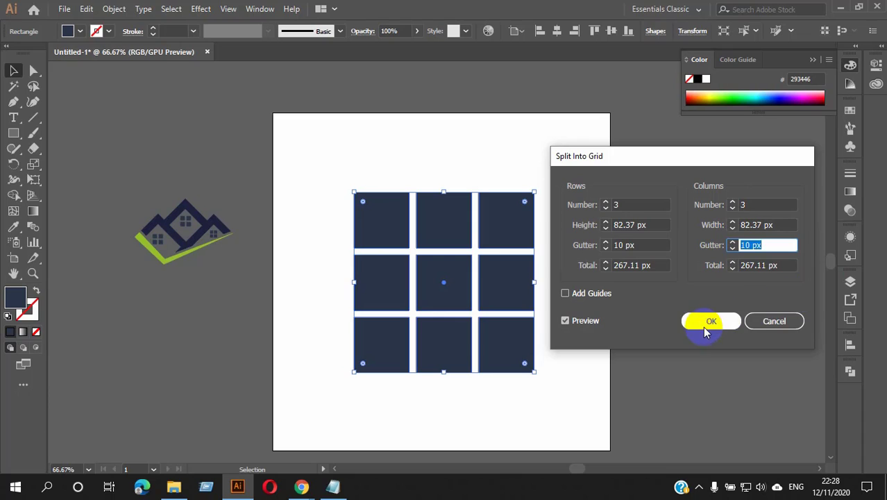
pyautogui.click(582, 281)
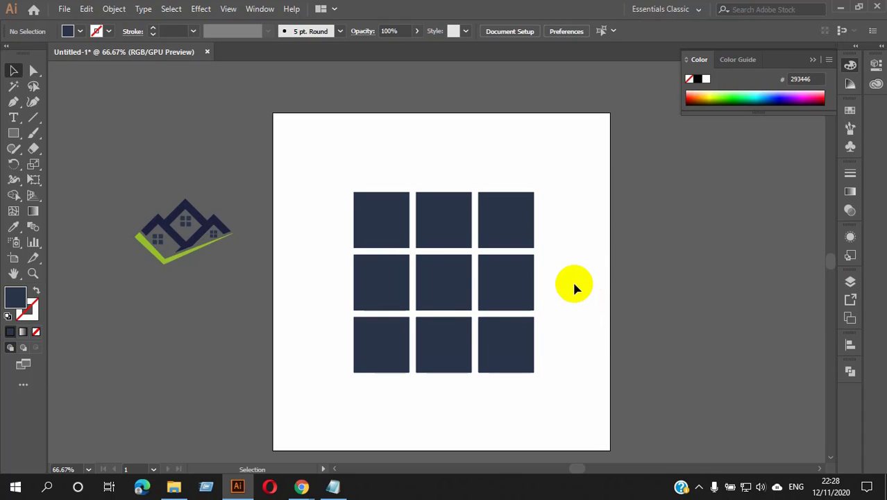
# Step: Move the middle tile of the right column out of the grid to show it is separate, and undo the move
pyautogui.moveTo(535, 281); pyautogui.dragTo(607, 281)
pyautogui.hotkey('ctrl', 'z')
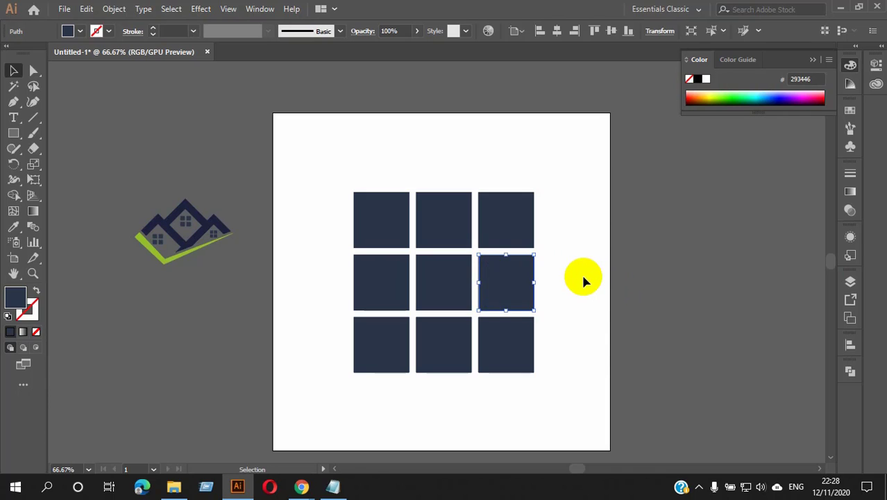
pyautogui.click(581, 277)
pyautogui.scroll(-1, 581, 281)
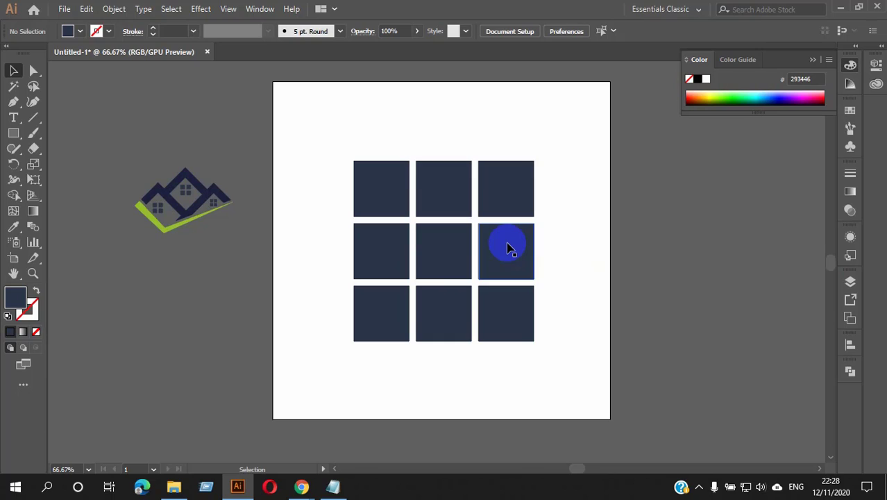
pyautogui.press('a')
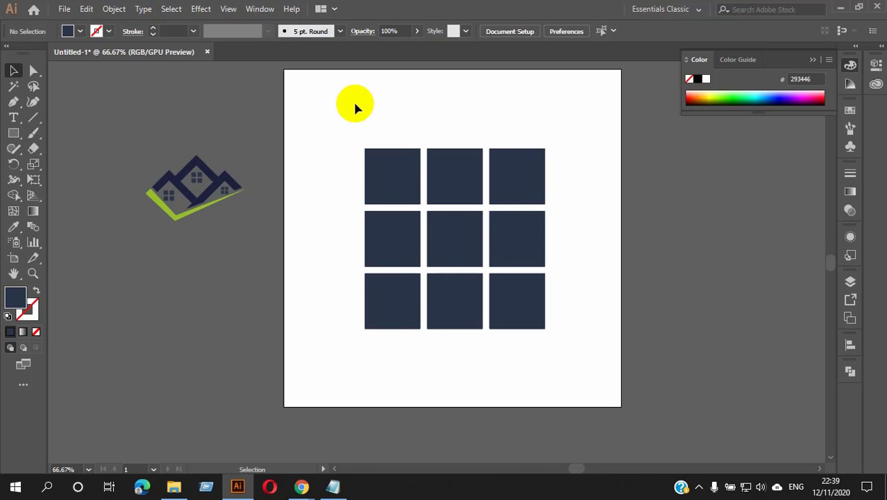
# Step: Delete all nine grid tiles from the artboard
pyautogui.scroll(2, 422, 183)
pyautogui.scroll(-2, 417, 182)
pyautogui.moveTo(463, 184); pyautogui.dragTo(402, 166)
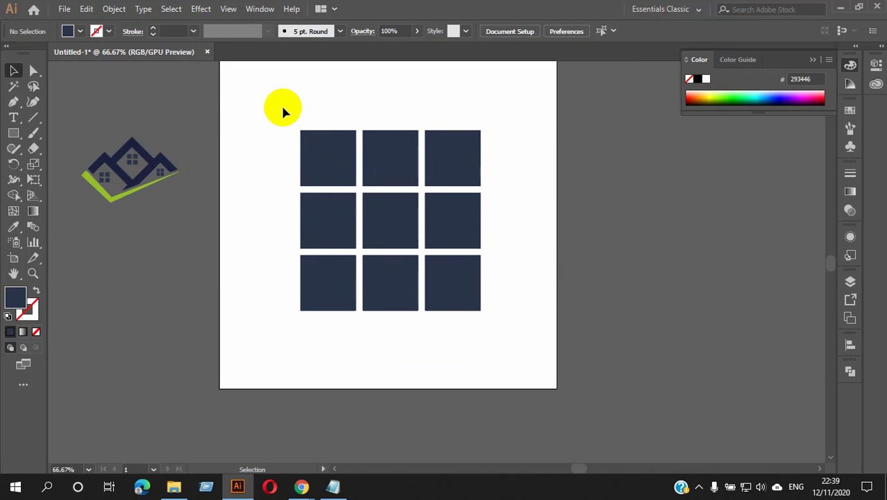
pyautogui.moveTo(281, 103); pyautogui.dragTo(505, 362)
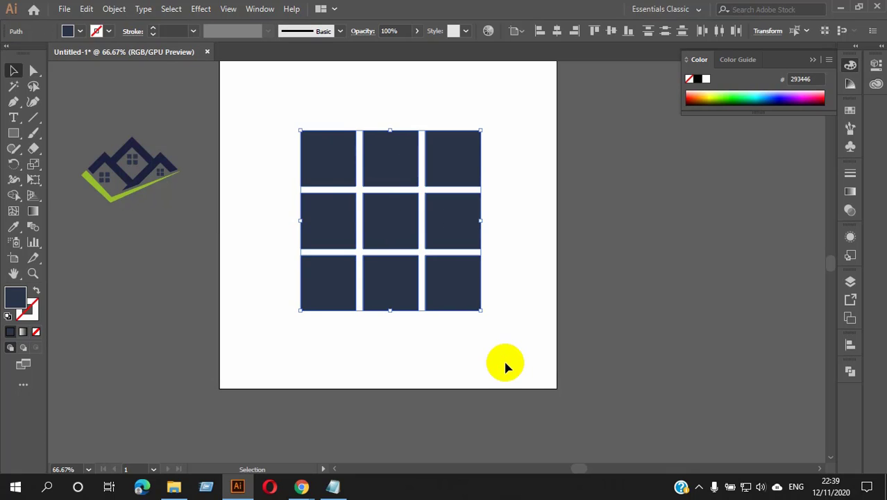
pyautogui.press('Delete')
pyautogui.scroll(1, 503, 359)
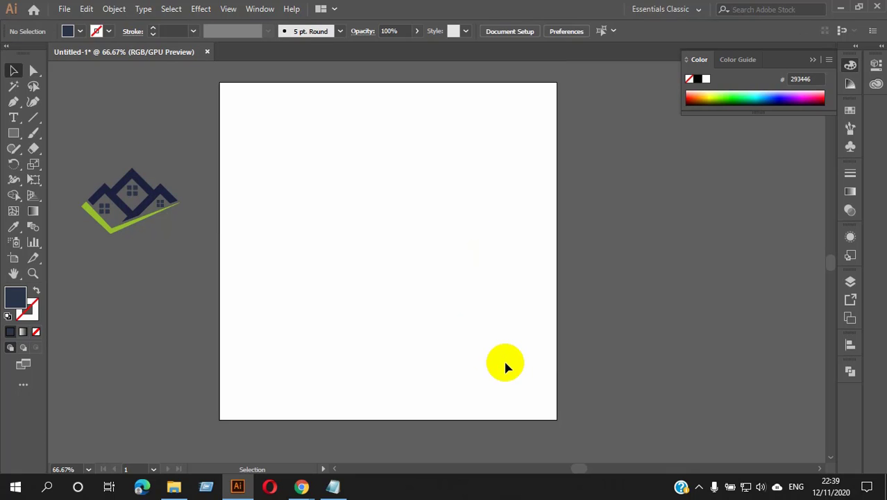
# Step: Draw a dark blue rectangle of about 132 × 105 px in the upper-left part of the artboard
pyautogui.rightClick(270, 177)
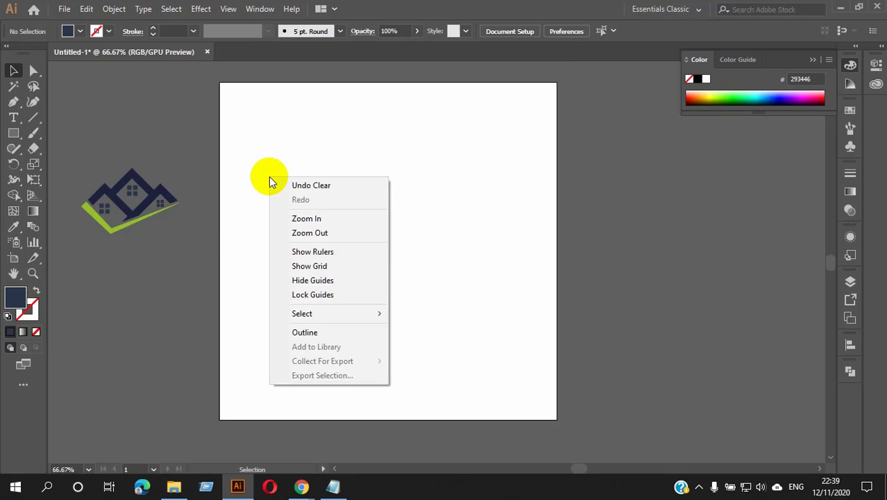
pyautogui.click(13, 133)
pyautogui.moveTo(261, 149); pyautogui.dragTo(349, 221)
# Step: Look at the Arrange stacking options for the new rectangle without applying any
pyautogui.rightClick(340, 201)
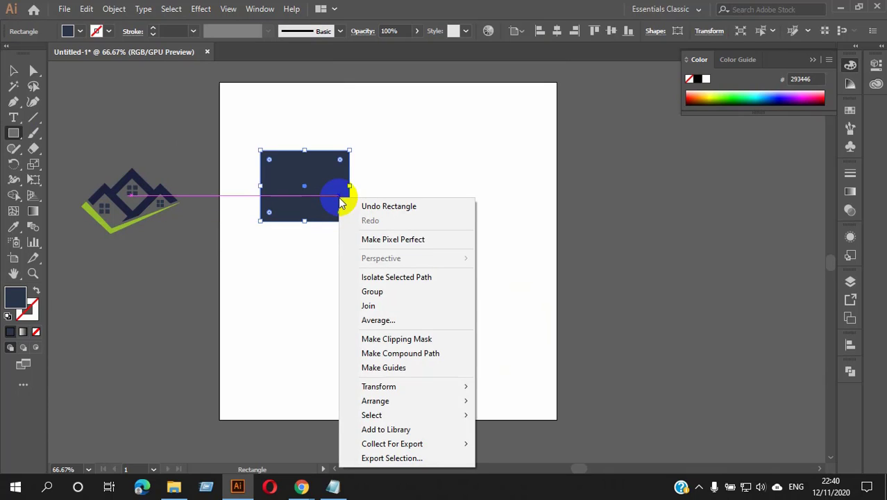
pyautogui.moveTo(404, 405)
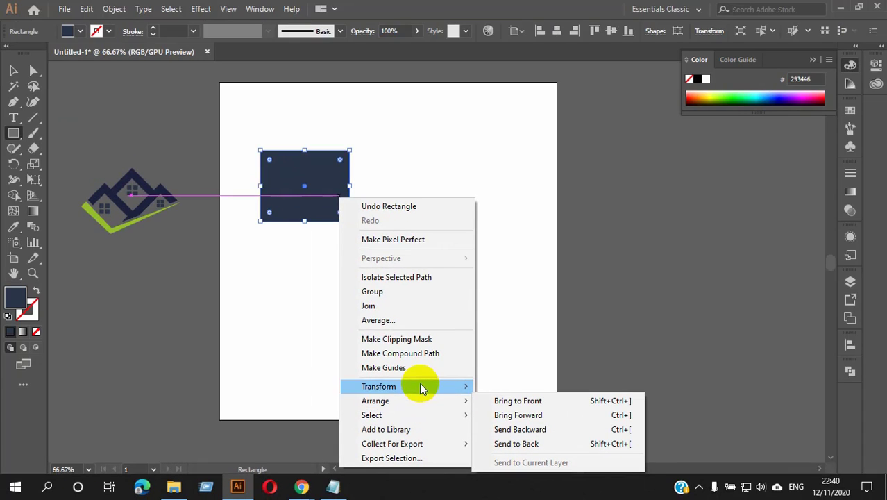
pyautogui.click(400, 166)
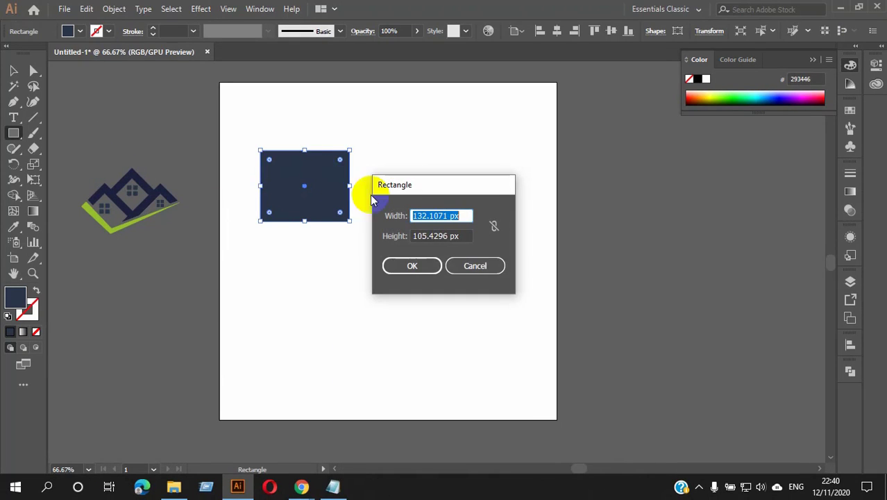
pyautogui.click(475, 264)
# Step: Reshape the rectangle into a tall, narrow bar and place two copies of it beside the original
pyautogui.click(13, 70)
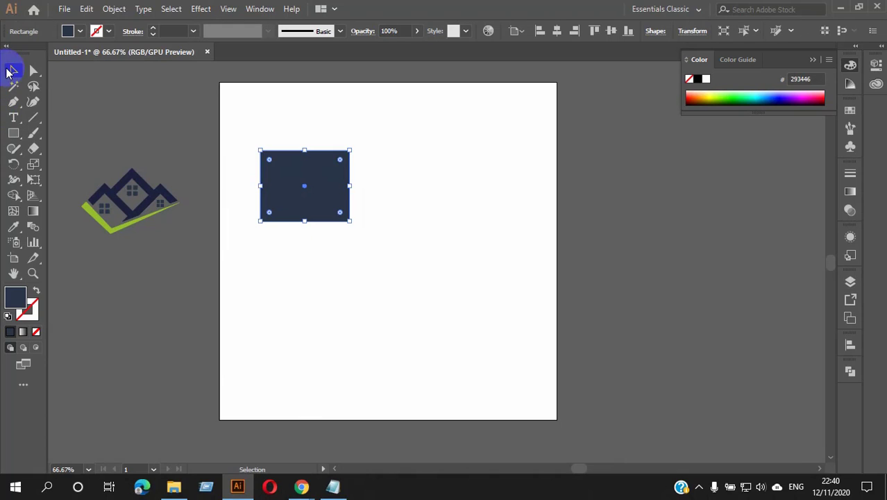
pyautogui.click(342, 240)
pyautogui.click(312, 190)
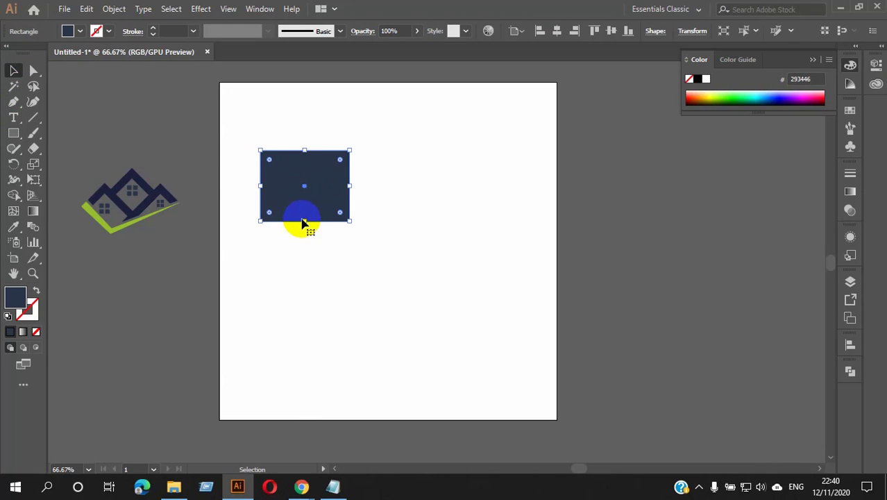
pyautogui.moveTo(304, 221); pyautogui.dragTo(304, 399)
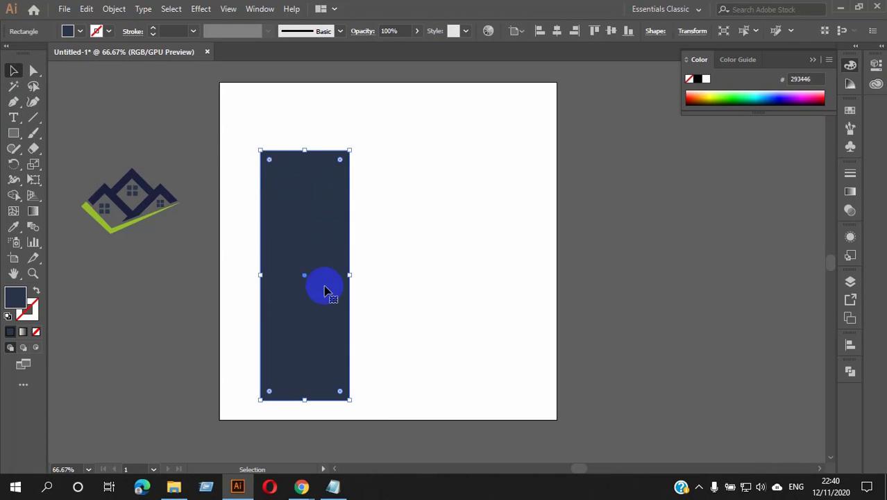
pyautogui.moveTo(350, 273); pyautogui.dragTo(419, 274)
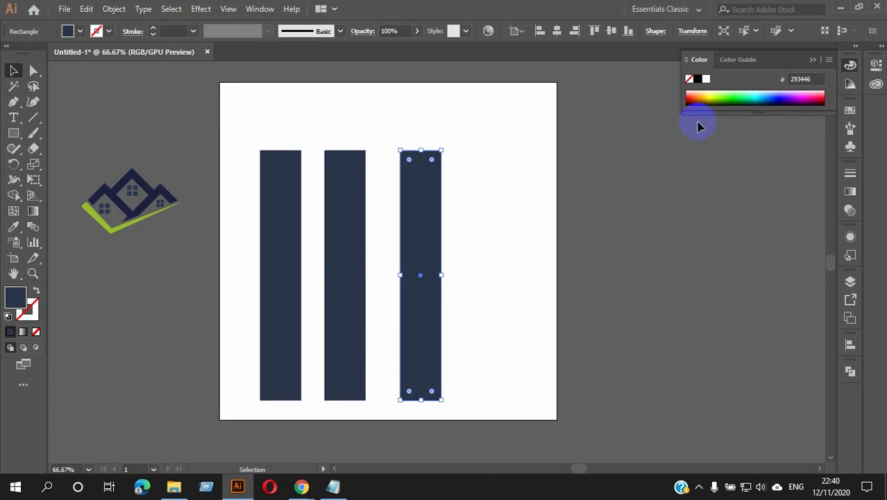
# Step: Recolor the right bar bright green (29FF15) and the middle bar orange-red (D44100)
pyautogui.moveTo(730, 98); pyautogui.dragTo(692, 94)
pyautogui.click(352, 223)
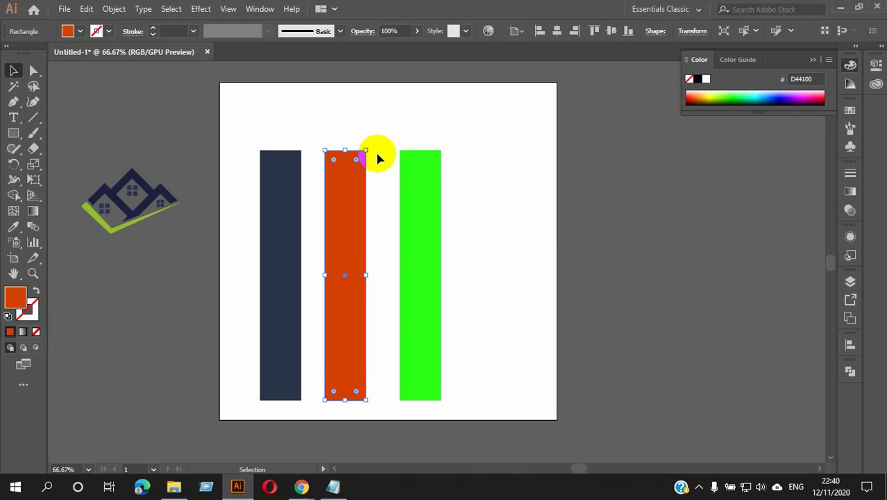
pyautogui.click(469, 173)
# Step: Rotate the orange-red bar 45° clockwise so it runs diagonally across the other two bars
pyautogui.click(356, 181)
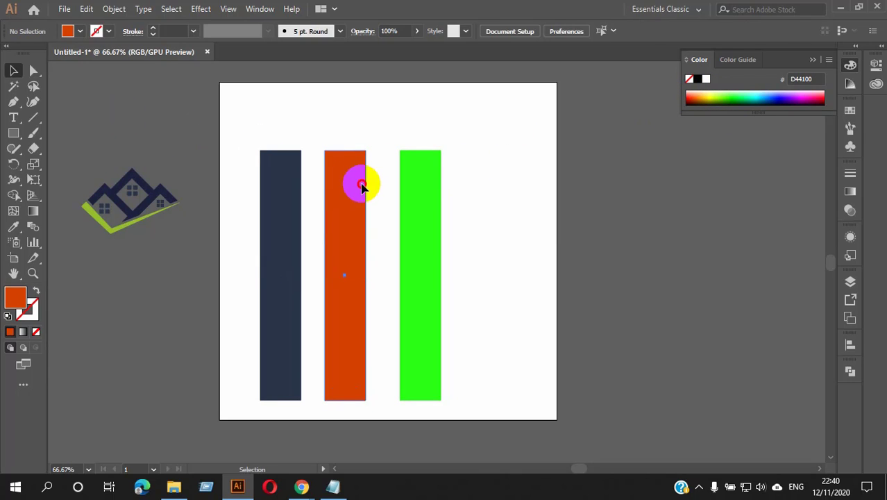
pyautogui.click(368, 143)
pyautogui.click(362, 153)
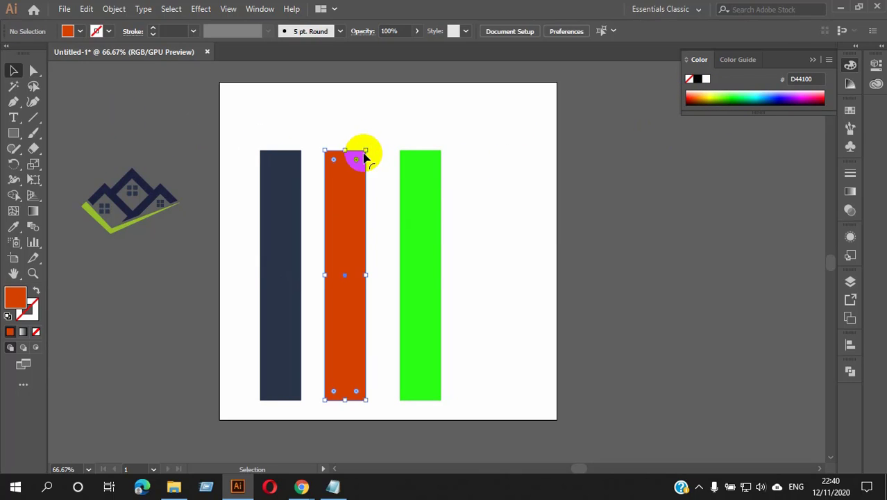
pyautogui.moveTo(368, 147); pyautogui.dragTo(420, 212)
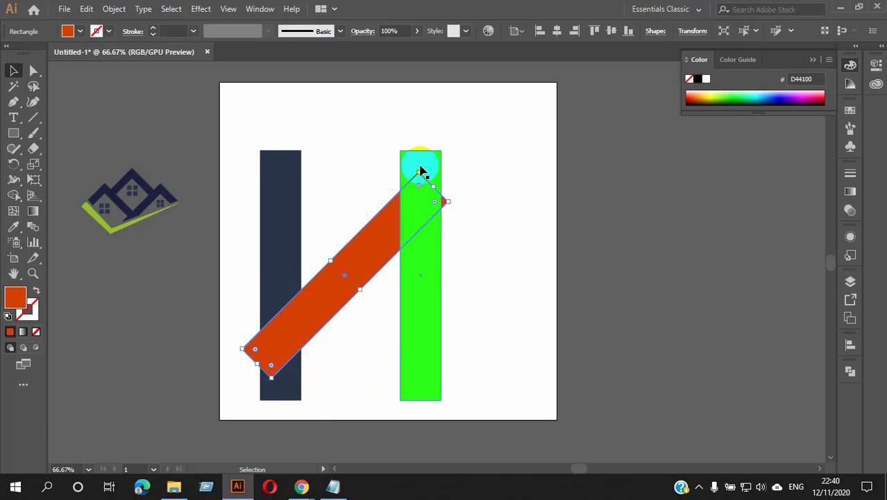
# Step: Move the green bar left across the diagonal bar's middle and the dark blue bar right, closer to the green one
pyautogui.click(420, 161)
pyautogui.moveTo(419, 161); pyautogui.dragTo(372, 165)
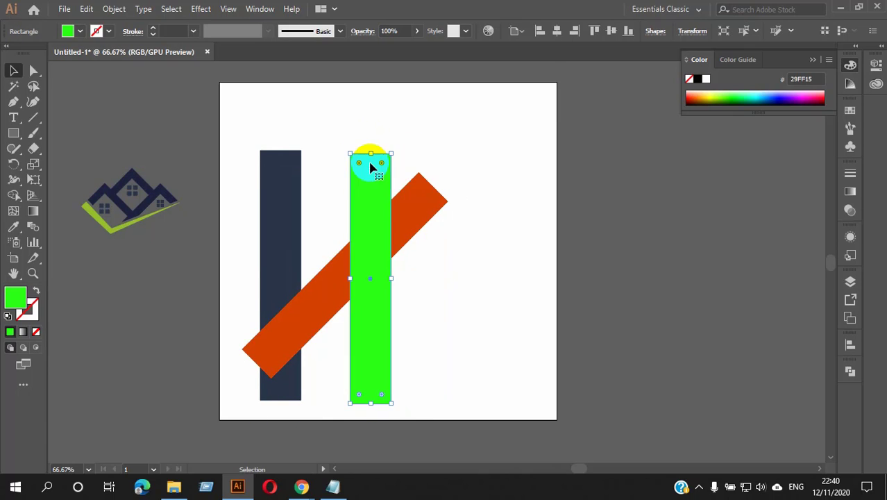
pyautogui.scroll(-1, 388, 170)
pyautogui.scroll(-1, 394, 170)
pyautogui.moveTo(306, 192); pyautogui.dragTo(337, 200)
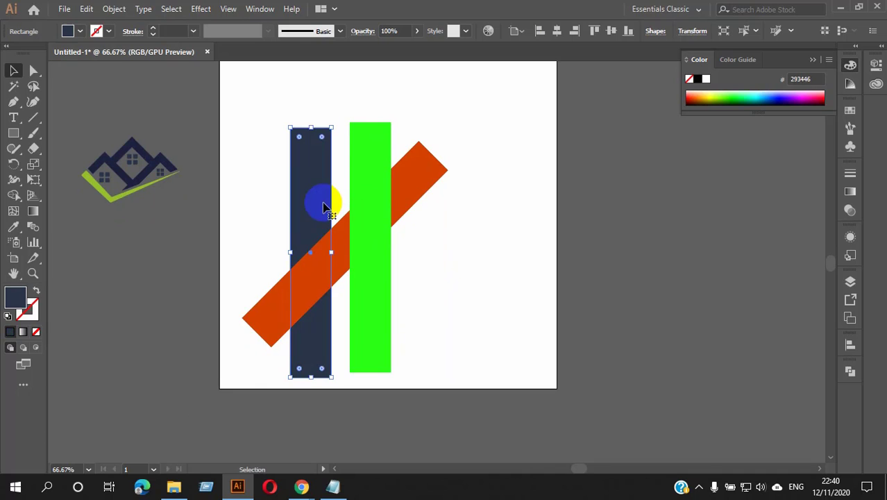
pyautogui.click(424, 237)
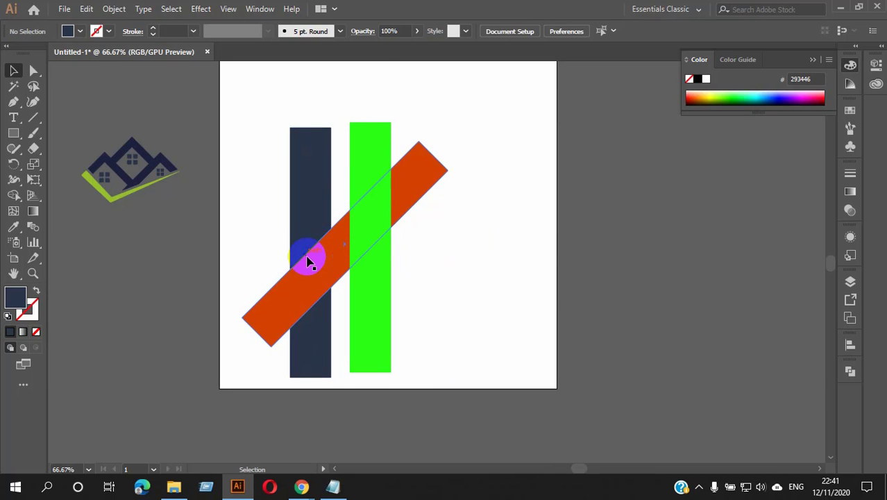
# Step: Move all three bars together up and to the right, nearer the artboard's centre
pyautogui.scroll(5, 305, 259)
pyautogui.scroll(-6, 304, 254)
pyautogui.scroll(3, 323, 244)
pyautogui.click(425, 298)
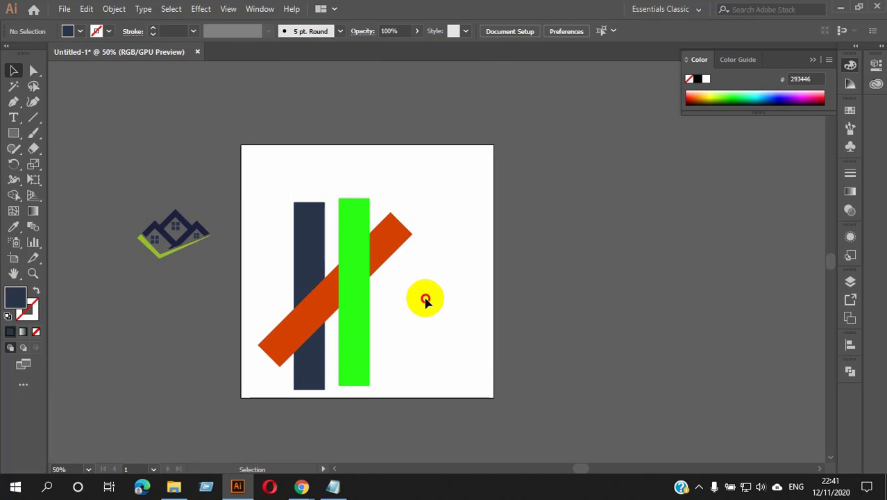
pyautogui.moveTo(275, 254); pyautogui.dragTo(404, 322)
pyautogui.moveTo(349, 293); pyautogui.dragTo(381, 270)
pyautogui.click(431, 276)
pyautogui.scroll(3, 382, 253)
pyautogui.scroll(-4, 401, 257)
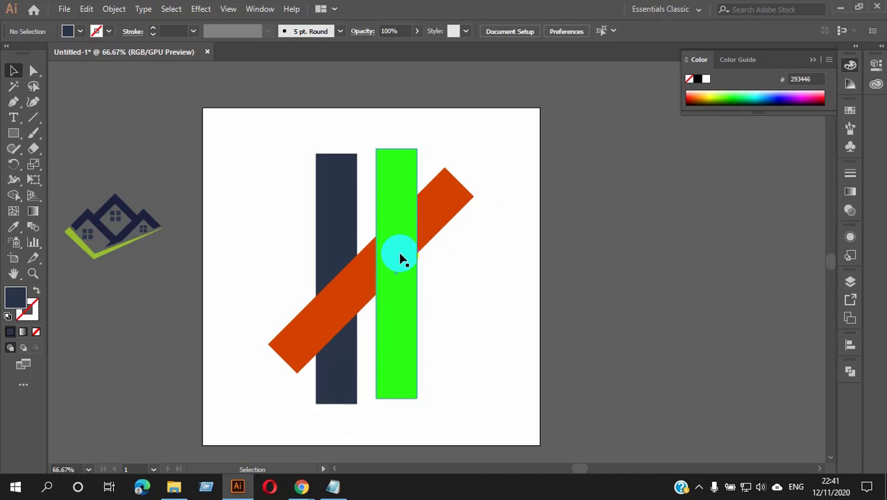
pyautogui.scroll(-2, 351, 260)
pyautogui.scroll(2, 341, 215)
pyautogui.scroll(-1, 332, 208)
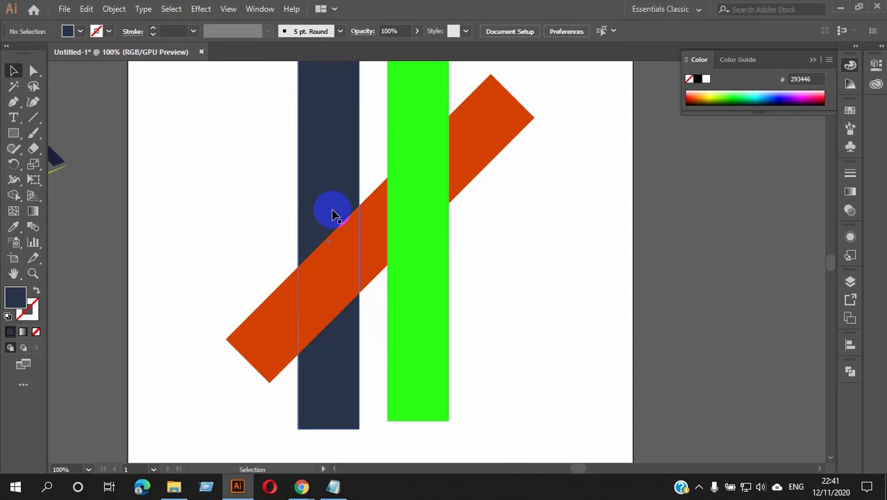
pyautogui.scroll(-1, 347, 222)
pyautogui.scroll(2, 361, 236)
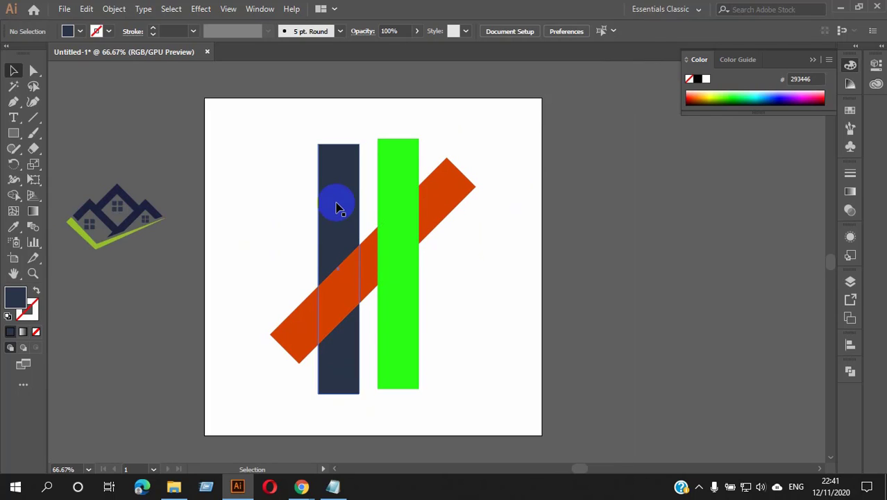
# Step: Recolor the dark blue bar black (000000), the bright green bar darker green (00BF0A) and the diagonal bar red (E91A00)
pyautogui.click(341, 204)
pyautogui.click(696, 78)
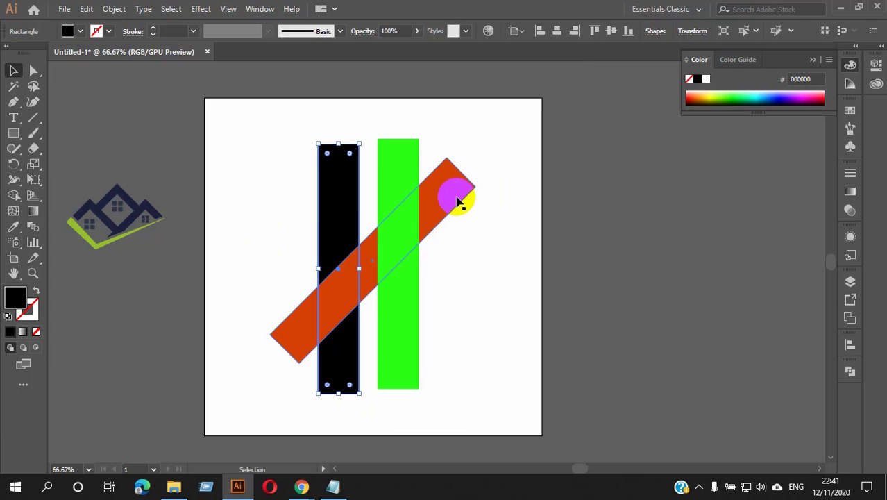
pyautogui.click(408, 184)
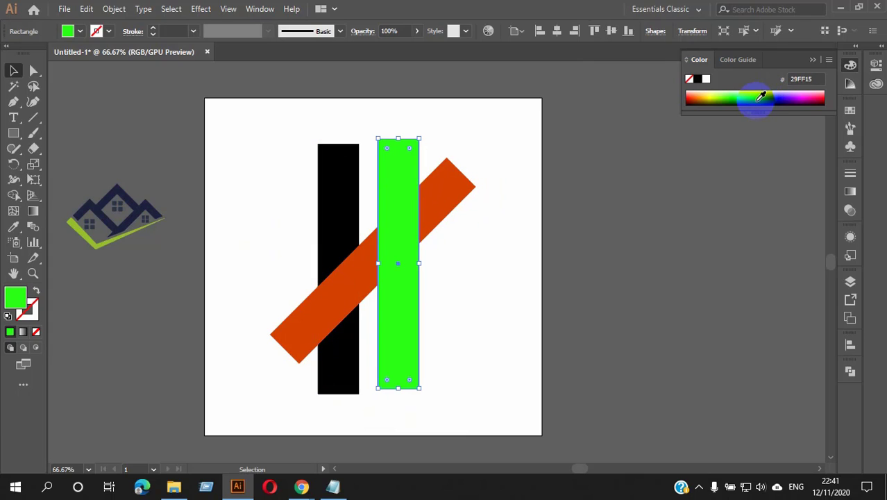
pyautogui.click(737, 94)
pyautogui.click(428, 192)
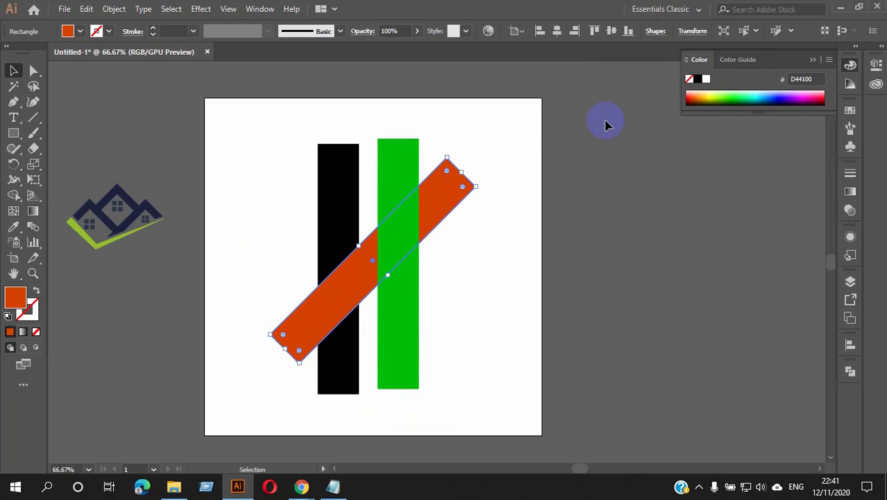
pyautogui.click(691, 95)
pyautogui.click(602, 178)
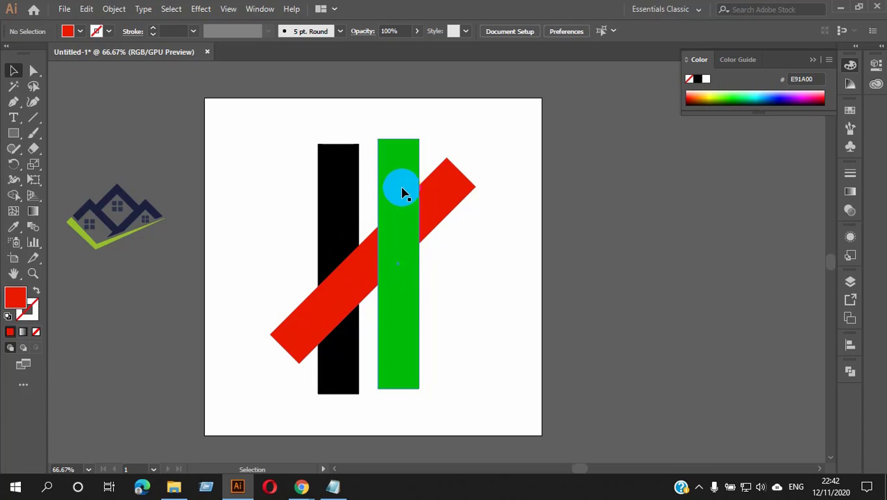
# Step: Spread the black, red and green bars apart so that none of them overlap
pyautogui.click(345, 186)
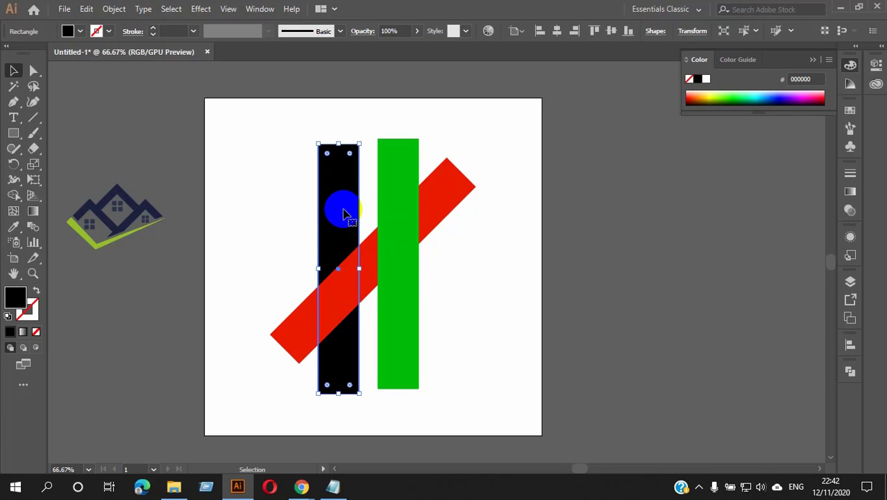
pyautogui.moveTo(344, 212); pyautogui.dragTo(381, 200)
pyautogui.moveTo(446, 184); pyautogui.dragTo(270, 140)
pyautogui.moveTo(369, 199); pyautogui.dragTo(505, 142)
pyautogui.moveTo(410, 232); pyautogui.dragTo(649, 293)
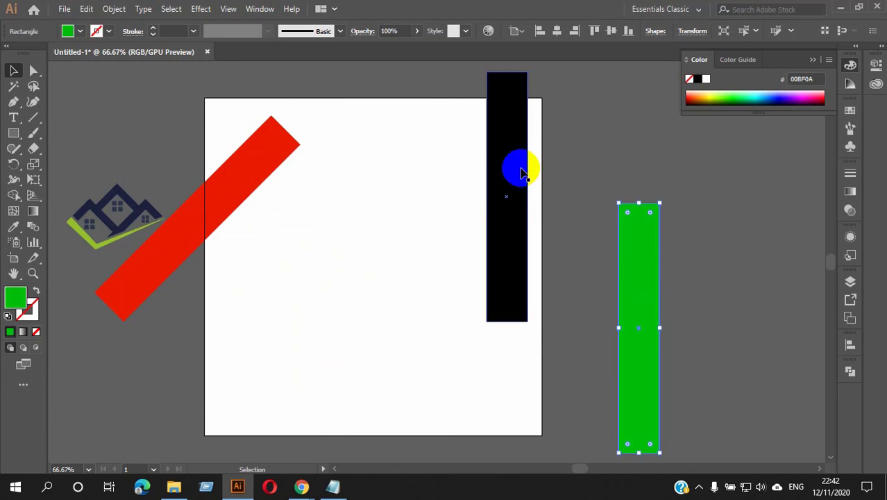
# Step: Bring the three bars back together, with the red diagonal crossing the black bar on the left and the green bar on the right
pyautogui.moveTo(522, 172); pyautogui.dragTo(391, 231)
pyautogui.moveTo(640, 294); pyautogui.dragTo(483, 201)
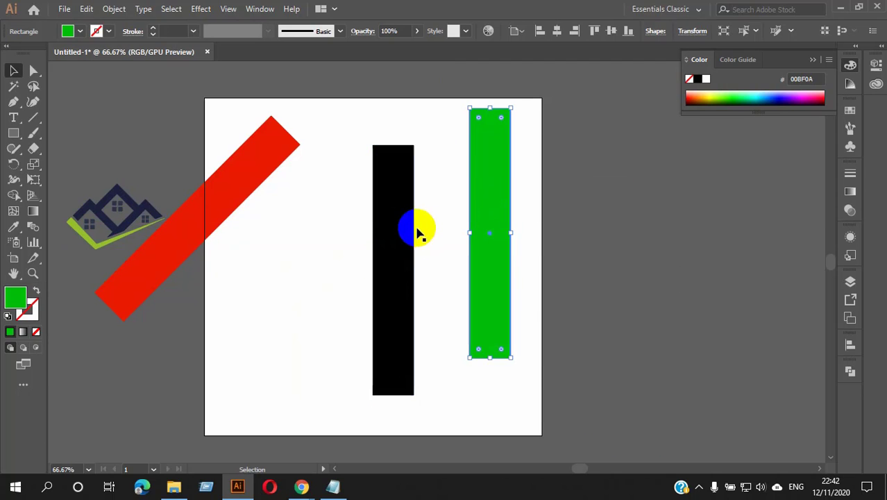
pyautogui.moveTo(418, 234); pyautogui.dragTo(325, 228)
pyautogui.moveTo(262, 170); pyautogui.dragTo(410, 216)
pyautogui.moveTo(491, 269); pyautogui.dragTo(398, 291)
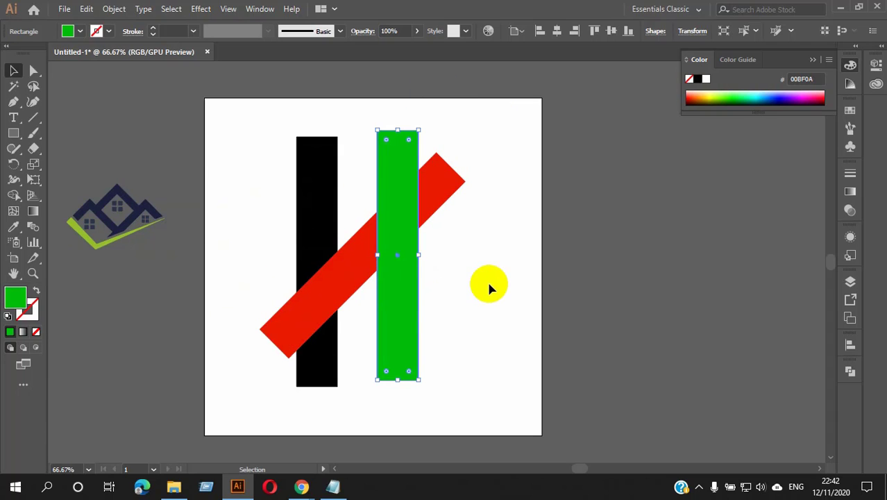
pyautogui.click(489, 286)
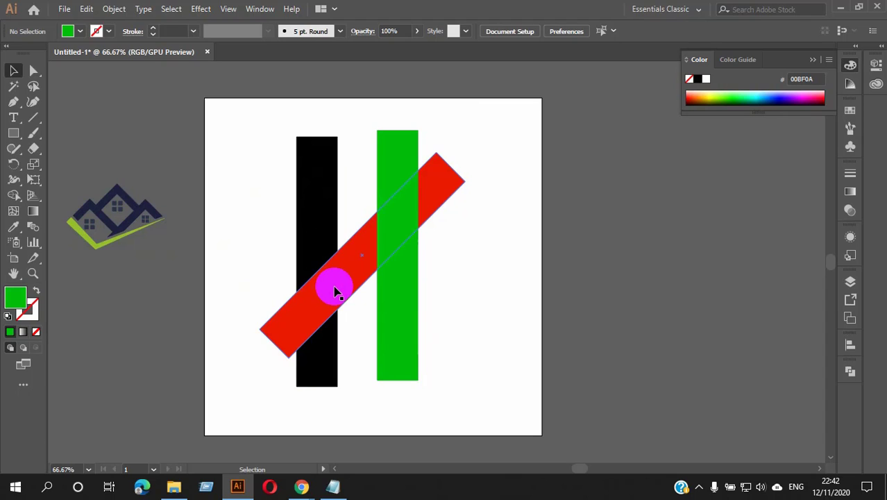
# Step: Pull the bars apart once more and reassemble them so the red diagonal overlaps both the black and the green bar
pyautogui.click(401, 284)
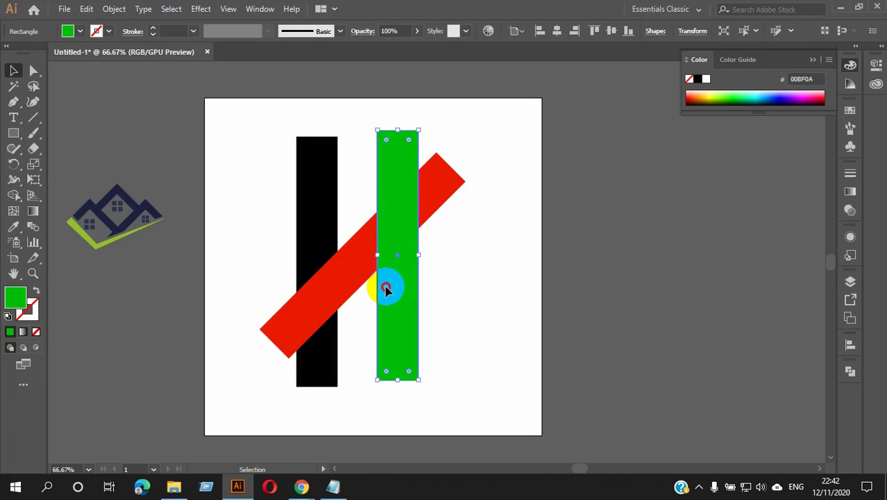
pyautogui.moveTo(390, 291); pyautogui.dragTo(594, 283)
pyautogui.moveTo(328, 261); pyautogui.dragTo(248, 249)
pyautogui.moveTo(403, 277); pyautogui.dragTo(299, 163)
pyautogui.moveTo(255, 297); pyautogui.dragTo(369, 313)
pyautogui.moveTo(304, 151); pyautogui.dragTo(320, 265)
pyautogui.moveTo(375, 318); pyautogui.dragTo(335, 342)
pyautogui.moveTo(616, 295); pyautogui.dragTo(412, 298)
pyautogui.click(475, 280)
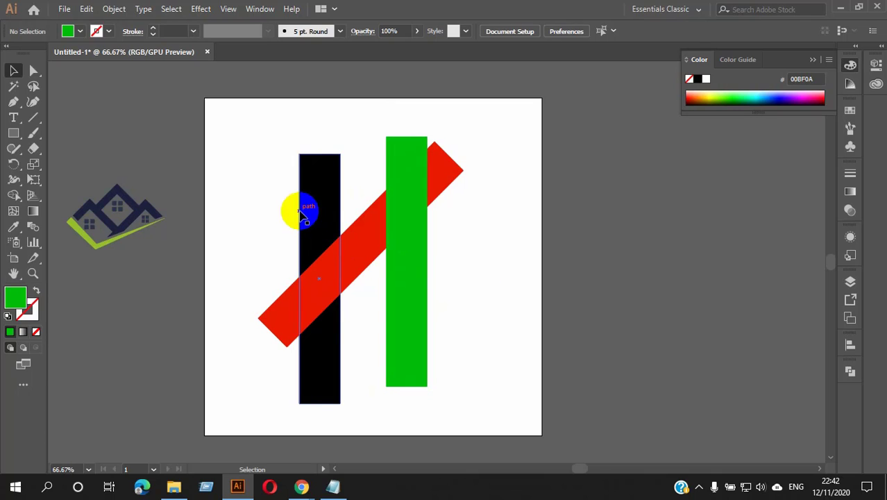
# Step: Bring the black bar to the front of the stacking order with Arrange
pyautogui.click(316, 211)
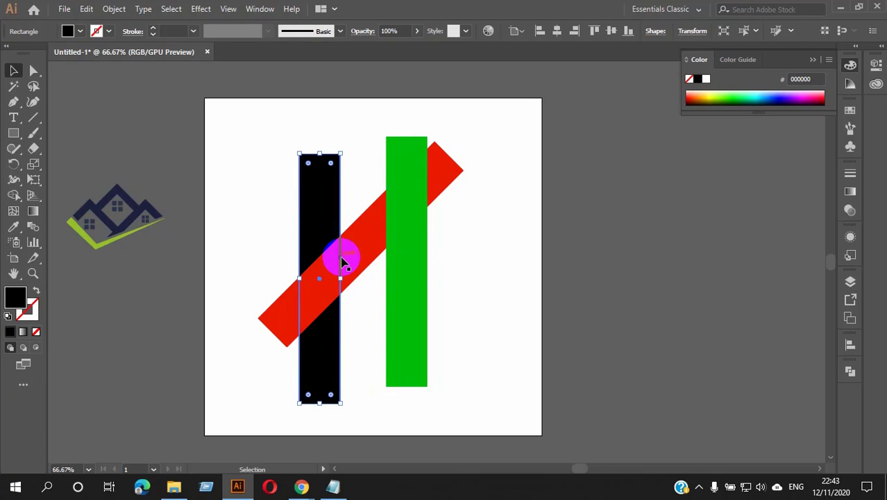
pyautogui.click(485, 257)
pyautogui.click(327, 223)
pyautogui.rightClick(324, 223)
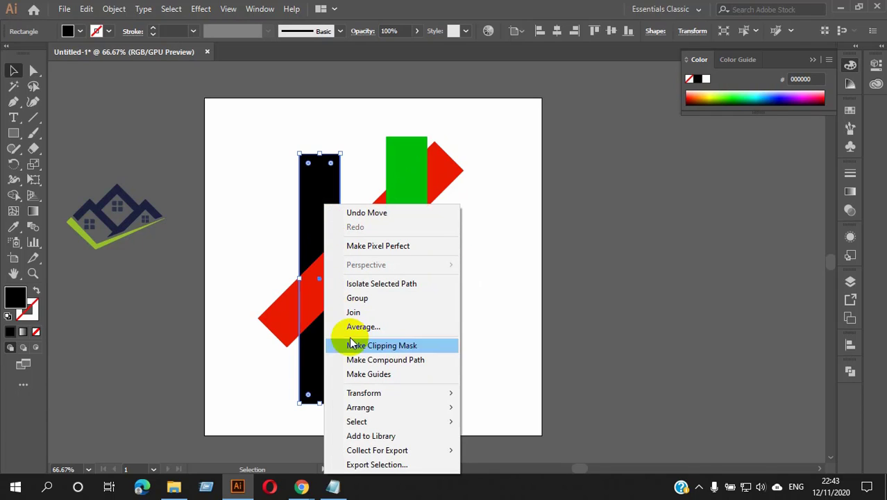
pyautogui.moveTo(358, 407)
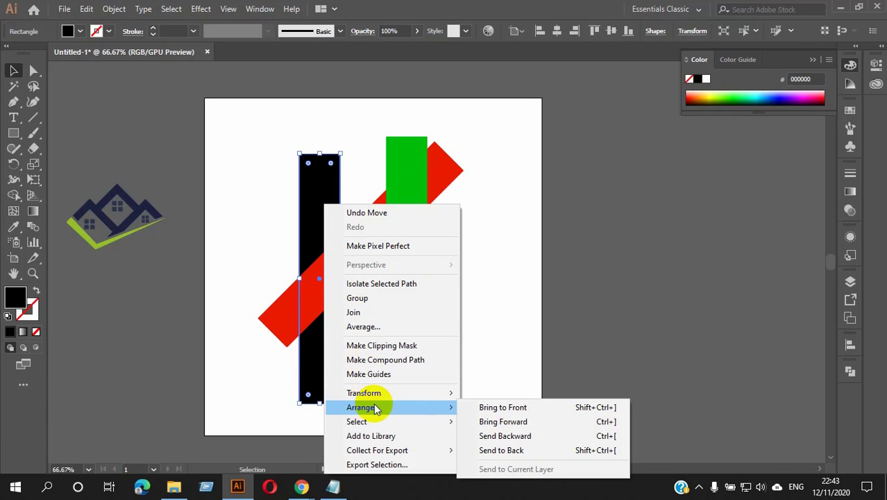
pyautogui.click(526, 410)
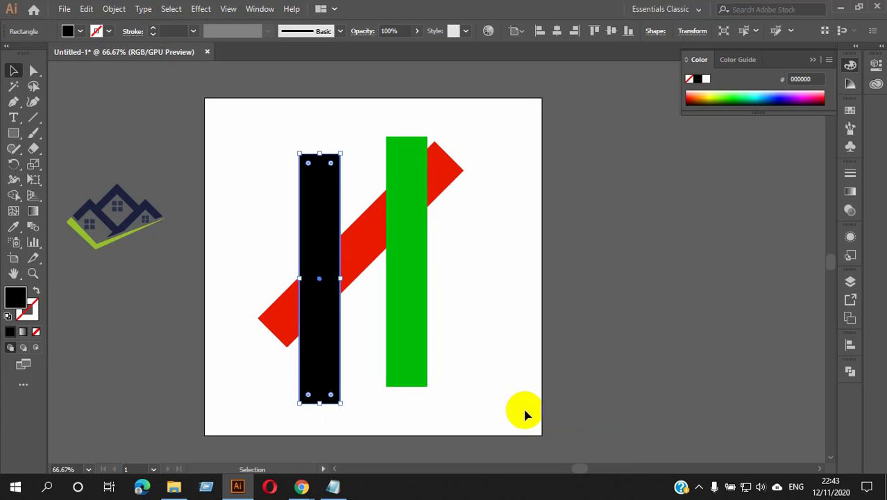
# Step: Rotate the black bar counterclockwise into the opposite diagonal and place it across both the red and green bars
pyautogui.click(503, 300)
pyautogui.click(313, 212)
pyautogui.moveTo(343, 406); pyautogui.dragTo(385, 402)
pyautogui.moveTo(345, 364); pyautogui.dragTo(398, 351)
pyautogui.moveTo(427, 388); pyautogui.dragTo(451, 357)
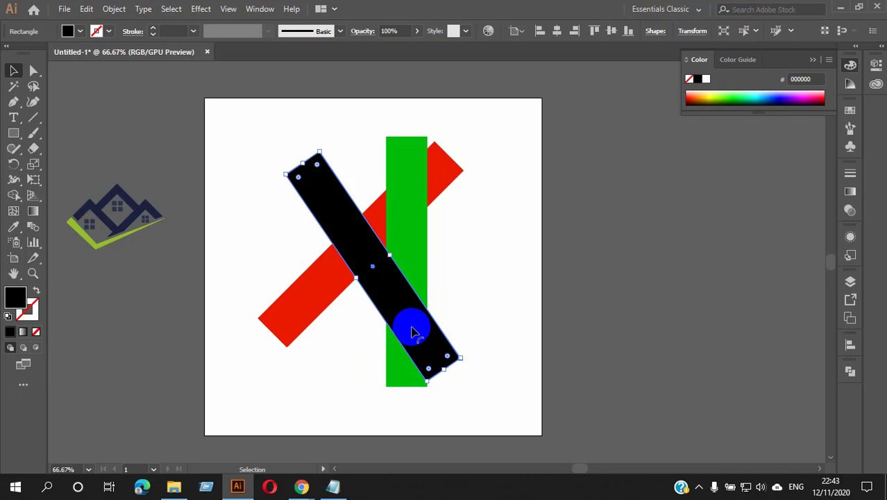
pyautogui.moveTo(476, 354); pyautogui.dragTo(474, 353)
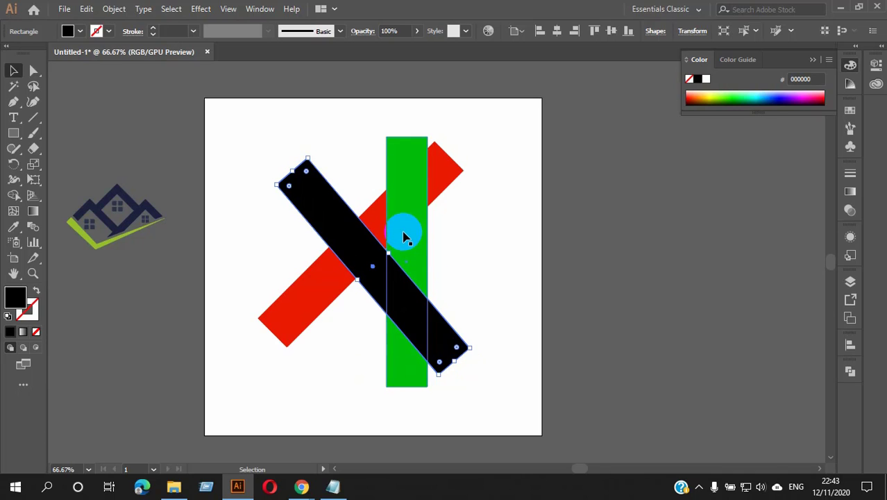
pyautogui.moveTo(373, 237); pyautogui.dragTo(350, 261)
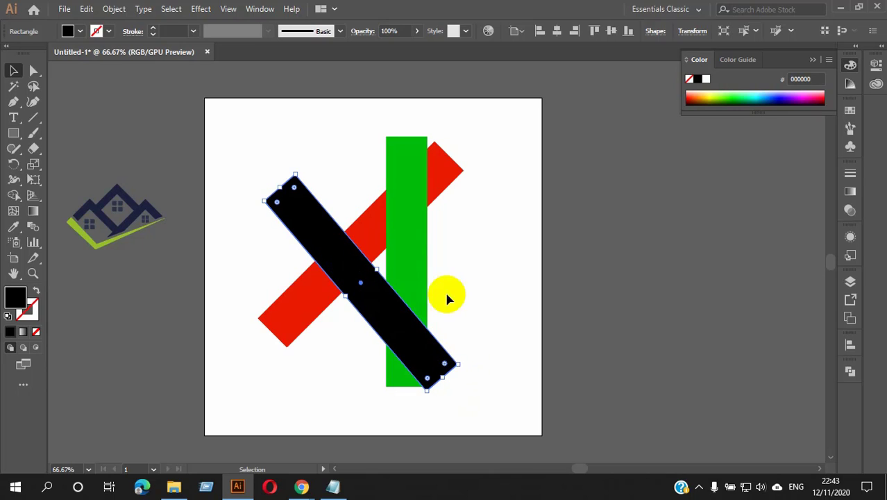
pyautogui.keyDown('shift'); pyautogui.click(420, 247); pyautogui.keyUp('shift')
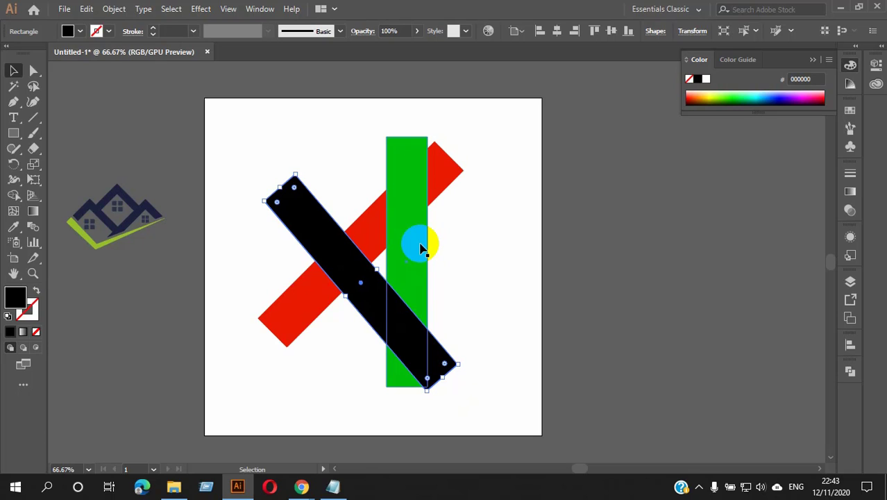
pyautogui.click(492, 353)
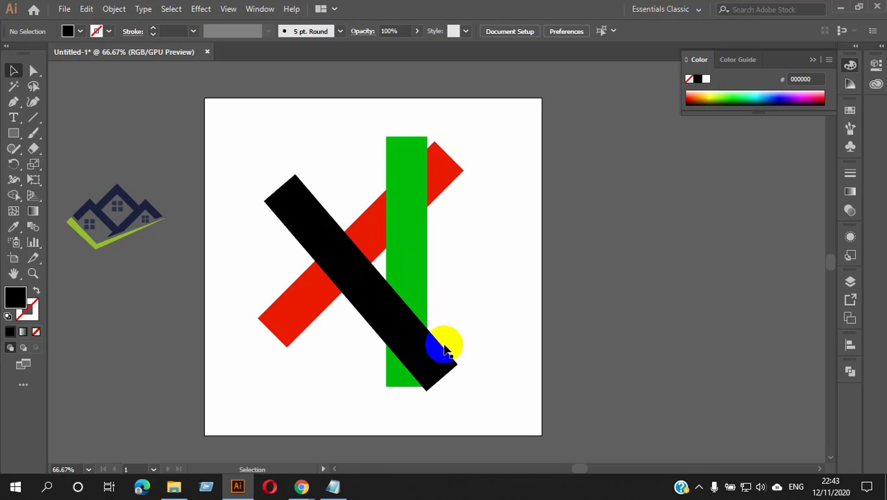
pyautogui.click(373, 312)
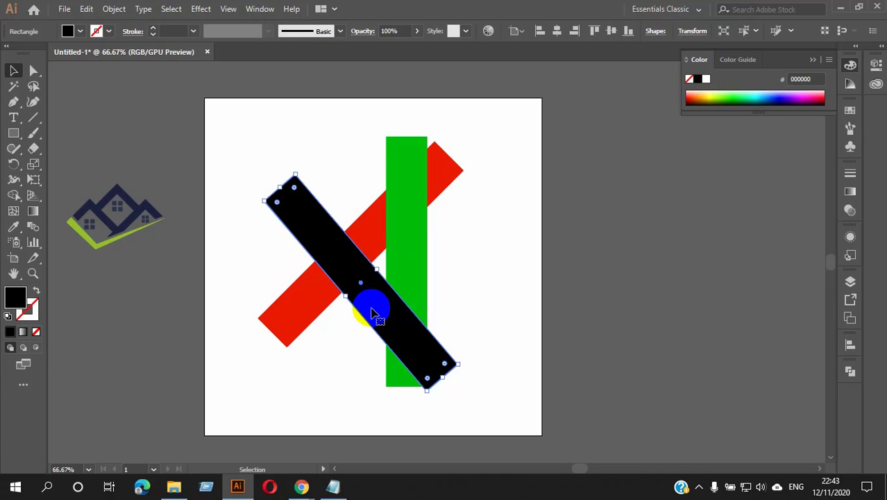
pyautogui.click(457, 243)
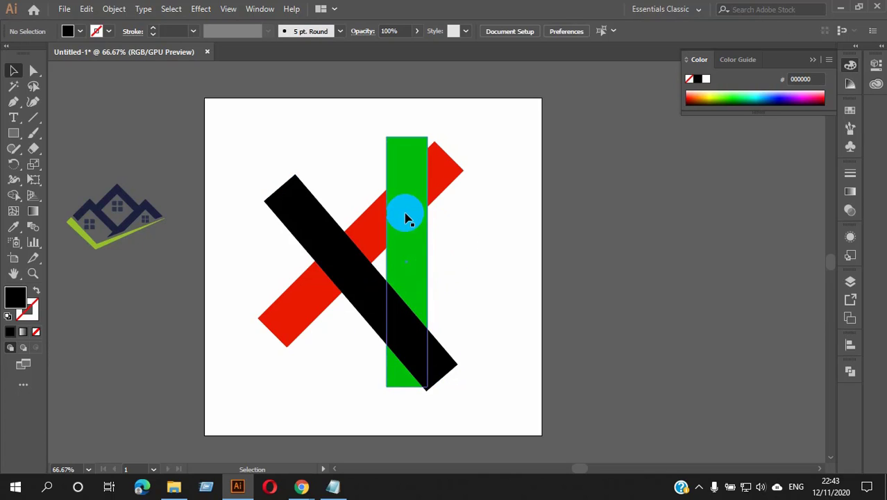
# Step: Send the green bar to the back with Arrange and shift it slightly up and left
pyautogui.click(406, 209)
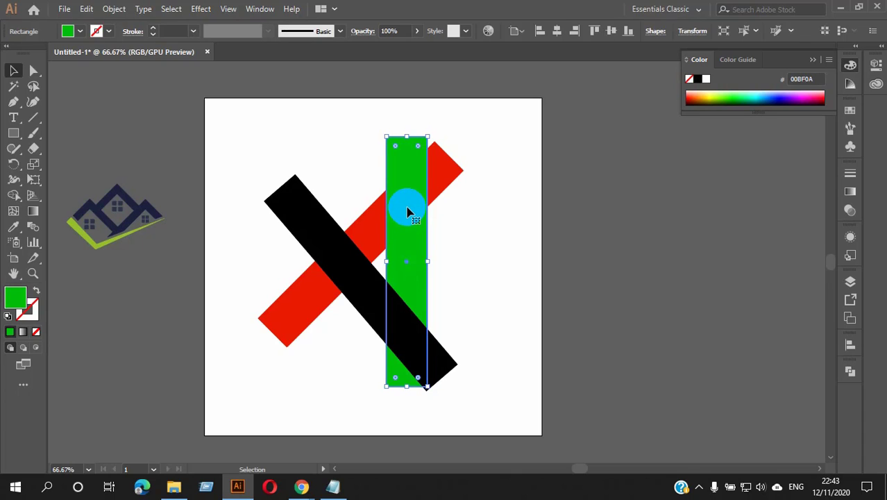
pyautogui.rightClick(392, 218)
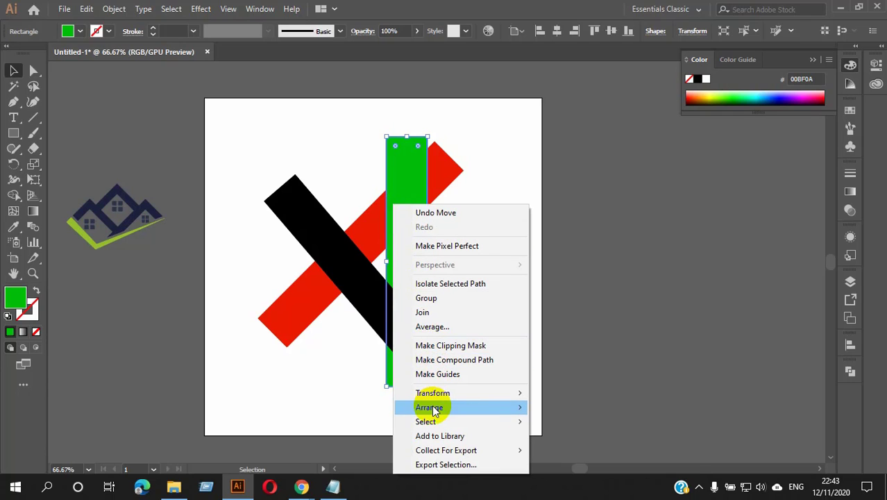
pyautogui.moveTo(434, 409)
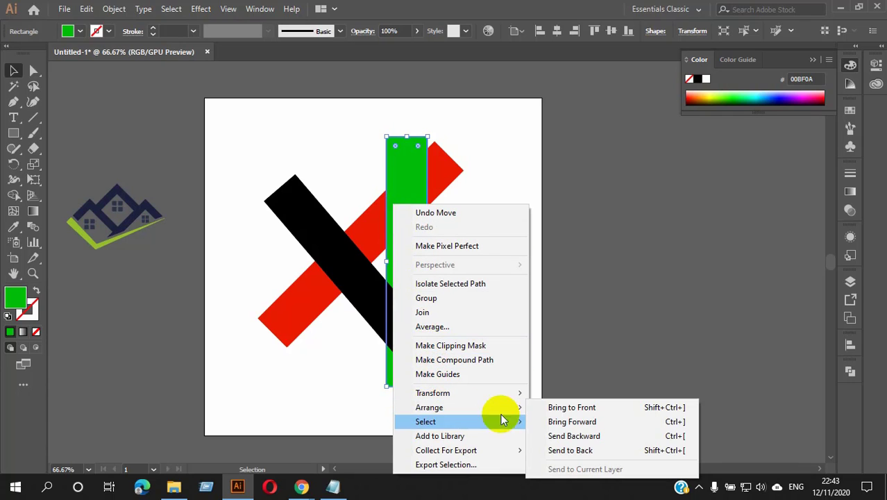
pyautogui.click(586, 451)
pyautogui.click(478, 291)
pyautogui.moveTo(411, 157); pyautogui.dragTo(406, 149)
pyautogui.click(512, 218)
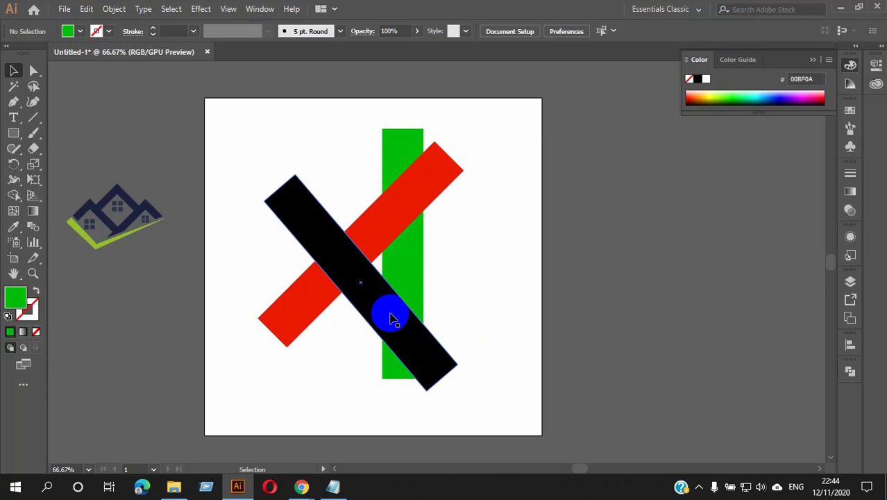
# Step: Bring the red bar to the front, above the black and green bars
pyautogui.click(418, 193)
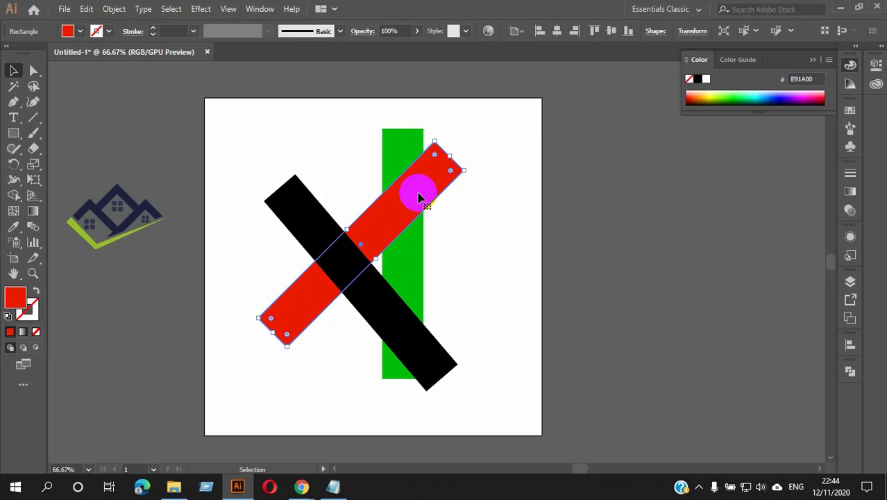
pyautogui.rightClick(419, 198)
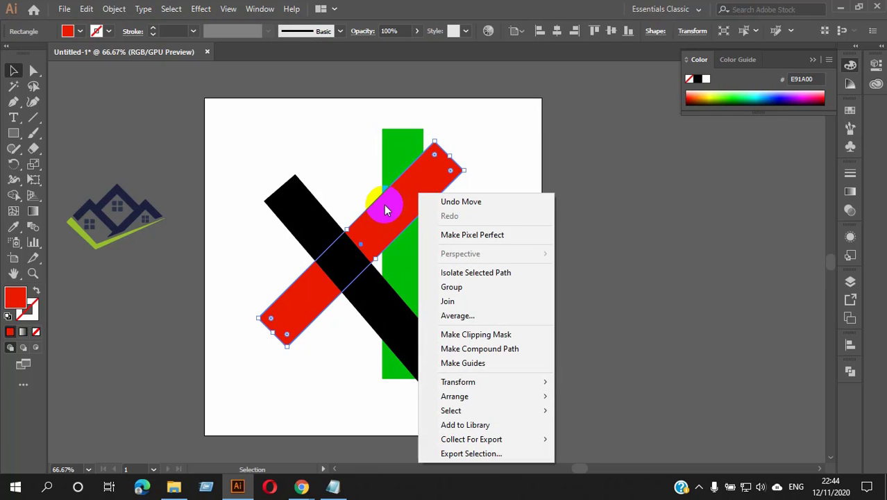
pyautogui.moveTo(458, 395)
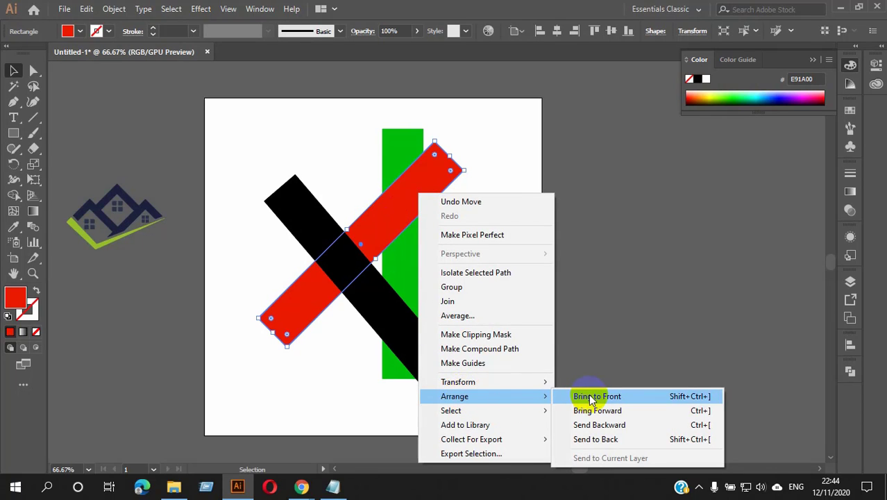
pyautogui.click(590, 396)
pyautogui.click(588, 271)
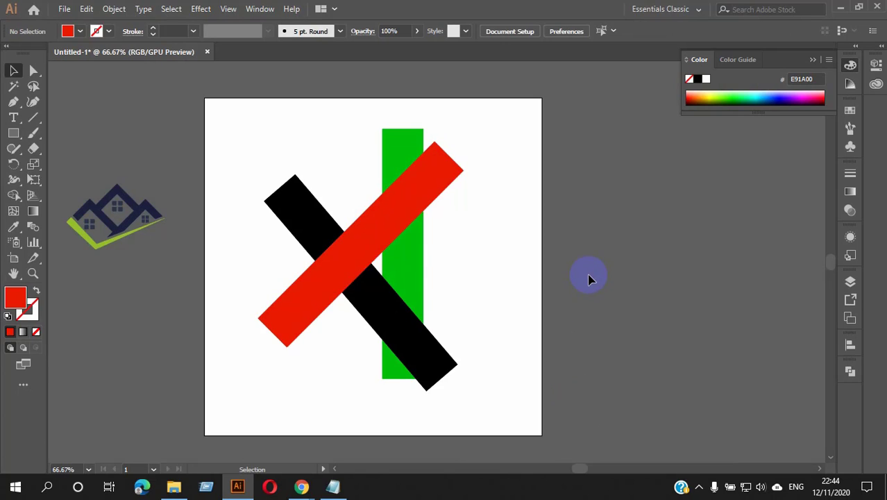
# Step: Send the red bar to the back with Arrange and shift it slightly to the right
pyautogui.click(401, 220)
pyautogui.rightClick(401, 205)
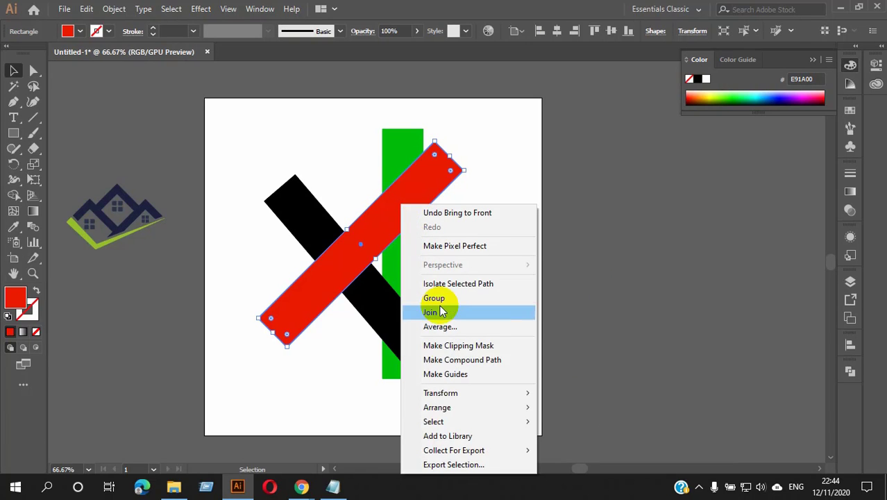
pyautogui.moveTo(441, 408)
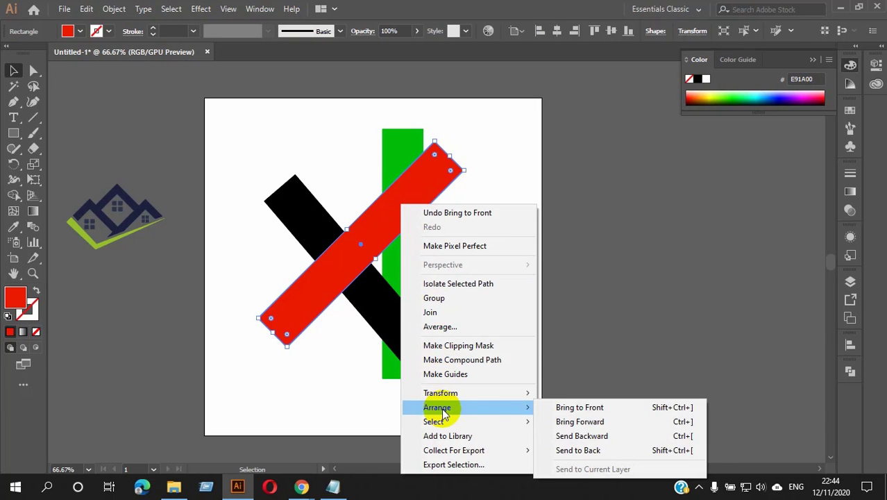
pyautogui.click(604, 449)
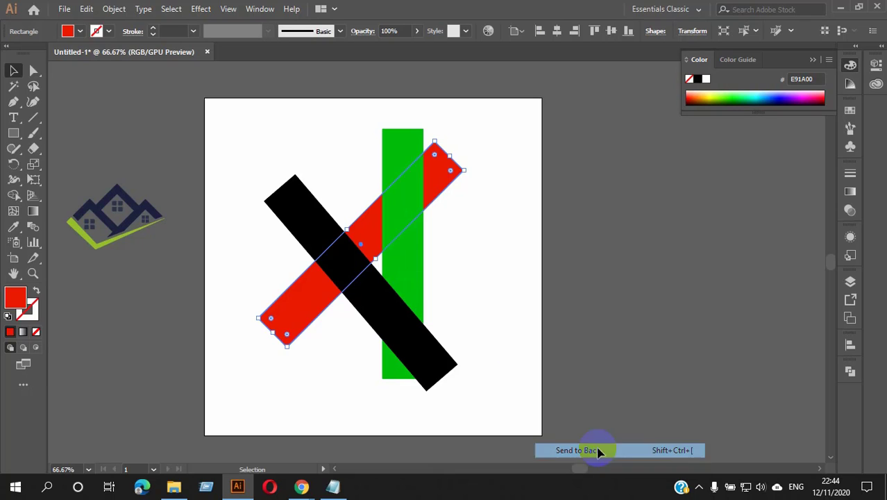
pyautogui.moveTo(443, 178); pyautogui.dragTo(451, 177)
pyautogui.click(508, 237)
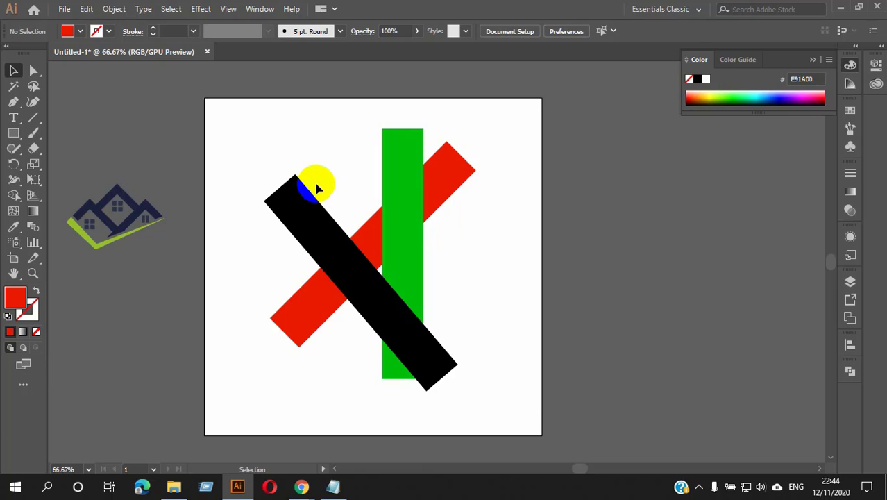
pyautogui.moveTo(240, 139); pyautogui.dragTo(327, 190)
pyautogui.click(503, 233)
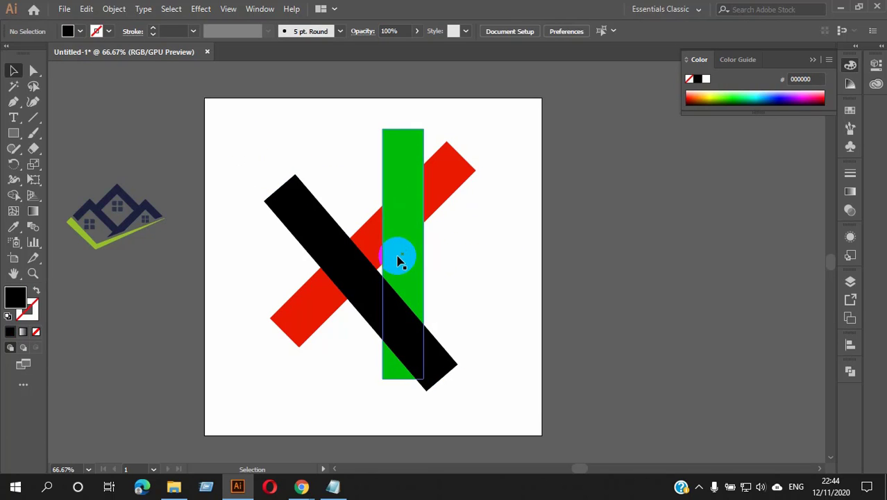
pyautogui.click(398, 261)
pyautogui.click(501, 264)
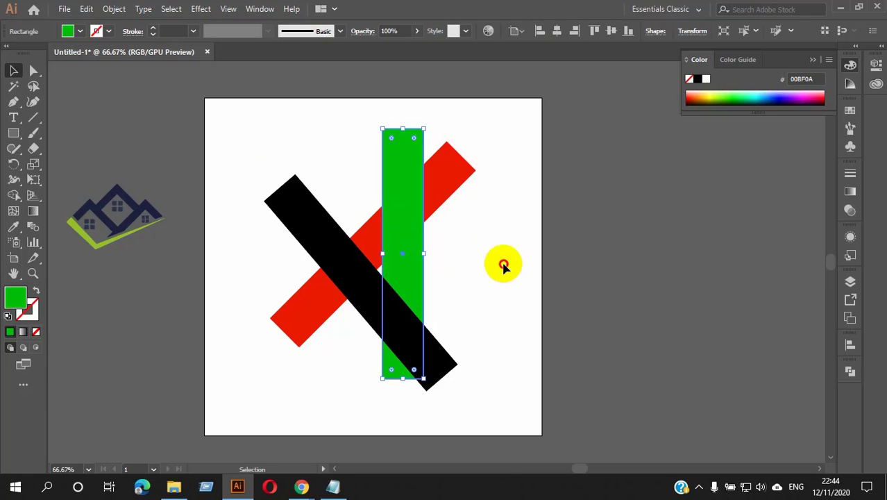
# Step: Send the black bar backward twice with Arrange to place it between the green and red bars
pyautogui.rightClick(360, 284)
pyautogui.moveTo(390, 216)
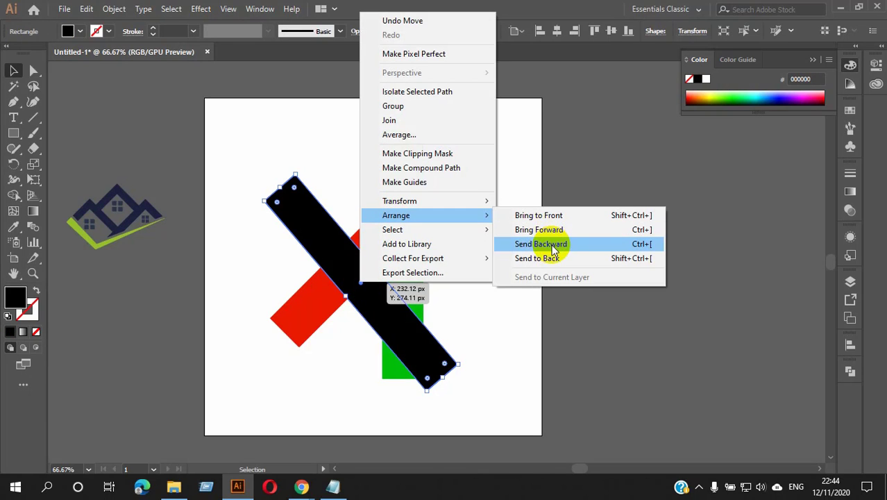
pyautogui.click(553, 248)
pyautogui.click(553, 252)
pyautogui.rightClick(392, 324)
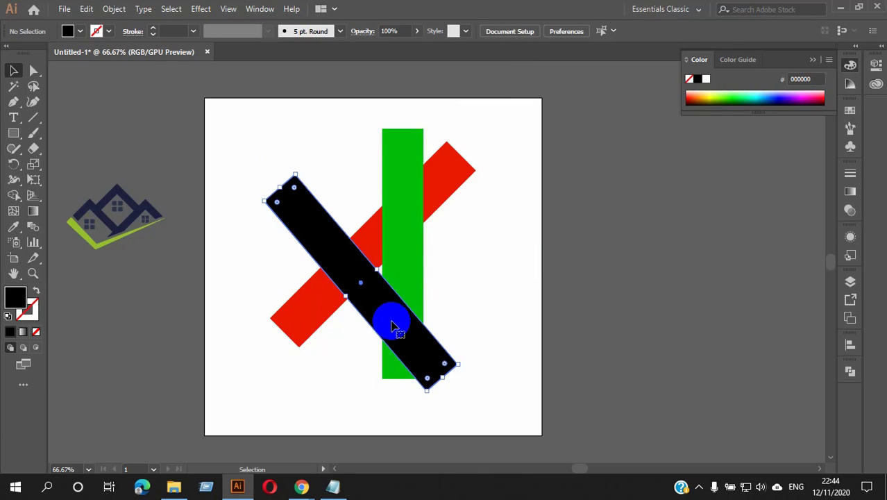
pyautogui.moveTo(445, 254)
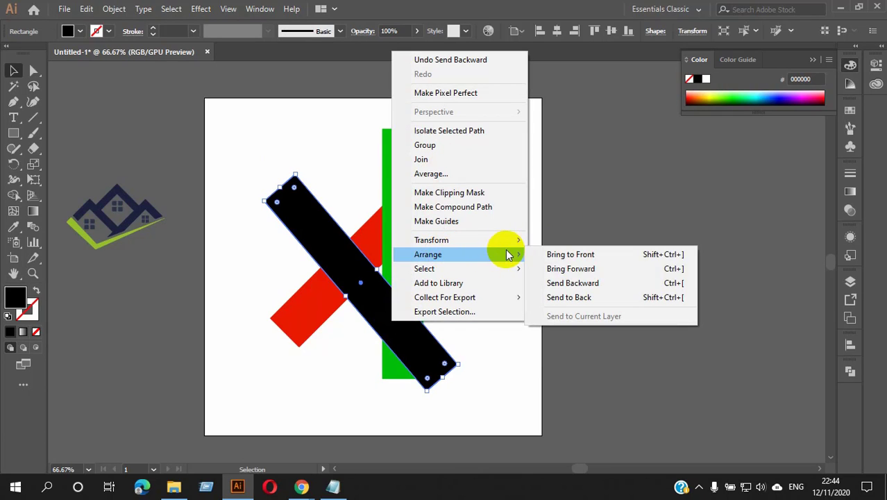
pyautogui.click(554, 282)
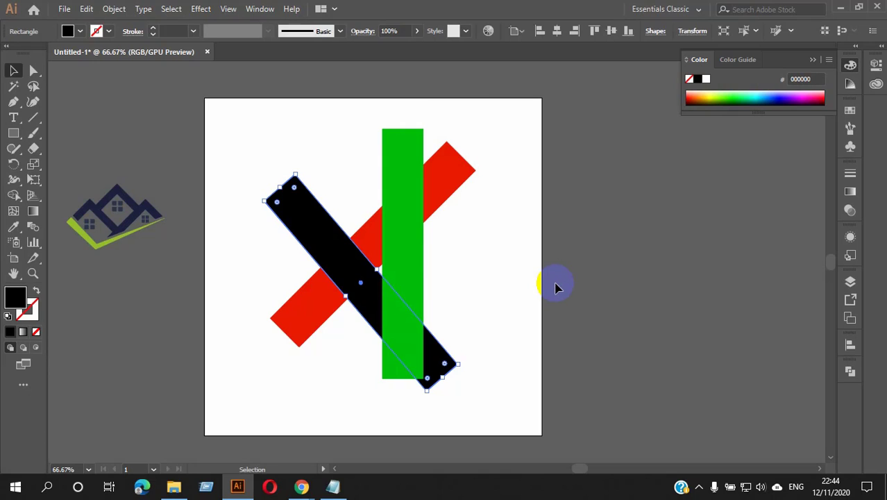
# Step: Undo the last Send Backward applied to the black bar
pyautogui.click(424, 297)
pyautogui.click(372, 297)
pyautogui.rightClick(373, 300)
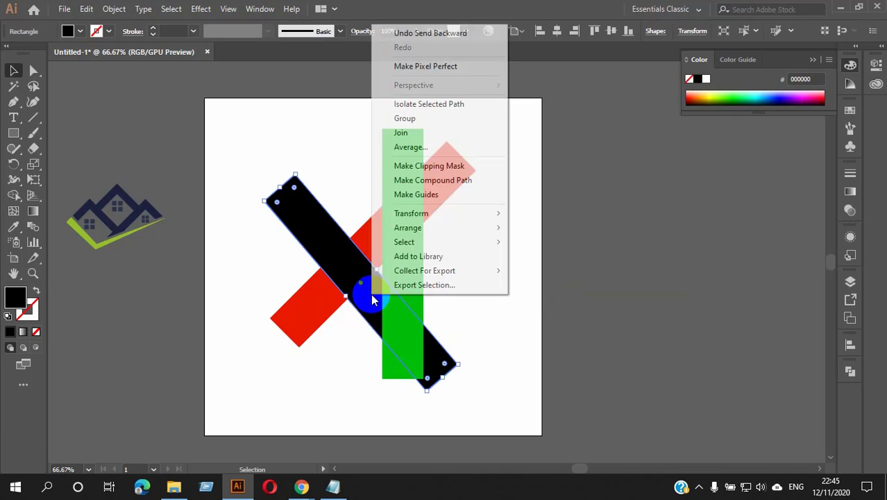
pyautogui.click(479, 333)
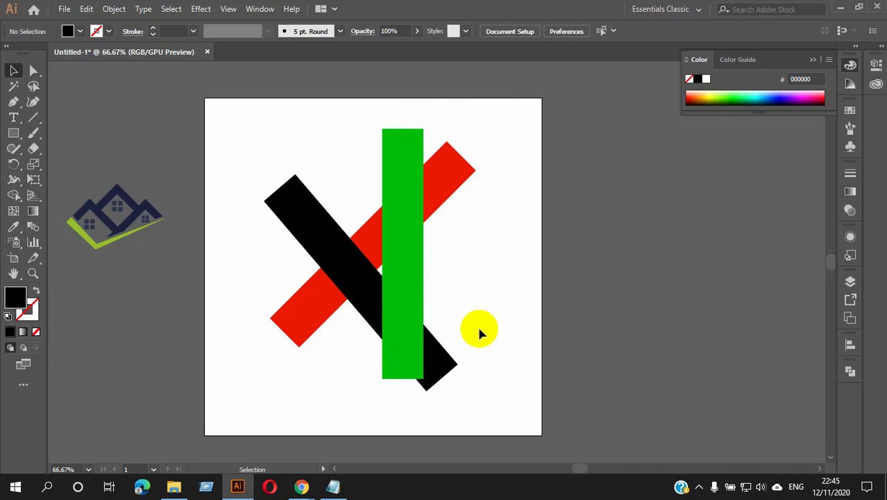
pyautogui.hotkey('ctrl', 'z')
pyautogui.click(432, 328)
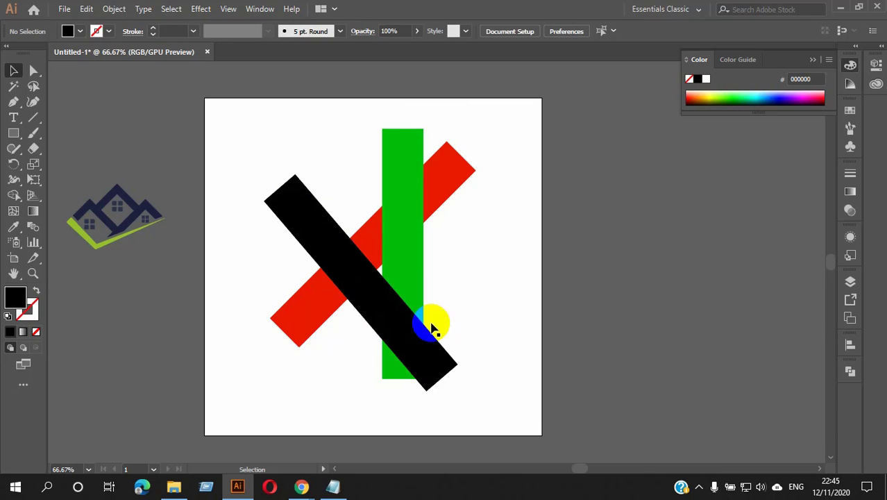
# Step: Send the black bar to the back with Arrange, beneath the red and green bars
pyautogui.click(378, 314)
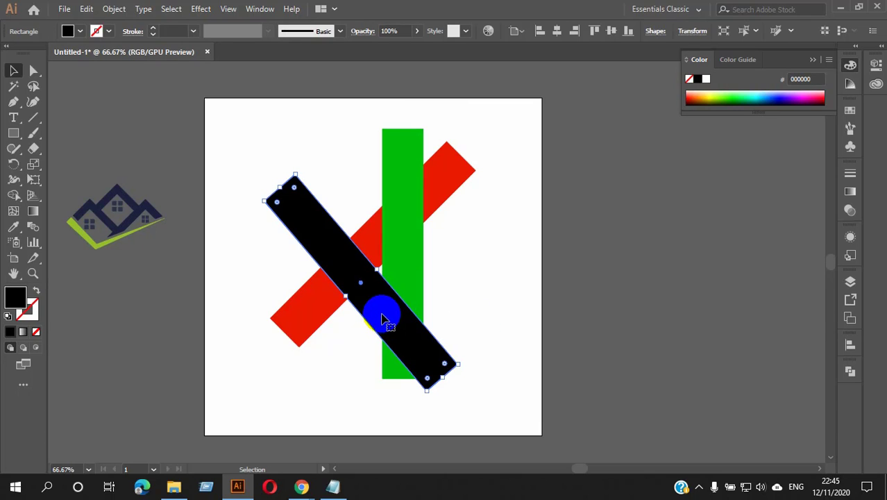
pyautogui.rightClick(382, 319)
pyautogui.moveTo(500, 247)
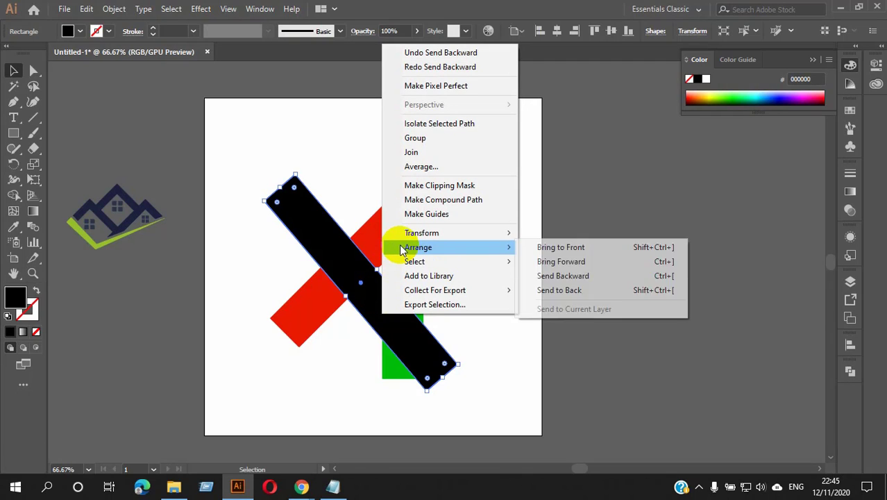
pyautogui.click(568, 290)
pyautogui.click(495, 294)
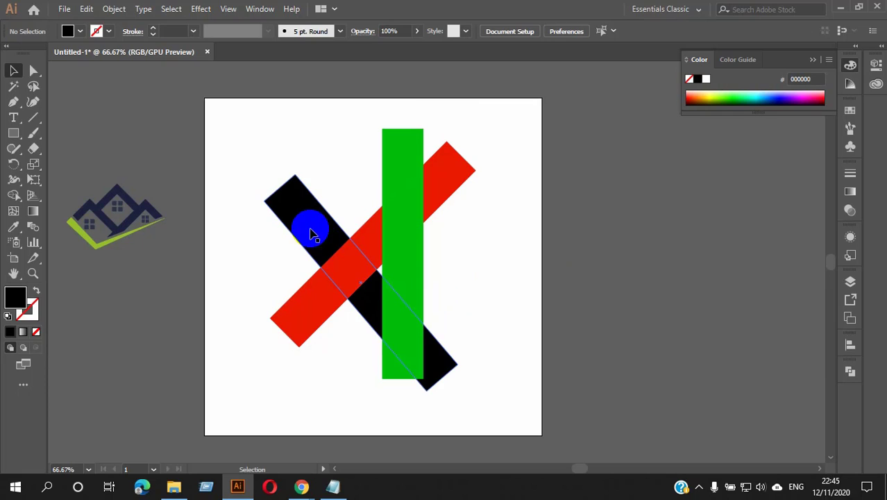
# Step: Bring the black bar to the front with Arrange, above the red and green bars
pyautogui.click(306, 229)
pyautogui.rightClick(308, 226)
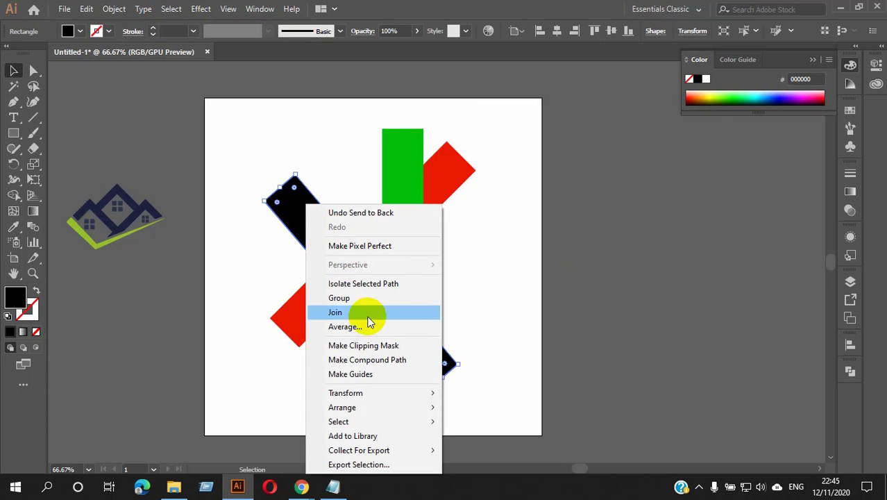
pyautogui.moveTo(362, 407)
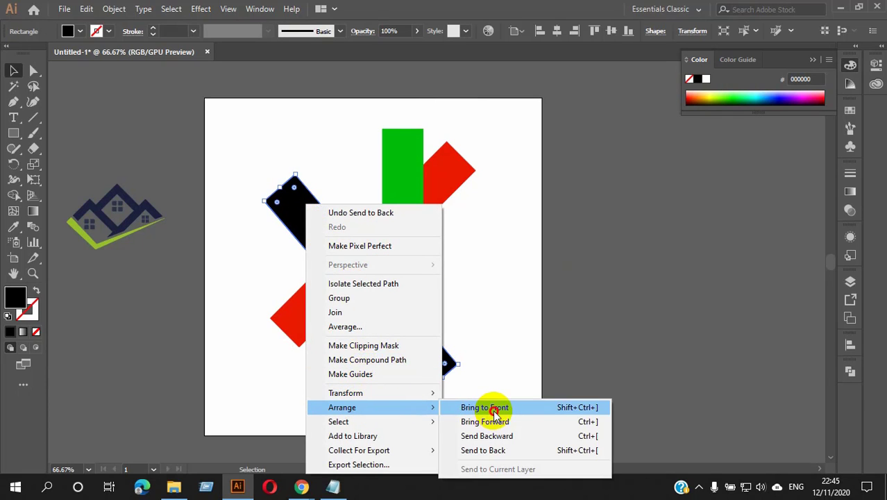
pyautogui.click(488, 408)
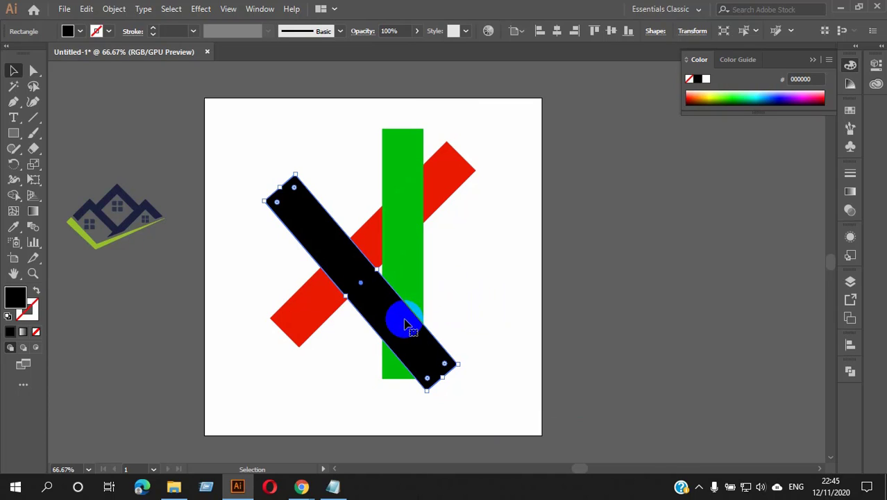
pyautogui.click(490, 299)
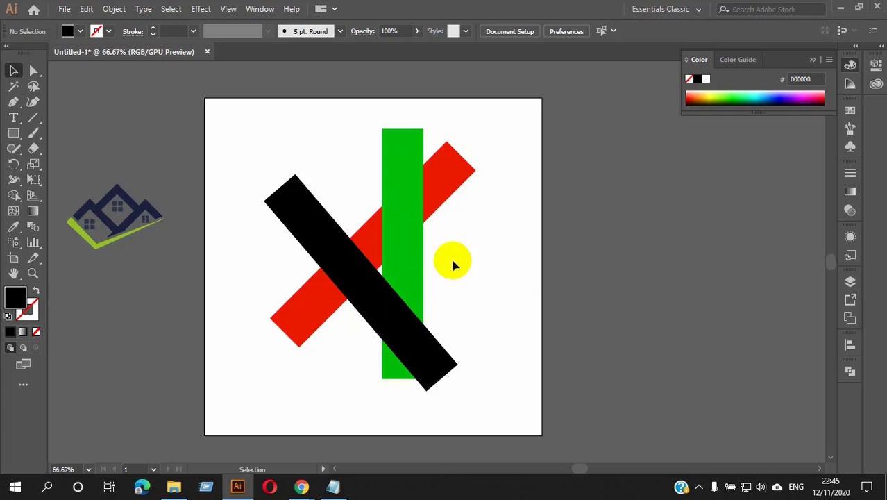
# Step: Select the green, black and red bars one by one to examine their stacking order
pyautogui.click(404, 246)
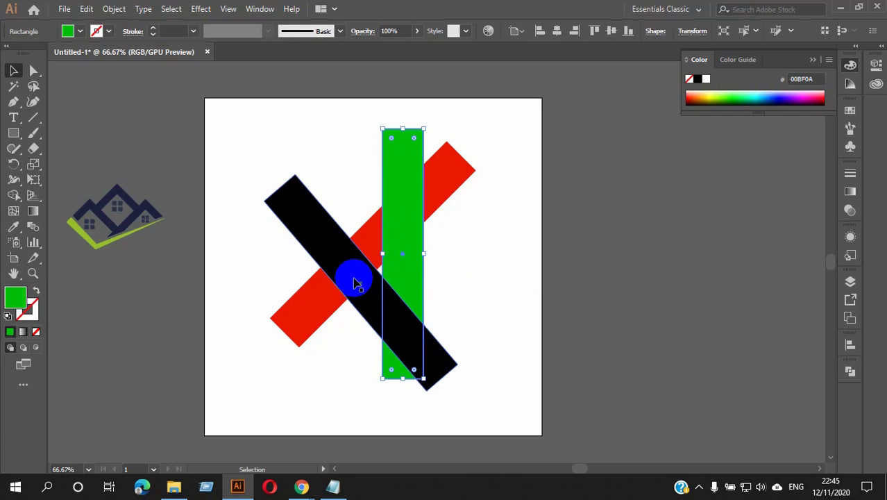
pyautogui.click(362, 306)
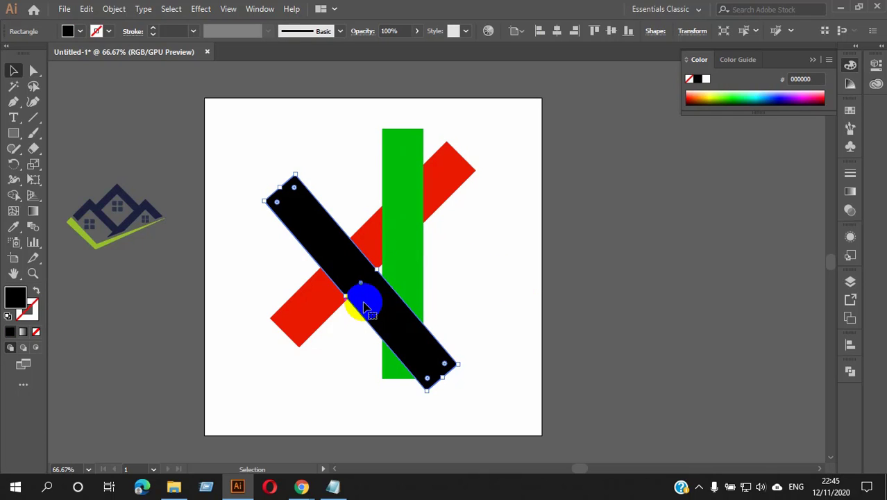
pyautogui.click(401, 191)
pyautogui.click(451, 179)
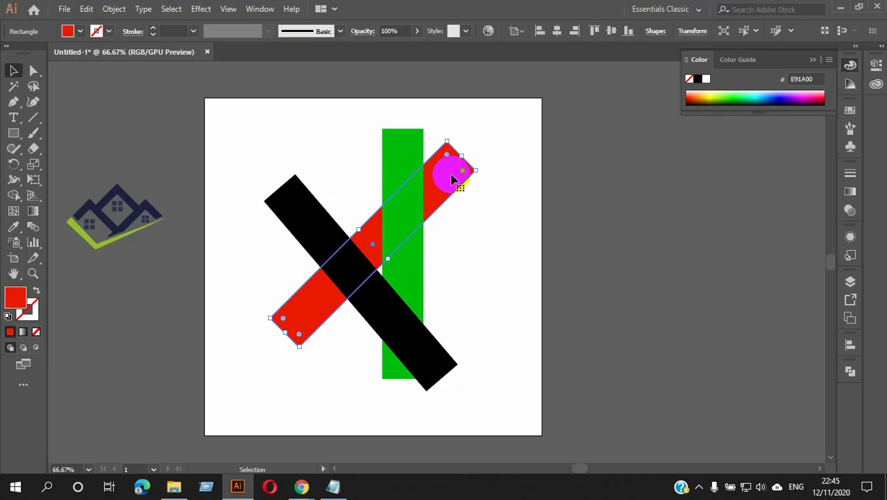
pyautogui.click(451, 246)
pyautogui.click(341, 250)
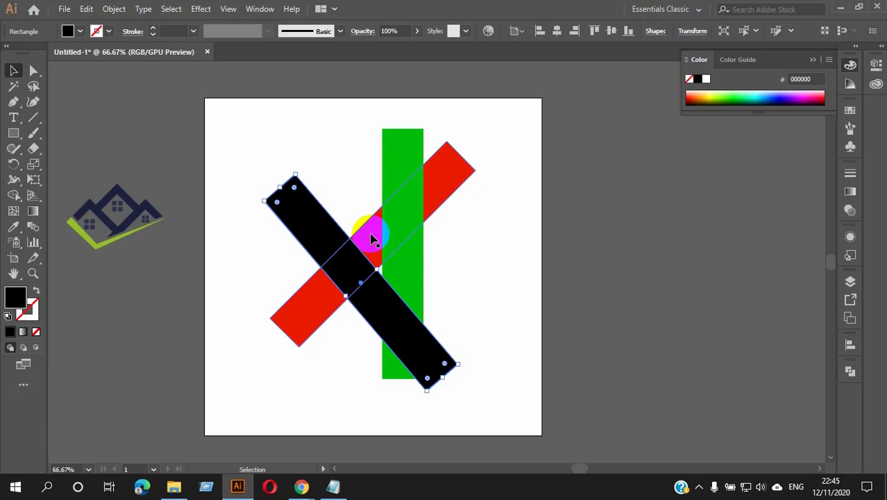
pyautogui.hotkey('ctrl', '[')
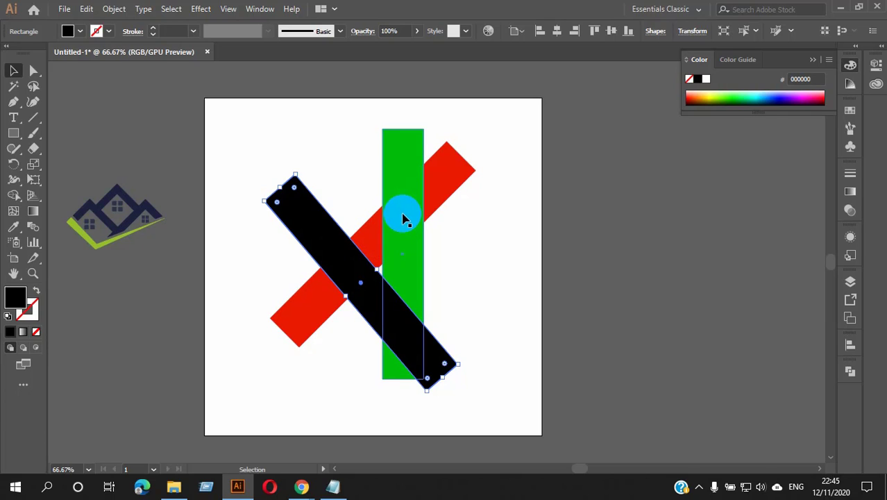
pyautogui.hotkey('ctrl', ']')
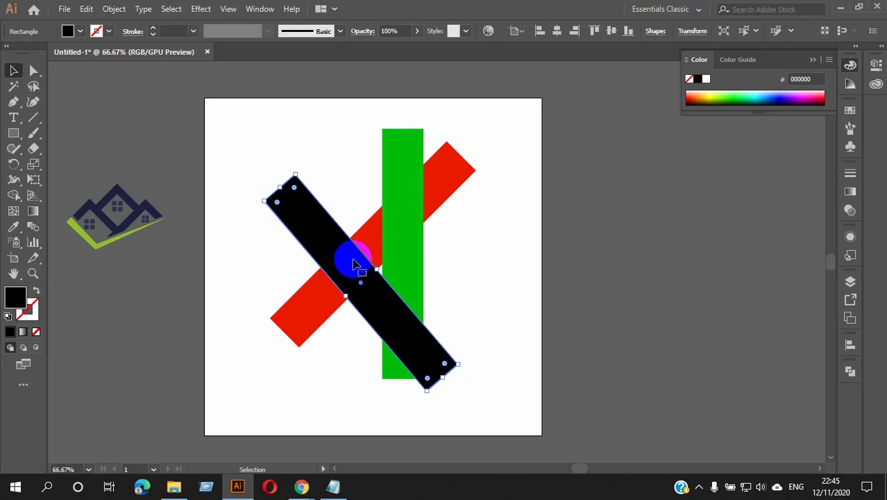
pyautogui.hotkey('ctrl', '[')
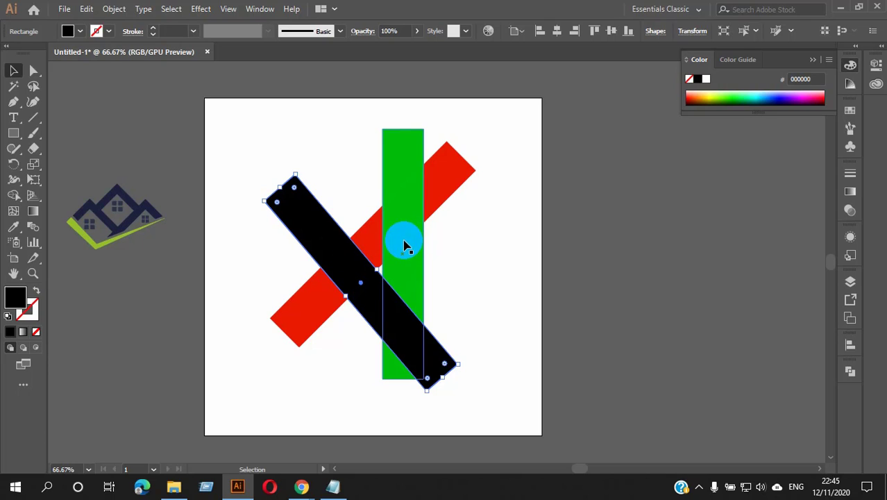
pyautogui.hotkey('ctrl', ']')
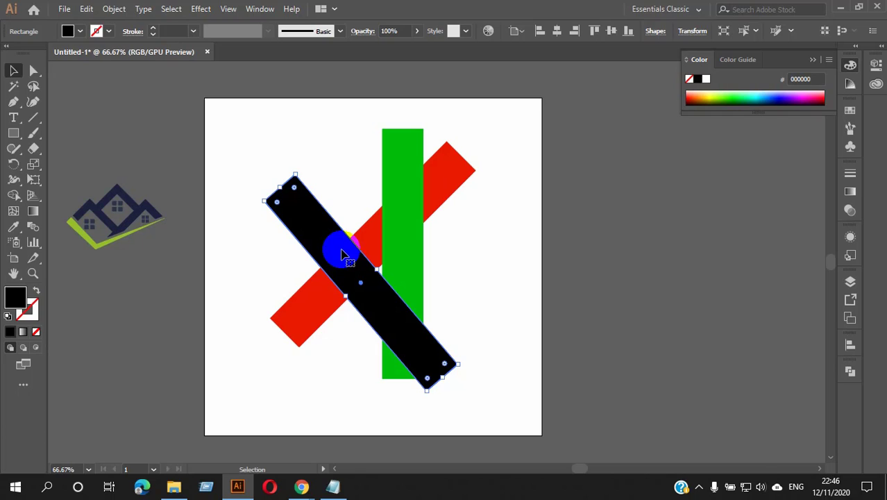
pyautogui.click(457, 239)
# Step: Apply Send Backward to the black bar twice so it sits behind the green bar but above the red one
pyautogui.click(341, 250)
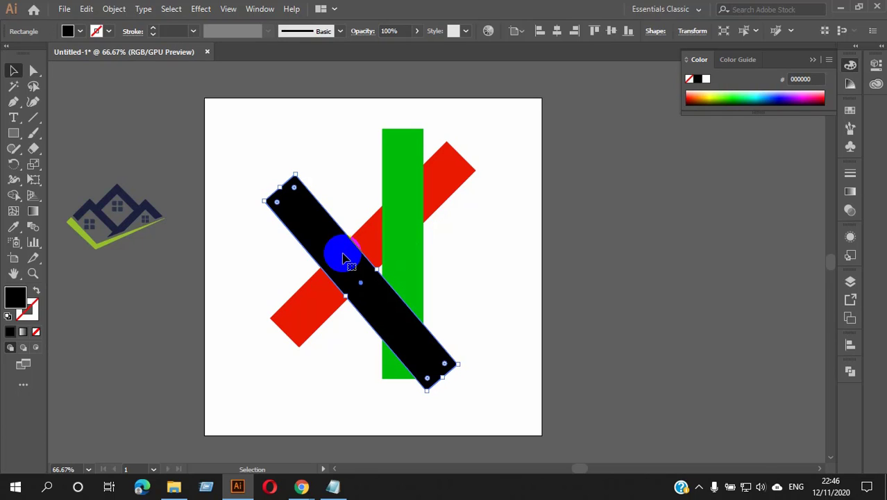
pyautogui.rightClick(343, 259)
pyautogui.moveTo(401, 413)
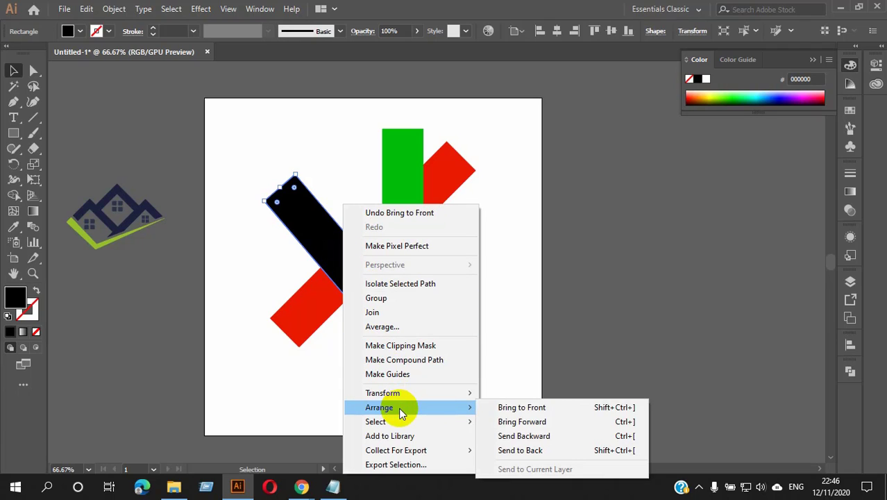
pyautogui.click(543, 442)
pyautogui.click(516, 355)
pyautogui.click(363, 281)
pyautogui.rightClick(383, 295)
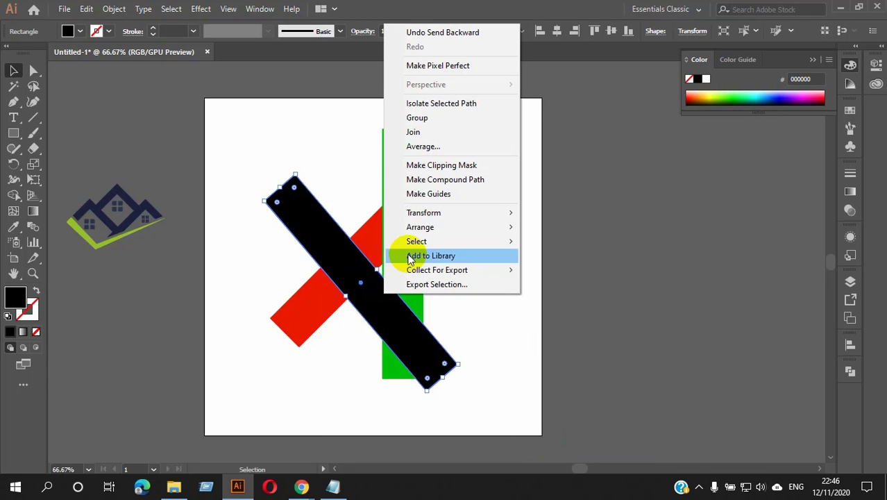
pyautogui.moveTo(451, 227)
pyautogui.click(565, 255)
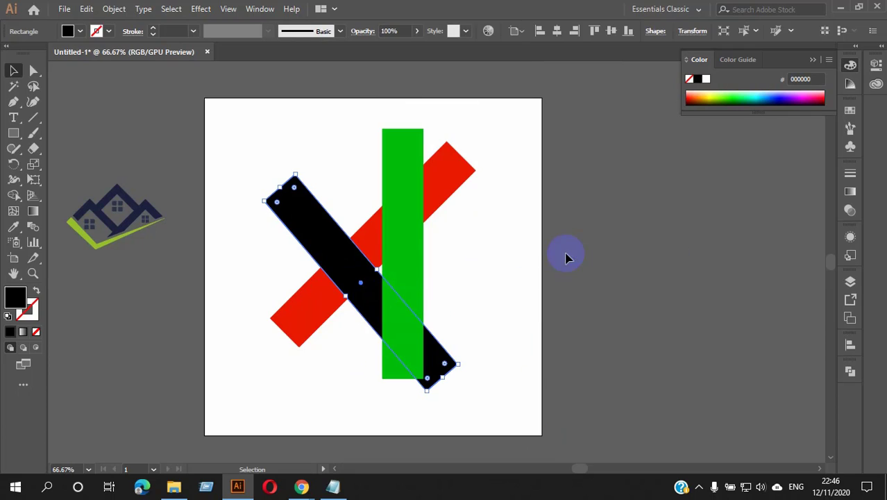
pyautogui.click(535, 271)
pyautogui.click(311, 237)
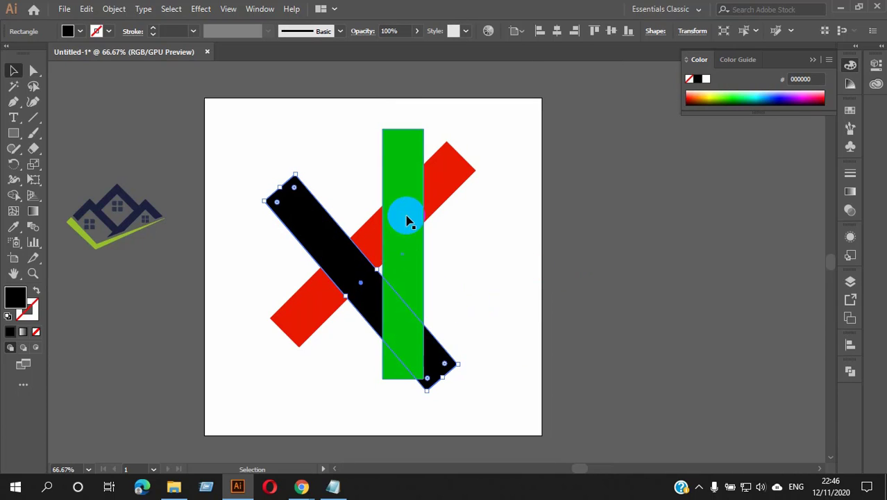
pyautogui.click(399, 165)
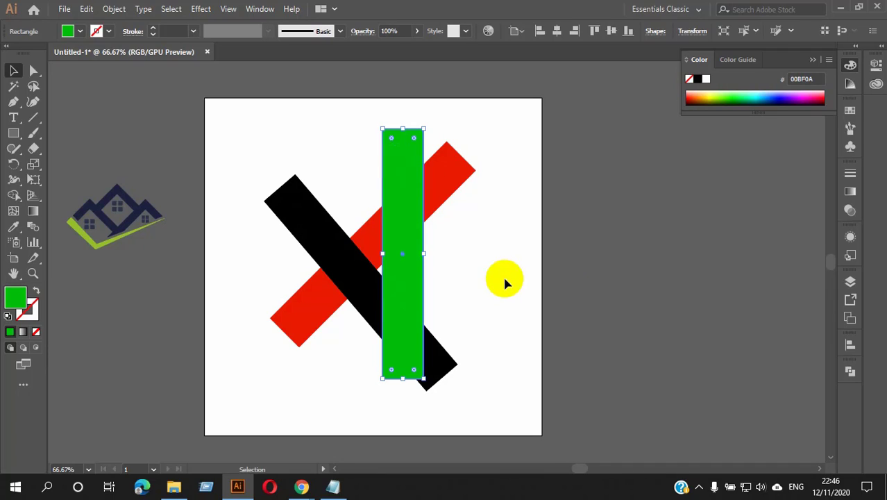
pyautogui.click(429, 263)
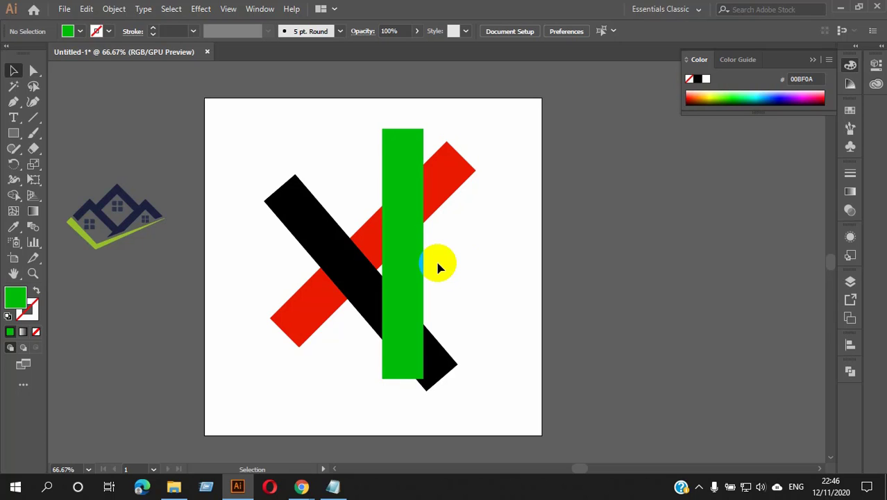
# Step: Review the Arrange options for the black bar and select it together with the red bar to check their overlap
pyautogui.scroll(1, 438, 265)
pyautogui.click(328, 238)
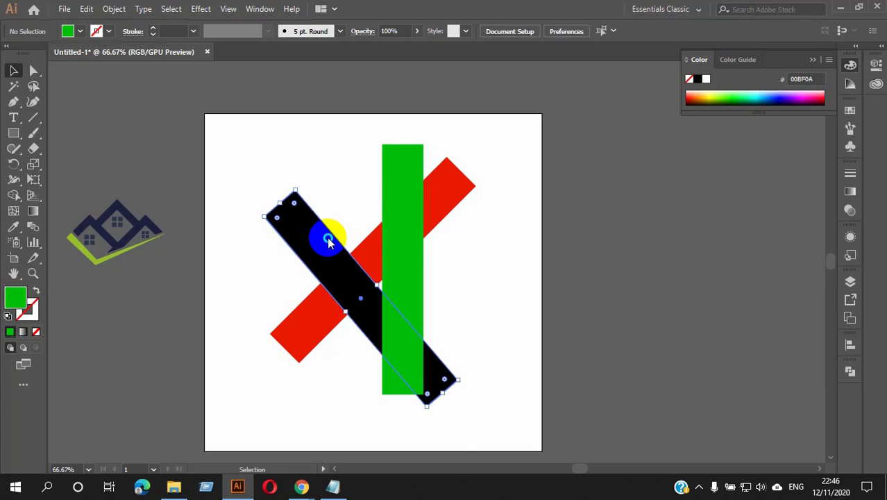
pyautogui.rightClick(328, 238)
pyautogui.moveTo(450, 408)
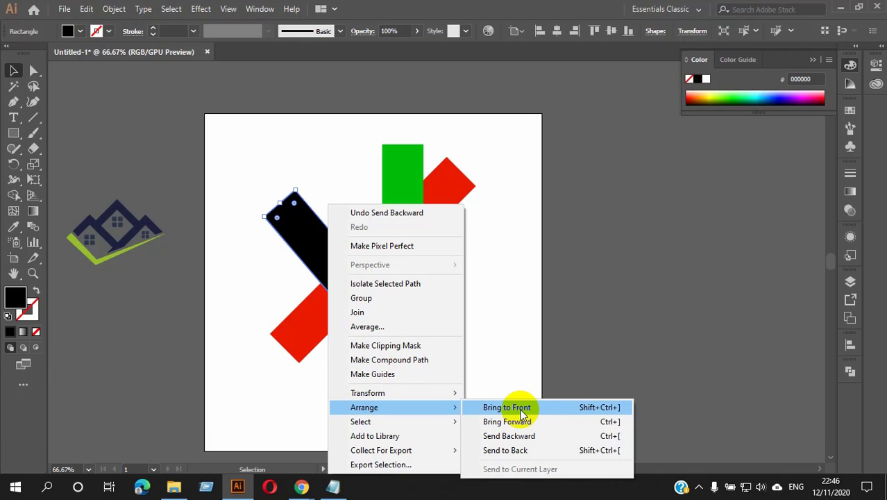
pyautogui.click(578, 299)
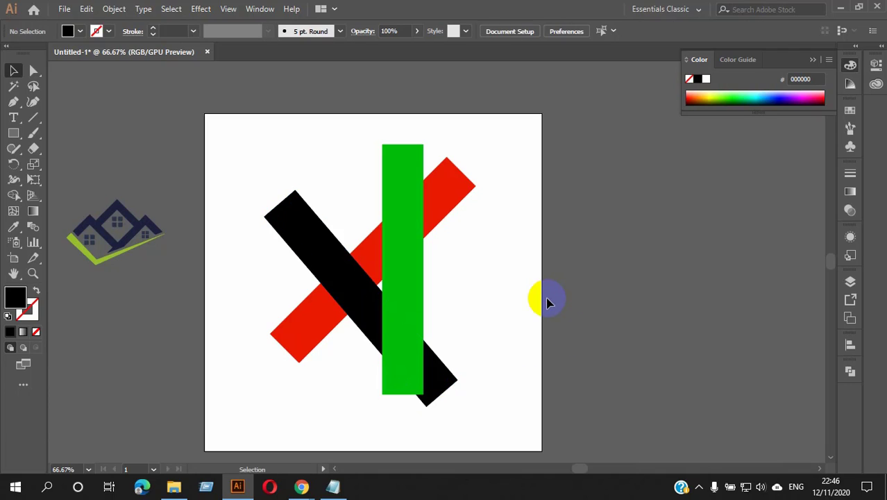
pyautogui.click(339, 280)
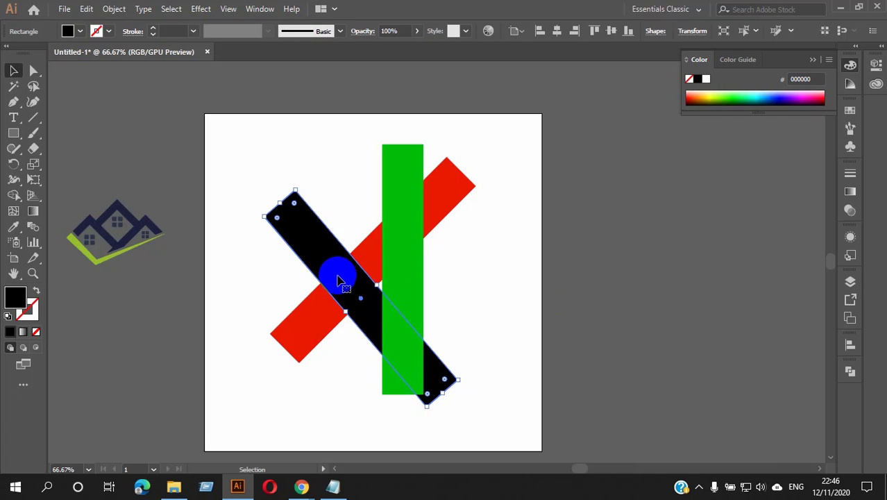
pyautogui.keyDown('shift'); pyautogui.click(370, 264); pyautogui.keyUp('shift')
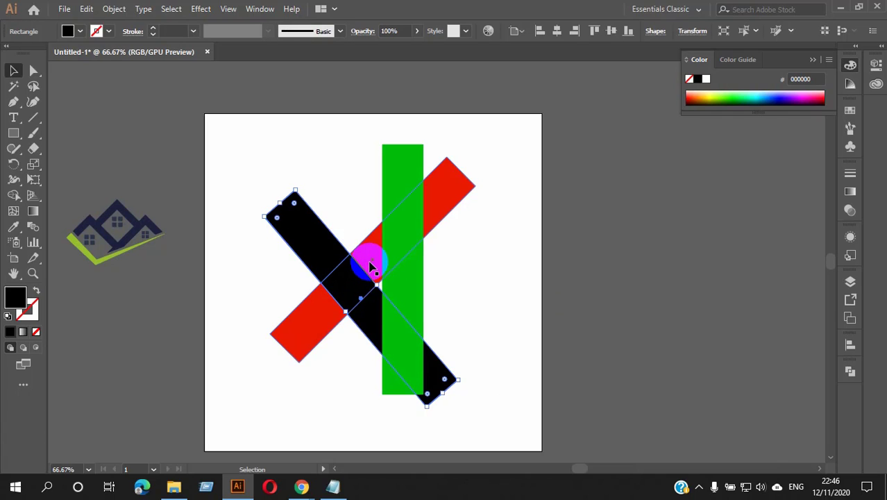
# Step: Apply Send Backward to the green bar so it sits behind the black bar but above the red one
pyautogui.click(400, 294)
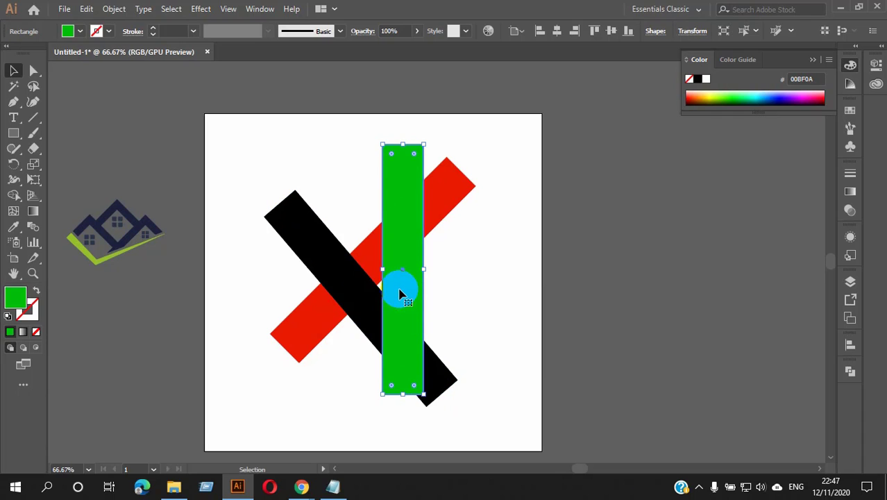
pyautogui.rightClick(399, 294)
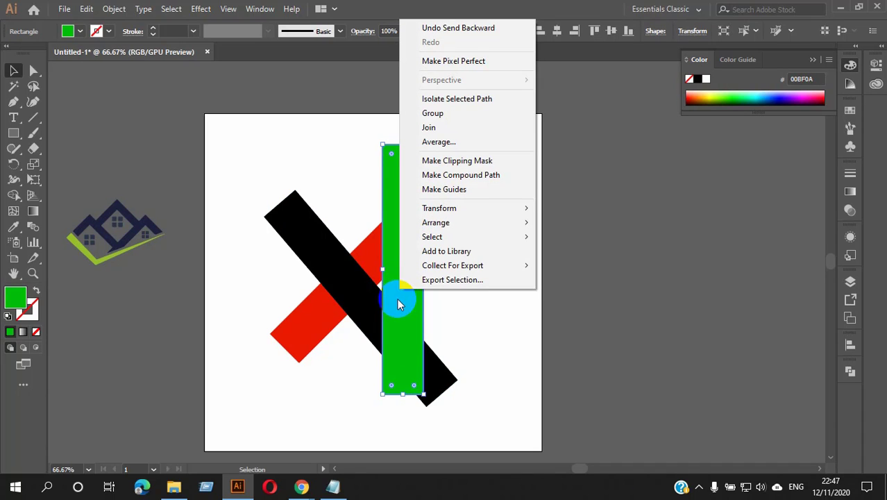
pyautogui.moveTo(431, 222)
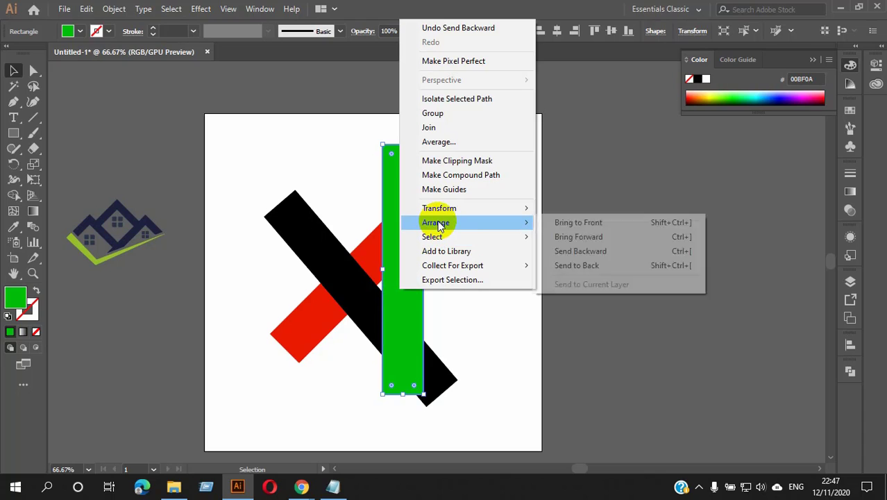
pyautogui.click(588, 257)
pyautogui.click(478, 298)
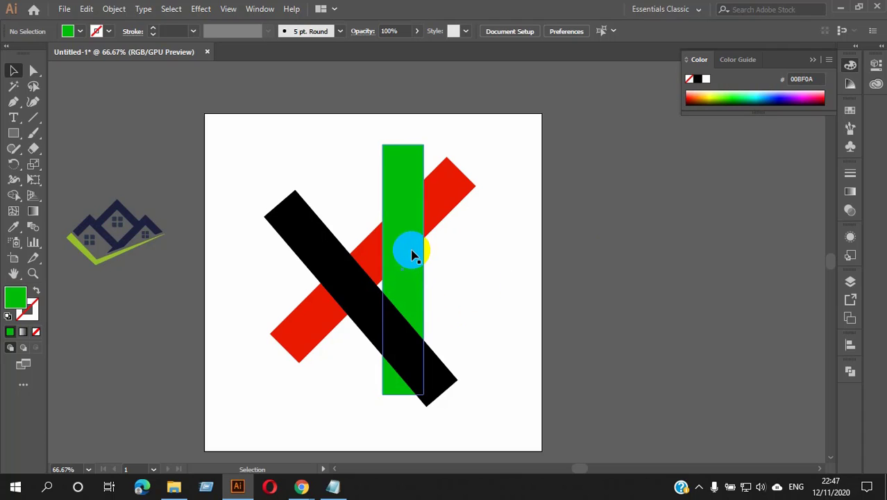
pyautogui.click(450, 199)
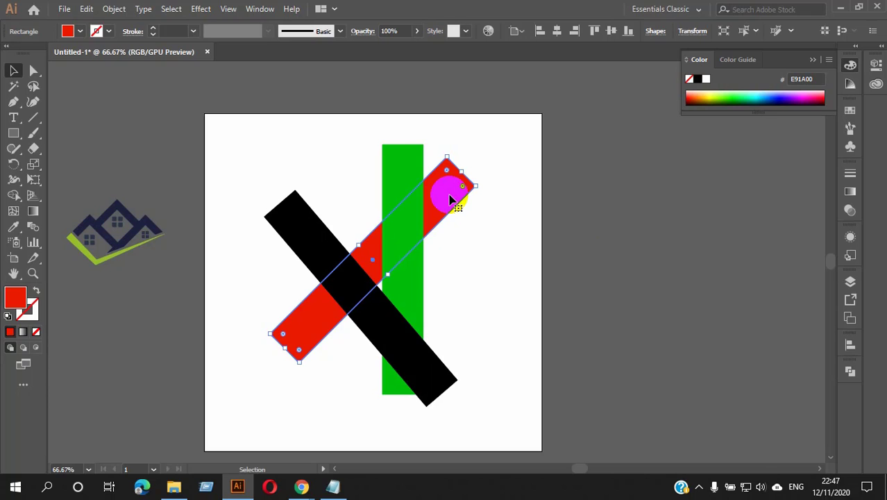
pyautogui.rightClick(450, 198)
pyautogui.moveTo(546, 402)
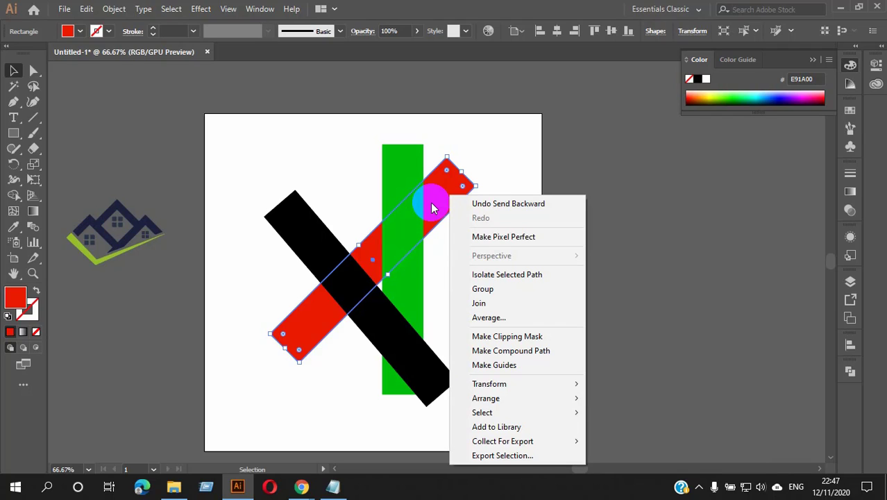
pyautogui.click(497, 164)
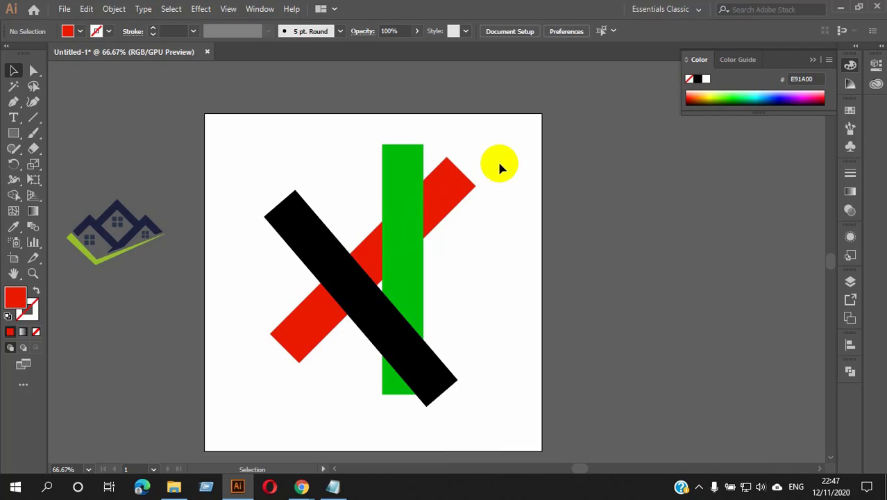
# Step: Apply Bring Forward to the red bar so it sits above the green bar but behind the black one
pyautogui.click(423, 186)
pyautogui.rightClick(426, 186)
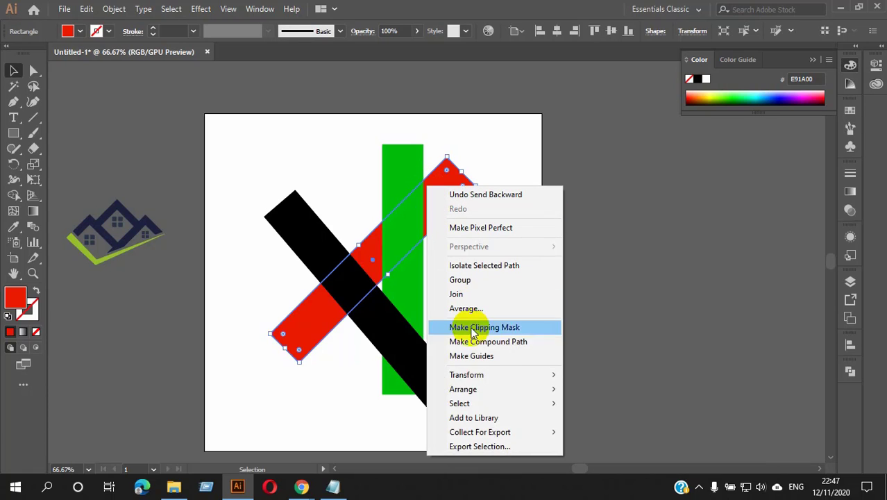
pyautogui.moveTo(475, 391)
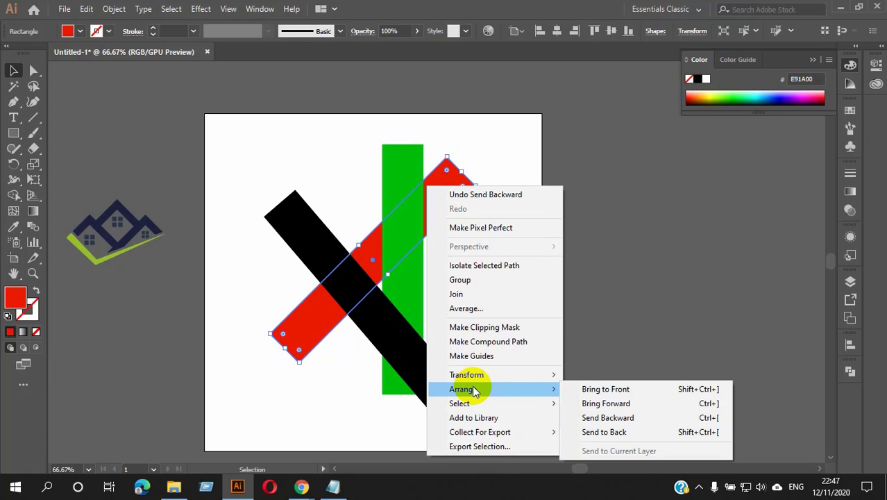
pyautogui.click(625, 405)
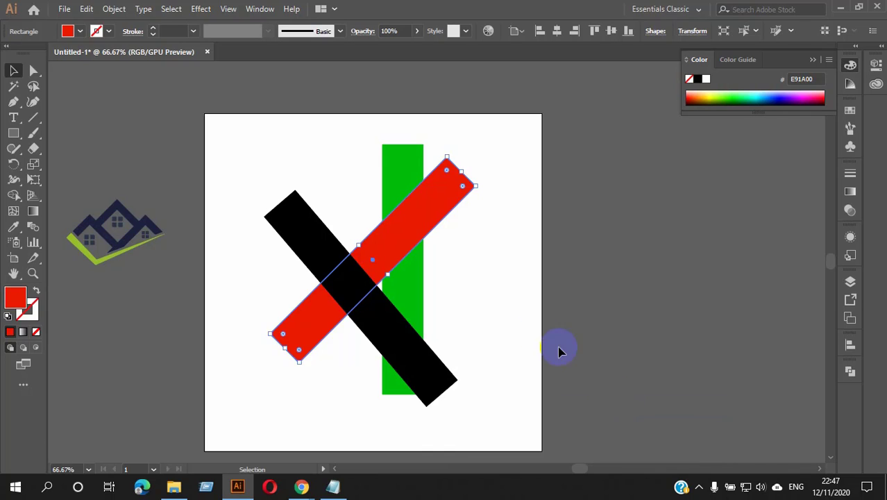
pyautogui.click(481, 314)
pyautogui.click(424, 226)
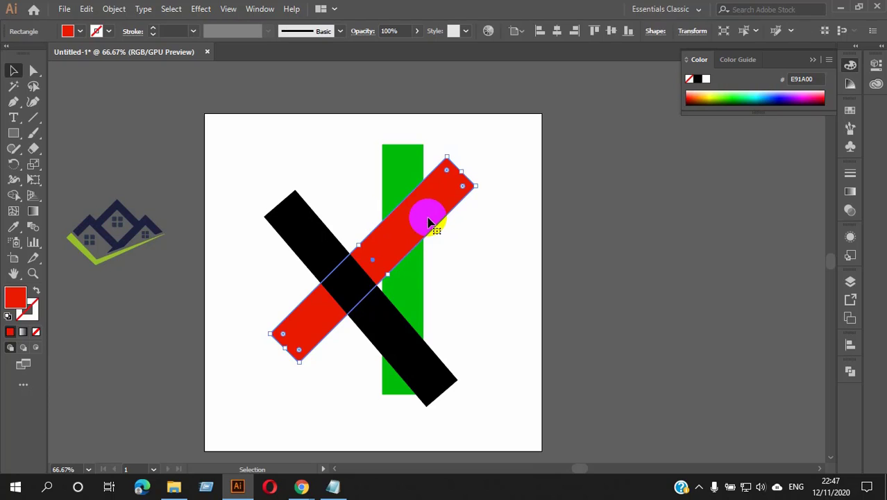
pyautogui.click(493, 300)
pyautogui.scroll(-1, 493, 300)
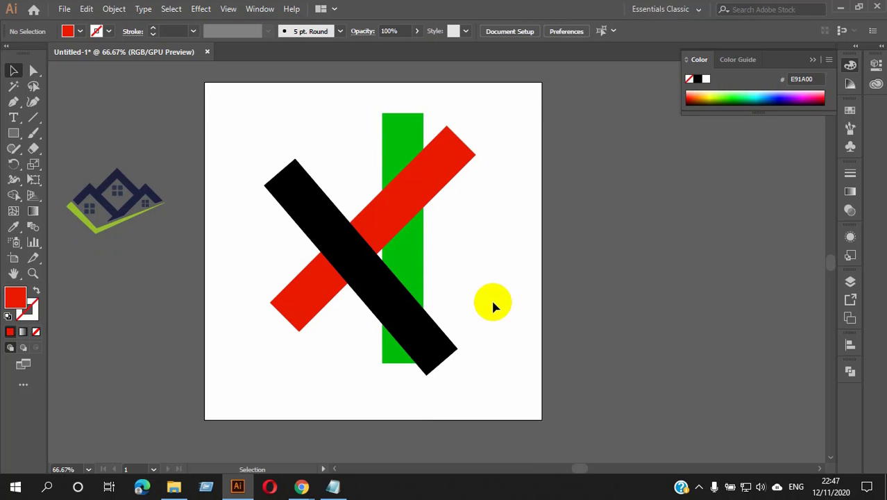
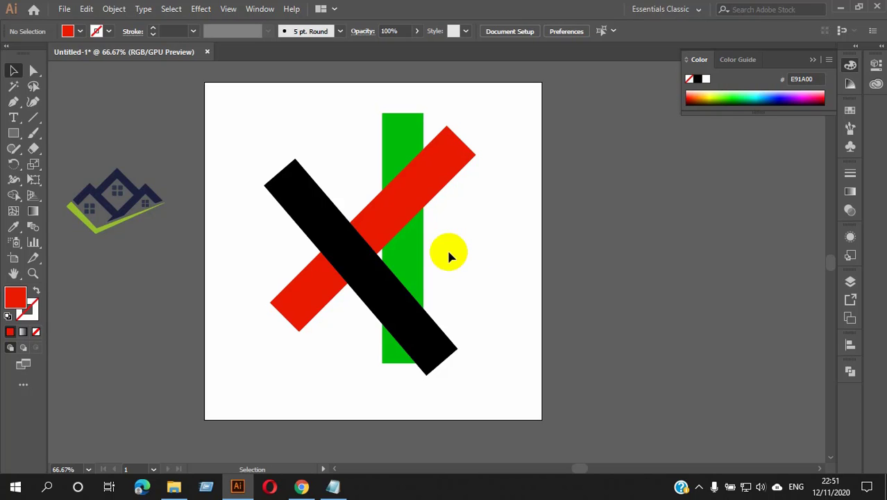
# Step: Delete the black, red and green bars from the artboard together
pyautogui.click(406, 278)
pyautogui.click(392, 278)
pyautogui.click(369, 220)
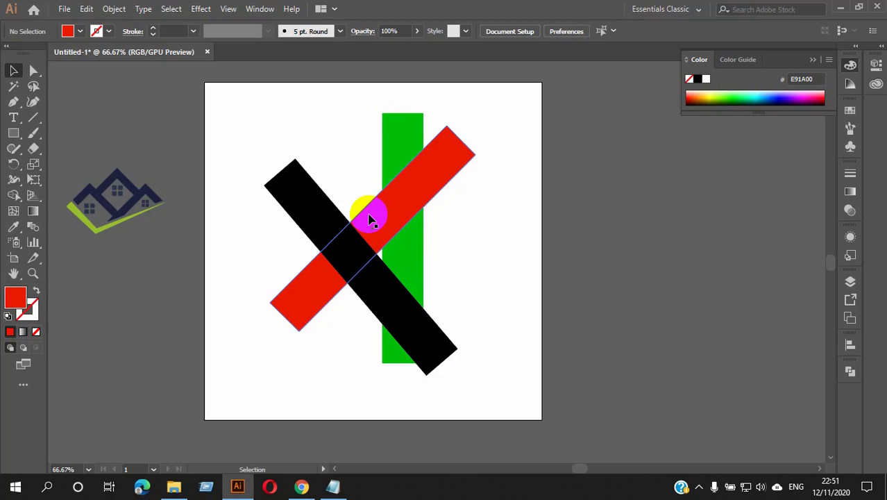
pyautogui.scroll(1, 361, 194)
pyautogui.scroll(-2, 360, 192)
pyautogui.moveTo(270, 139); pyautogui.dragTo(447, 275)
pyautogui.press('Delete')
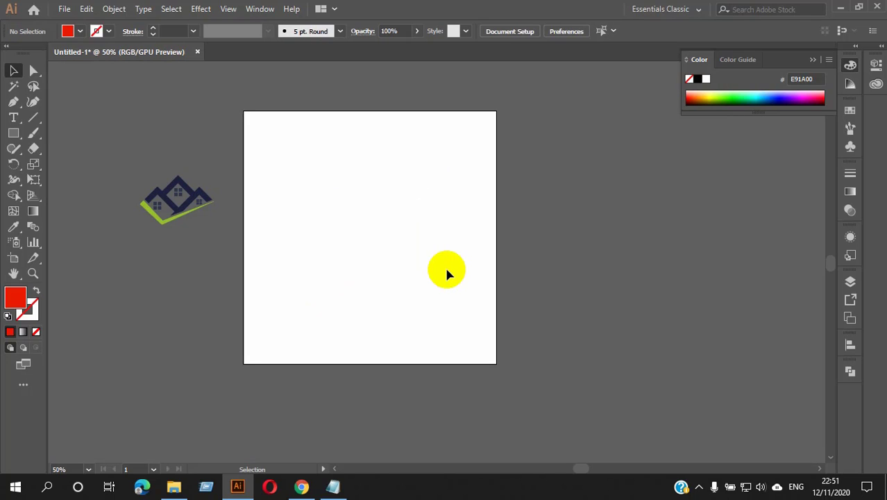
# Step: Draw a wide red rectangle in the upper half of the empty artboard with the Rectangle tool
pyautogui.scroll(2, 241, 198)
pyautogui.scroll(-3, 277, 192)
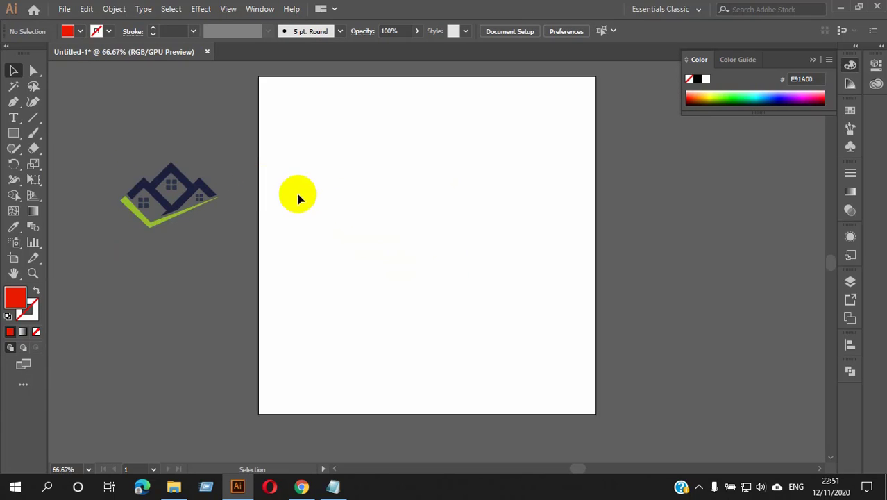
pyautogui.scroll(2, 340, 182)
pyautogui.click(13, 133)
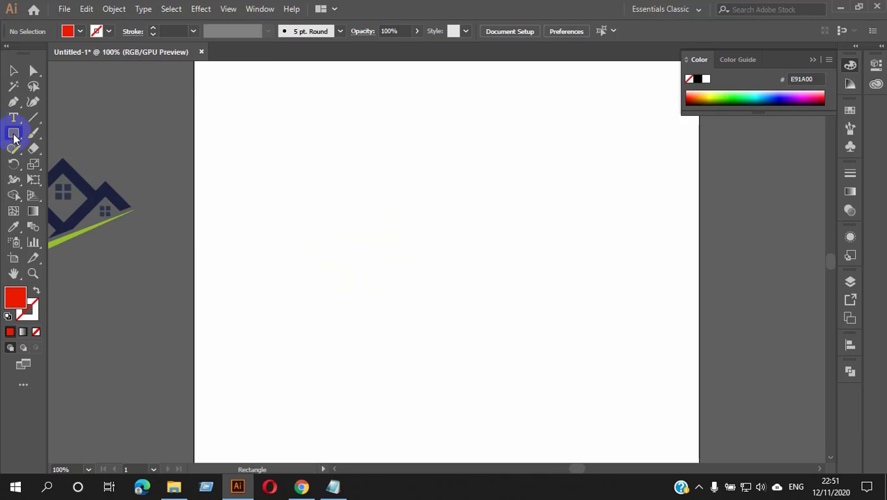
pyautogui.moveTo(322, 157); pyautogui.dragTo(601, 240)
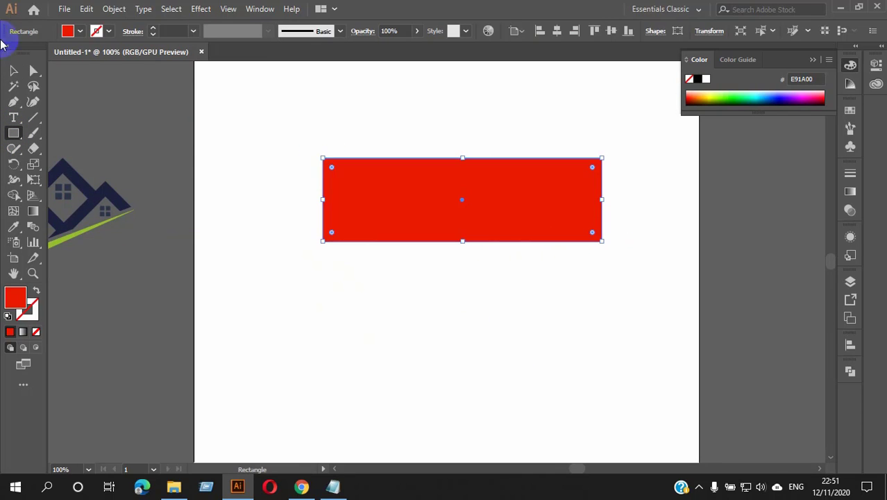
# Step: Shift the red rectangle toward the artboard's left side and resize it into a longer, slightly taller banner
pyautogui.click(13, 71)
pyautogui.moveTo(459, 202); pyautogui.dragTo(381, 219)
pyautogui.moveTo(524, 214); pyautogui.dragTo(618, 220)
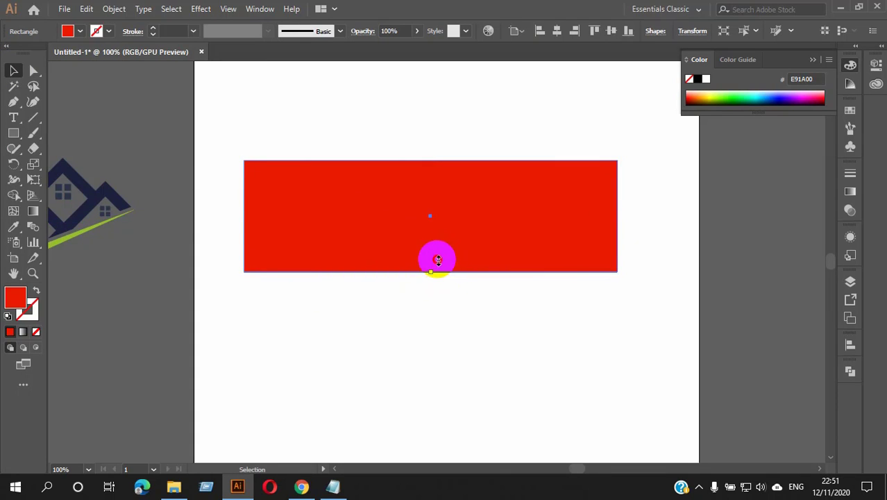
pyautogui.moveTo(431, 271); pyautogui.dragTo(431, 252)
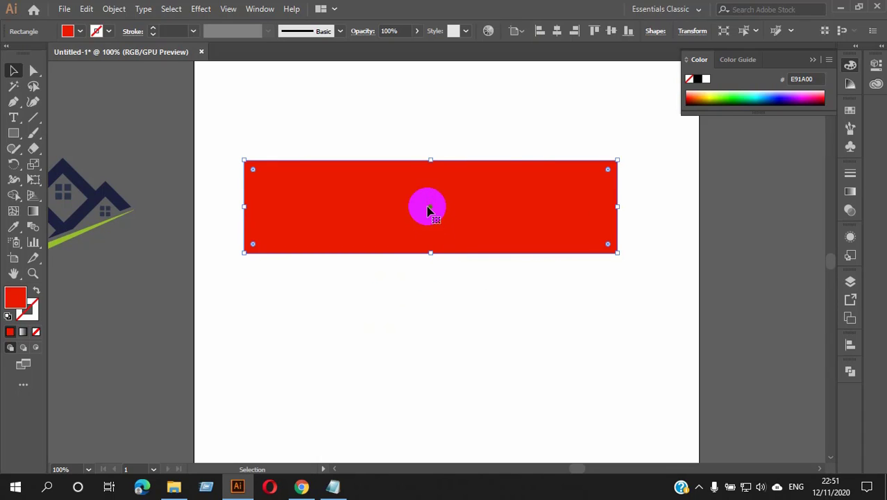
# Step: Move the red banner slightly down and to the right on the artboard
pyautogui.press('a')
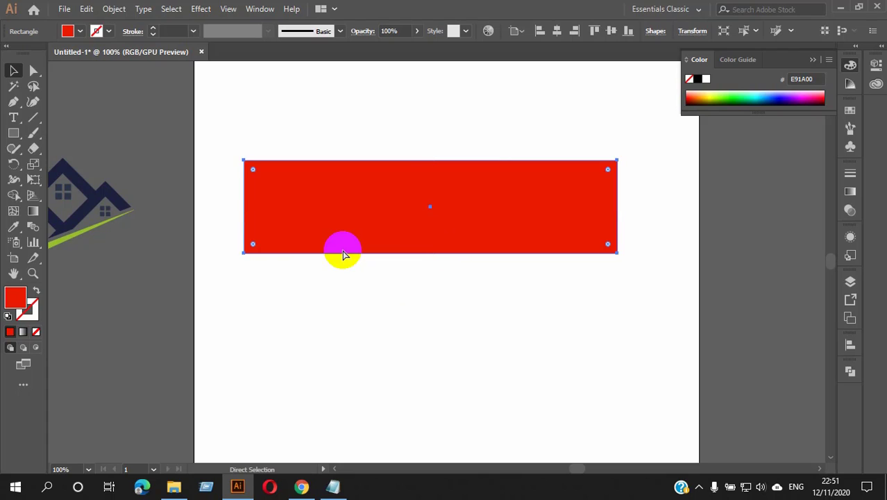
pyautogui.click(342, 254)
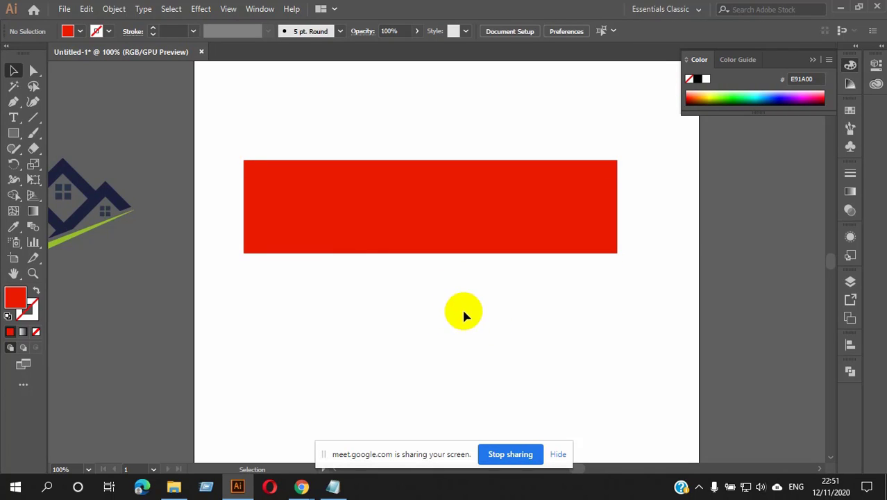
pyautogui.click(501, 257)
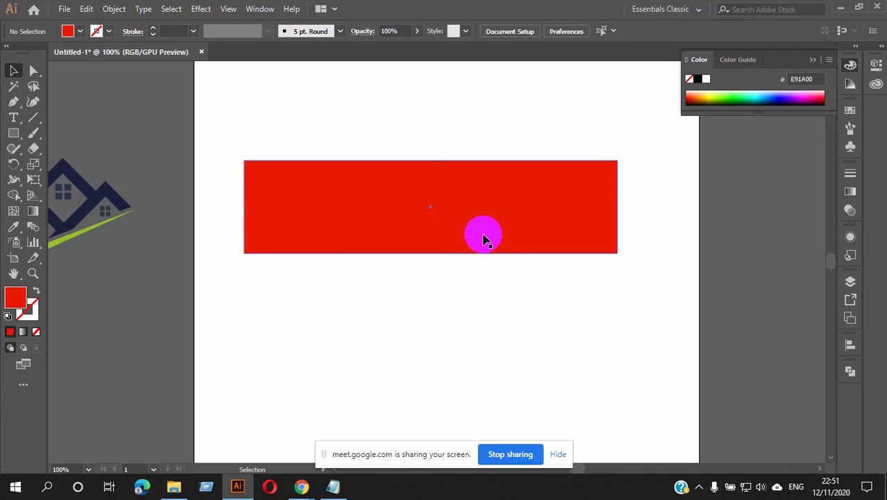
pyautogui.moveTo(492, 205); pyautogui.dragTo(522, 236)
pyautogui.click(460, 148)
pyautogui.click(369, 252)
# Step: Add the point text "LOGO NAME" above the red banner
pyautogui.click(12, 119)
pyautogui.click(372, 93)
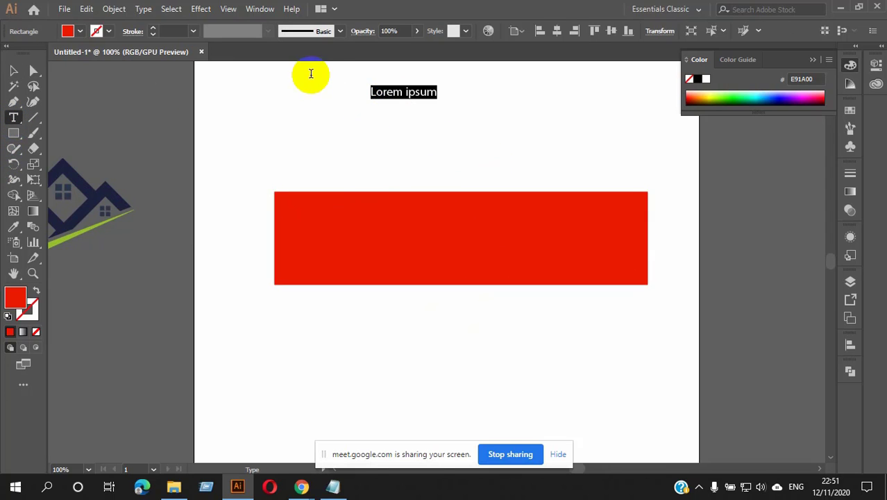
pyautogui.write('LOGO NAME')
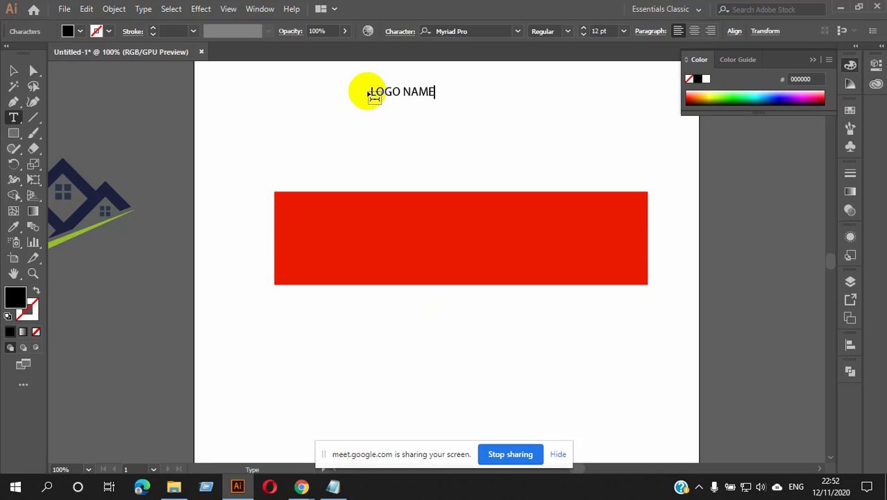
# Step: Scale the "LOGO NAME" text up to about 55 pt and place it over the middle of the red banner
pyautogui.click(13, 70)
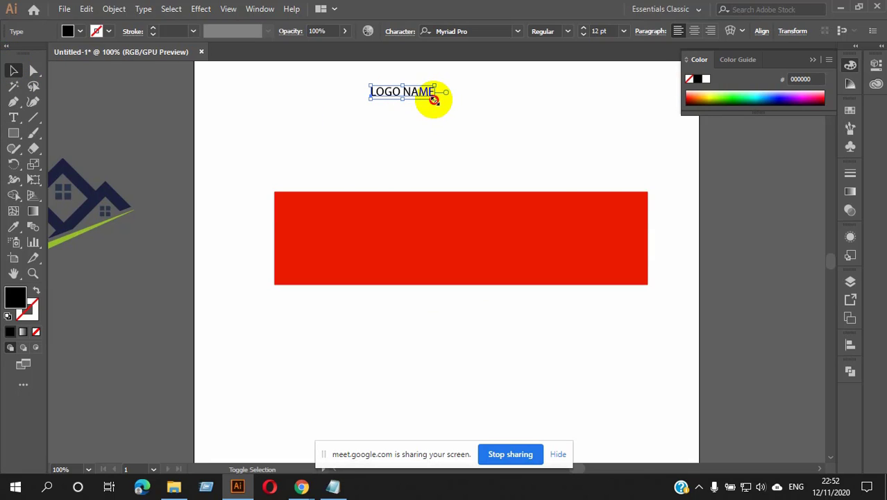
pyautogui.moveTo(434, 99); pyautogui.dragTo(548, 122)
pyautogui.moveTo(439, 89); pyautogui.dragTo(481, 242)
pyautogui.click(462, 218)
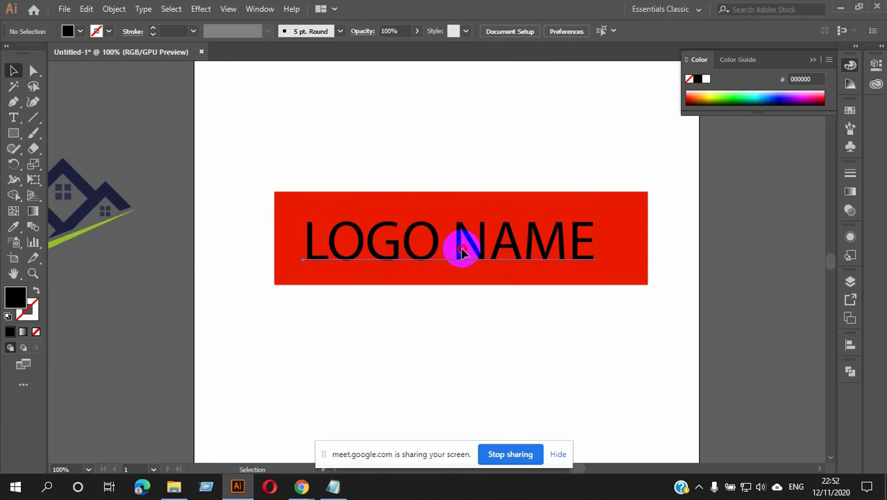
# Step: Search the fonts for "ne" and set the "LOGO NAME" text to Nexa XBold
pyautogui.click(462, 250)
pyautogui.click(485, 32)
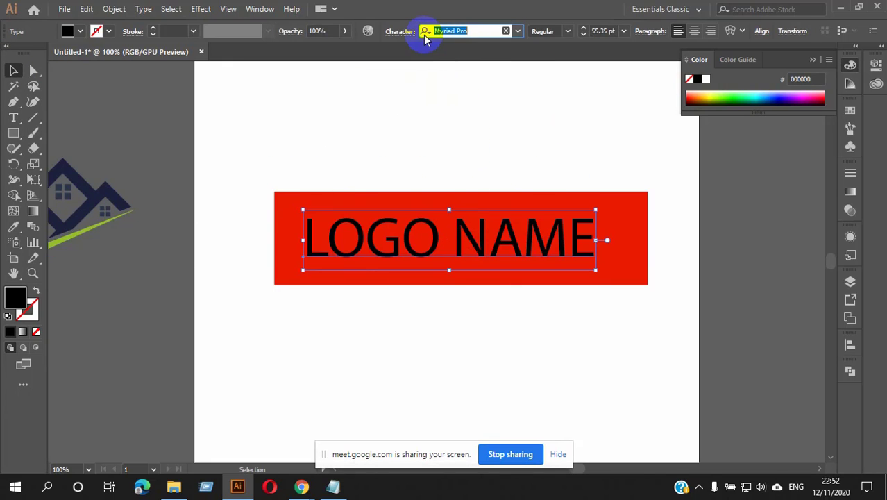
pyautogui.write('ne')
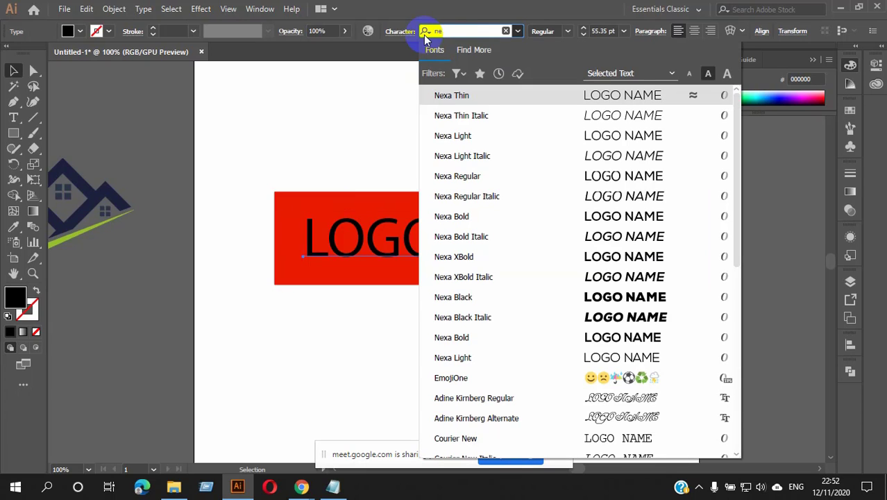
pyautogui.click(501, 257)
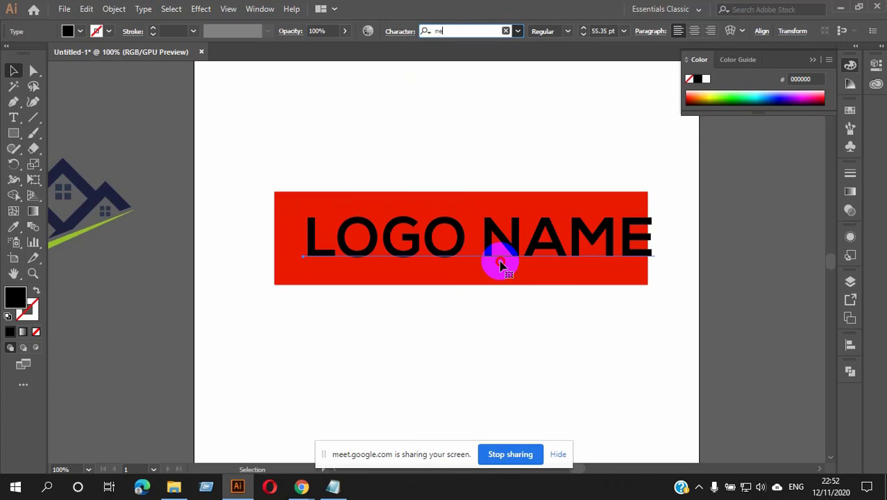
# Step: Resize the "LOGO NAME" text to about 56 pt so it fits within the width of the red banner
pyautogui.click(499, 328)
pyautogui.click(581, 249)
pyautogui.moveTo(657, 241); pyautogui.dragTo(639, 241)
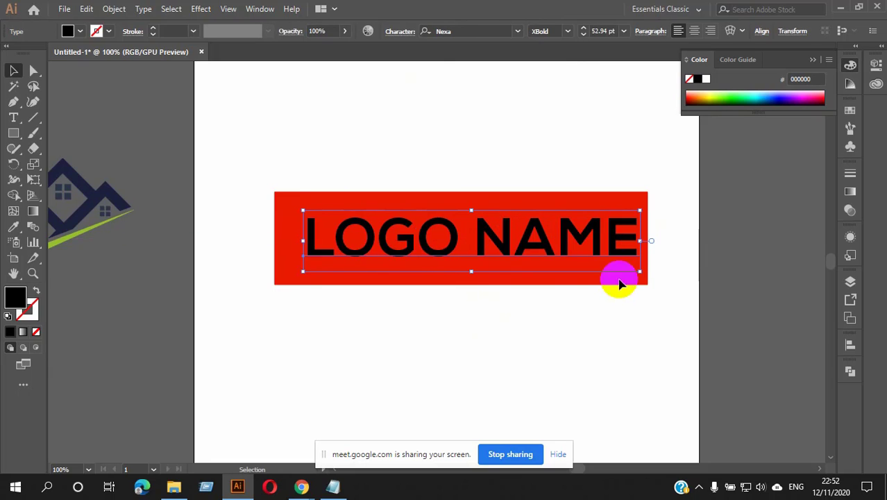
pyautogui.moveTo(302, 240); pyautogui.dragTo(281, 241)
pyautogui.click(515, 359)
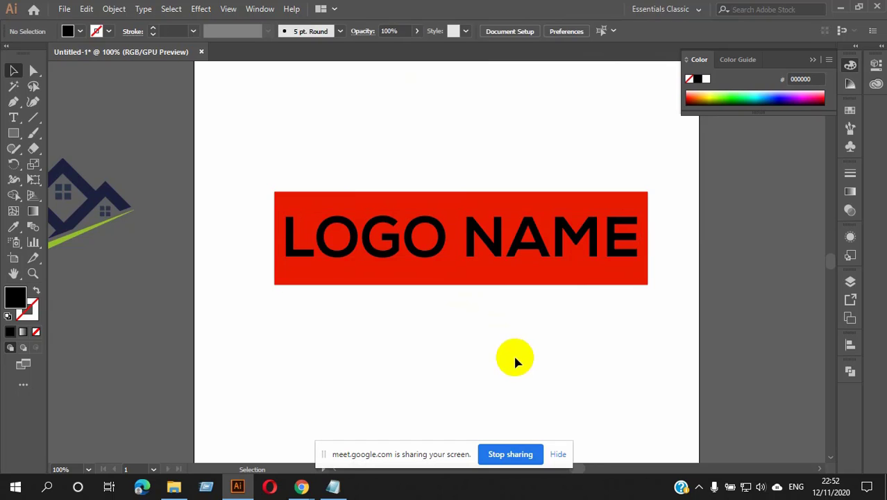
# Step: Convert the "LOGO NAME" text to outlines
pyautogui.click(564, 229)
pyautogui.rightClick(562, 223)
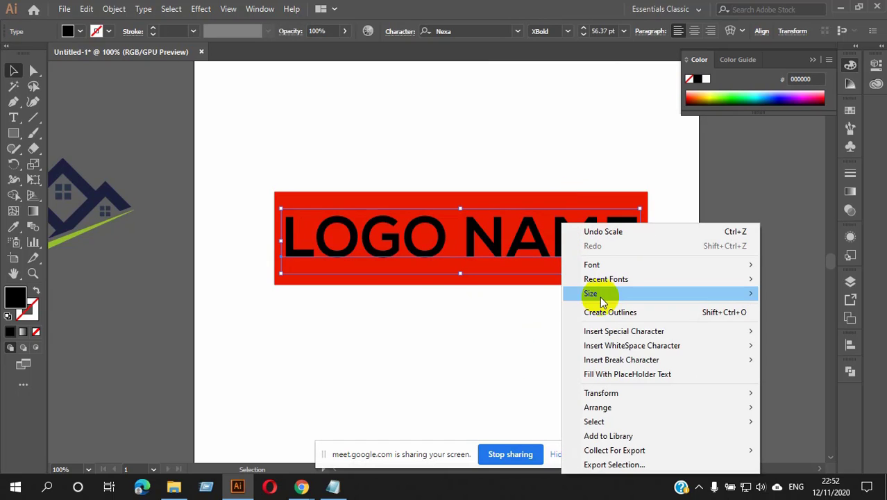
pyautogui.click(615, 313)
pyautogui.click(546, 312)
pyautogui.scroll(3, 461, 222)
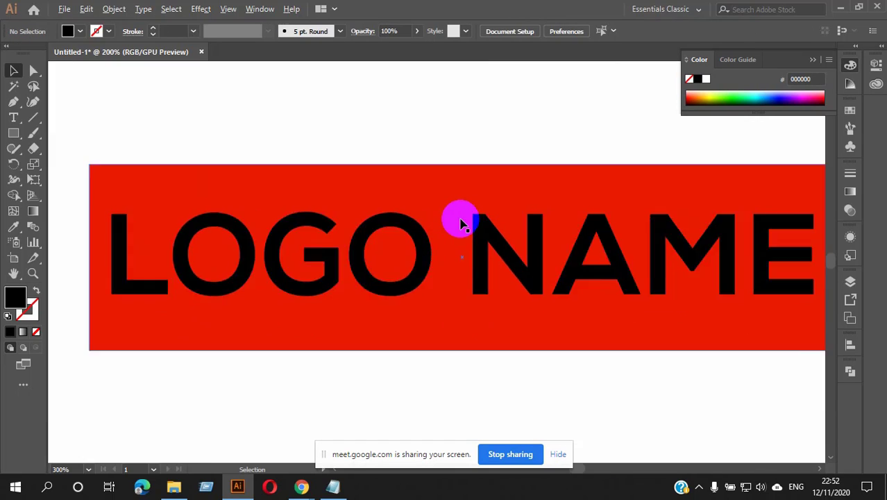
pyautogui.scroll(-3, 462, 222)
pyautogui.click(494, 237)
pyautogui.click(482, 195)
pyautogui.rightClick(482, 198)
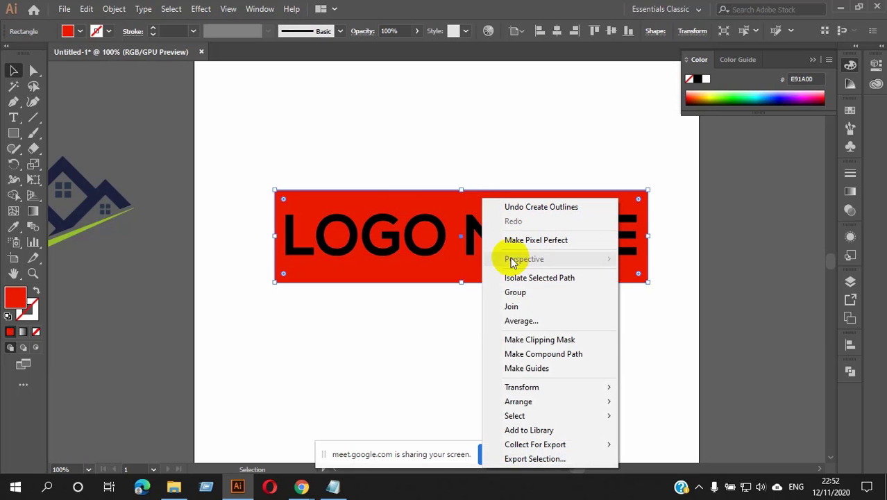
pyautogui.click(401, 325)
pyautogui.click(378, 247)
pyautogui.click(370, 217)
pyautogui.click(374, 159)
pyautogui.click(372, 228)
pyautogui.click(376, 204)
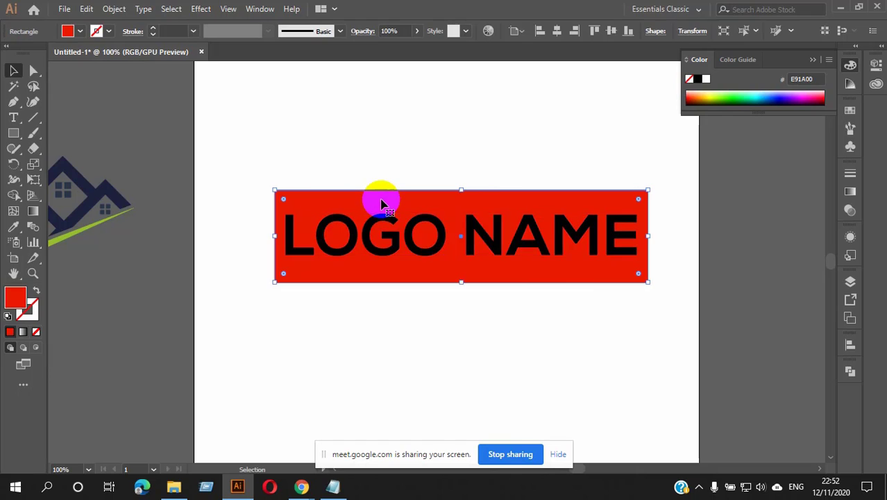
pyautogui.rightClick(380, 200)
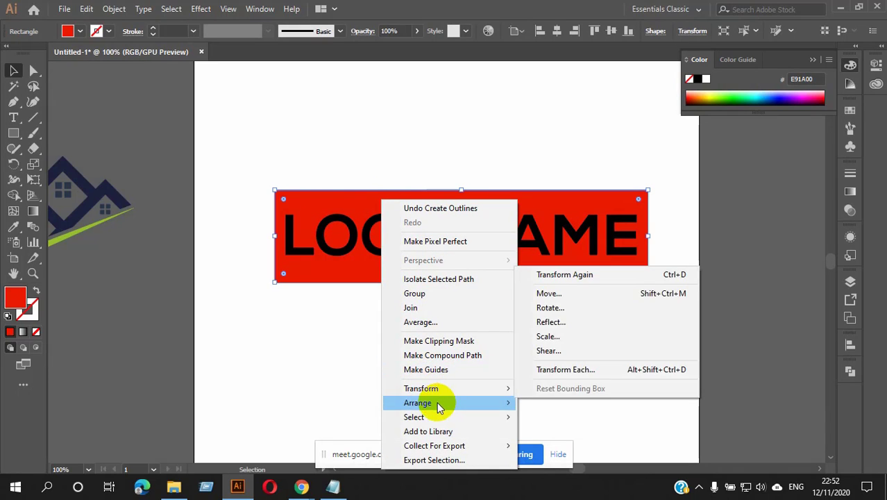
pyautogui.click(339, 306)
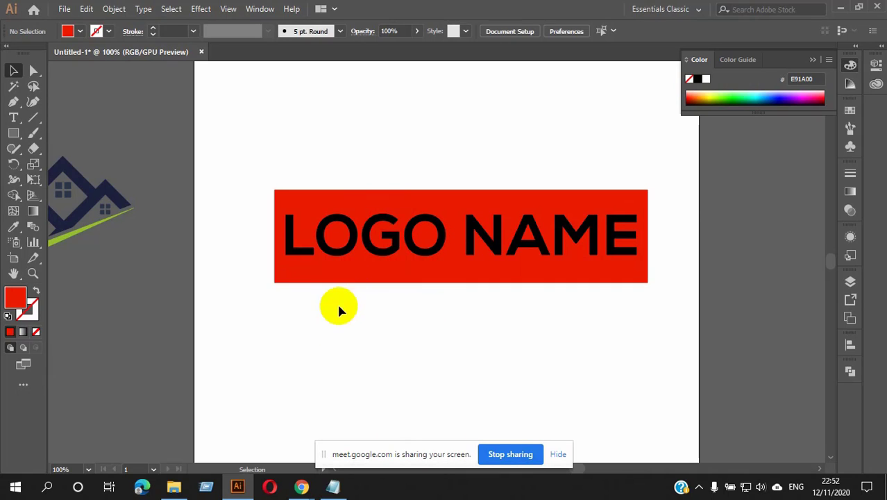
# Step: Bring the red banner to the front of the stacking order, over the "LOGO NAME" lettering
pyautogui.click(350, 276)
pyautogui.scroll(-2, 396, 263)
pyautogui.rightClick(439, 203)
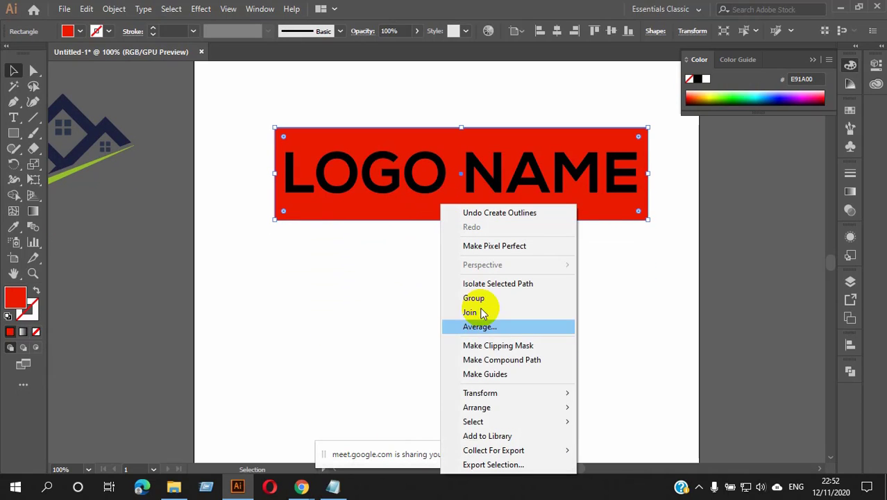
pyautogui.moveTo(482, 408)
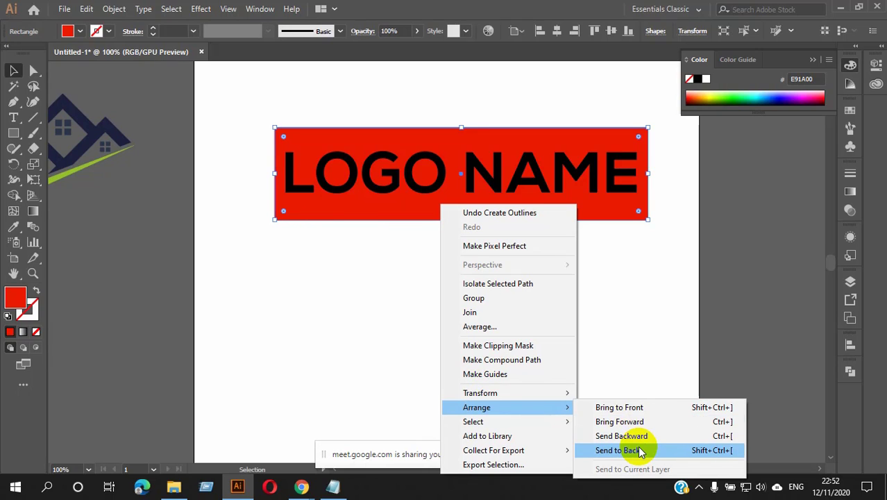
pyautogui.click(626, 407)
pyautogui.click(536, 277)
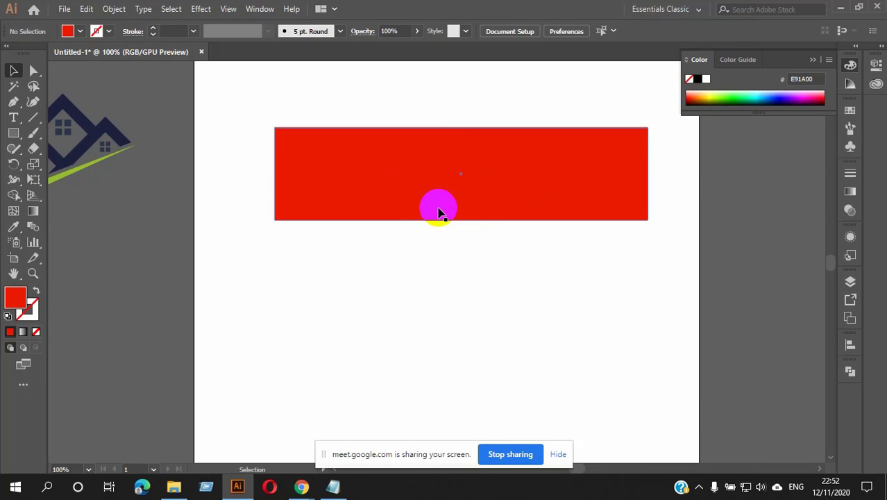
pyautogui.scroll(2, 440, 209)
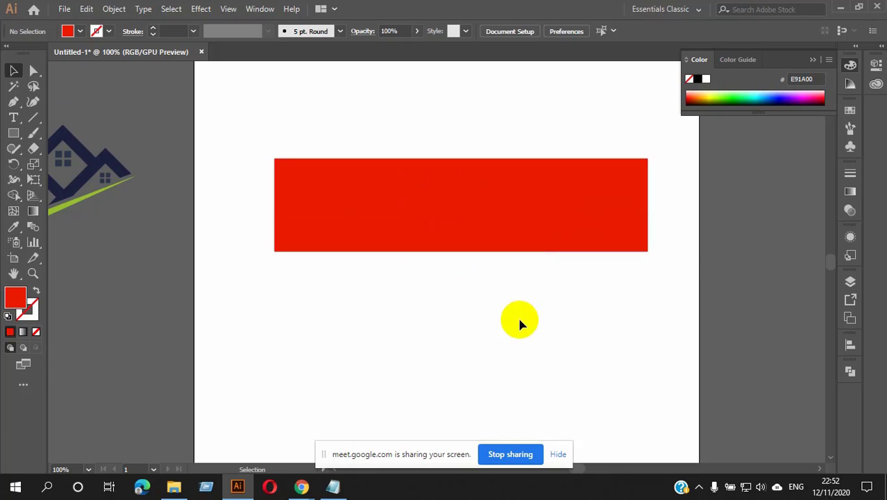
pyautogui.click(485, 204)
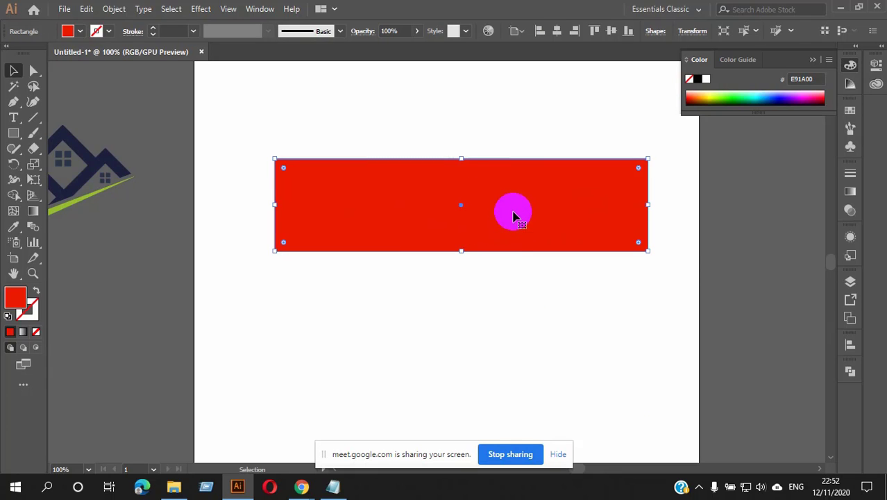
pyautogui.click(496, 311)
pyautogui.scroll(2, 463, 210)
pyautogui.scroll(-1, 464, 210)
pyautogui.scroll(-2, 464, 210)
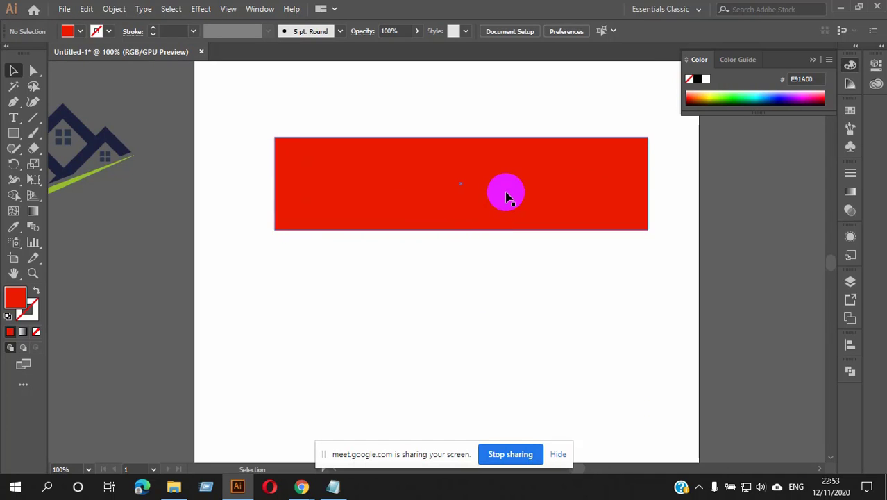
pyautogui.click(506, 197)
pyautogui.doubleClick(382, 198)
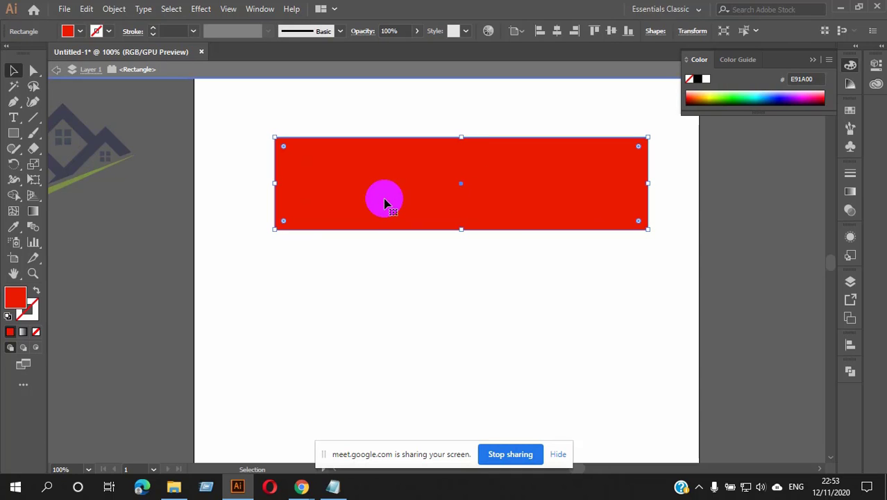
pyautogui.doubleClick(536, 287)
# Step: Try moving the red banner down off the "LOGO NAME" lettering twice, undoing each move
pyautogui.moveTo(511, 208); pyautogui.dragTo(502, 305)
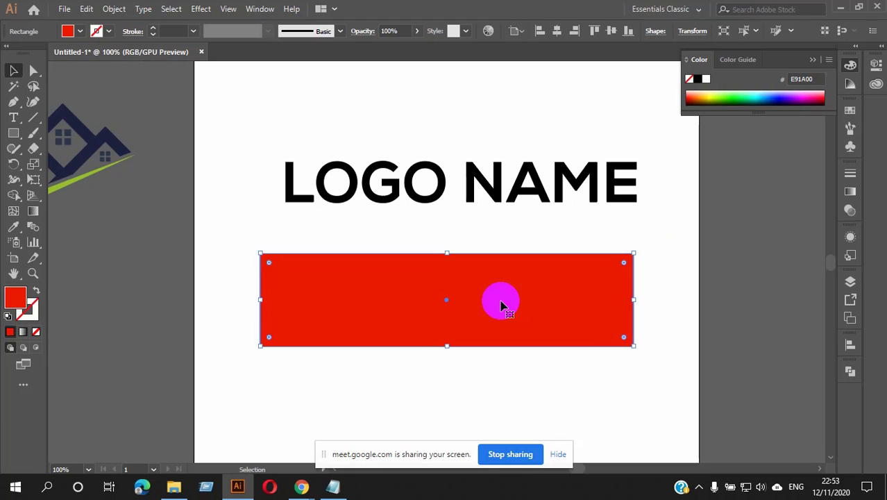
pyautogui.hotkey('ctrl', 'z')
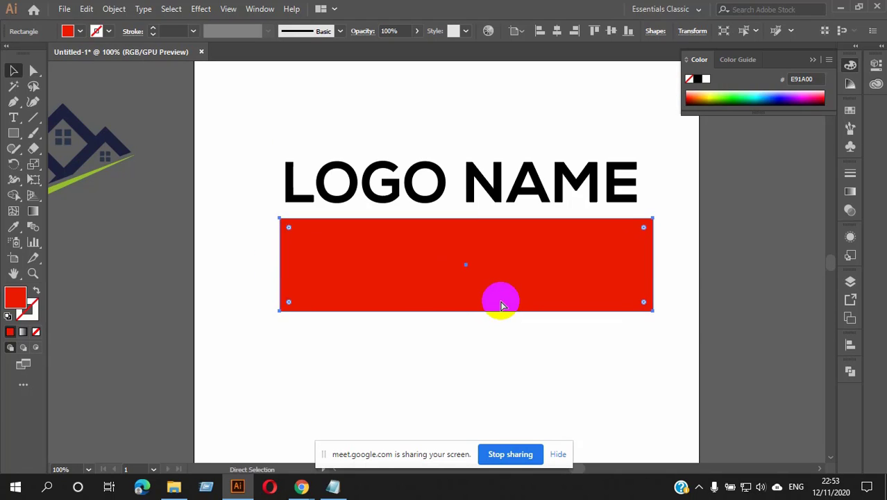
pyautogui.hotkey('ctrl', 'z')
pyautogui.moveTo(527, 207); pyautogui.dragTo(515, 336)
pyautogui.press('ctrl')
pyautogui.hotkey('ctrl', 'z')
pyautogui.click(519, 348)
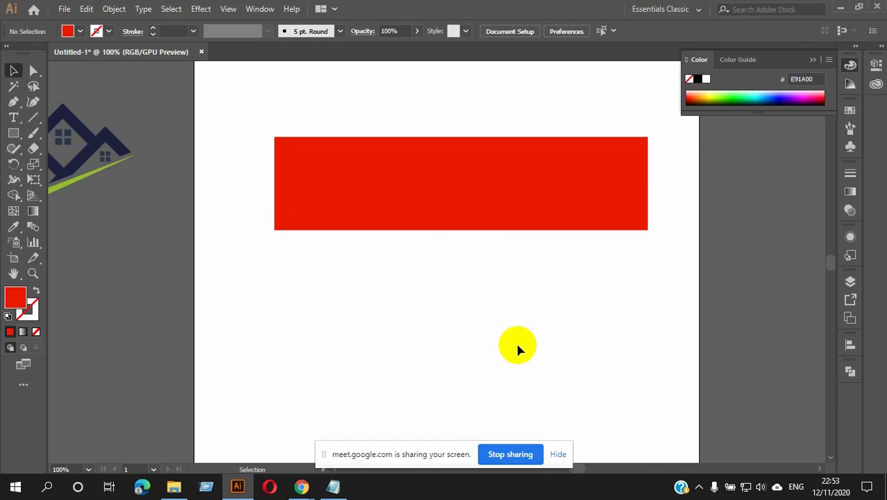
# Step: Move the red banner straight down below the "LOGO NAME" lettering and bring the lettering to the front
pyautogui.click(497, 201)
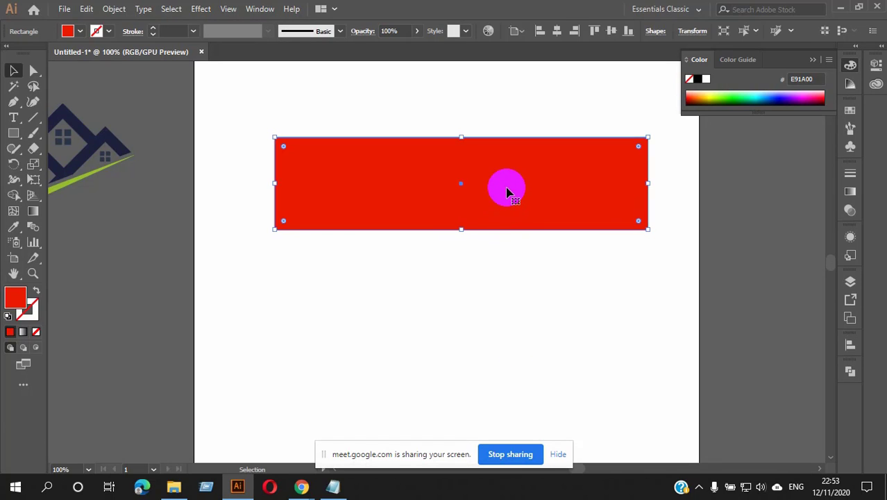
pyautogui.moveTo(507, 191); pyautogui.dragTo(506, 300)
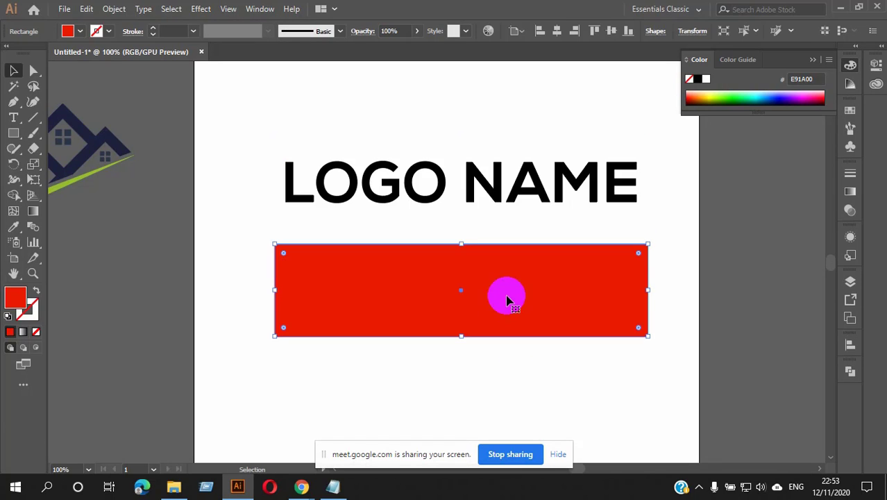
pyautogui.click(486, 184)
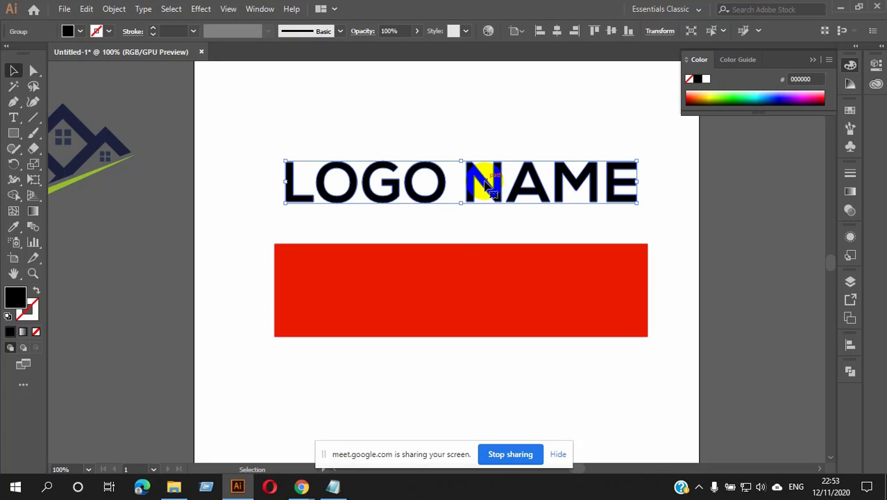
pyautogui.rightClick(485, 183)
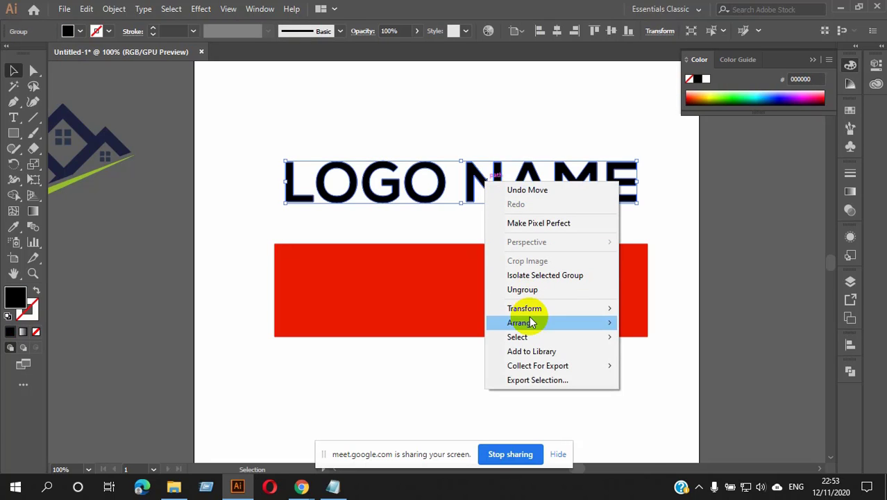
pyautogui.moveTo(548, 324)
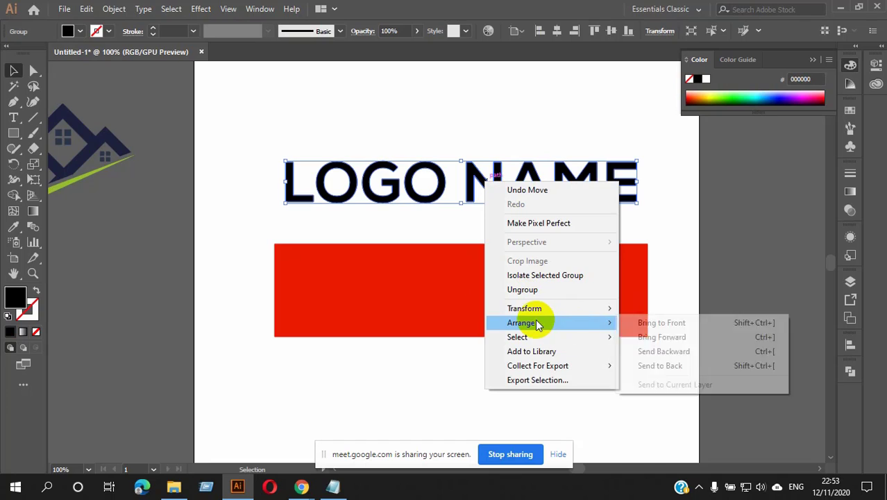
pyautogui.click(680, 323)
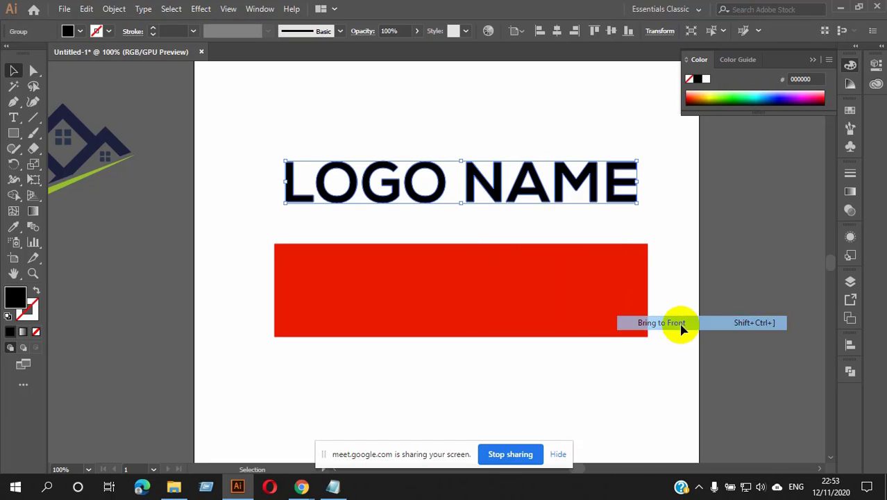
pyautogui.click(549, 349)
# Step: Move the red banner back up behind the "LOGO NAME" lettering and center the lettering on it
pyautogui.moveTo(520, 290); pyautogui.dragTo(507, 229)
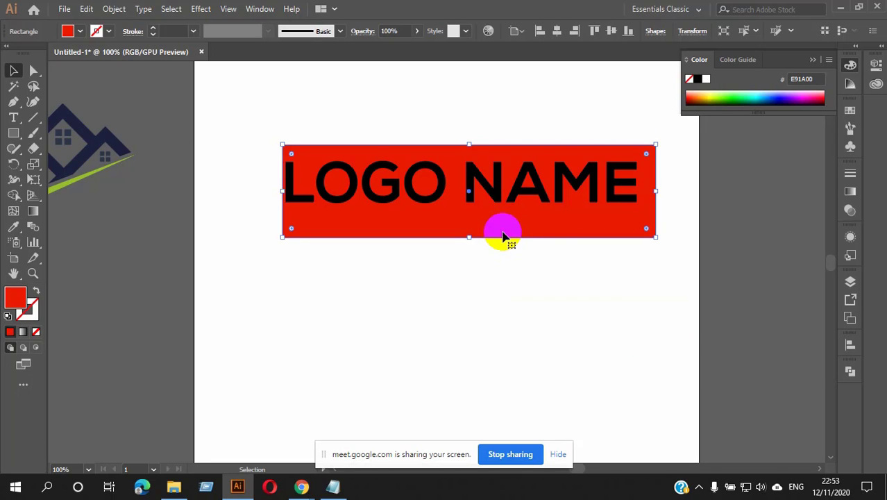
pyautogui.click(522, 292)
pyautogui.moveTo(505, 197)
pyautogui.mouseDown()
pyautogui.moveTo(521, 198)
pyautogui.moveTo(510, 206)
pyautogui.mouseUp()
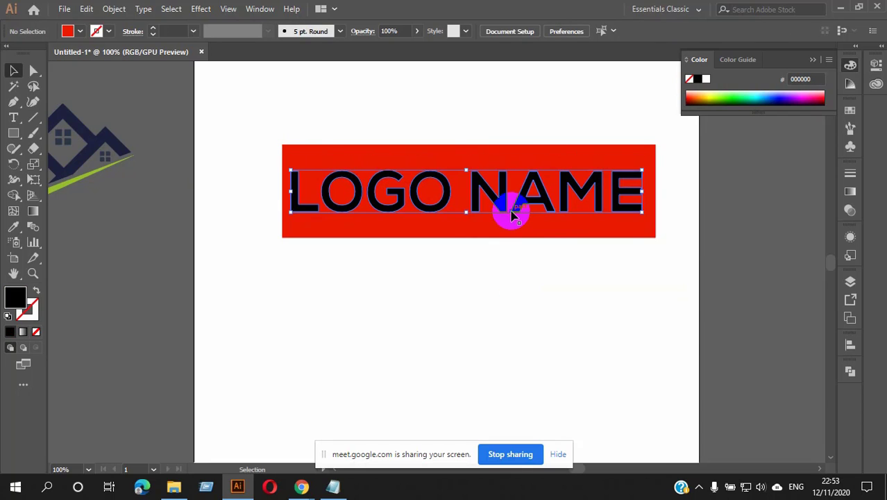
pyautogui.click(479, 238)
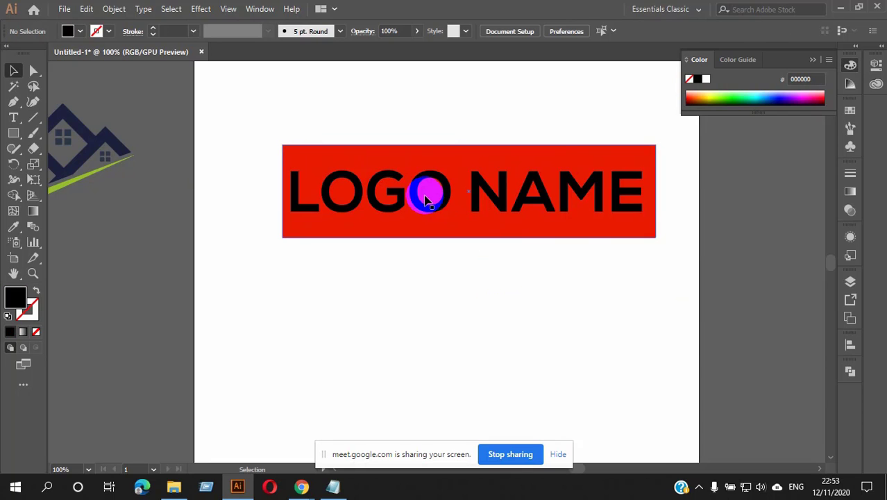
pyautogui.moveTo(418, 198); pyautogui.dragTo(418, 194)
# Step: Bring the red banner to the front again so it covers the centered "LOGO NAME" lettering
pyautogui.click(440, 235)
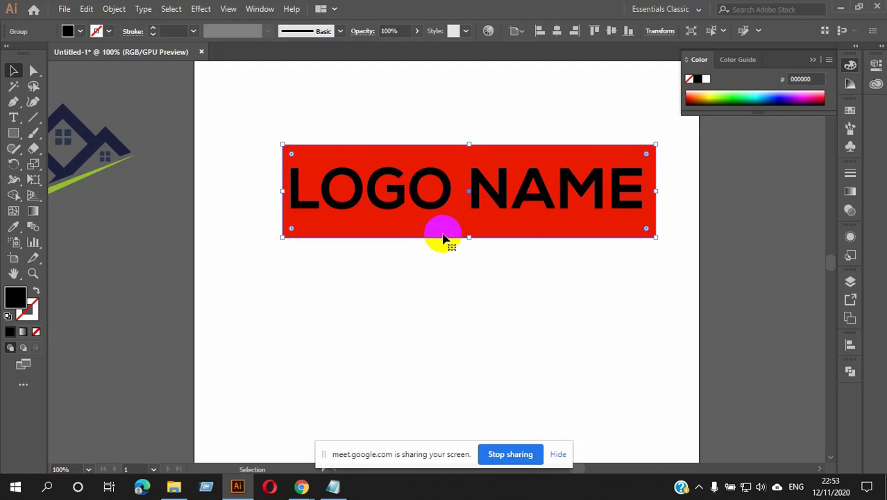
pyautogui.rightClick(439, 230)
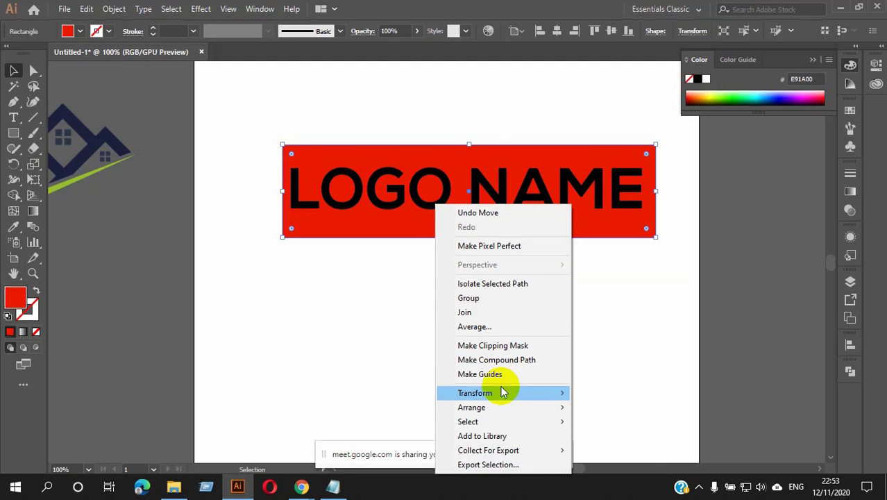
pyautogui.moveTo(497, 407)
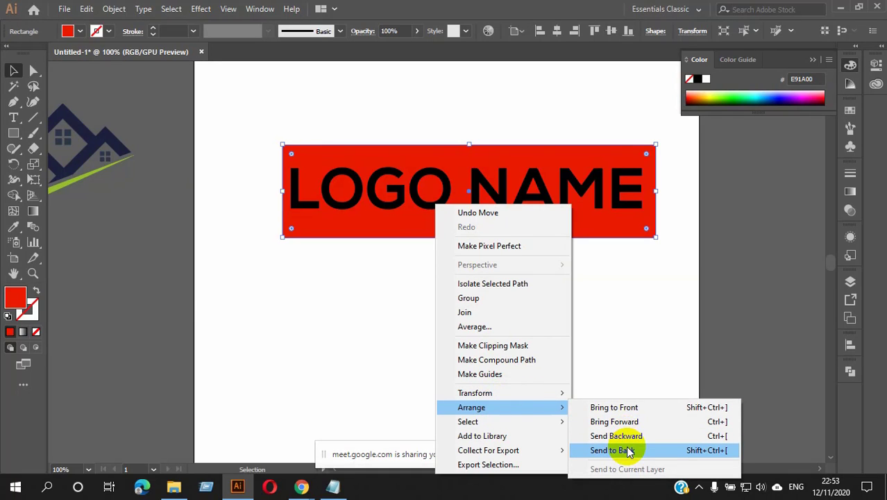
pyautogui.click(614, 407)
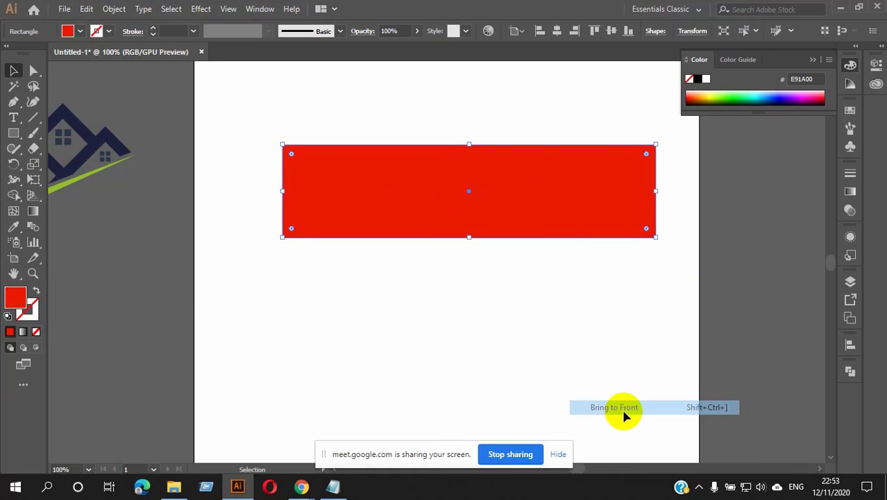
pyautogui.click(531, 263)
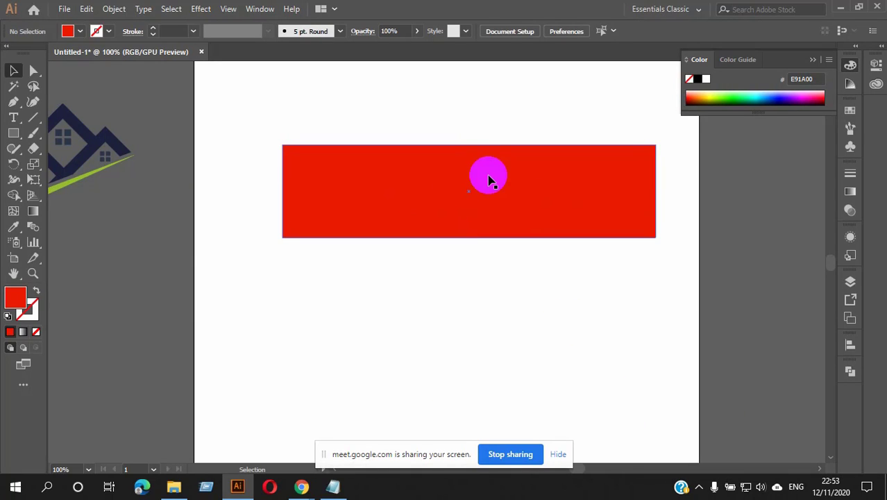
# Step: Shift the red banner slightly up and to the left, keeping it over the hidden lettering
pyautogui.moveTo(493, 179)
pyautogui.mouseDown()
pyautogui.moveTo(501, 293)
pyautogui.moveTo(490, 183)
pyautogui.mouseUp()
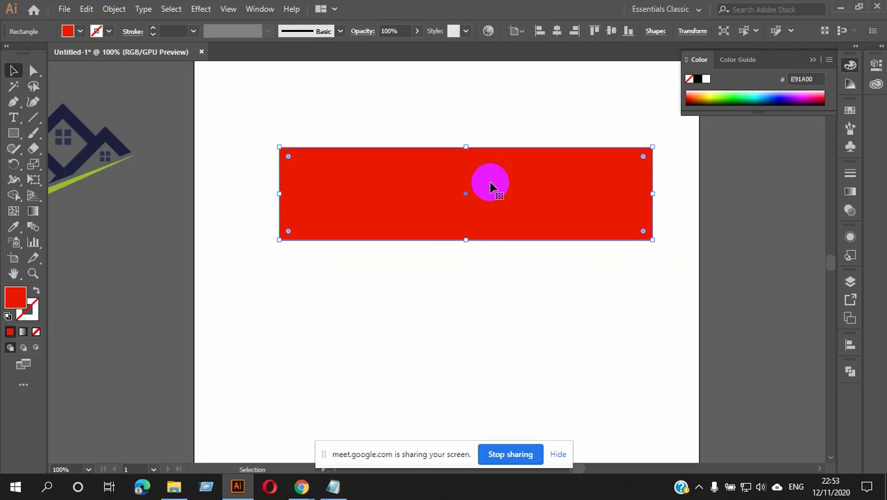
pyautogui.press('Up')
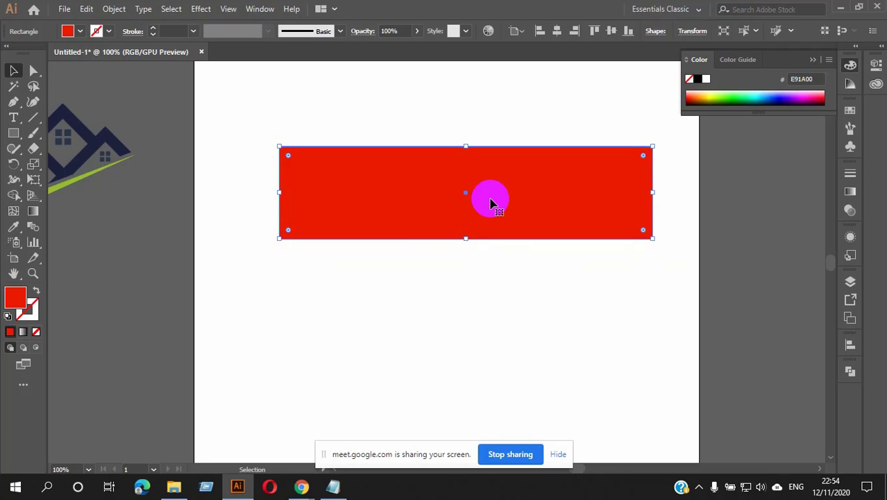
pyautogui.moveTo(490, 203)
pyautogui.mouseDown()
pyautogui.moveTo(487, 316)
pyautogui.moveTo(504, 210)
pyautogui.moveTo(489, 192)
pyautogui.moveTo(492, 200)
pyautogui.mouseUp()
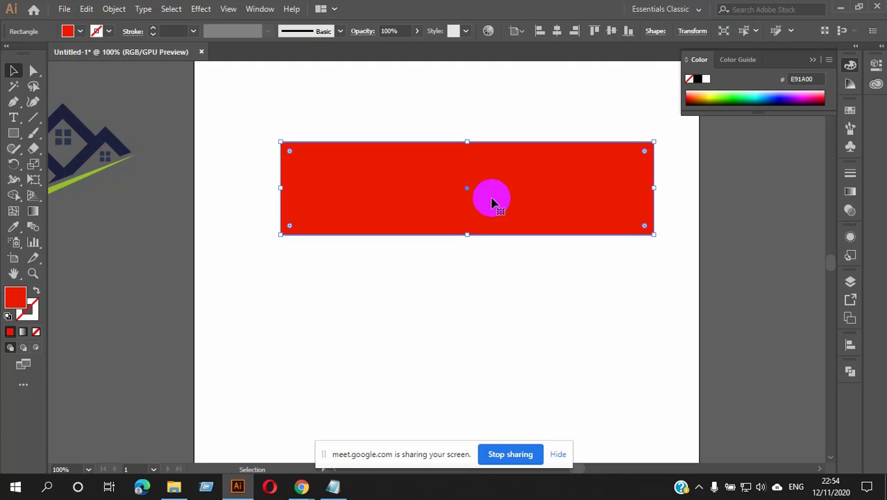
# Step: Switch to Outline view and examine the "LOGO NAME" lettering hidden behind the red banner
pyautogui.click(507, 280)
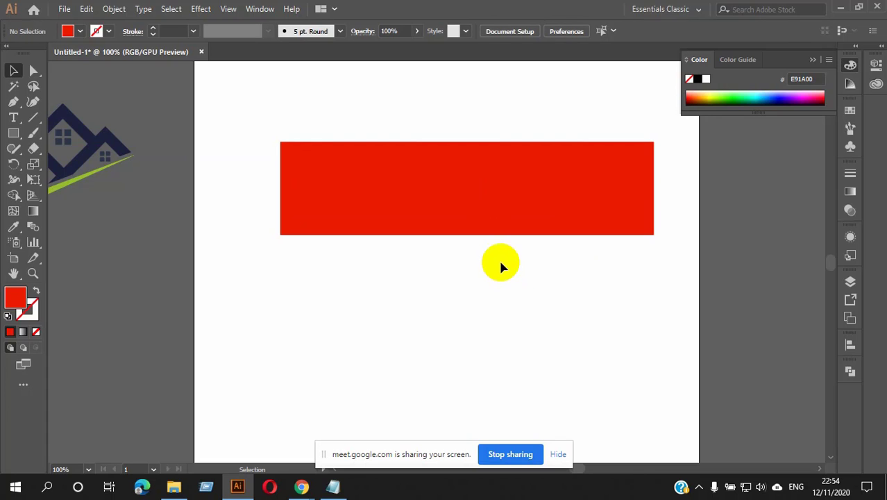
pyautogui.click(505, 215)
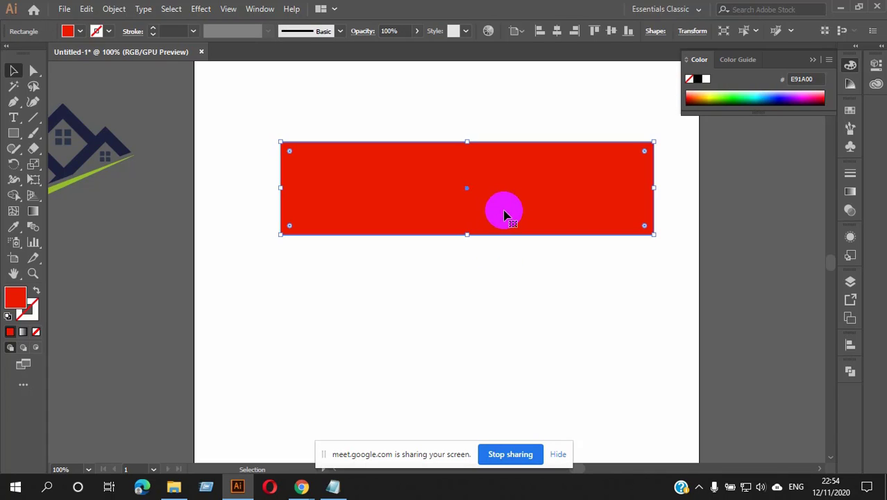
pyautogui.click(495, 347)
pyautogui.click(491, 228)
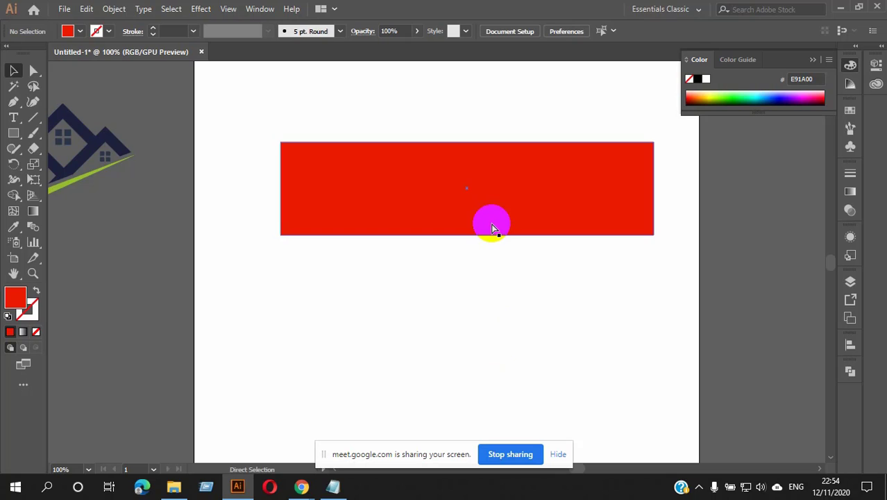
pyautogui.hotkey('ctrl', 'y')
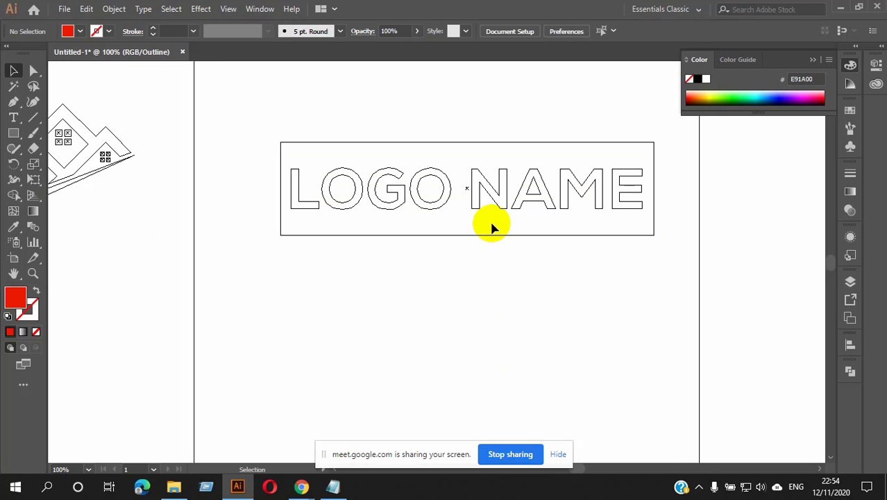
pyautogui.scroll(-3, 402, 151)
pyautogui.scroll(4, 402, 151)
pyautogui.scroll(-2, 420, 186)
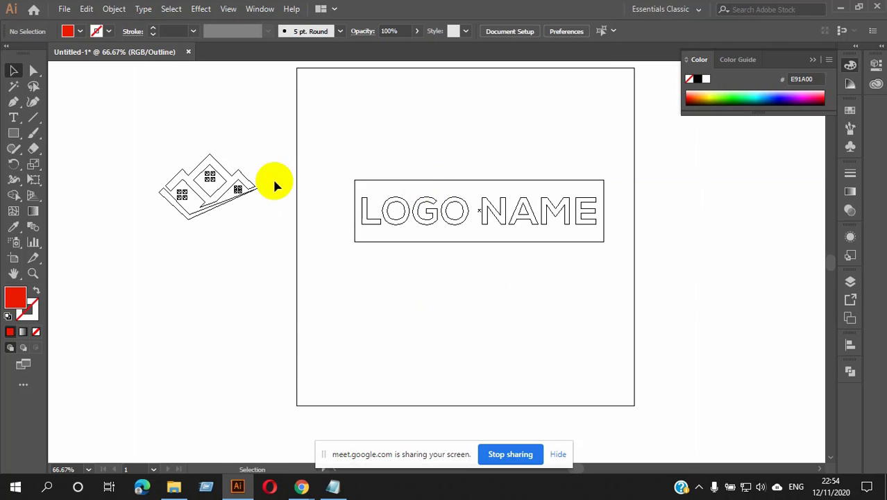
pyautogui.scroll(2, 490, 206)
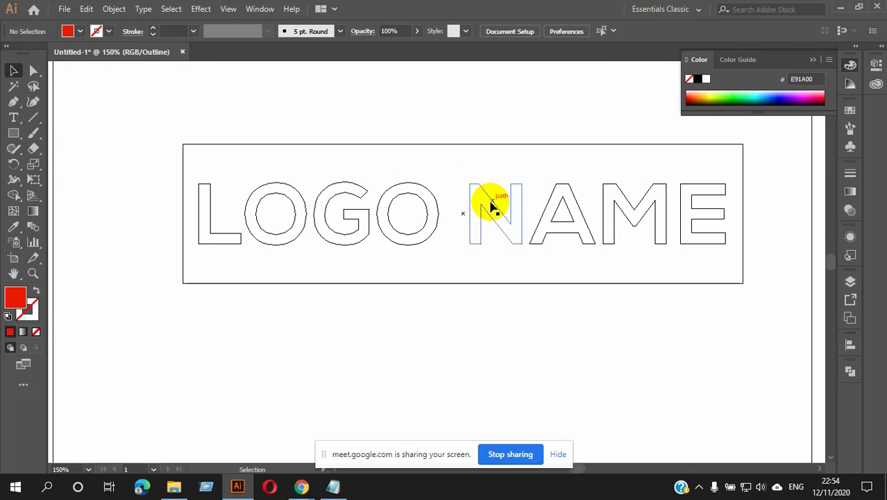
# Step: Bring the "LOGO NAME" lettering to the front of the banner and return to the normal preview display
pyautogui.click(489, 206)
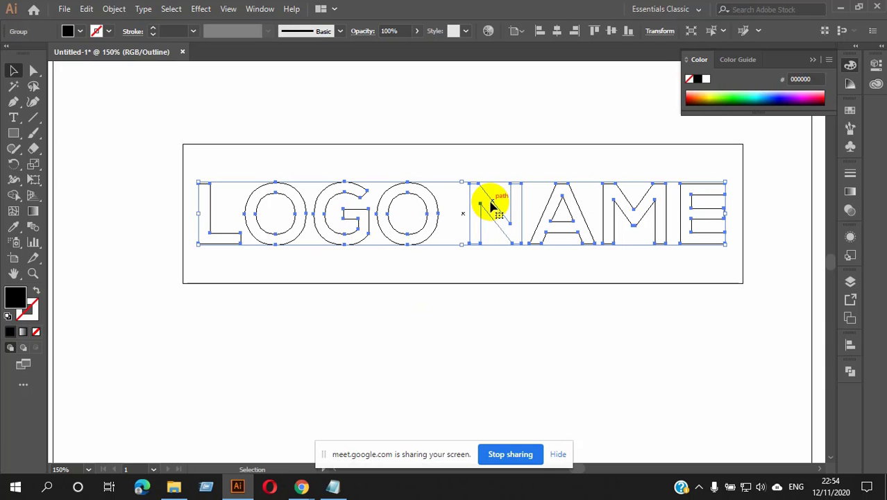
pyautogui.rightClick(490, 206)
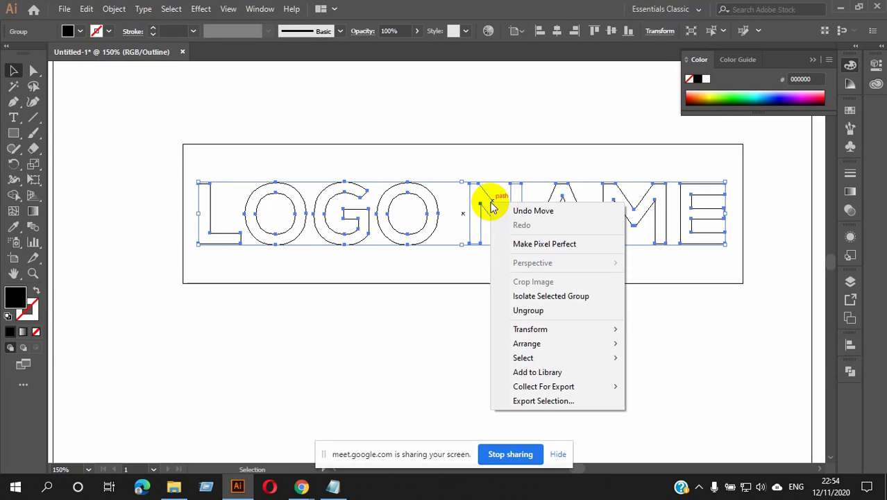
pyautogui.moveTo(533, 345)
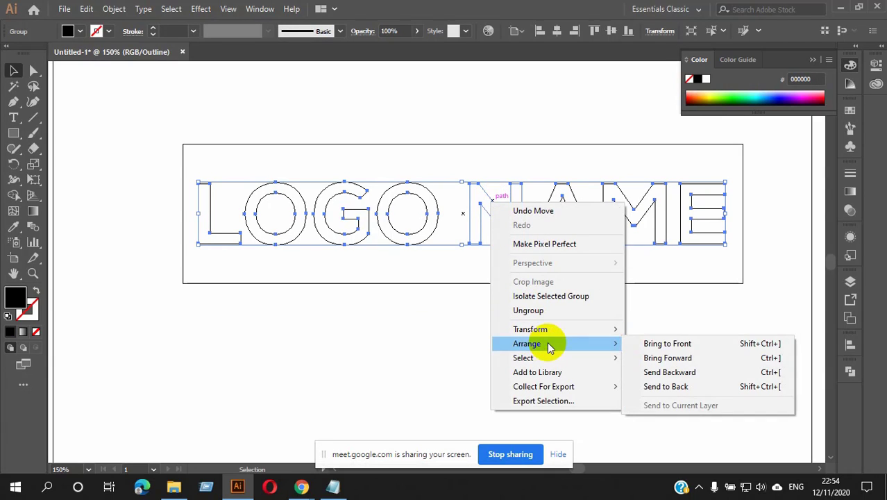
pyautogui.click(663, 346)
pyautogui.press('a')
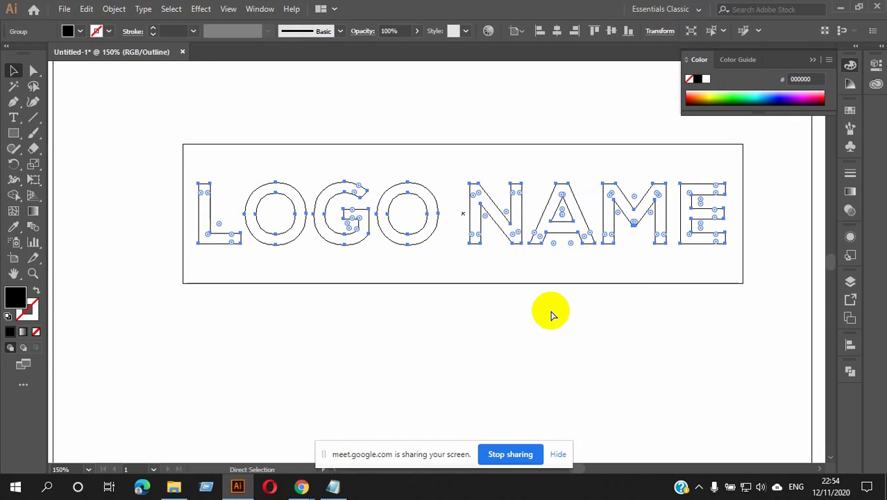
pyautogui.hotkey('ctrl', 'y')
pyautogui.press('v')
pyautogui.click(578, 378)
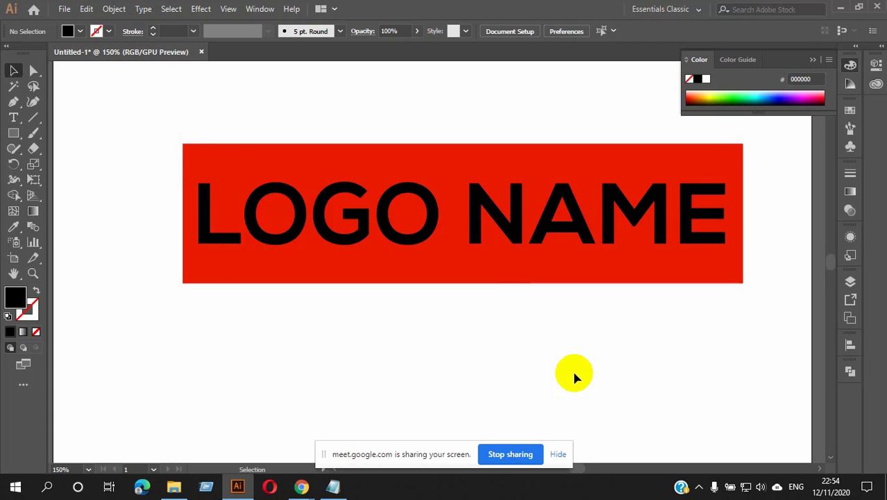
# Step: Delete the "LOGO NAME" lettering together with the red banner from the artboard
pyautogui.click(486, 215)
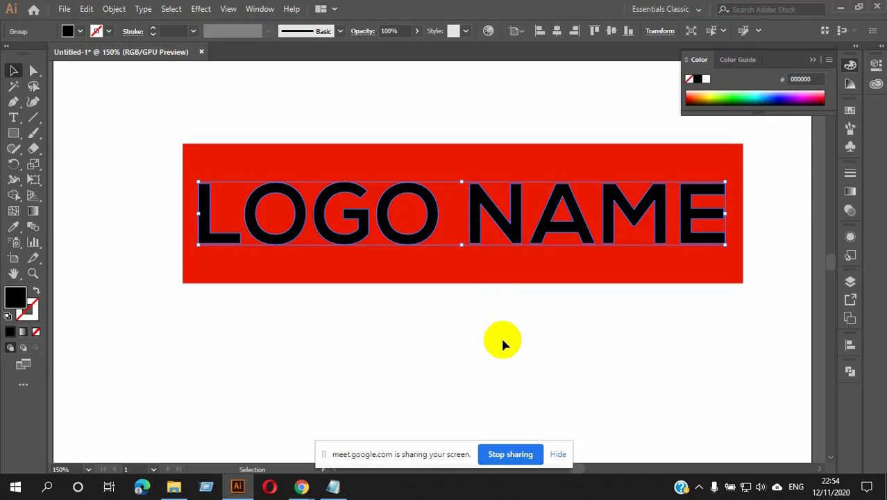
pyautogui.click(397, 131)
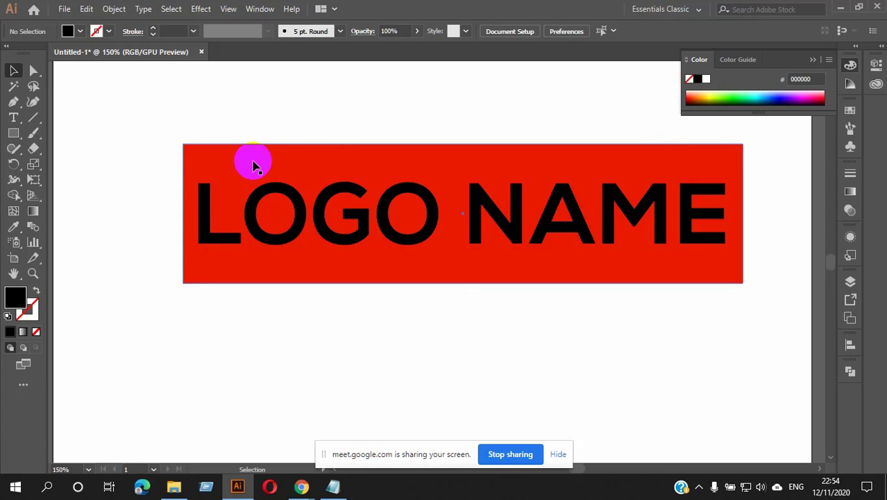
pyautogui.moveTo(209, 125); pyautogui.dragTo(730, 357)
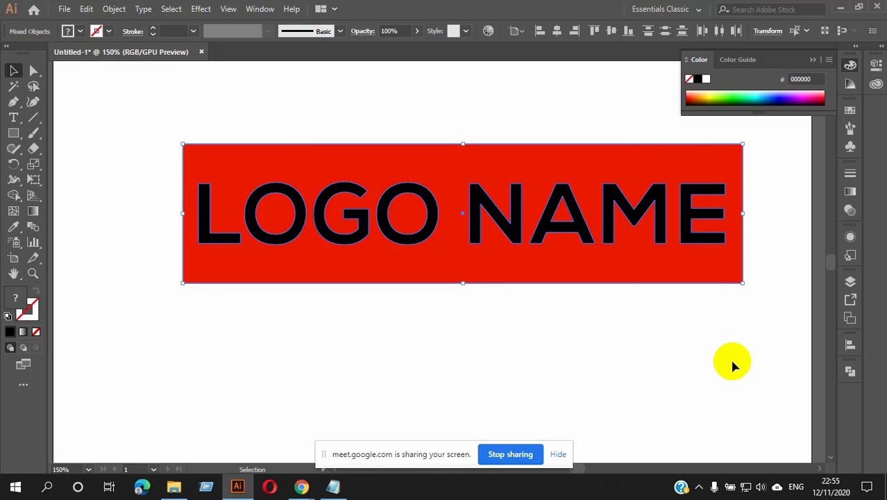
pyautogui.press('Delete')
pyautogui.scroll(-2, 416, 303)
pyautogui.scroll(-1, 397, 278)
pyautogui.scroll(1, 394, 208)
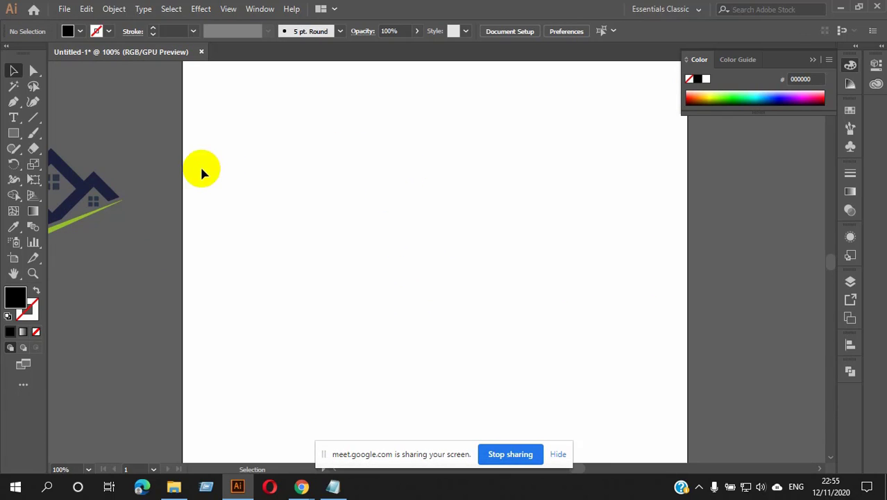
# Step: Try drawing sloped lines on the empty artboard with the Line Segment tool and undo them
pyautogui.click(35, 119)
pyautogui.moveTo(304, 196); pyautogui.dragTo(566, 287)
pyautogui.hotkey('ctrl', 'z')
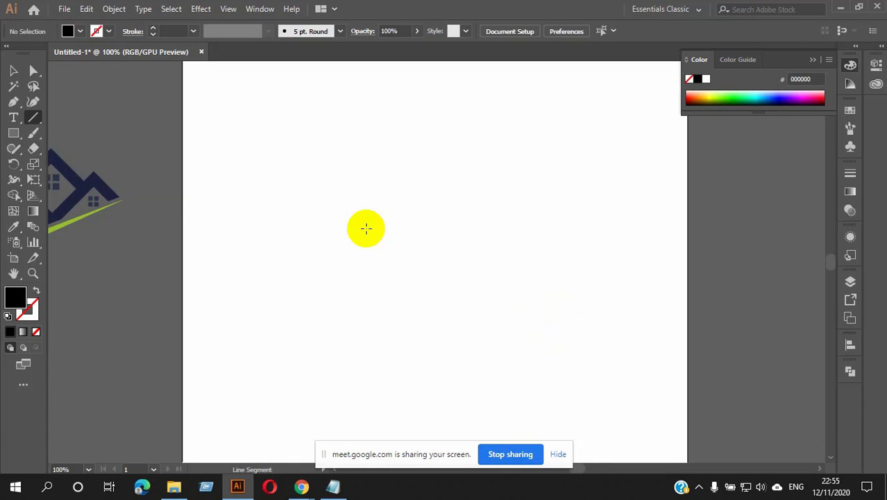
pyautogui.moveTo(338, 198); pyautogui.dragTo(507, 188)
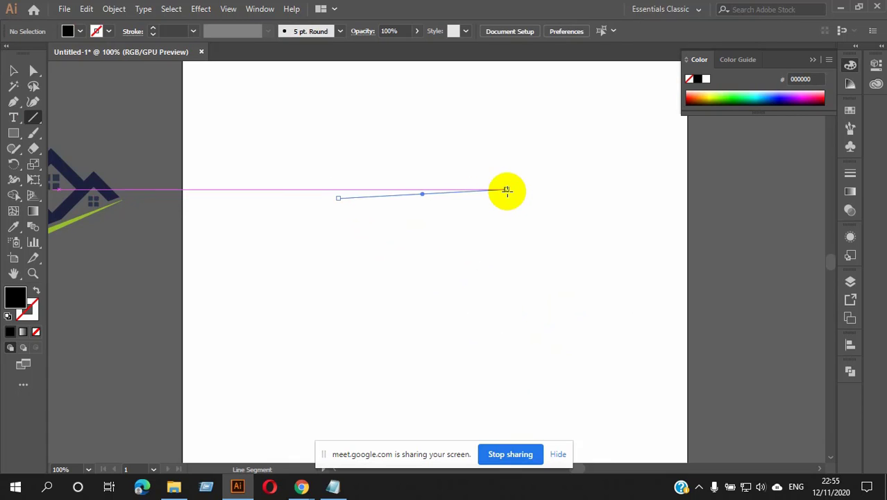
pyautogui.click(330, 205)
pyautogui.click(458, 278)
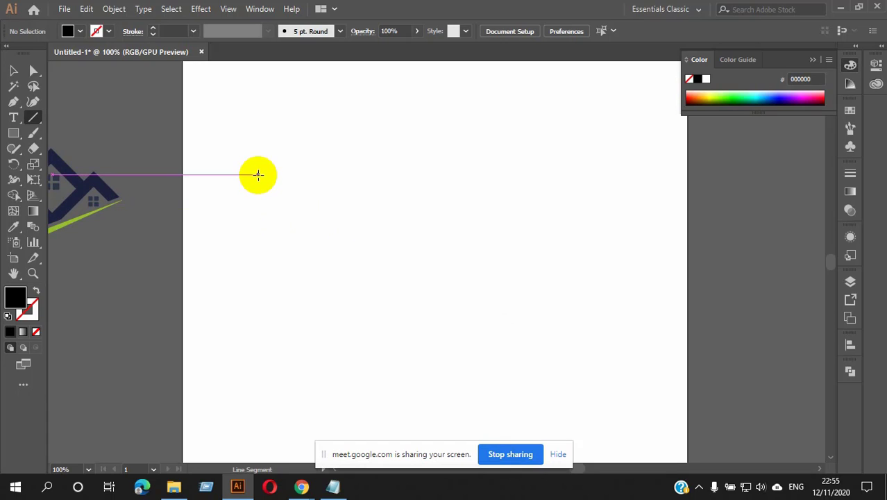
# Step: Draw a long horizontal line across the upper part of the artboard and give it a black stroke
pyautogui.moveTo(250, 192); pyautogui.dragTo(646, 189)
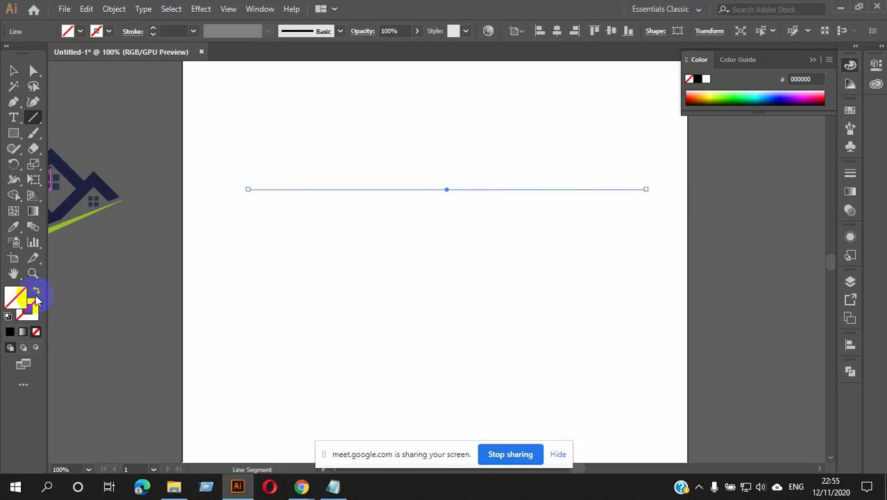
pyautogui.click(698, 80)
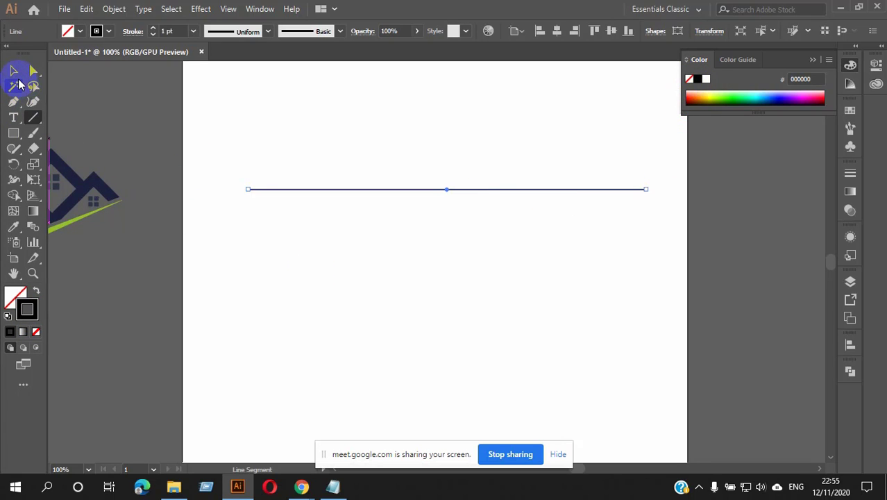
# Step: Draw a second, slightly shorter horizontal line above the first one with the Pen tool
pyautogui.click(16, 84)
pyautogui.click(13, 102)
pyautogui.click(255, 142)
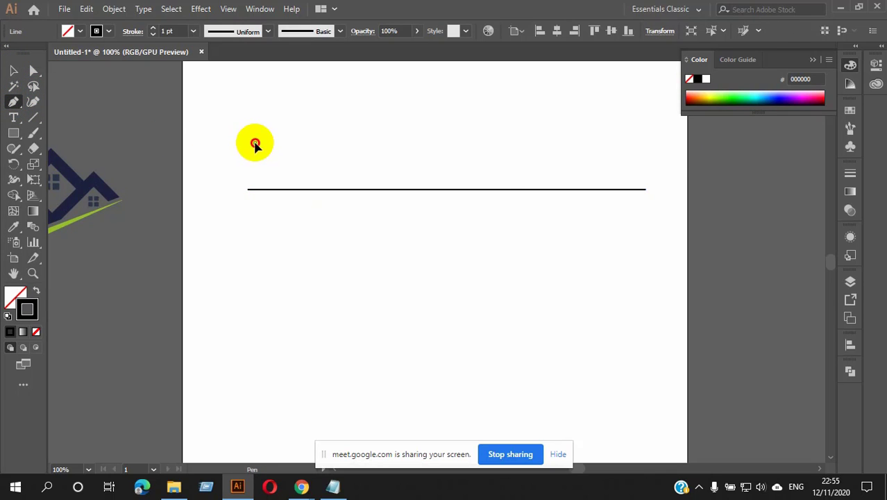
pyautogui.click(639, 143)
pyautogui.press('Escape')
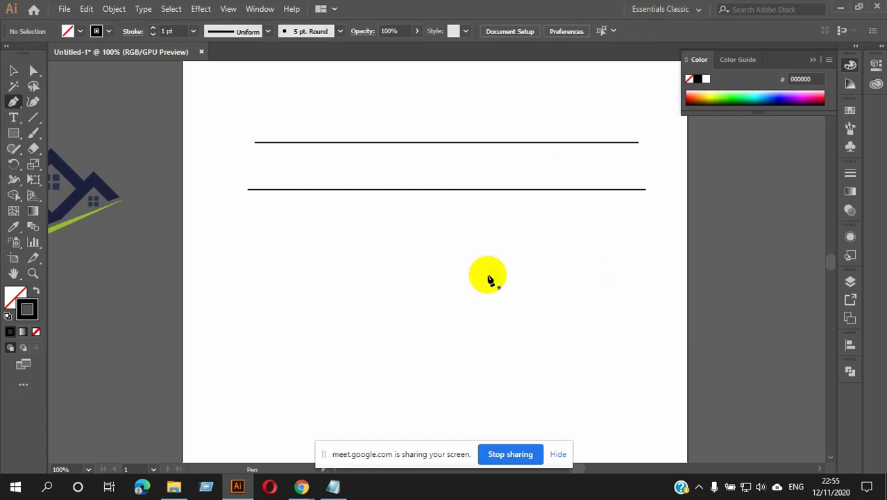
# Step: Compare the line made with the Line Segment tool with the one made with the Pen tool
pyautogui.click(14, 70)
pyautogui.click(399, 189)
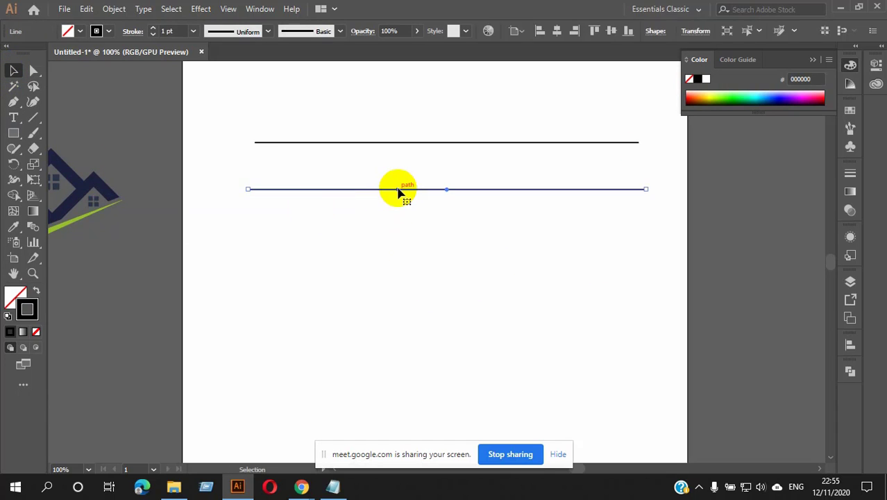
pyautogui.click(421, 268)
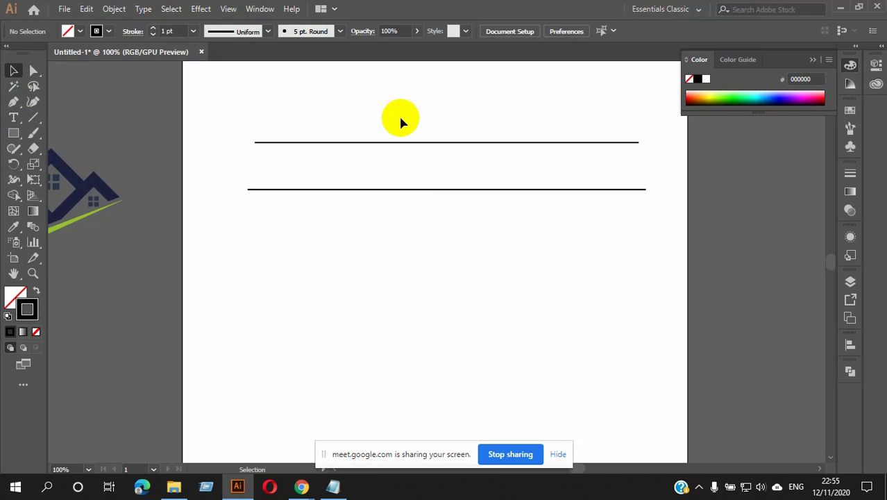
pyautogui.scroll(4, 455, 142)
pyautogui.scroll(-7, 455, 145)
pyautogui.scroll(5, 456, 144)
pyautogui.scroll(-3, 455, 144)
pyautogui.scroll(3, 429, 189)
pyautogui.scroll(-3, 431, 189)
# Step: Delete both horizontal lines from the artboard
pyautogui.moveTo(432, 167); pyautogui.dragTo(460, 224)
pyautogui.press('Delete')
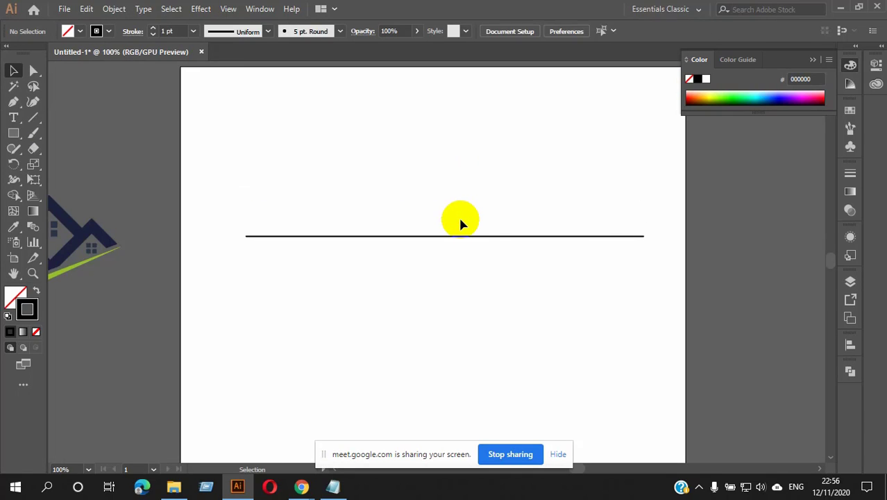
pyautogui.click(456, 237)
pyautogui.press('Delete')
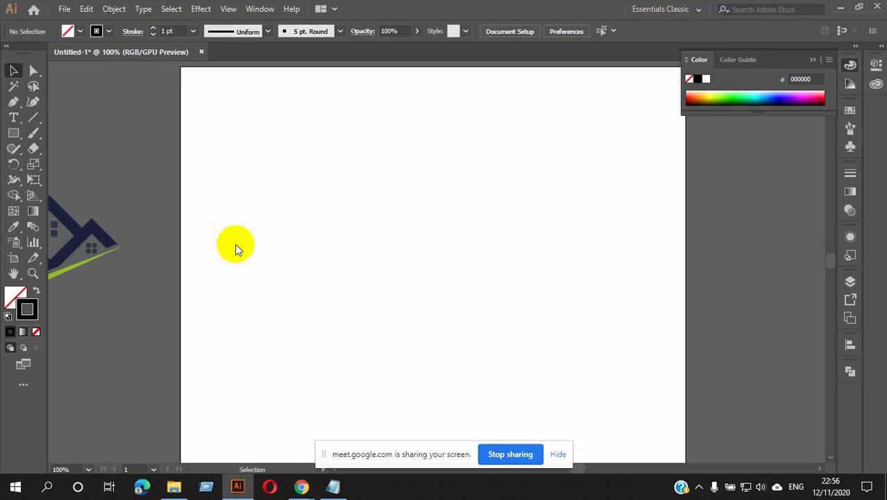
# Step: Draw a Line Segment, trying different angles including 45°, and finish it as a horizontal line in the artboard's upper half
pyautogui.click(30, 120)
pyautogui.moveTo(276, 246); pyautogui.dragTo(475, 274)
pyautogui.scroll(-1, 586, 247)
pyautogui.moveTo(419, 237); pyautogui.dragTo(640, 255)
pyautogui.moveTo(594, 260); pyautogui.dragTo(593, 134)
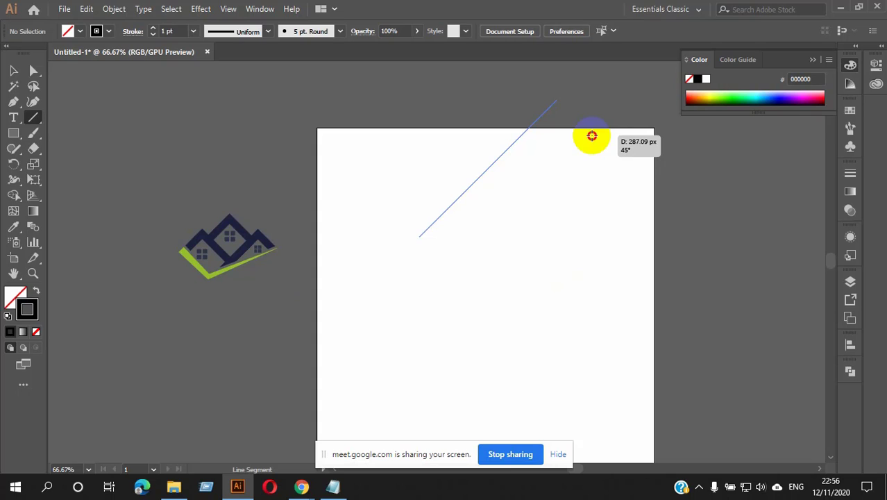
pyautogui.moveTo(592, 135)
pyautogui.mouseDown()
pyautogui.moveTo(537, 196)
pyautogui.moveTo(507, 131)
pyautogui.moveTo(469, 104)
pyautogui.moveTo(460, 66)
pyautogui.moveTo(301, 202)
pyautogui.moveTo(220, 206)
pyautogui.moveTo(299, 236)
pyautogui.moveTo(320, 209)
pyautogui.moveTo(270, 191)
pyautogui.moveTo(286, 275)
pyautogui.moveTo(404, 317)
pyautogui.moveTo(519, 291)
pyautogui.moveTo(603, 204)
pyautogui.moveTo(548, 205)
pyautogui.moveTo(604, 176)
pyautogui.moveTo(520, 272)
pyautogui.moveTo(560, 204)
pyautogui.moveTo(594, 180)
pyautogui.mouseUp()
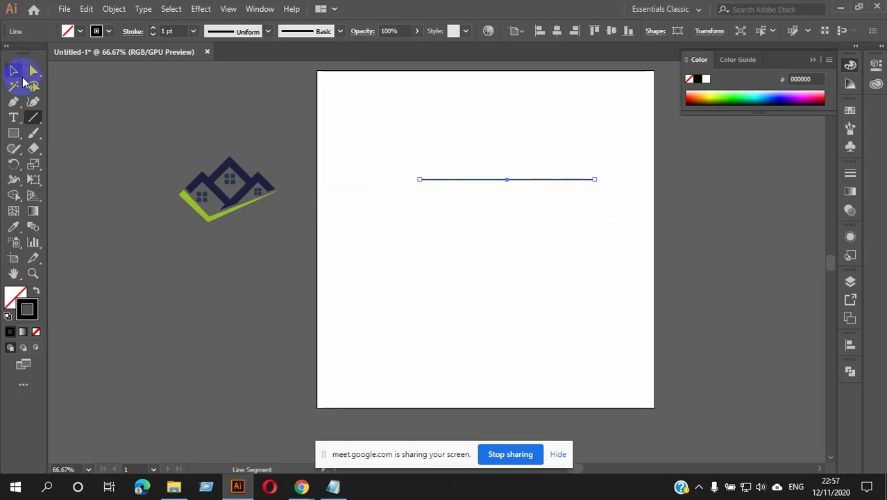
# Step: Select the horizontal line on the artboard and delete it
pyautogui.click(15, 72)
pyautogui.moveTo(450, 125); pyautogui.dragTo(517, 232)
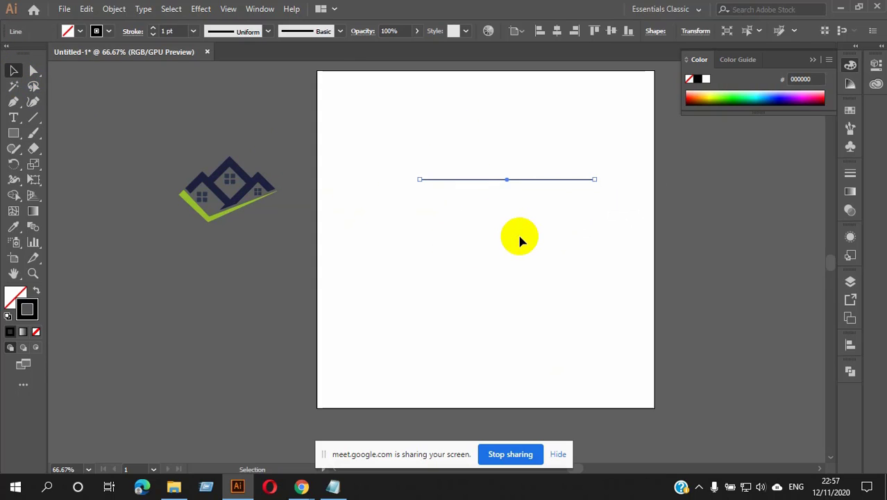
pyautogui.press('Delete')
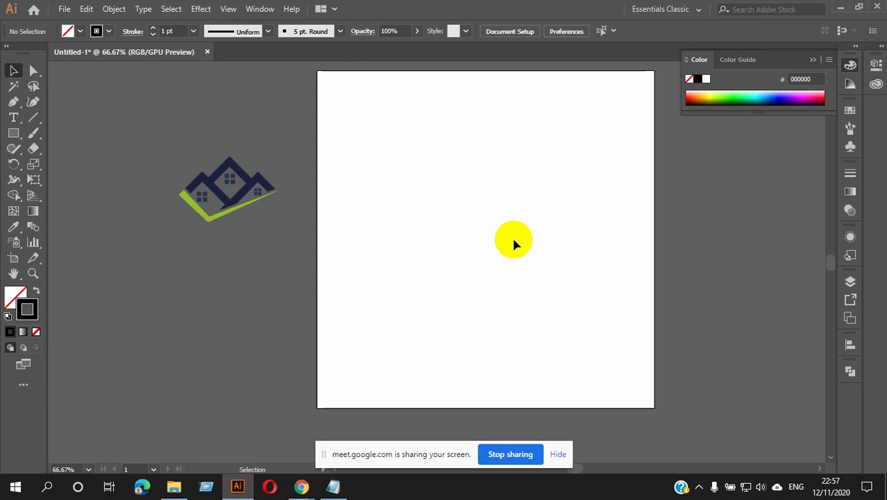
pyautogui.moveTo(409, 200); pyautogui.dragTo(617, 217)
pyautogui.click(19, 78)
pyautogui.click(433, 183)
pyautogui.moveTo(434, 170); pyautogui.dragTo(542, 268)
pyautogui.press('Delete')
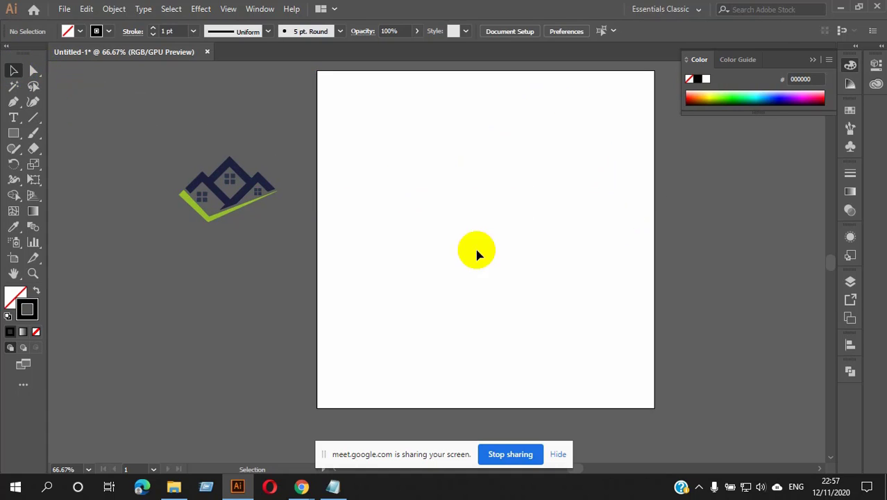
# Step: Start a Pen path in the artboard's left half, replacing the curved starting anchor with a plain corner point
pyautogui.click(12, 104)
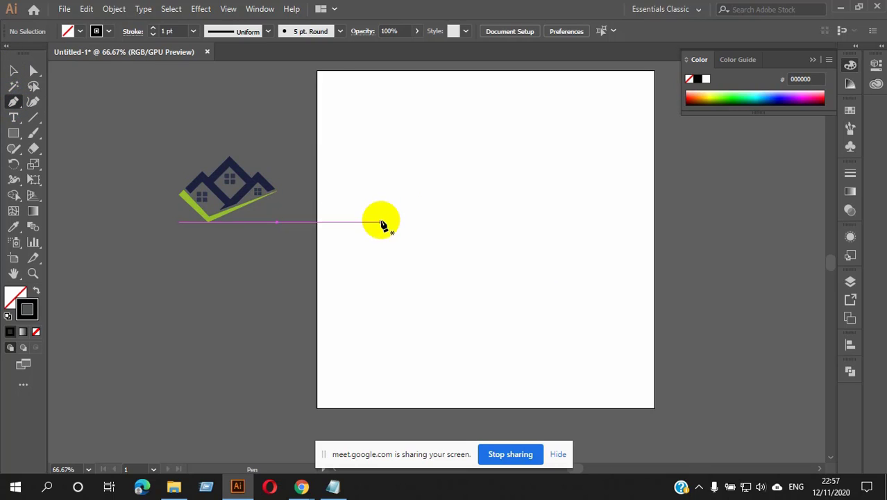
pyautogui.moveTo(403, 242); pyautogui.dragTo(451, 230)
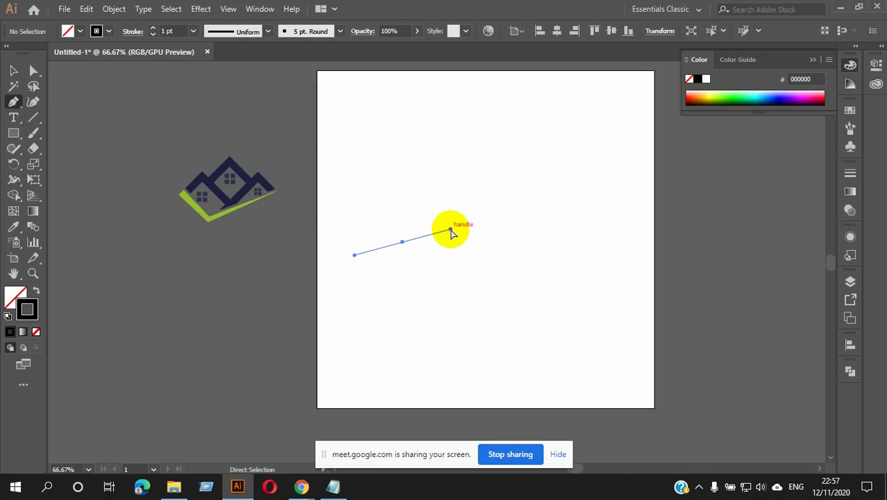
pyautogui.hotkey('ctrl', 'z')
pyautogui.click(389, 241)
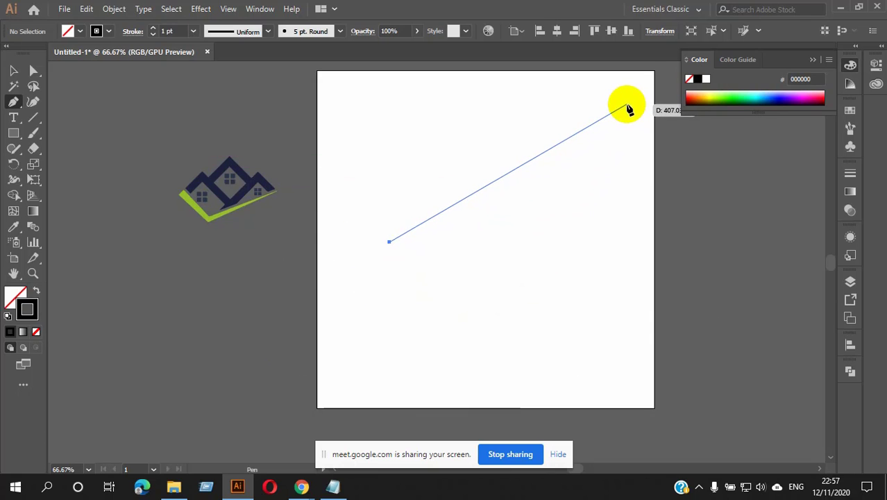
# Step: Finish the diagonal pen line at the artboard's upper-right corner and delete the path
pyautogui.click(657, 71)
pyautogui.scroll(1, 657, 71)
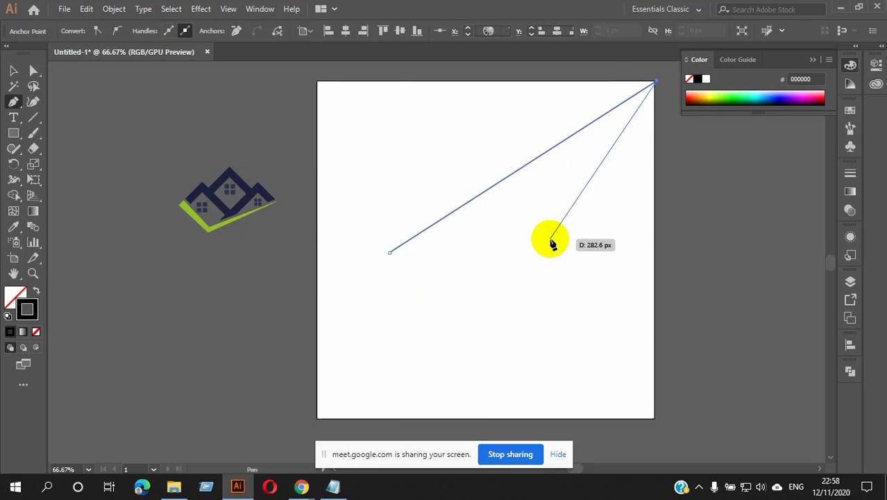
pyautogui.click(13, 70)
pyautogui.click(529, 374)
pyautogui.moveTo(397, 184); pyautogui.dragTo(491, 311)
pyautogui.press('Delete')
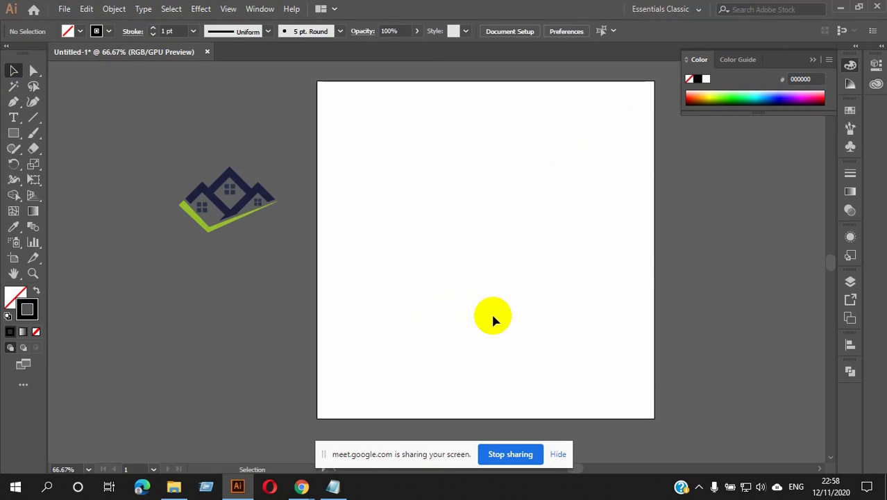
pyautogui.scroll(-2, 491, 311)
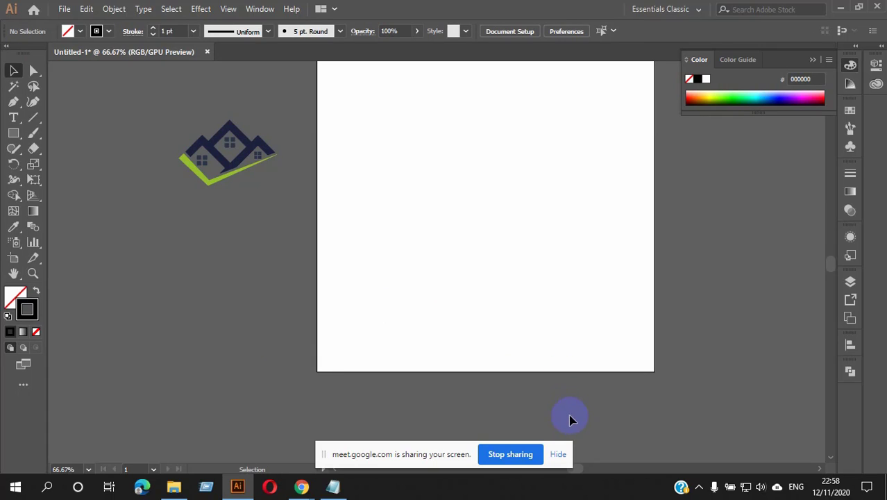
pyautogui.scroll(1, 550, 340)
pyautogui.scroll(1, 455, 212)
pyautogui.scroll(-1, 455, 215)
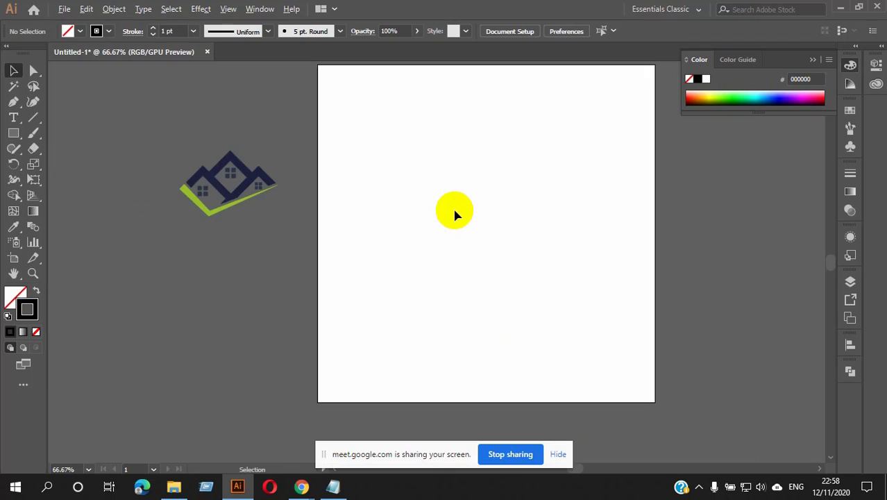
pyautogui.moveTo(518, 230); pyautogui.dragTo(451, 211)
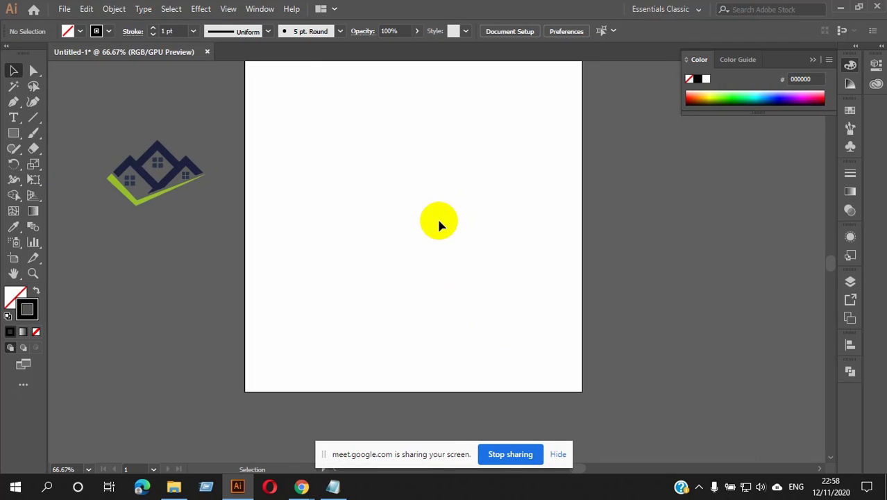
pyautogui.scroll(2, 439, 216)
pyautogui.scroll(-1, 445, 212)
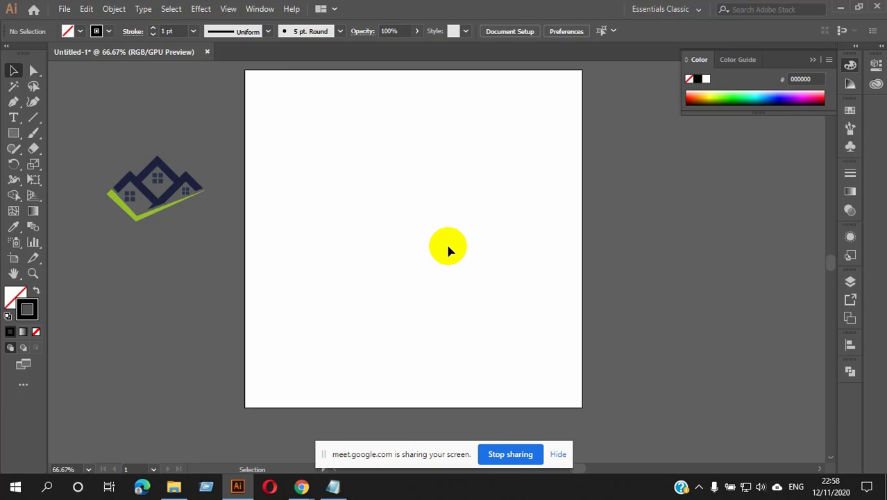
# Step: Draw a large unfilled square with the black 1 pt stroke and move it closer to the artboard's centre
pyautogui.click(13, 133)
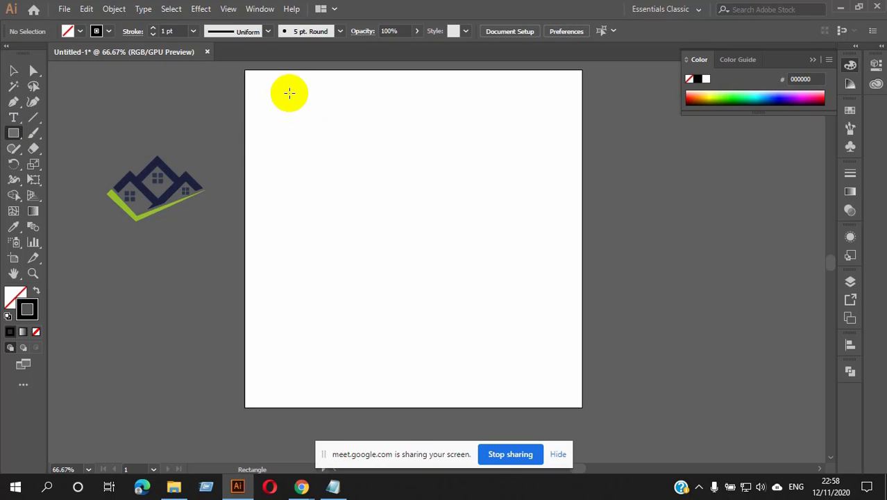
pyautogui.moveTo(270, 94); pyautogui.dragTo(539, 290)
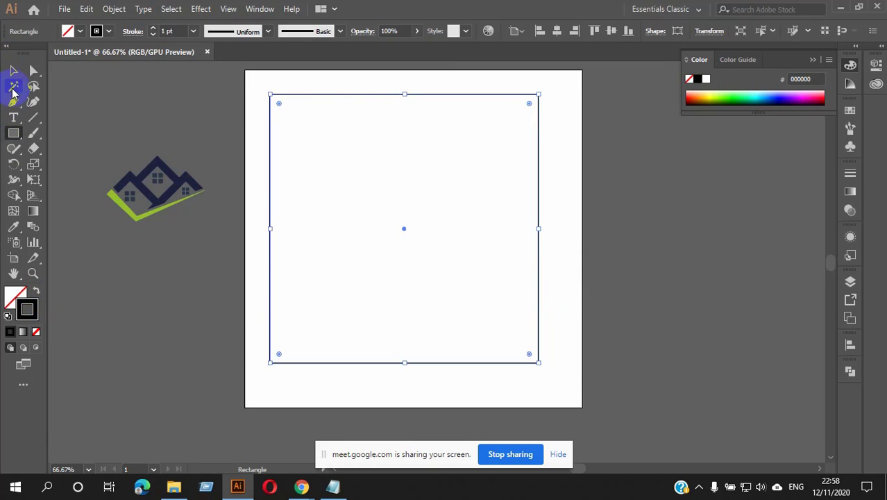
pyautogui.click(14, 70)
pyautogui.click(591, 267)
pyautogui.moveTo(539, 247); pyautogui.dragTo(554, 249)
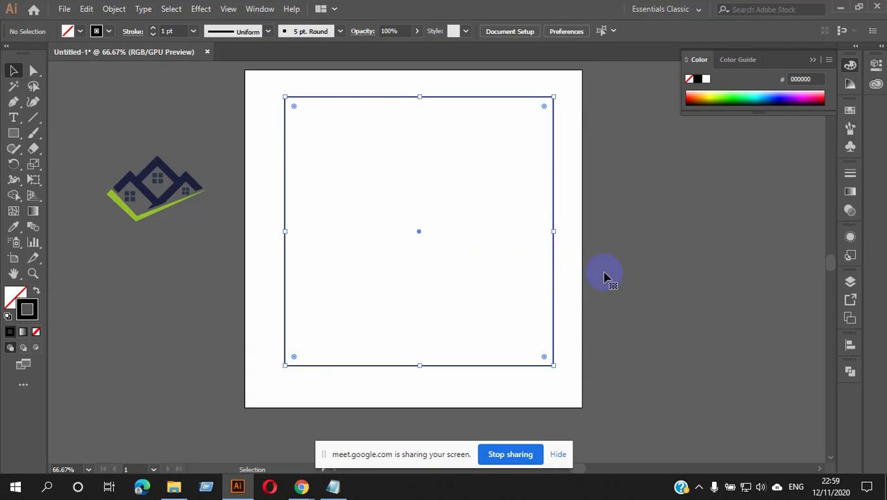
pyautogui.click(628, 283)
pyautogui.click(340, 94)
pyautogui.click(664, 200)
# Step: Draw a smaller square inside the upper-left part of the large square
pyautogui.click(14, 134)
pyautogui.moveTo(316, 146); pyautogui.dragTo(414, 244)
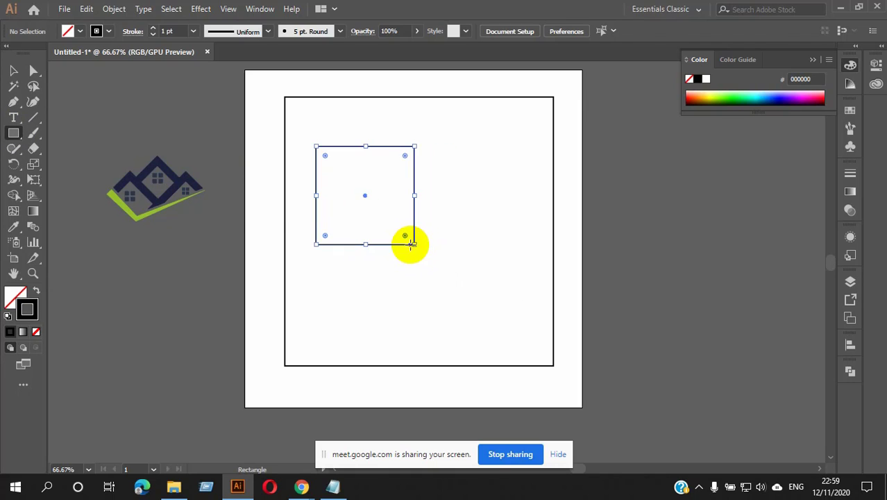
pyautogui.click(10, 69)
pyautogui.click(612, 228)
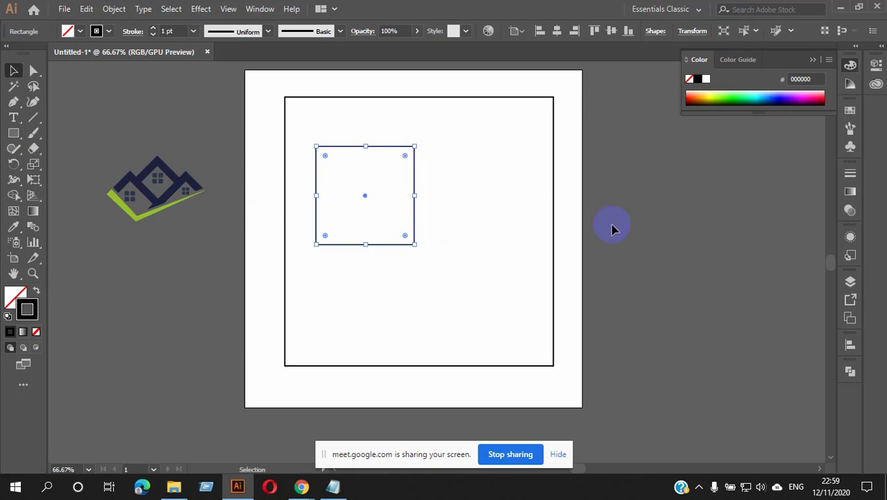
# Step: Duplicate the small square horizontally to its right, inside the large square
pyautogui.click(410, 195)
pyautogui.moveTo(365, 196); pyautogui.dragTo(485, 199)
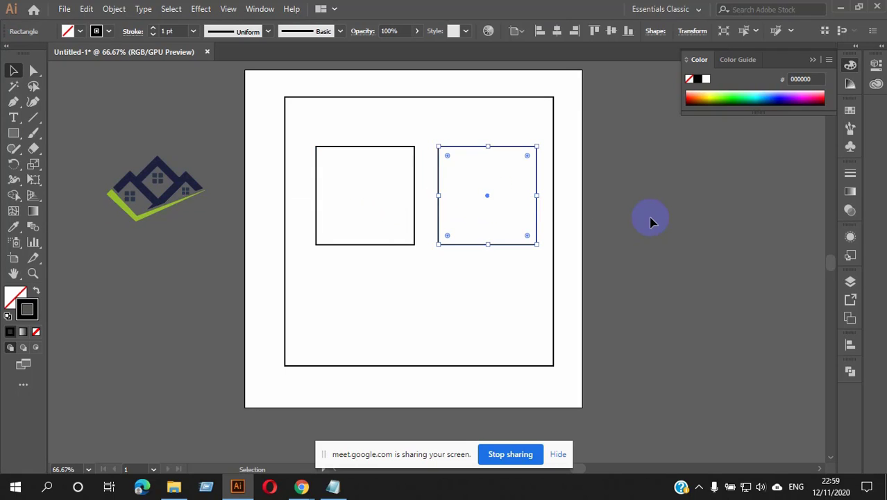
pyautogui.click(627, 224)
# Step: Move the left small square off the artboard to the space below the house logo
pyautogui.scroll(-3, 448, 133)
pyautogui.scroll(2, 444, 146)
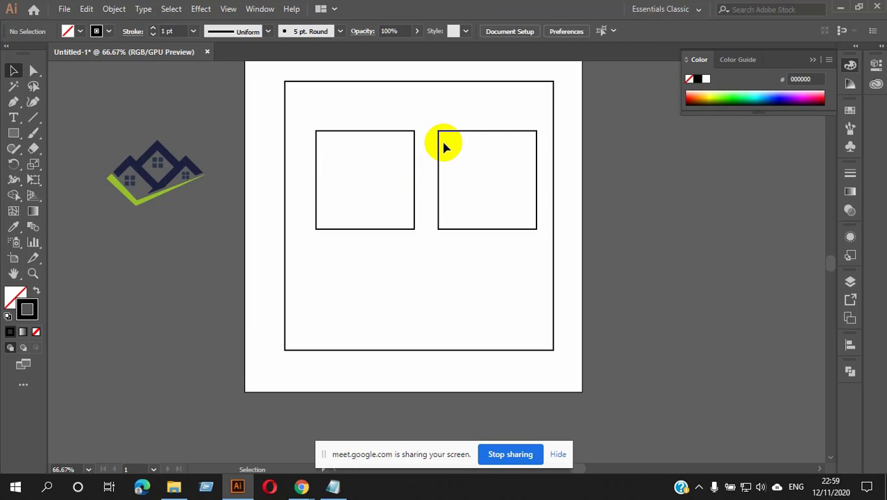
pyautogui.click(399, 130)
pyautogui.click(674, 215)
pyautogui.scroll(-3, 427, 140)
pyautogui.moveTo(396, 102); pyautogui.dragTo(251, 202)
pyautogui.scroll(4, 402, 168)
pyautogui.moveTo(461, 166); pyautogui.dragTo(442, 150)
pyautogui.click(618, 212)
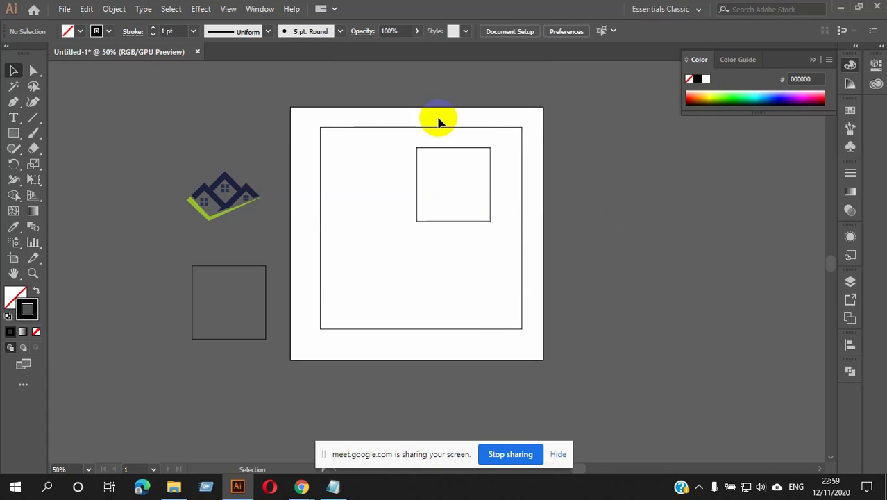
# Step: Select the large square and the small square inside it in turn to compare their bounds
pyautogui.moveTo(424, 114); pyautogui.dragTo(495, 186)
pyautogui.click(655, 240)
pyautogui.scroll(2, 417, 153)
pyautogui.scroll(-2, 418, 153)
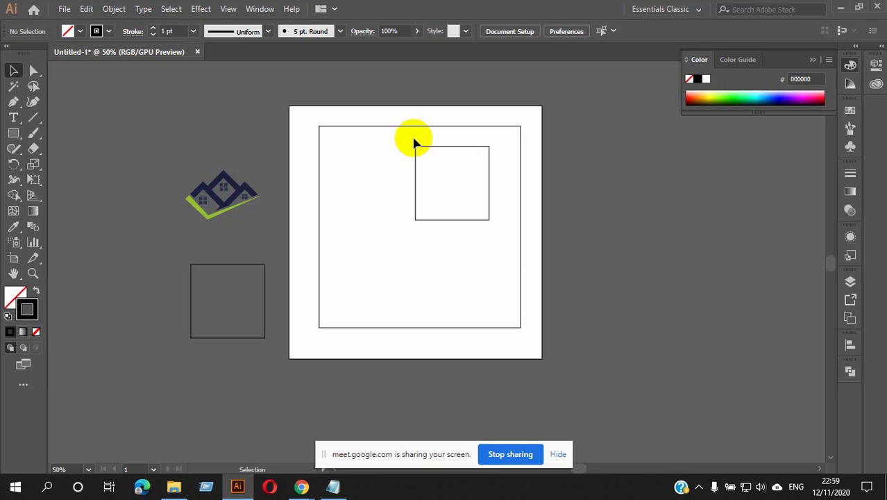
pyautogui.click(487, 221)
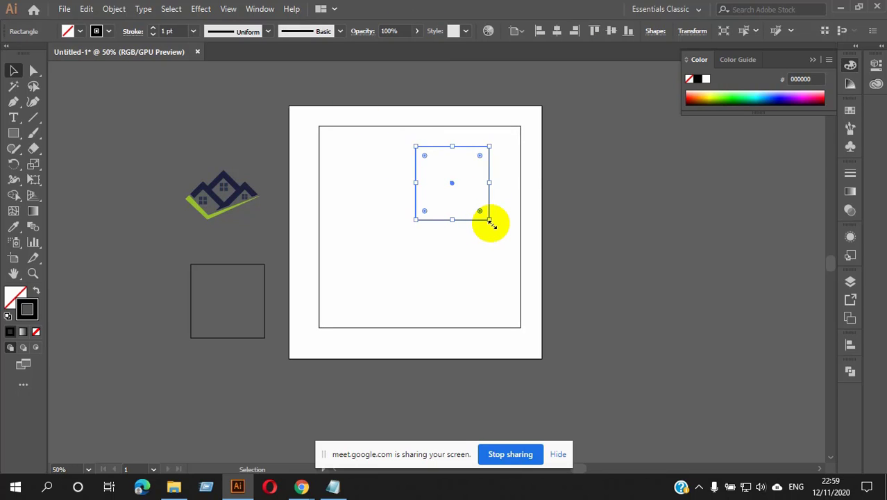
pyautogui.click(590, 151)
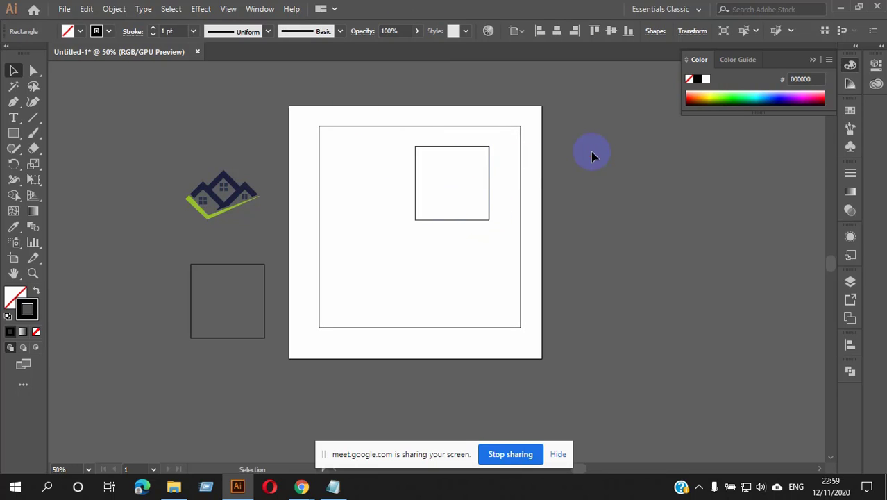
pyautogui.click(436, 126)
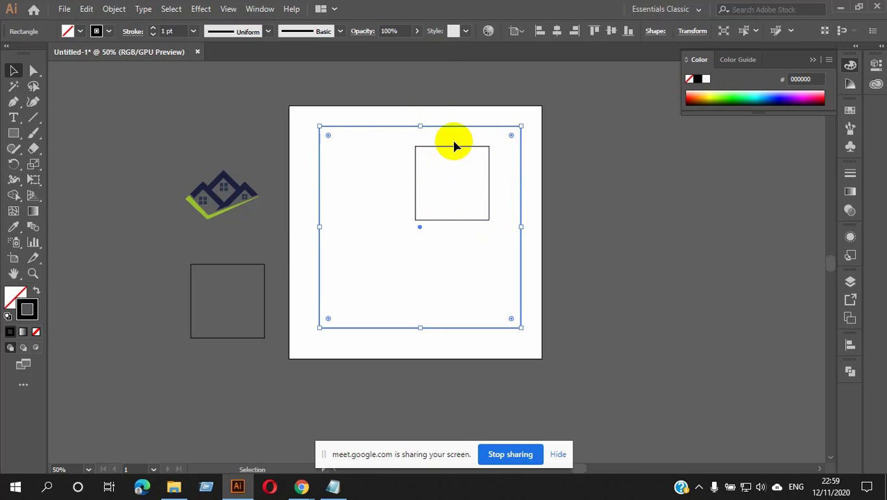
pyautogui.click(455, 150)
pyautogui.click(653, 199)
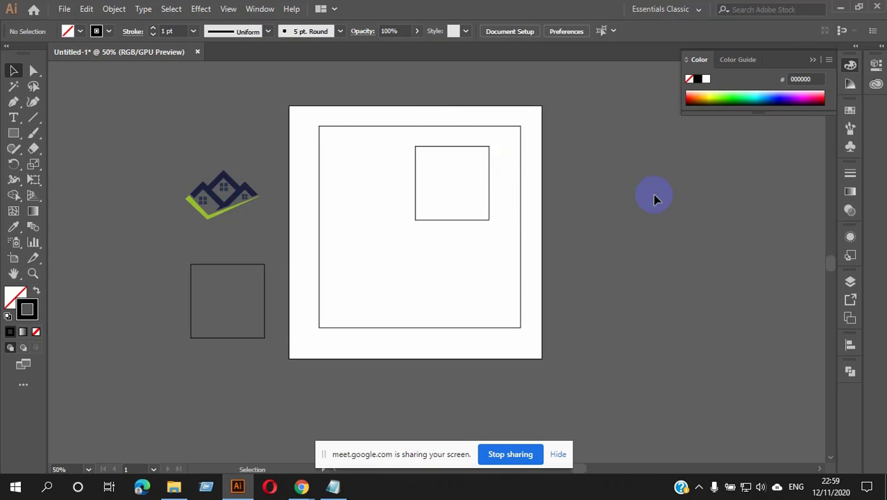
# Step: Move the small square by eye so that its centre matches the large square's centre
pyautogui.click(418, 127)
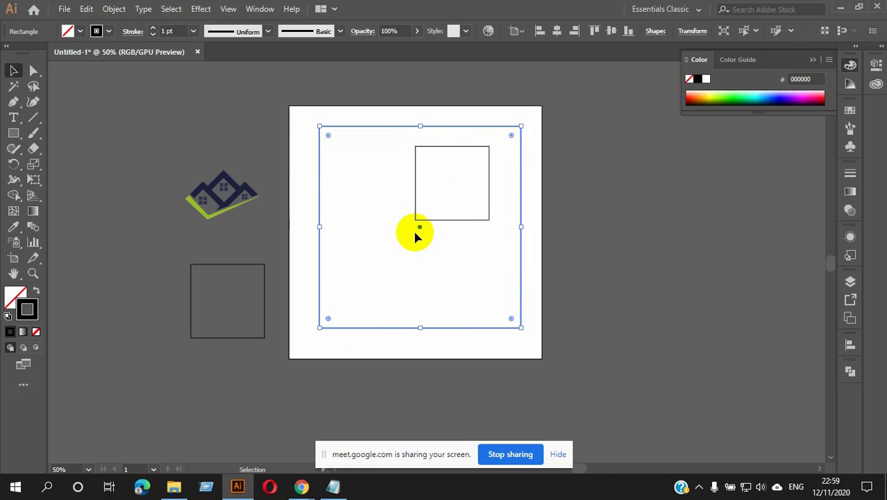
pyautogui.click(432, 218)
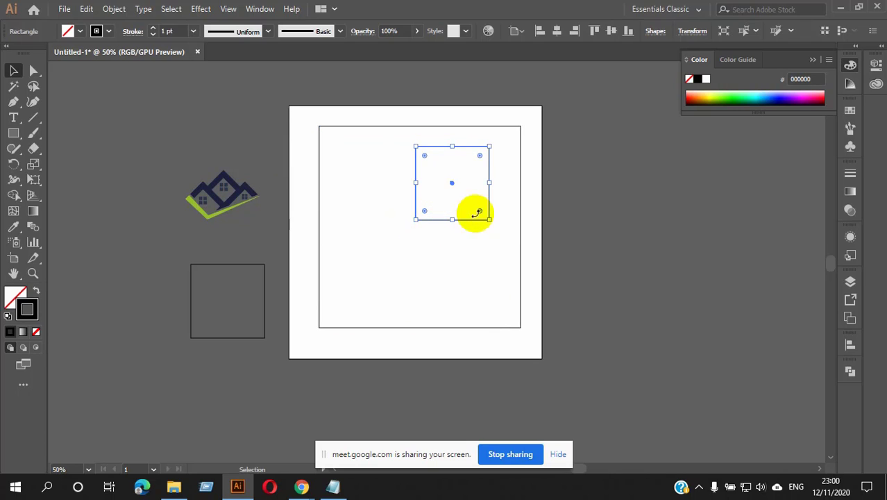
pyautogui.click(529, 192)
pyautogui.click(455, 174)
pyautogui.moveTo(452, 188); pyautogui.dragTo(418, 230)
pyautogui.click(641, 239)
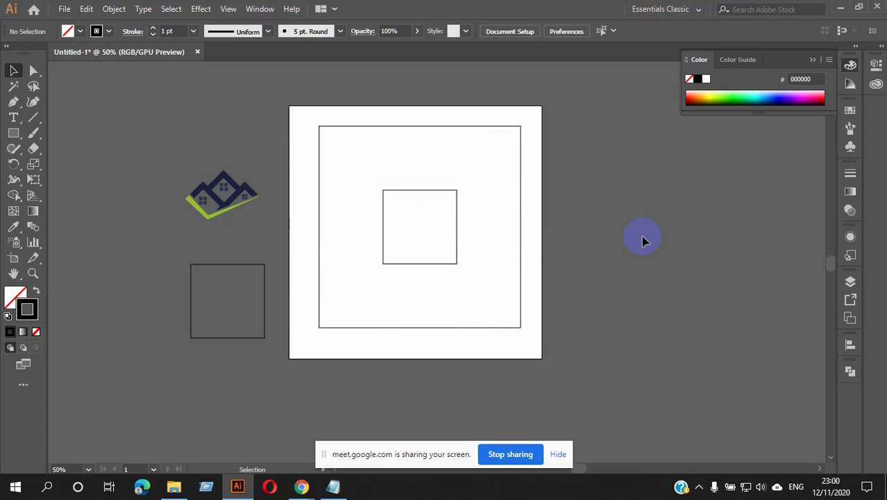
# Step: Shift the small square slightly to the right of the large square's centre
pyautogui.click(428, 191)
pyautogui.moveTo(419, 232); pyautogui.dragTo(426, 229)
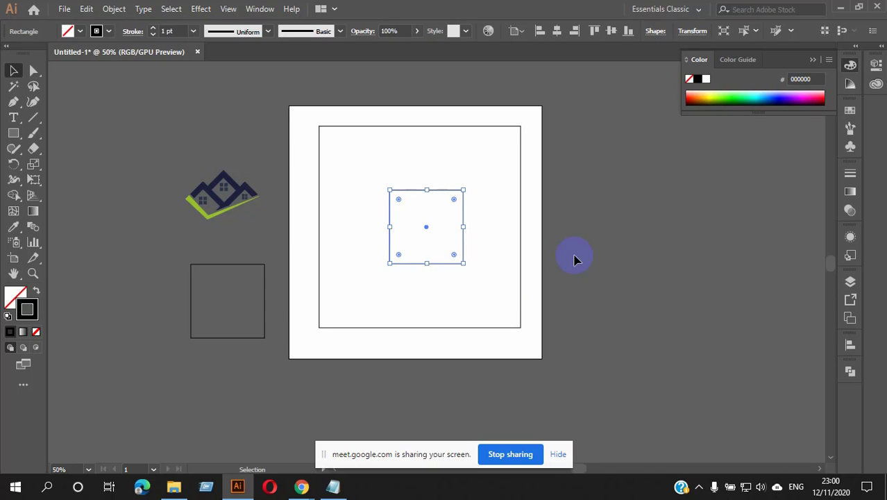
pyautogui.moveTo(427, 216)
pyautogui.mouseDown()
pyautogui.moveTo(414, 229)
pyautogui.moveTo(426, 229)
pyautogui.mouseUp()
pyautogui.click(622, 248)
# Step: Snap the small square's centre point back onto the large square's centre point
pyautogui.click(425, 226)
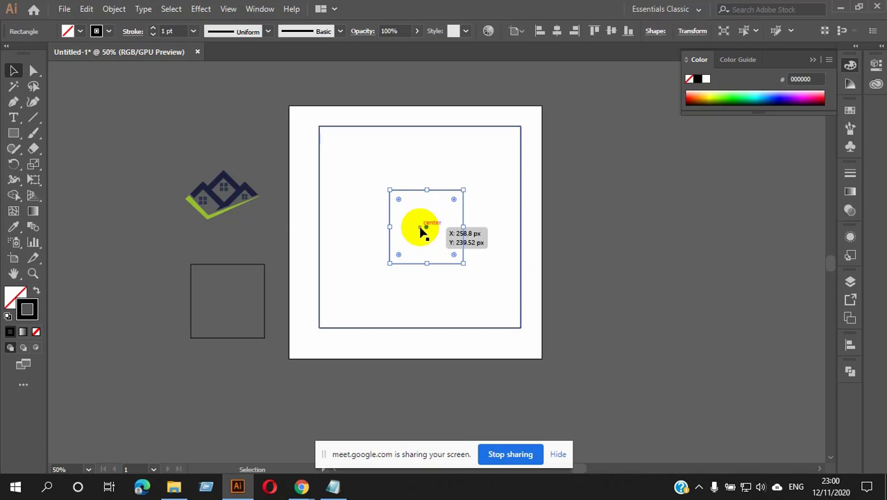
pyautogui.moveTo(428, 231)
pyautogui.mouseDown()
pyautogui.moveTo(474, 173)
pyautogui.moveTo(422, 242)
pyautogui.moveTo(422, 233)
pyautogui.mouseUp()
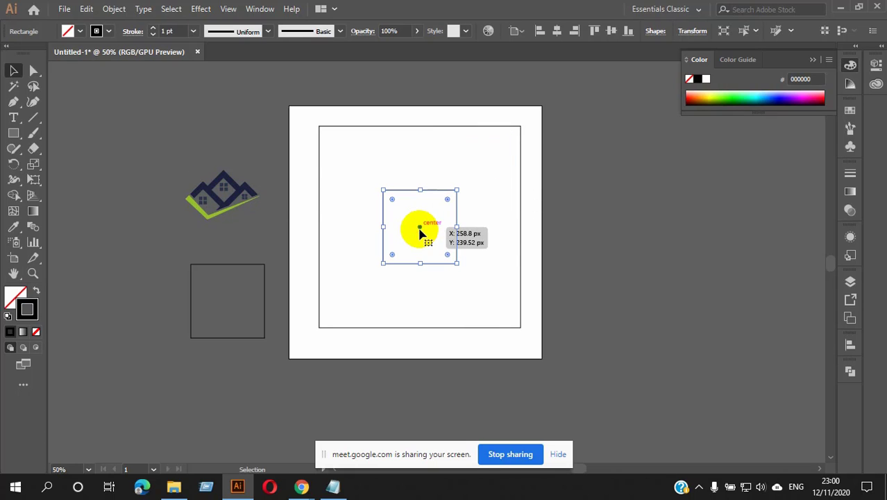
pyautogui.click(576, 230)
pyautogui.click(415, 195)
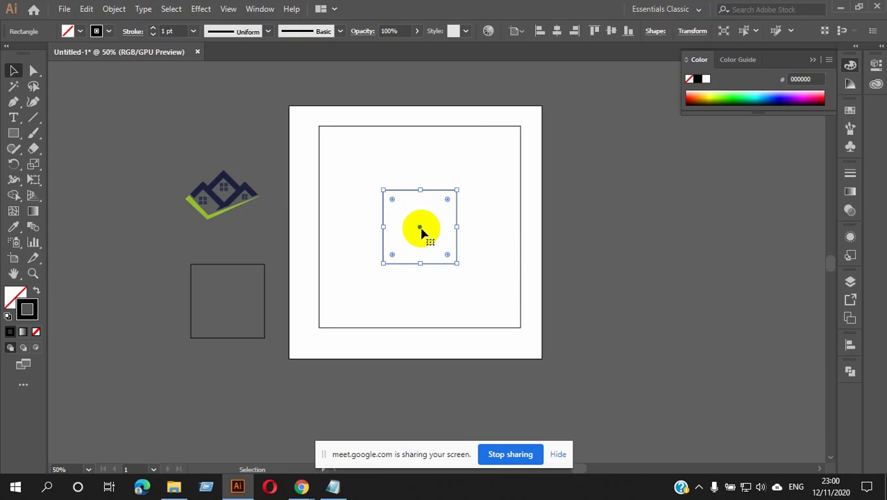
pyautogui.click(572, 231)
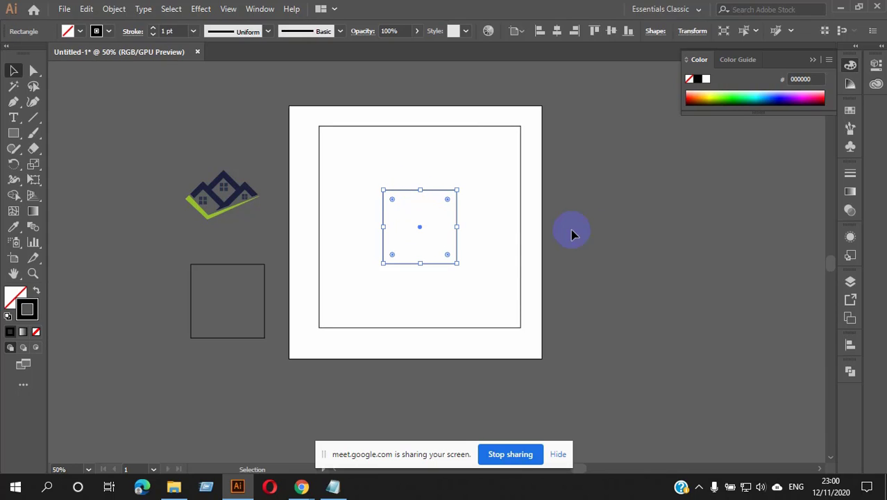
# Step: Move the small square off-centre into the upper-right part of the large square
pyautogui.click(452, 210)
pyautogui.moveTo(422, 230); pyautogui.dragTo(459, 189)
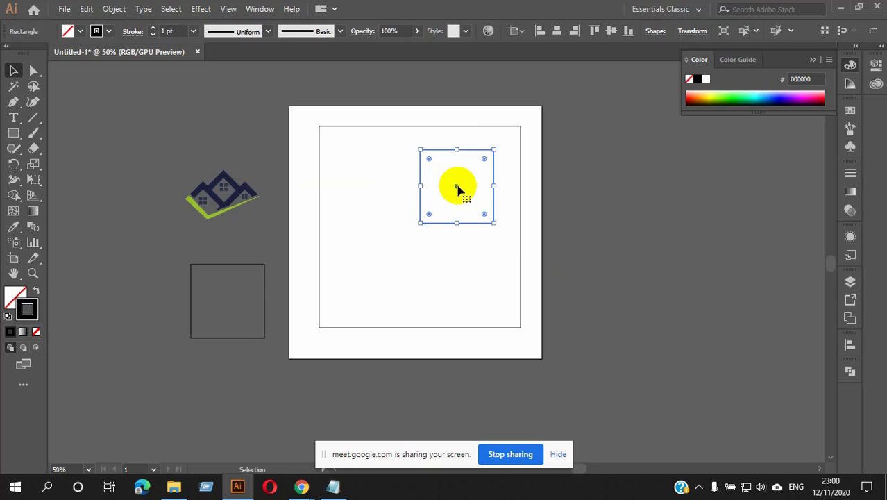
pyautogui.click(589, 167)
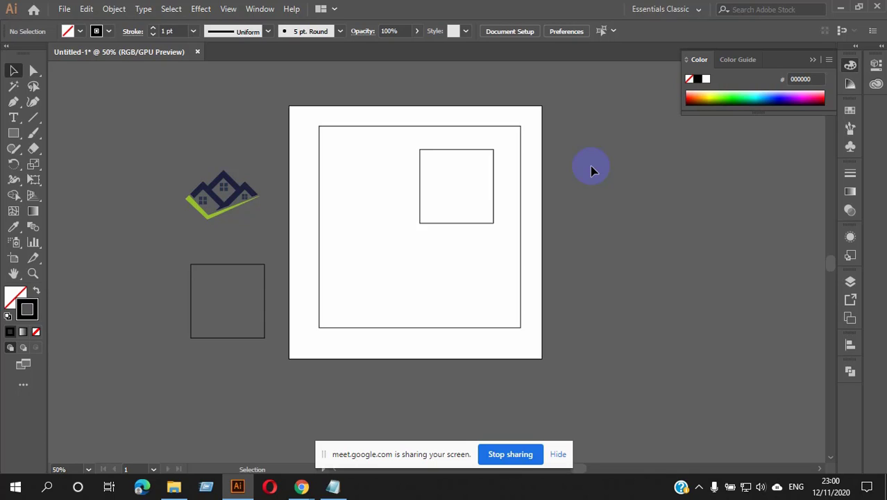
# Step: Show the Align panel and float it in the empty space beside the artboard
pyautogui.click(258, 9)
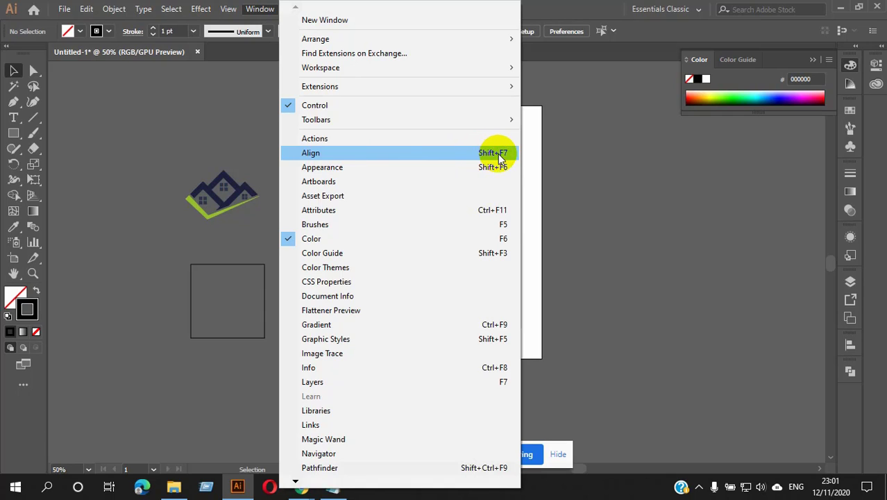
pyautogui.click(581, 161)
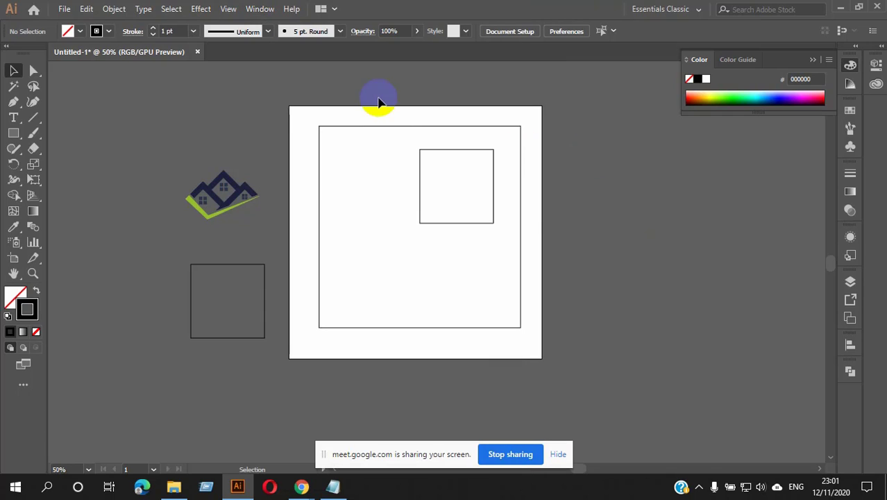
pyautogui.click(258, 9)
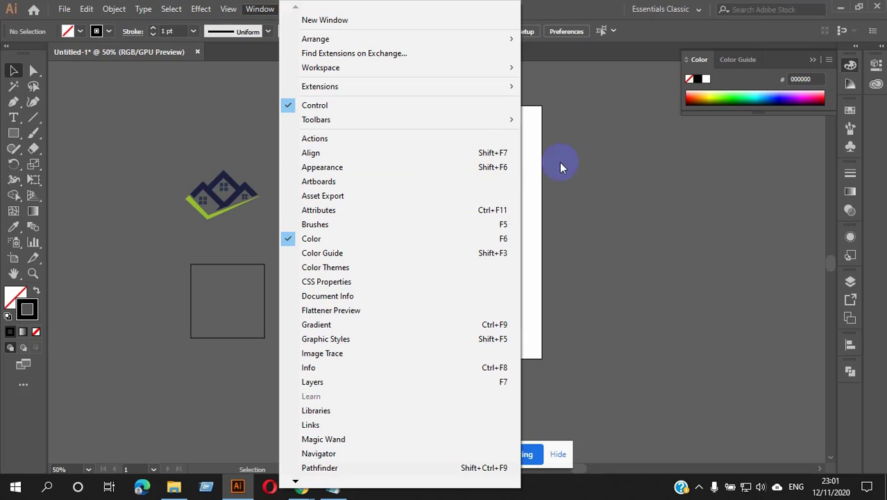
pyautogui.click(471, 156)
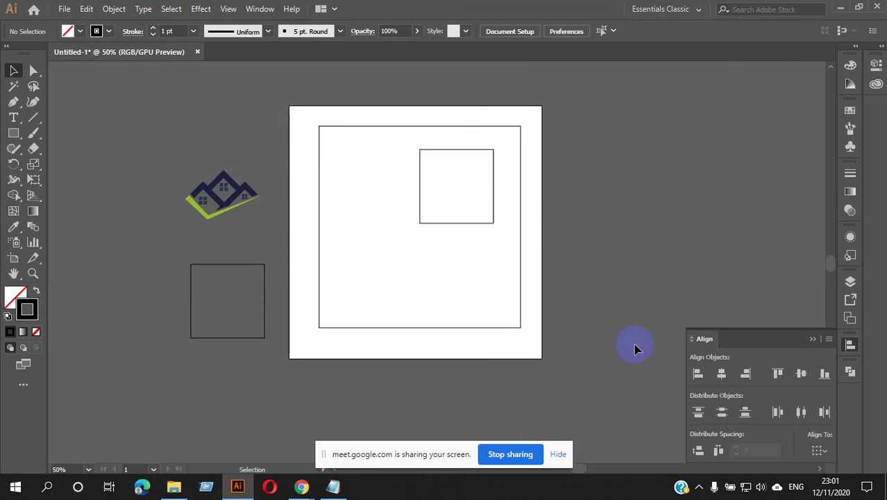
pyautogui.moveTo(759, 340); pyautogui.dragTo(699, 133)
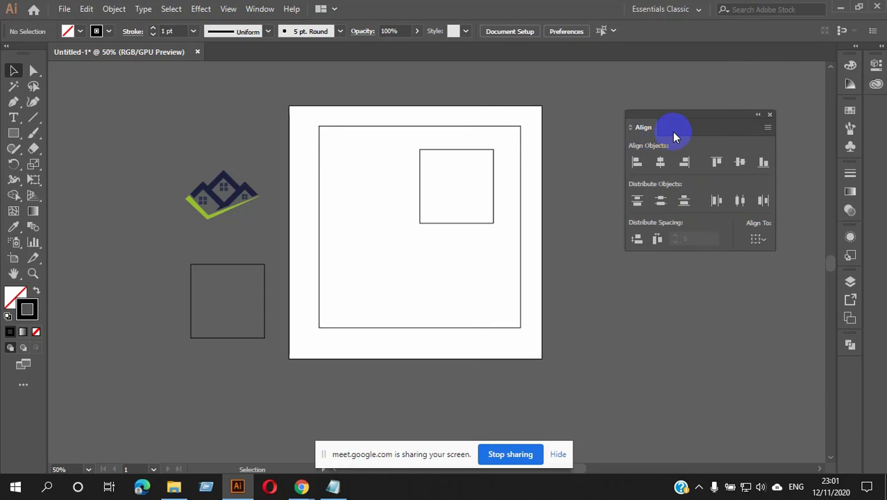
pyautogui.press('alt')
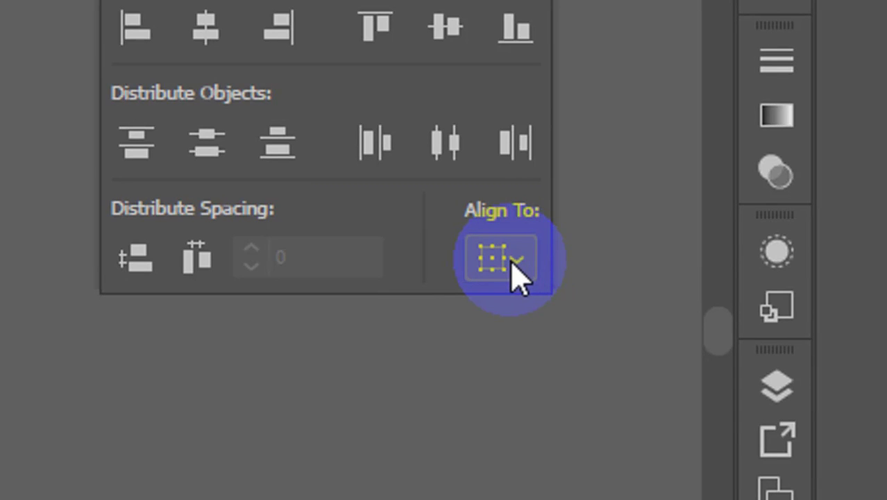
# Step: Examine the Align To options and choose Align to Selection
pyautogui.click(520, 262)
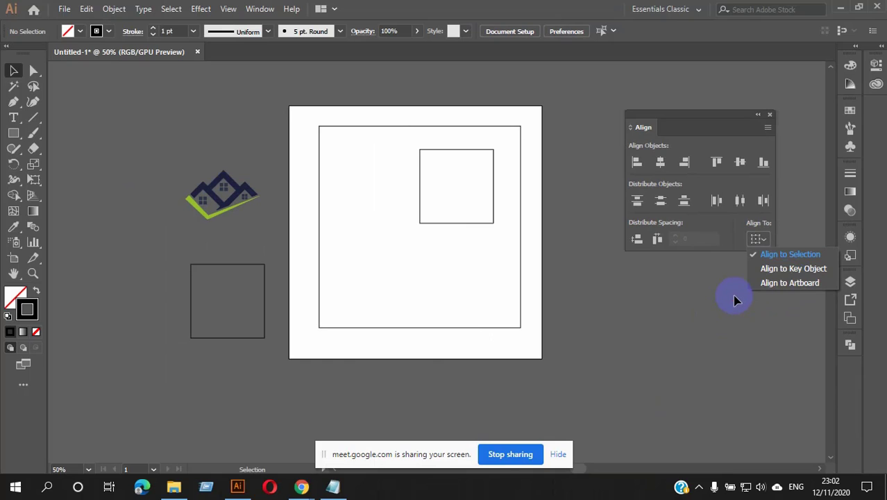
pyautogui.click(721, 303)
pyautogui.click(756, 240)
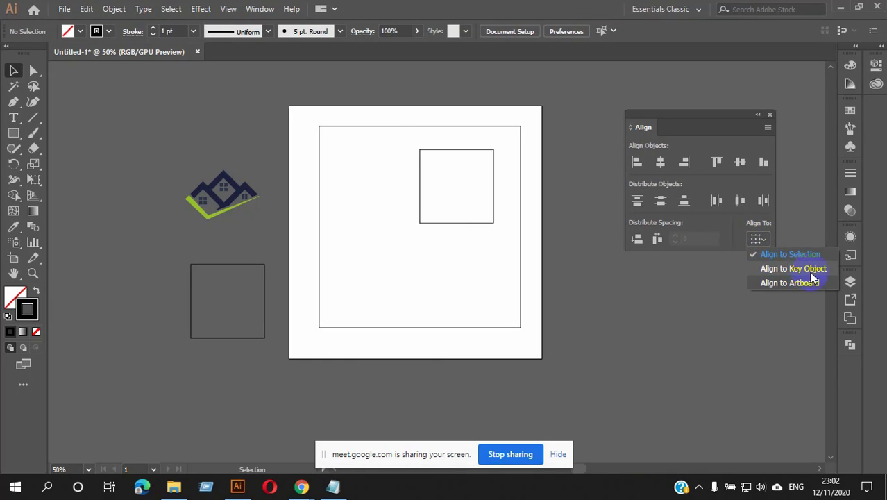
pyautogui.click(768, 244)
pyautogui.click(767, 242)
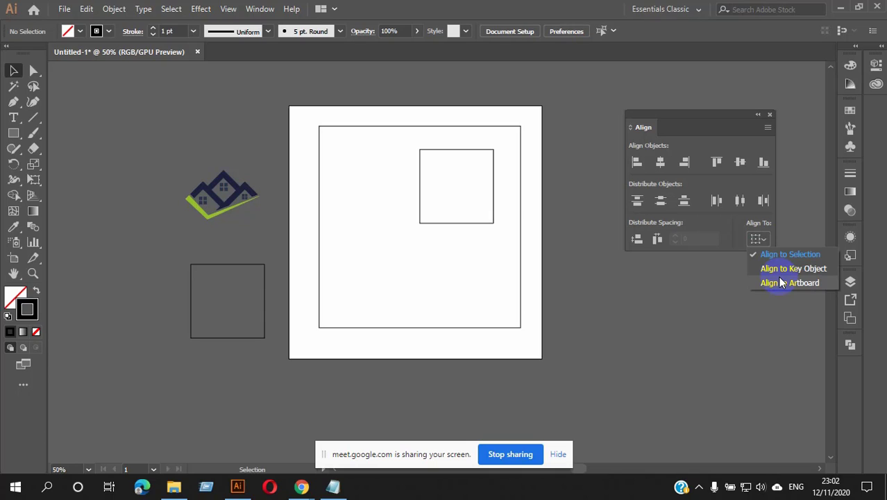
pyautogui.click(792, 256)
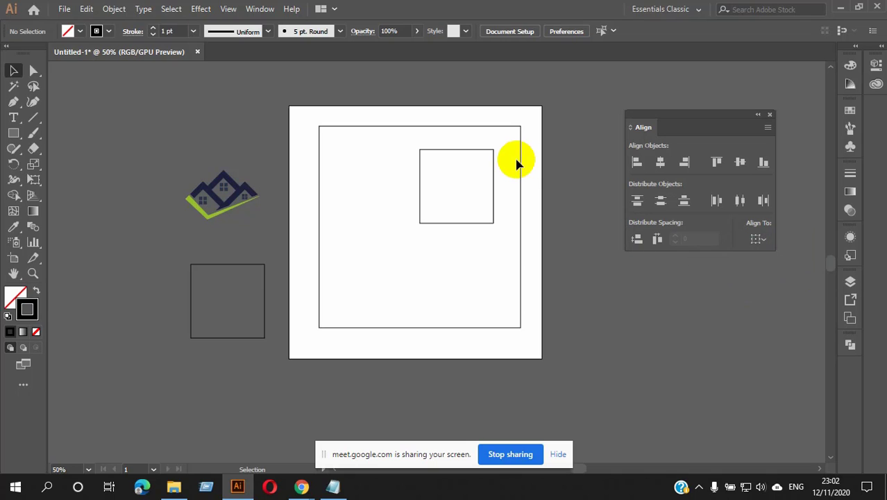
# Step: Select the large and small squares together and apply Horizontal Align Center
pyautogui.scroll(2, 493, 113)
pyautogui.scroll(-1, 491, 111)
pyautogui.click(495, 102)
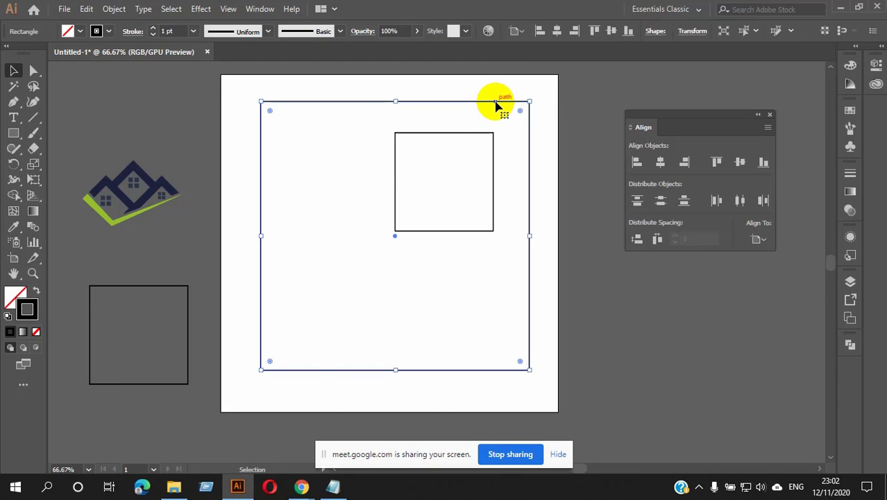
pyautogui.click(461, 137)
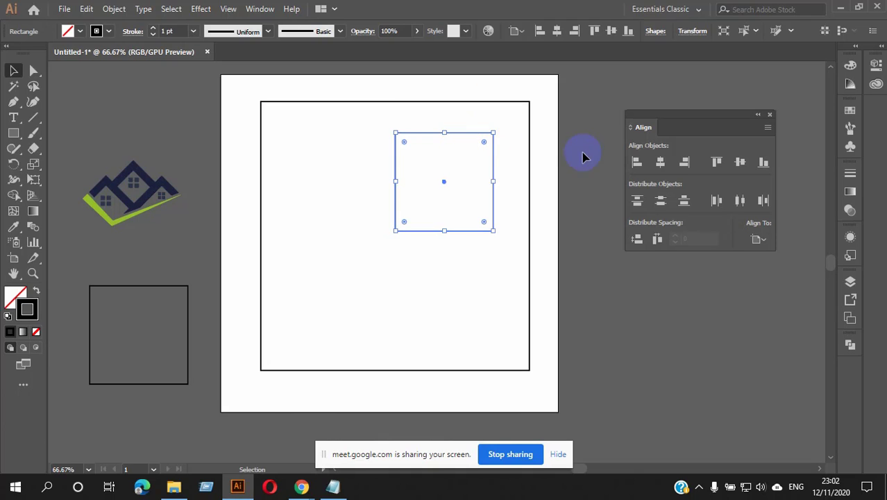
pyautogui.click(587, 159)
pyautogui.click(435, 133)
pyautogui.click(568, 158)
pyautogui.click(489, 135)
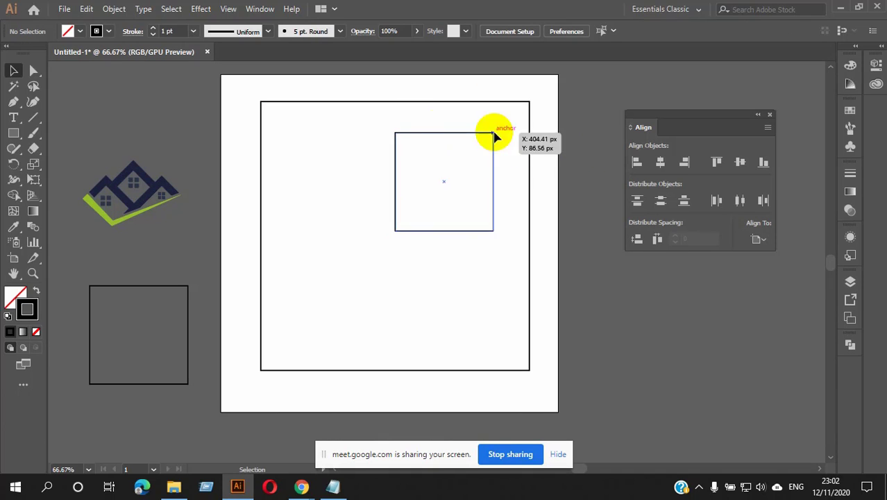
pyautogui.click(411, 84)
pyautogui.moveTo(410, 85); pyautogui.dragTo(527, 226)
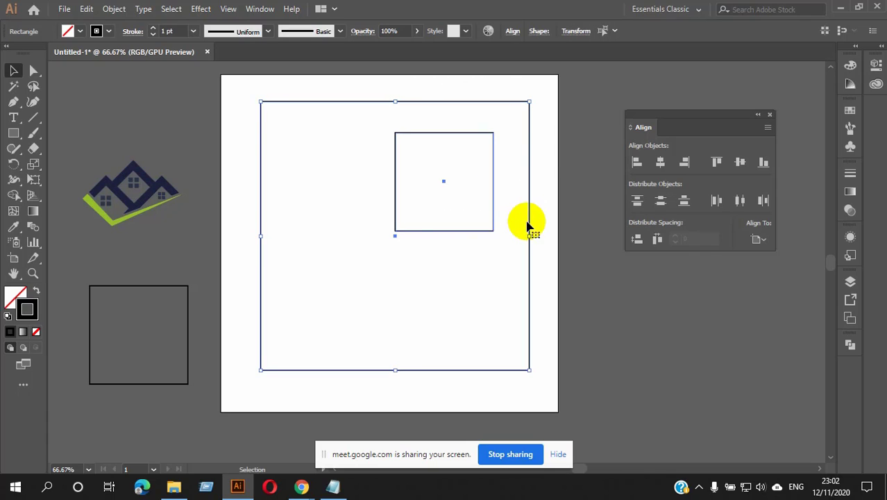
pyautogui.click(660, 162)
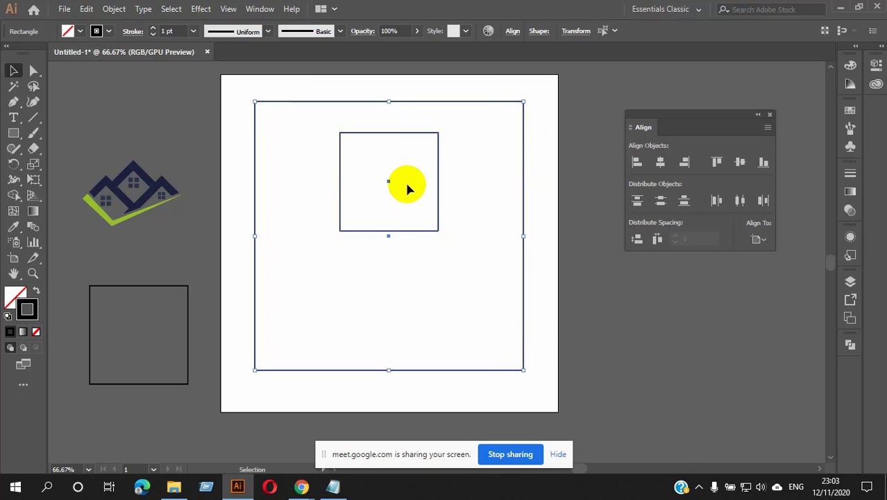
# Step: Apply Vertical Align Center to the two selected squares and deselect them
pyautogui.moveTo(536, 98); pyautogui.dragTo(423, 210)
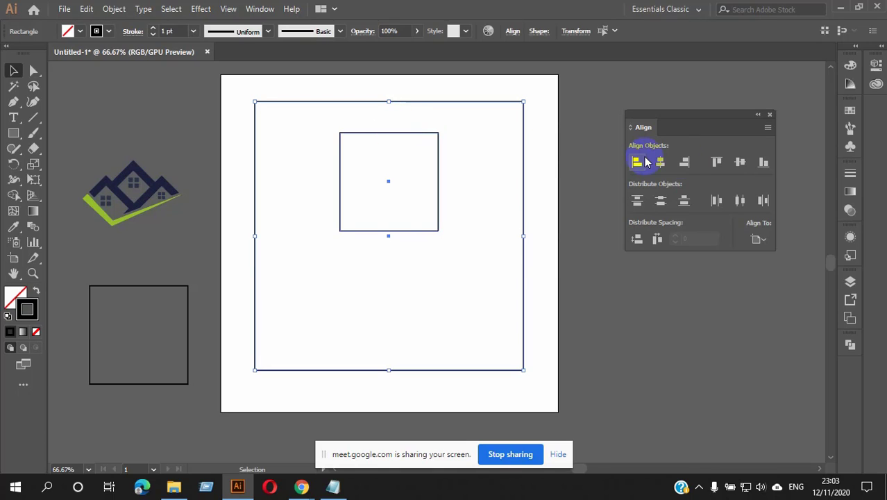
pyautogui.click(740, 163)
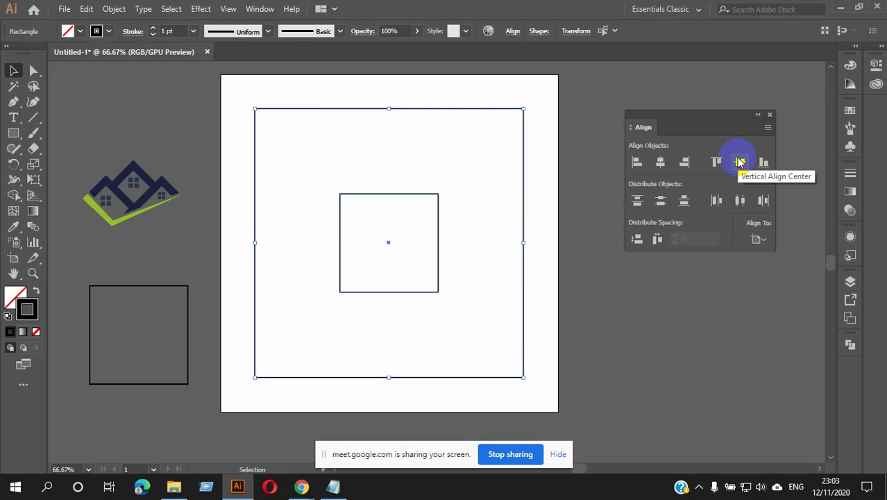
pyautogui.click(740, 164)
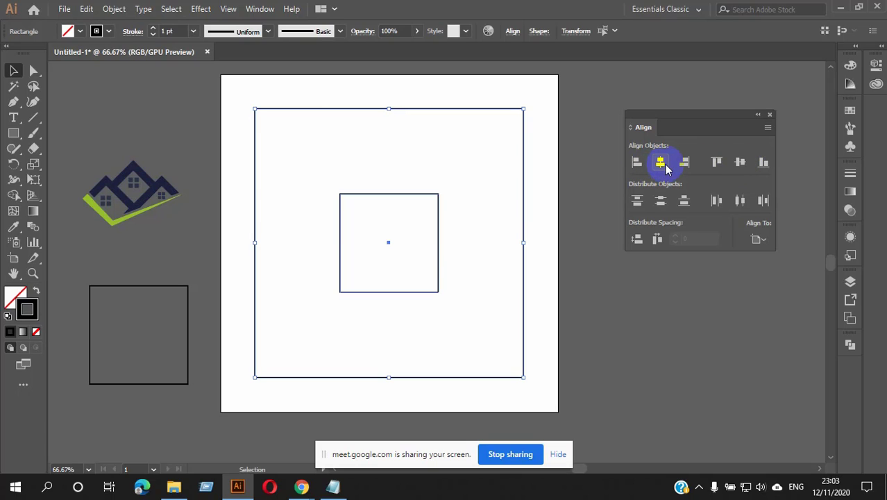
pyautogui.click(661, 165)
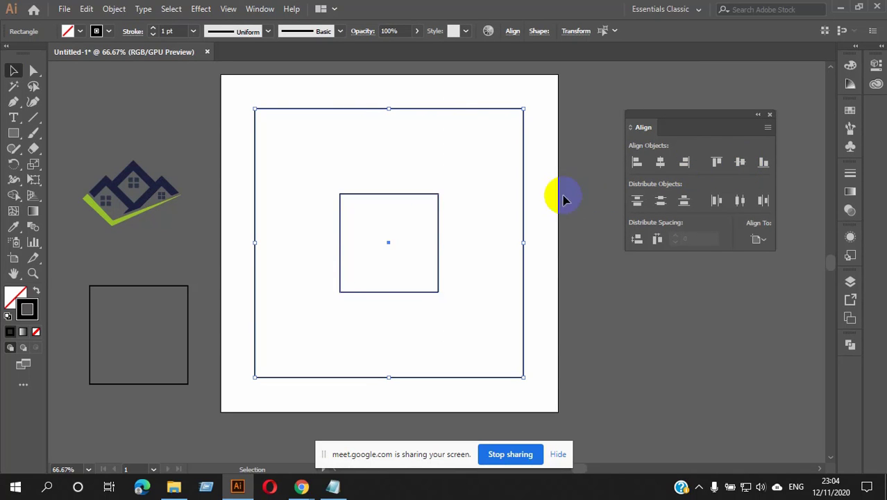
pyautogui.click(566, 237)
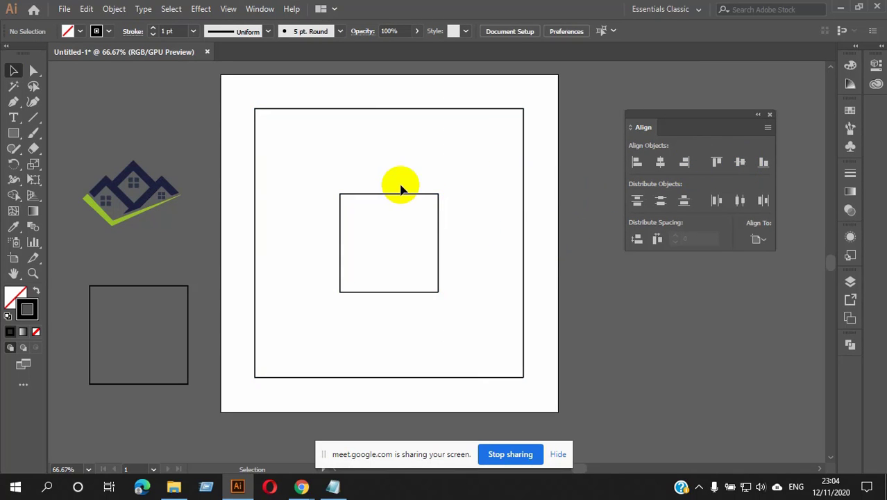
# Step: Move the small square from the centre to the upper-right corner area inside the large square
pyautogui.moveTo(411, 196); pyautogui.dragTo(480, 120)
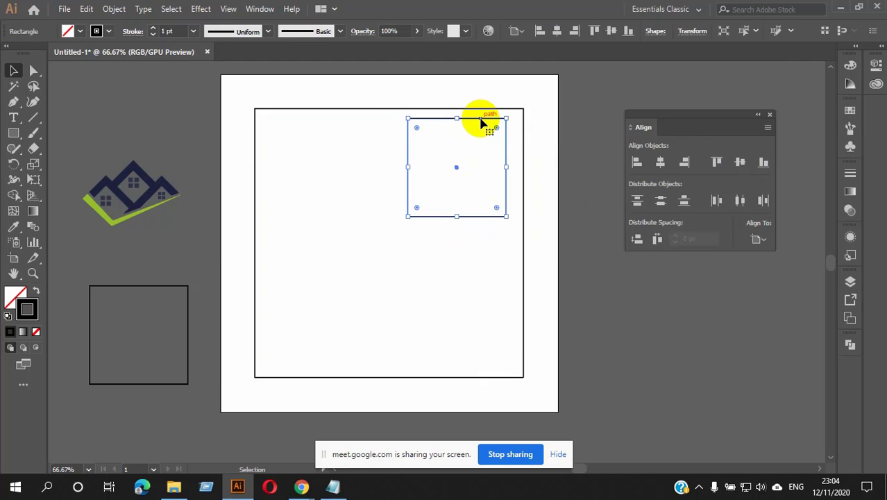
pyautogui.click(543, 152)
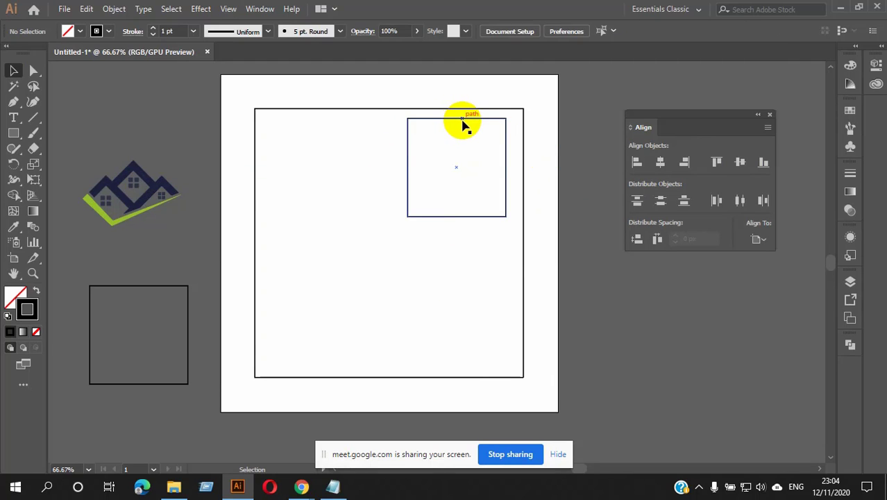
pyautogui.click(459, 118)
# Step: Centre both squares horizontally and vertically, bringing the small square from the upper-right corner area to the large square's centre
pyautogui.moveTo(429, 79); pyautogui.dragTo(558, 197)
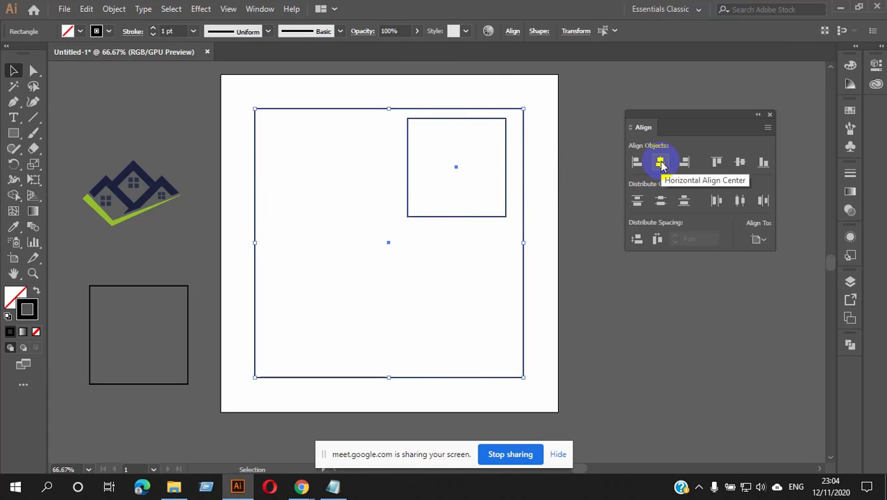
pyautogui.click(661, 164)
pyautogui.click(741, 165)
pyautogui.click(470, 270)
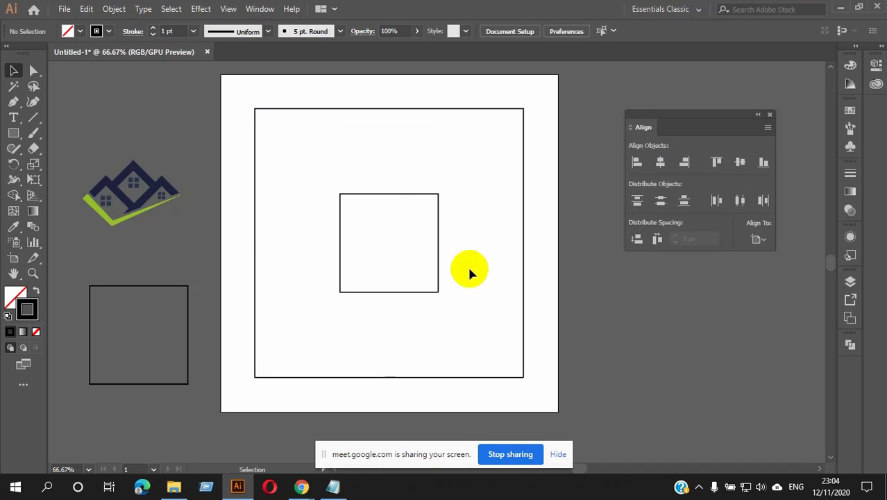
# Step: Move the small square out of the large square into the empty space to the right of the artboard
pyautogui.click(388, 197)
pyautogui.click(572, 255)
pyautogui.moveTo(440, 210); pyautogui.dragTo(770, 295)
pyautogui.click(581, 323)
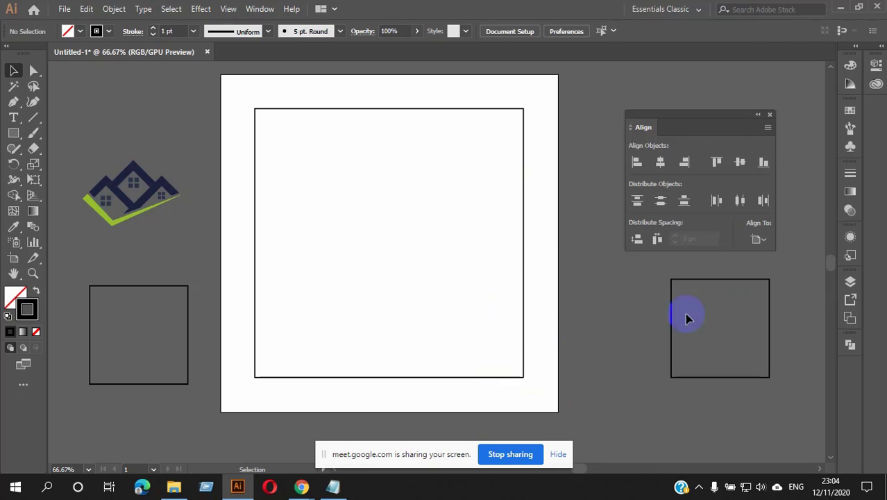
# Step: Select the large square and the small square outside the artboard, and centre both horizontally and vertically
pyautogui.click(717, 287)
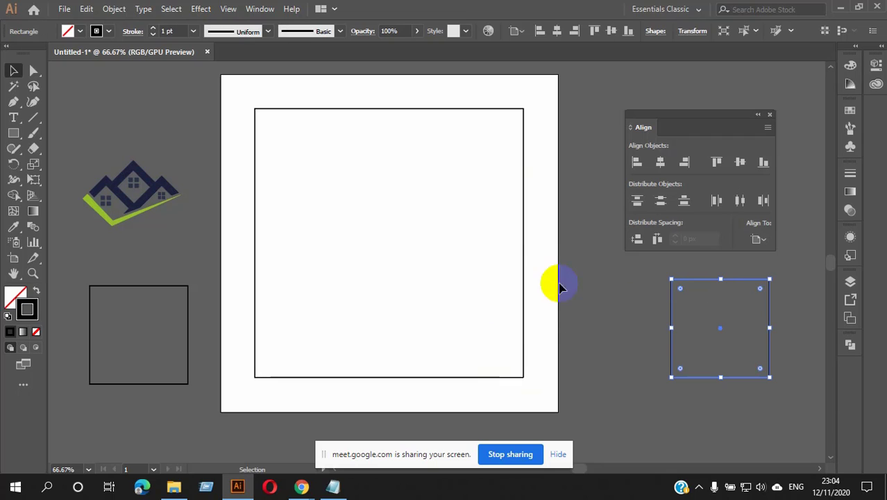
pyautogui.click(524, 250)
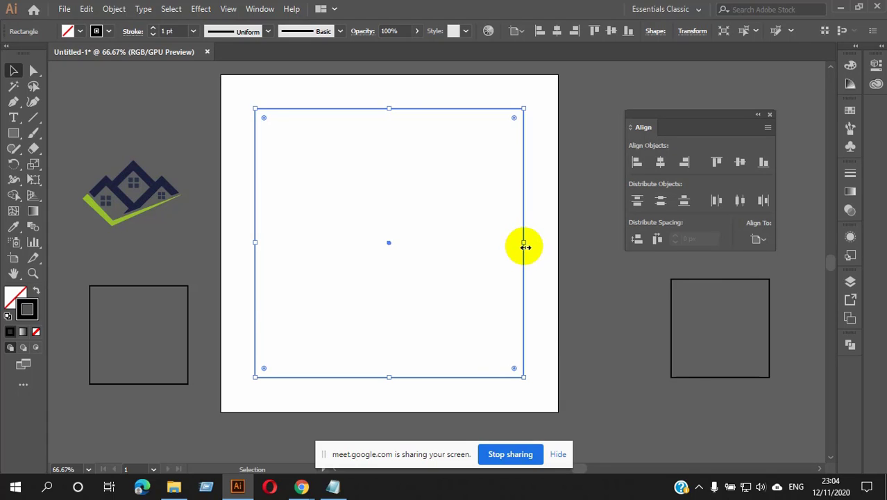
pyautogui.click(696, 281)
pyautogui.moveTo(455, 258); pyautogui.dragTo(692, 362)
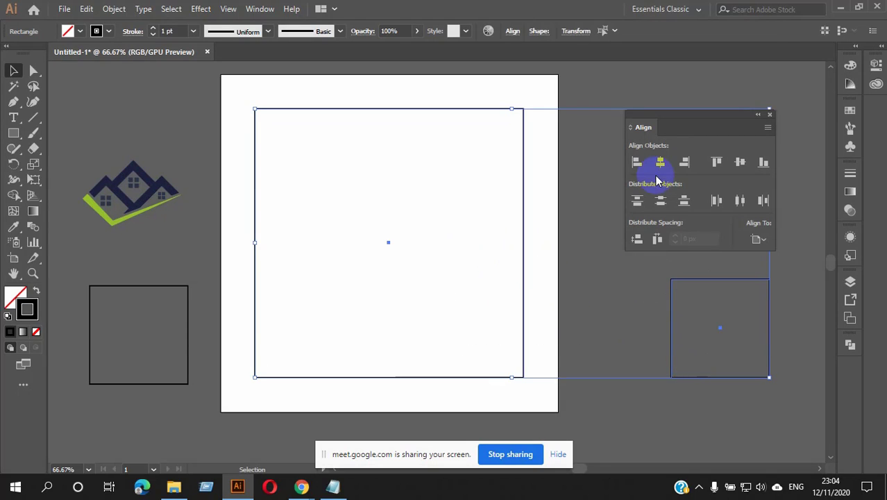
pyautogui.click(660, 163)
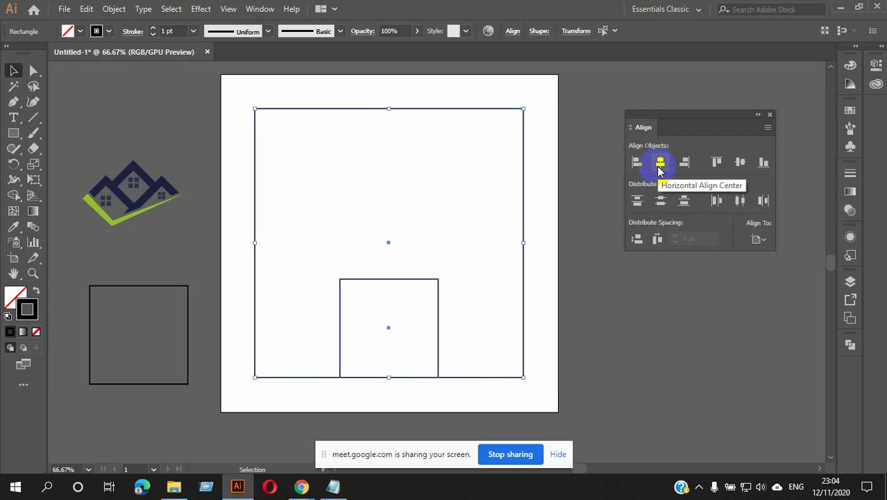
pyautogui.click(738, 165)
pyautogui.click(660, 380)
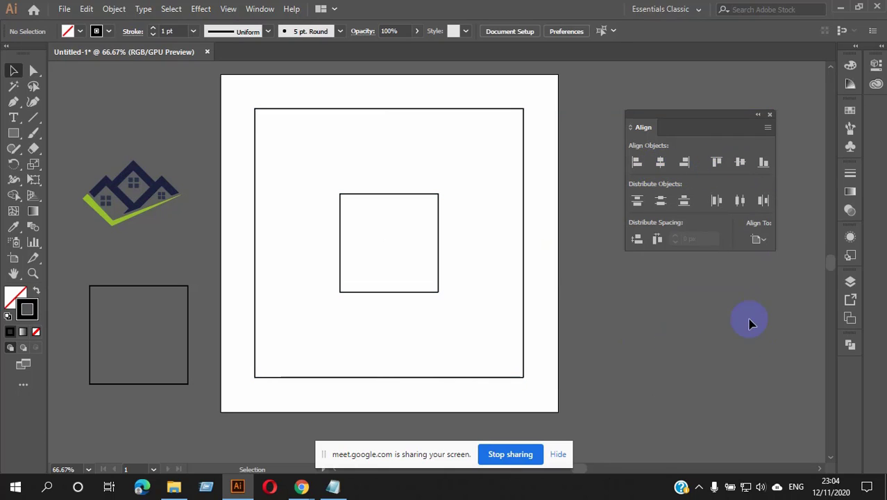
pyautogui.moveTo(799, 439); pyautogui.dragTo(799, 402)
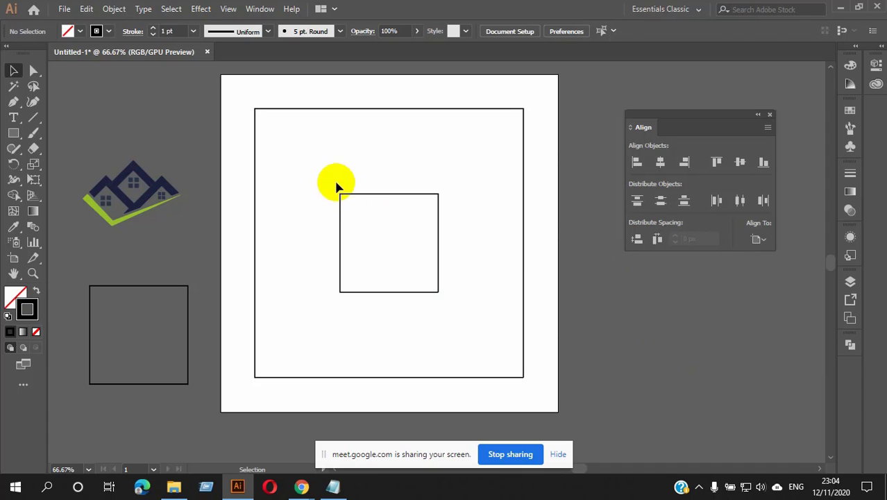
# Step: Move the small square from the centre into the upper-left part of the large square
pyautogui.click(366, 195)
pyautogui.moveTo(390, 243); pyautogui.dragTo(336, 179)
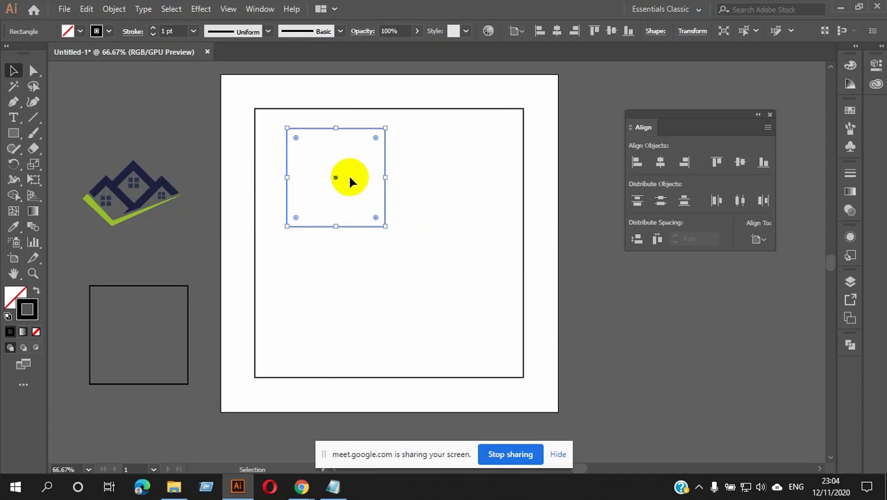
pyautogui.click(444, 182)
# Step: Apply Horizontal Align Left to both squares and move them together rightward, away from the artboard's left edge
pyautogui.click(321, 227)
pyautogui.click(254, 141)
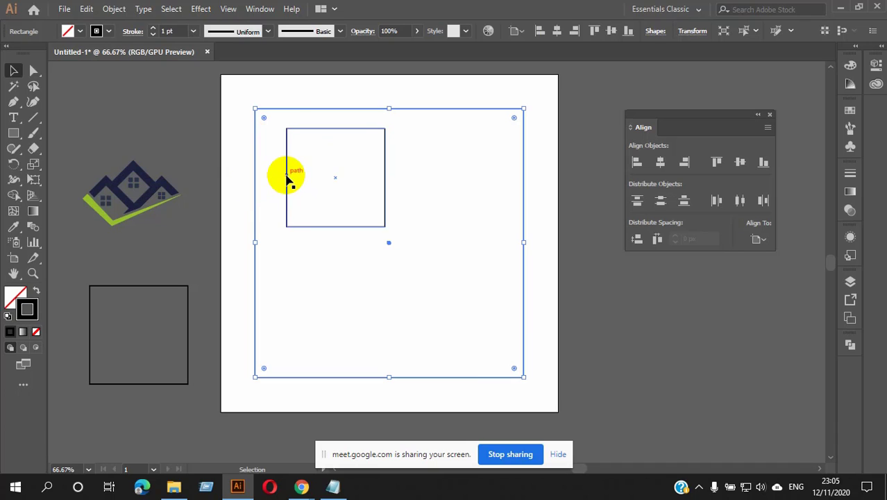
pyautogui.click(287, 179)
pyautogui.click(238, 127)
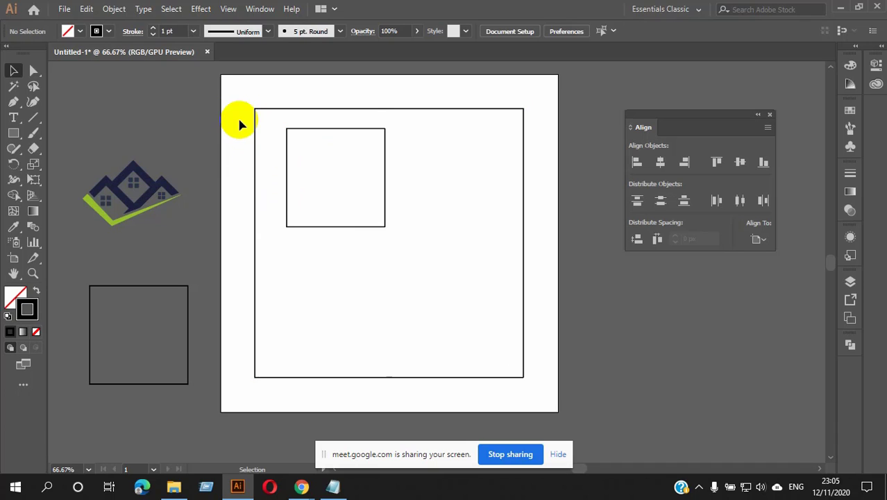
pyautogui.moveTo(238, 108); pyautogui.dragTo(372, 237)
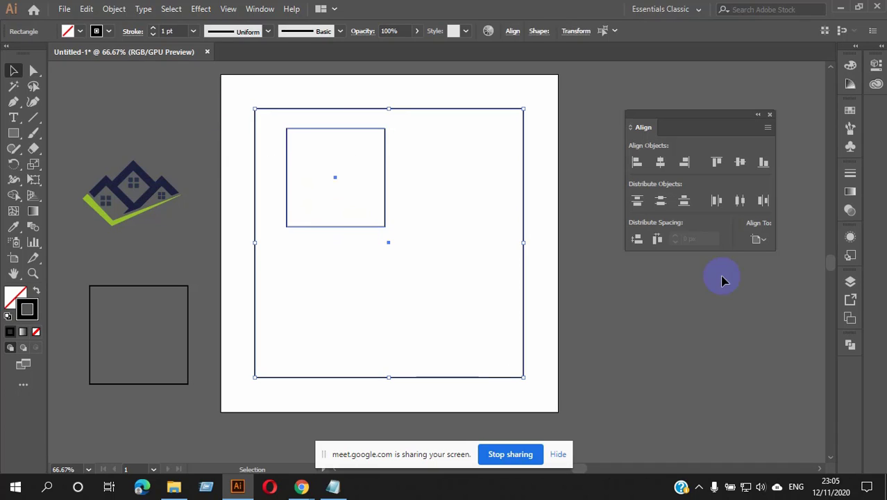
pyautogui.click(637, 163)
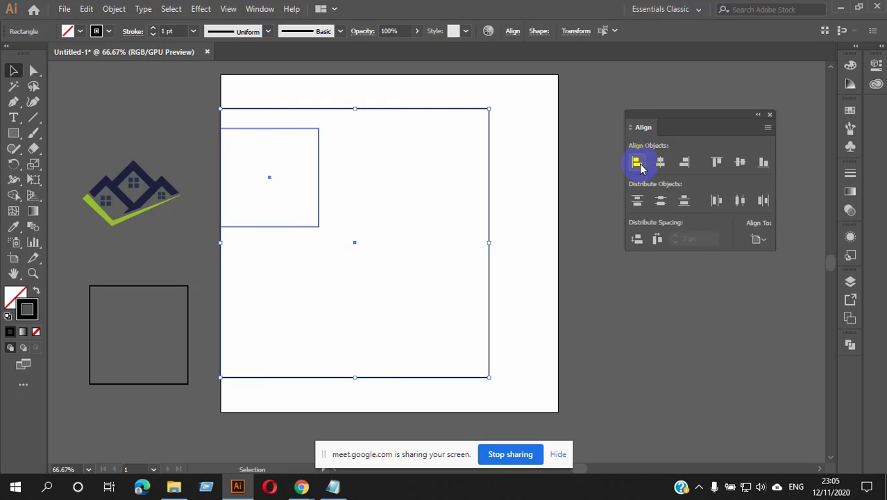
pyautogui.moveTo(352, 248); pyautogui.dragTo(397, 248)
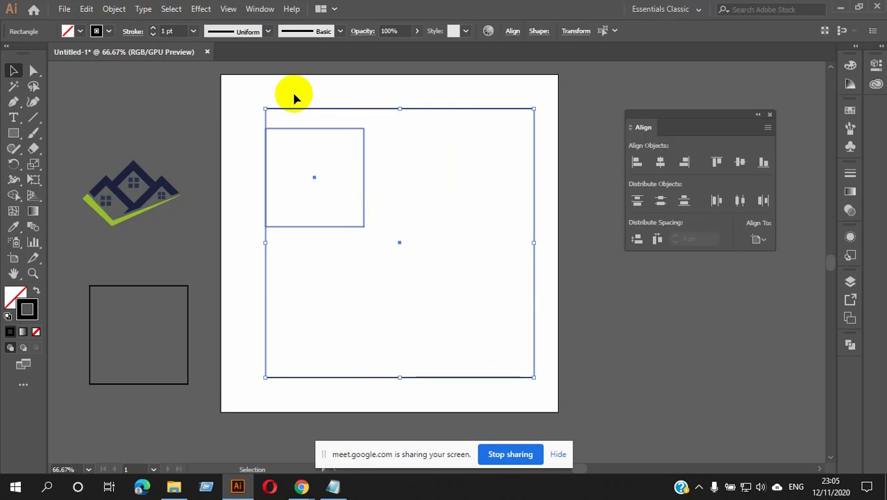
pyautogui.click(243, 108)
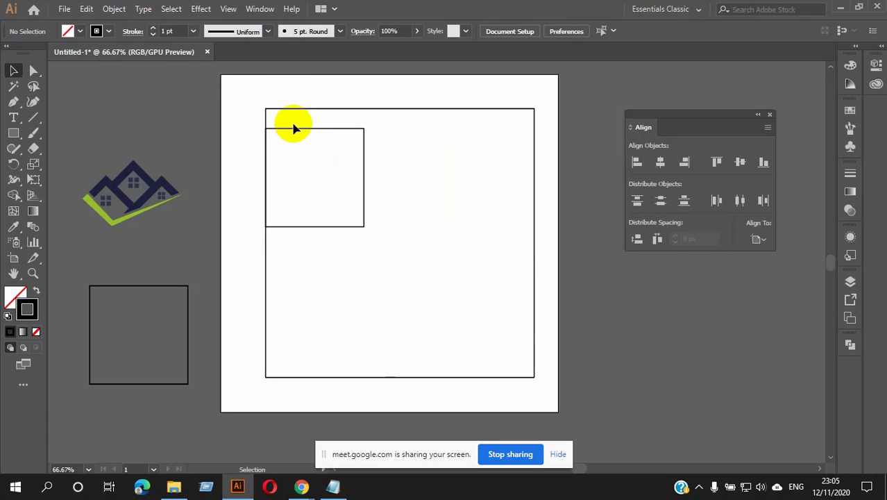
# Step: Apply Horizontal Align Right to both squares and move them together leftward, away from the artboard's right edge
pyautogui.moveTo(254, 92); pyautogui.dragTo(505, 164)
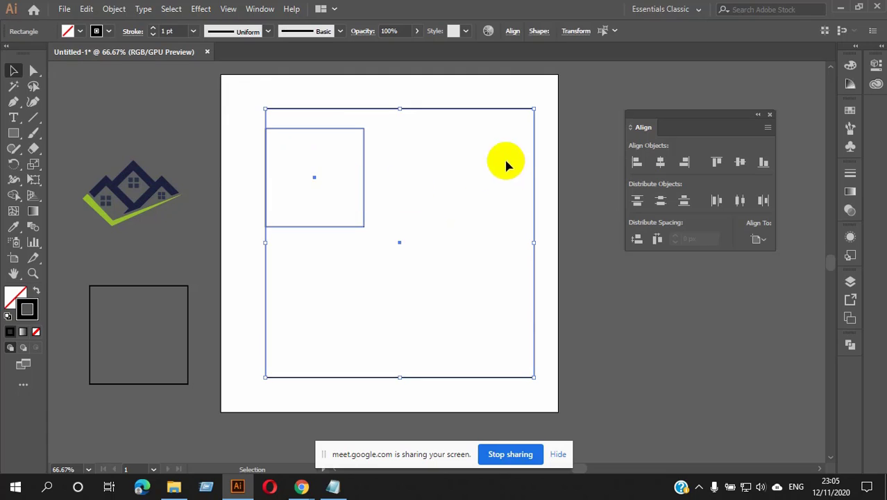
pyautogui.click(685, 164)
pyautogui.moveTo(507, 179); pyautogui.dragTo(462, 180)
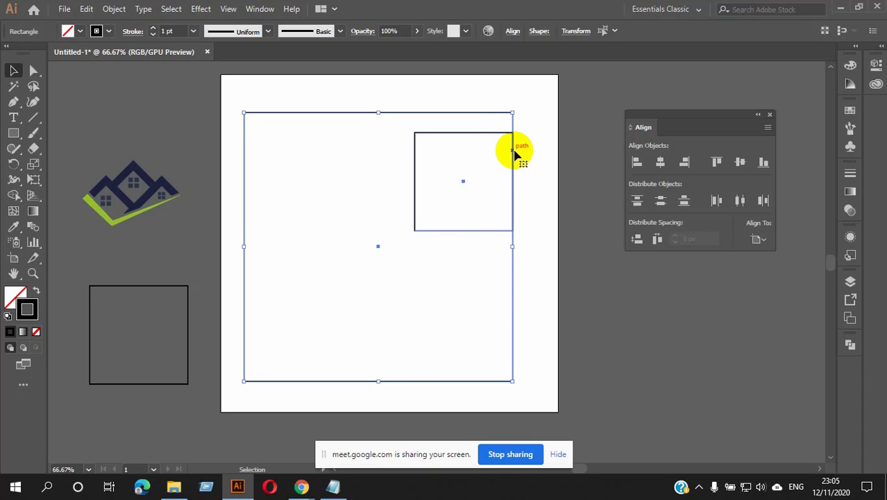
pyautogui.click(531, 186)
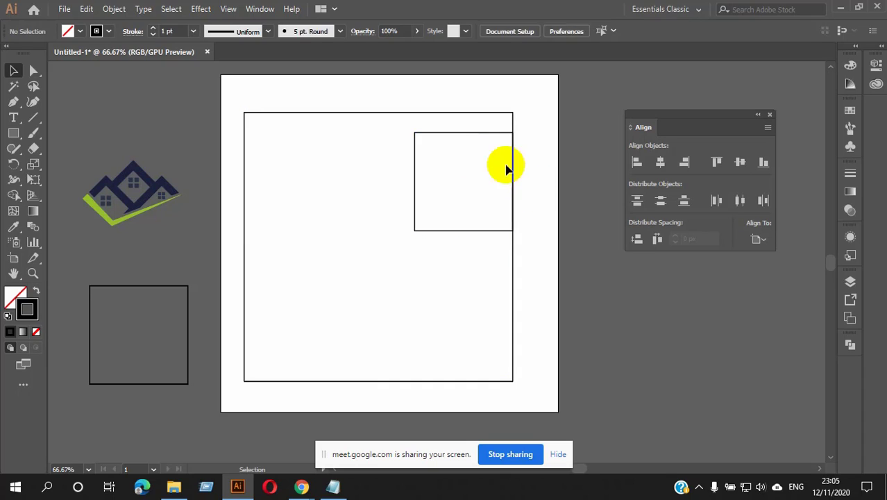
# Step: Move the small square slightly away from the large square's right edge, toward the upper left
pyautogui.click(486, 133)
pyautogui.click(512, 119)
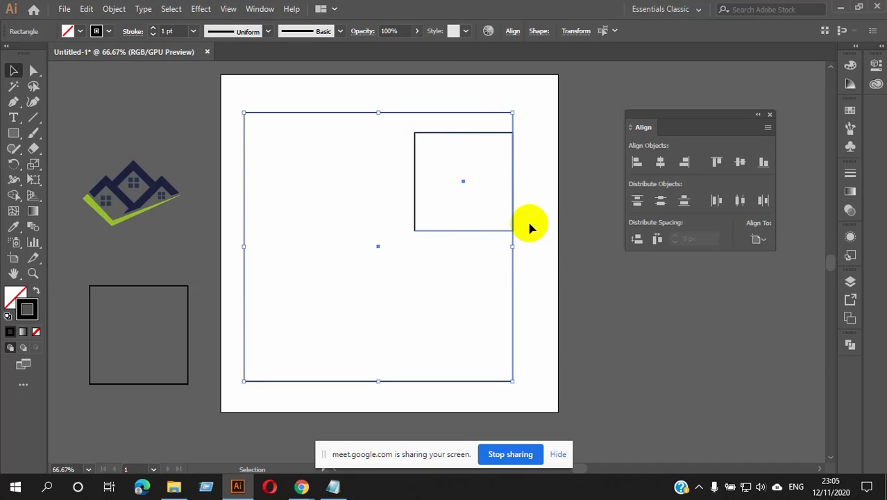
pyautogui.click(563, 136)
pyautogui.moveTo(550, 87); pyautogui.dragTo(495, 214)
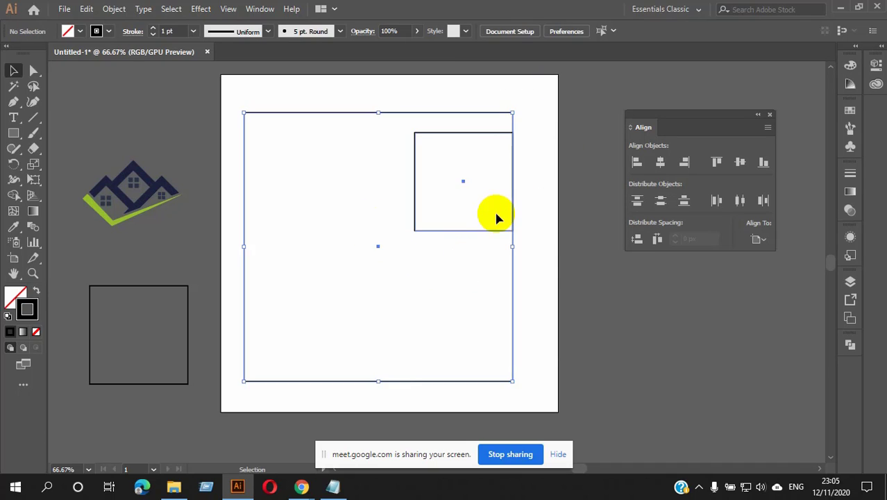
pyautogui.click(526, 194)
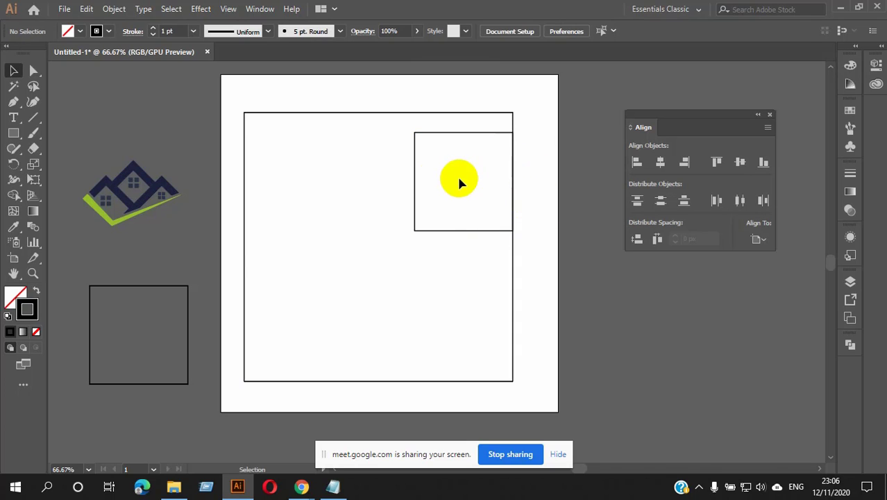
pyautogui.click(417, 176)
pyautogui.moveTo(465, 184); pyautogui.dragTo(437, 177)
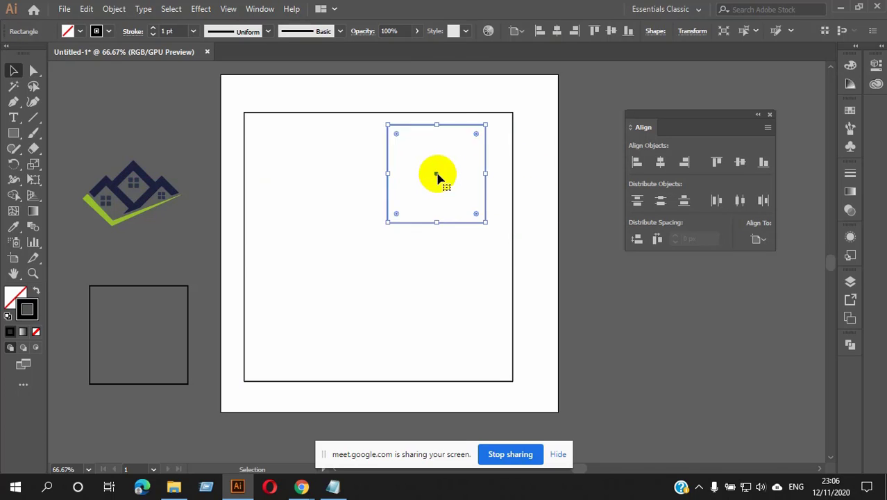
# Step: Select both squares, apply Vertical Align Center and Horizontal Align Right, and move them together off the artboard's right edge
pyautogui.click(553, 195)
pyautogui.moveTo(538, 93); pyautogui.dragTo(426, 195)
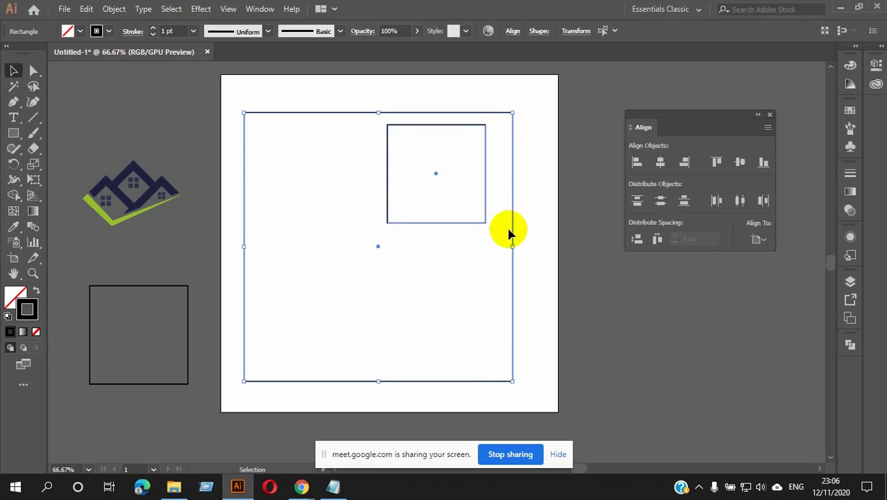
pyautogui.click(740, 163)
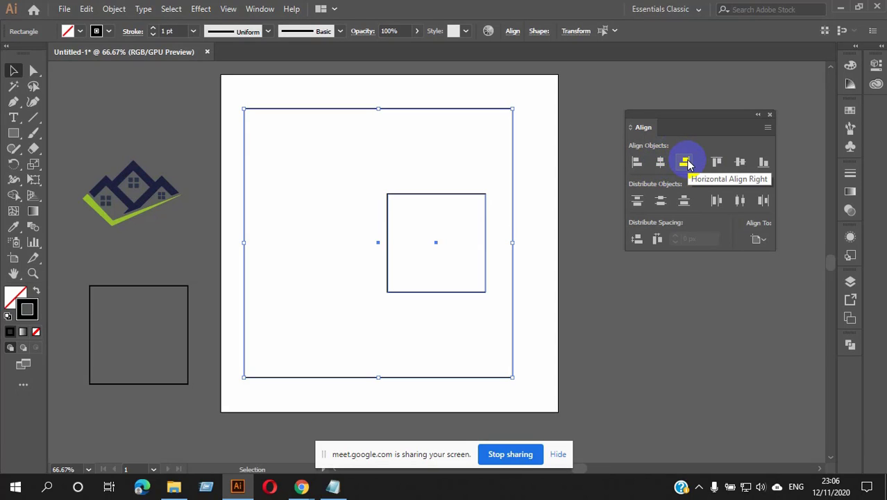
pyautogui.click(686, 163)
pyautogui.moveTo(490, 243); pyautogui.dragTo(464, 247)
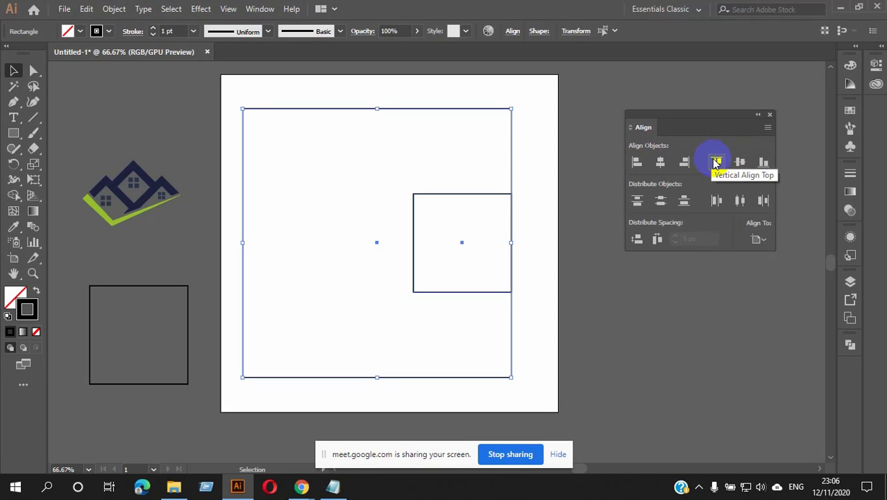
# Step: Reselect both squares on the artboard, apply Vertical Align Top, and move them together down from the artboard's top edge
pyautogui.click(691, 317)
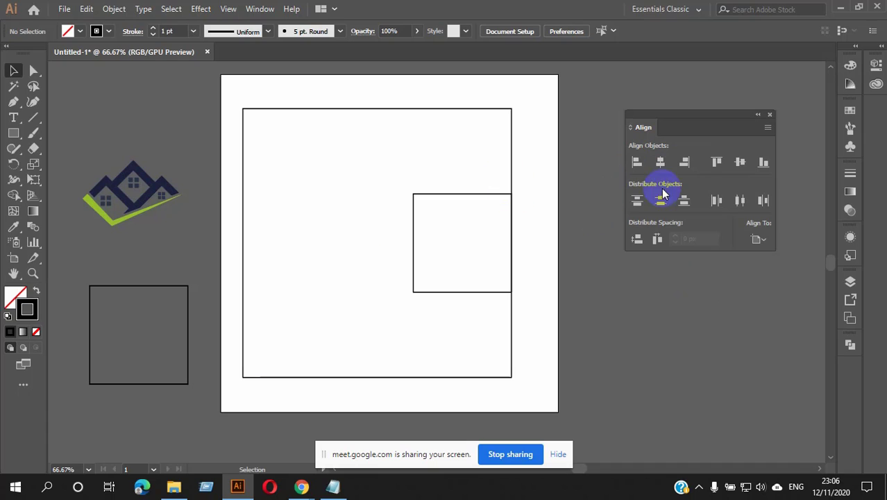
pyautogui.click(478, 194)
pyautogui.click(690, 262)
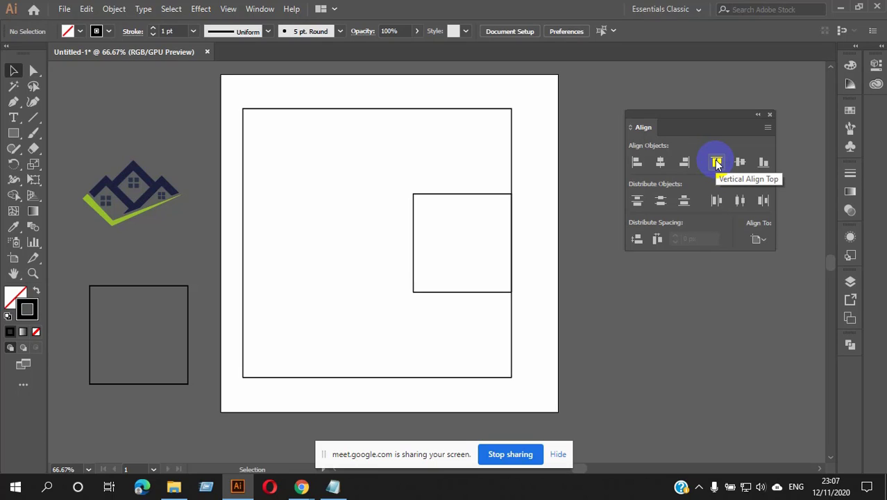
pyautogui.moveTo(526, 178); pyautogui.dragTo(444, 277)
pyautogui.click(718, 162)
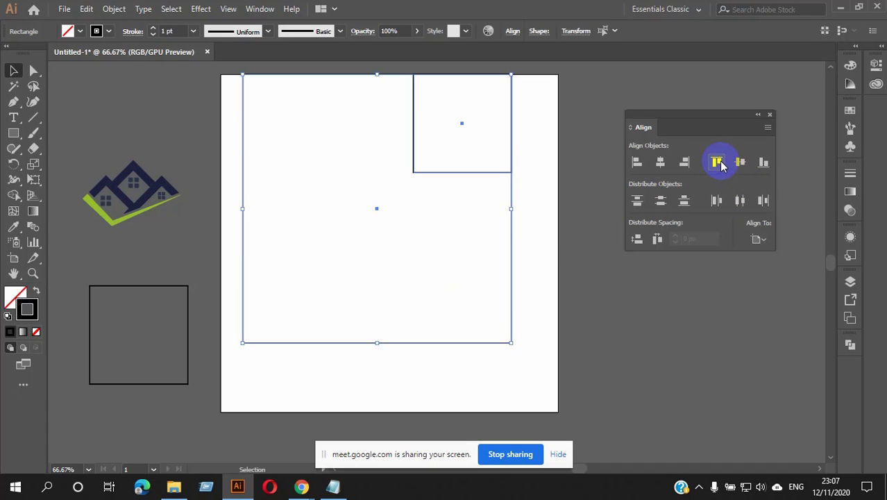
pyautogui.moveTo(461, 125); pyautogui.dragTo(473, 163)
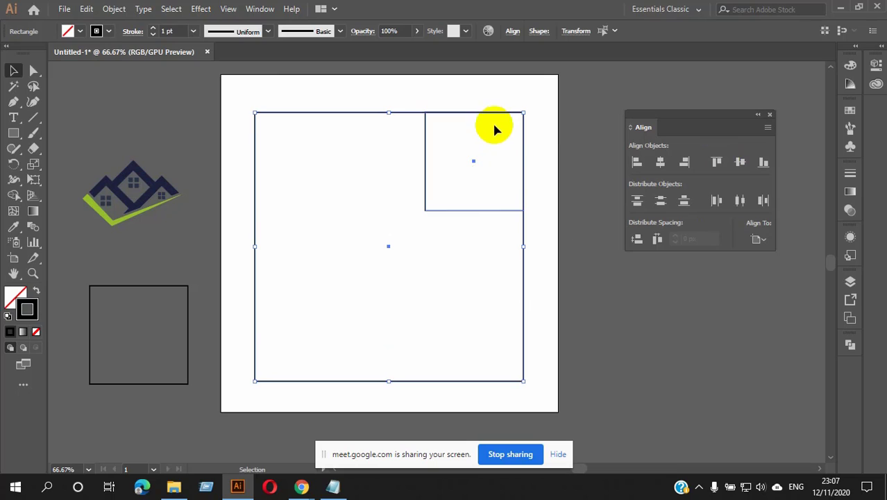
# Step: Apply Vertical Align Bottom to both squares and move them together up from the artboard's bottom edge
pyautogui.click(763, 164)
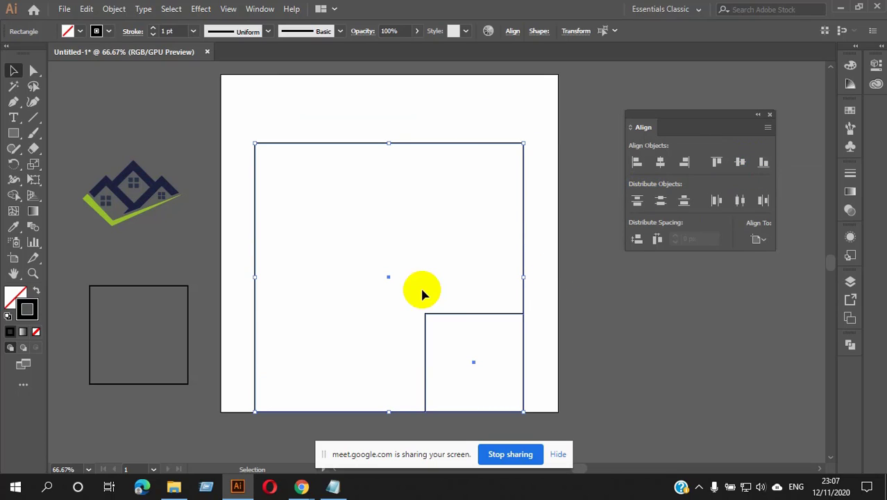
pyautogui.moveTo(387, 277); pyautogui.dragTo(389, 231)
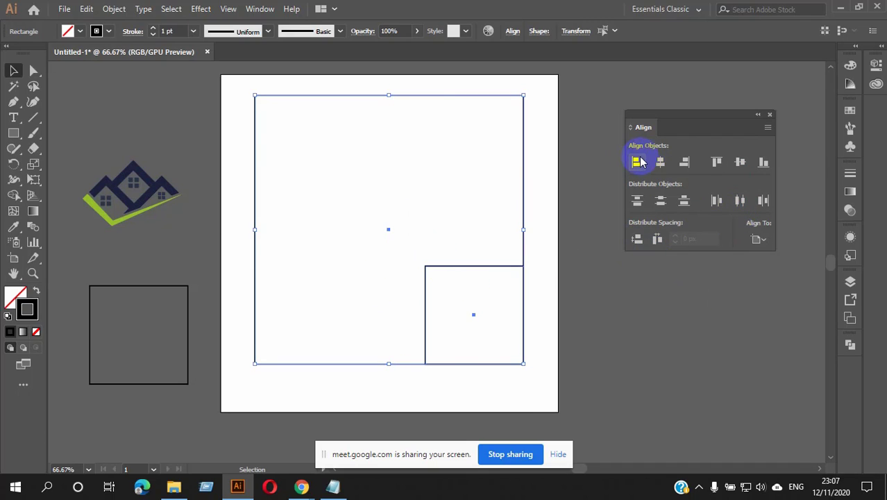
pyautogui.click(665, 199)
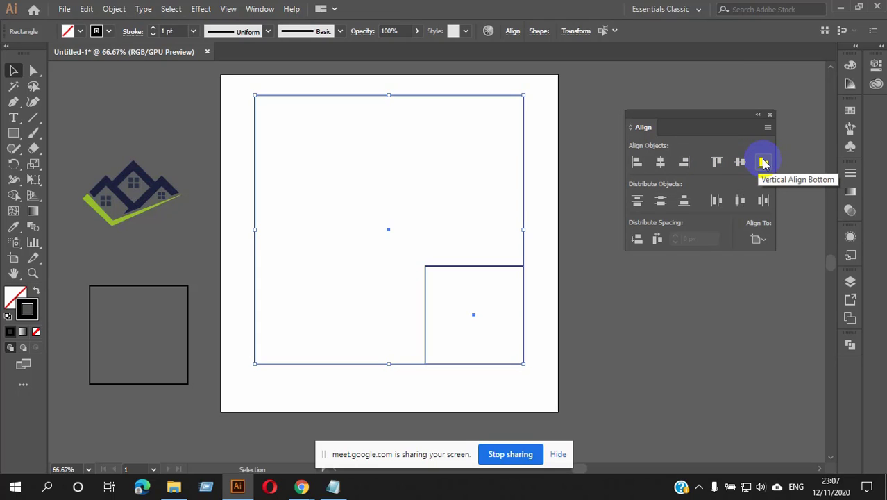
pyautogui.click(569, 252)
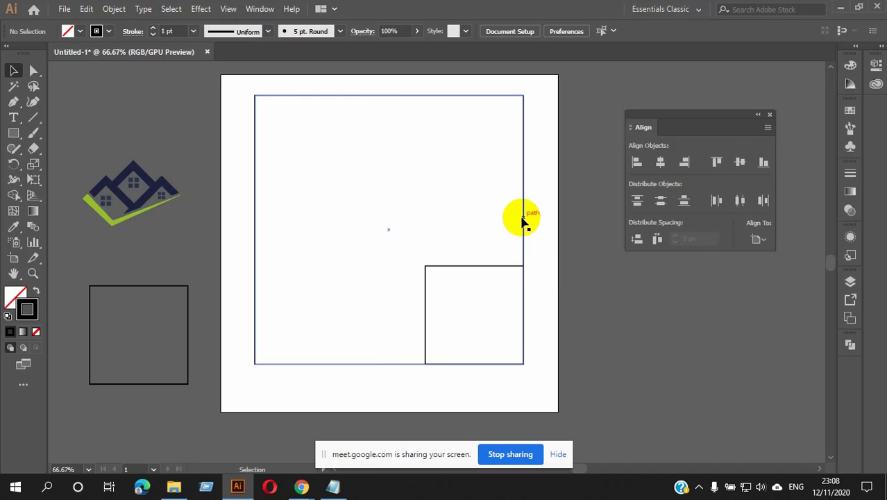
# Step: Set alignment to Align to Selection, centre both squares on each other in both directions, and move them together toward the artboard's middle
pyautogui.click(753, 239)
pyautogui.click(777, 256)
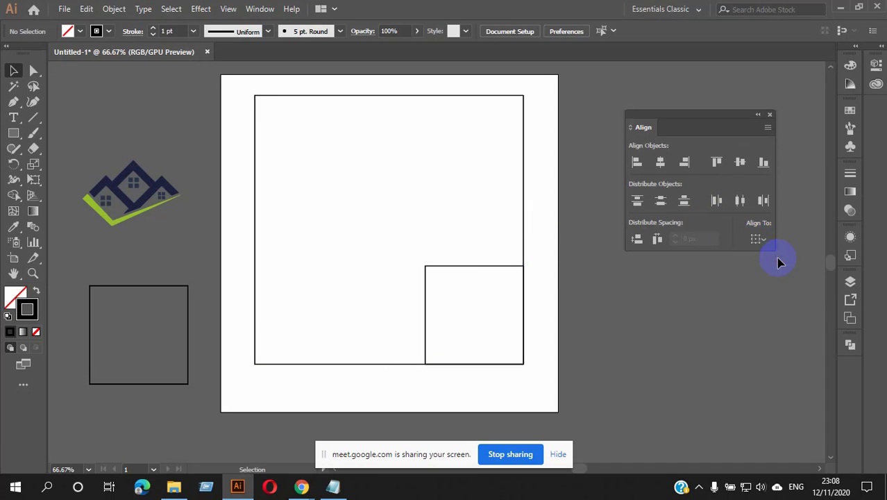
pyautogui.moveTo(533, 254); pyautogui.dragTo(476, 336)
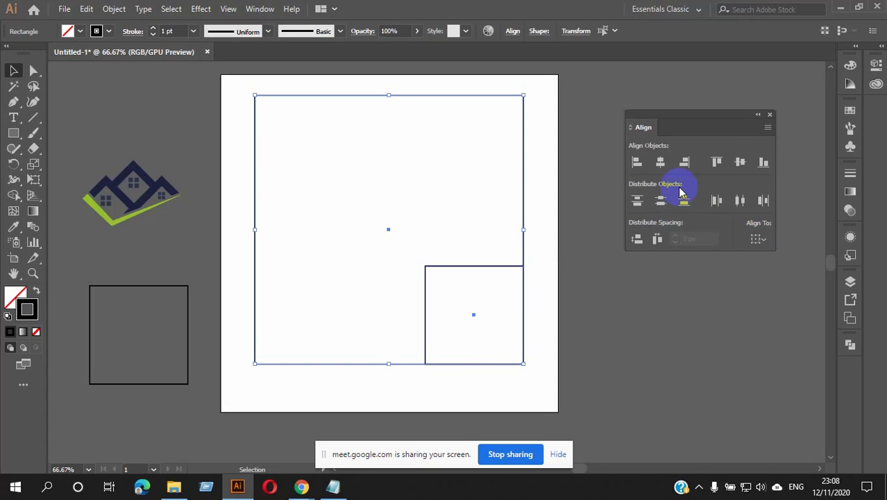
pyautogui.click(738, 160)
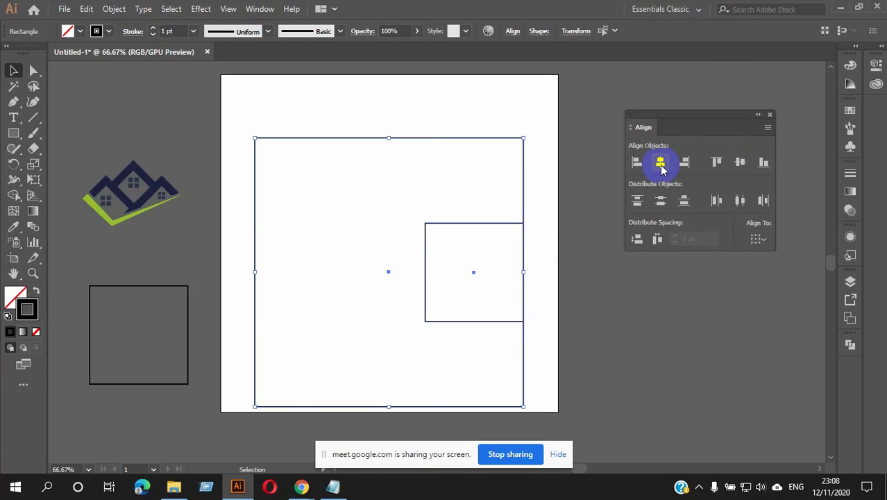
pyautogui.click(660, 162)
pyautogui.moveTo(438, 271); pyautogui.dragTo(384, 248)
pyautogui.click(757, 239)
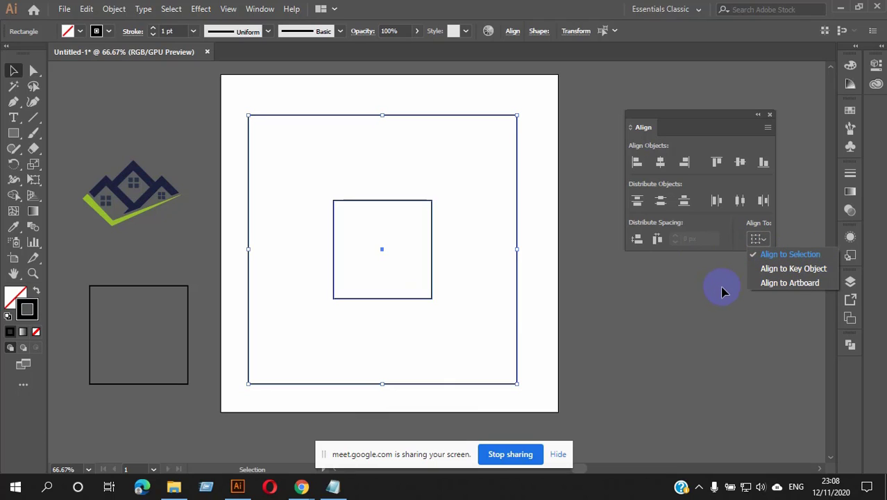
pyautogui.click(595, 283)
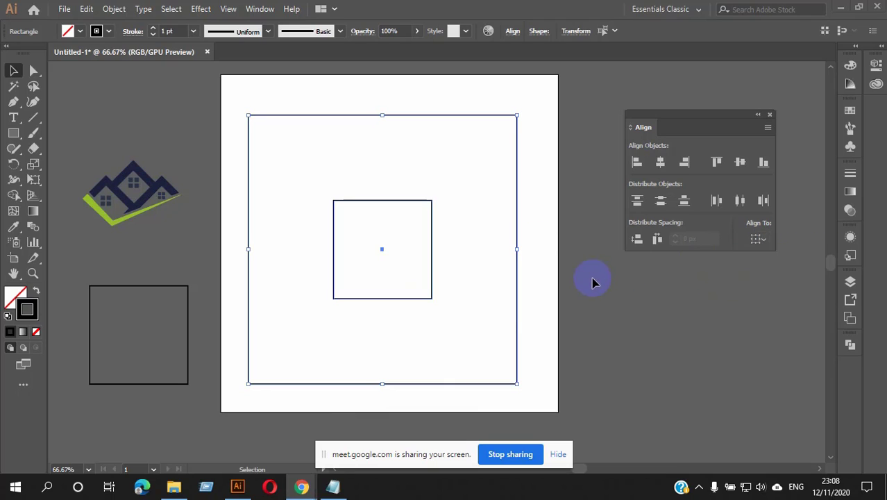
pyautogui.click(594, 115)
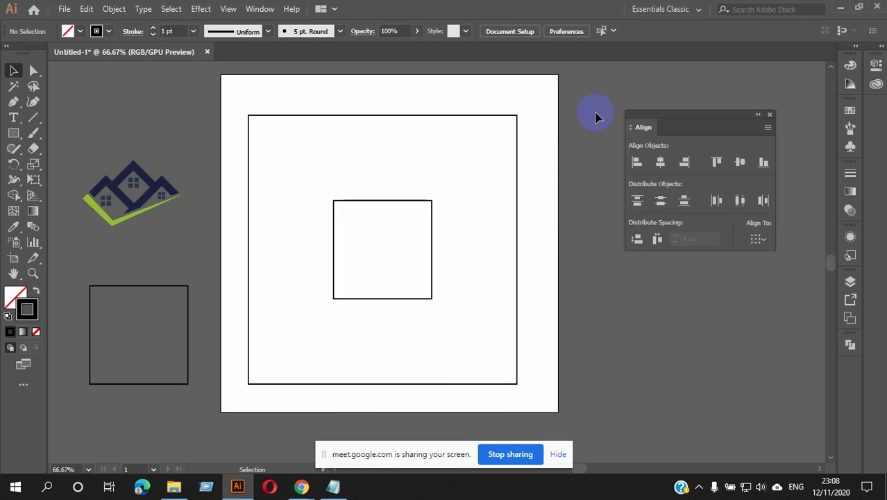
pyautogui.moveTo(303, 92); pyautogui.dragTo(475, 257)
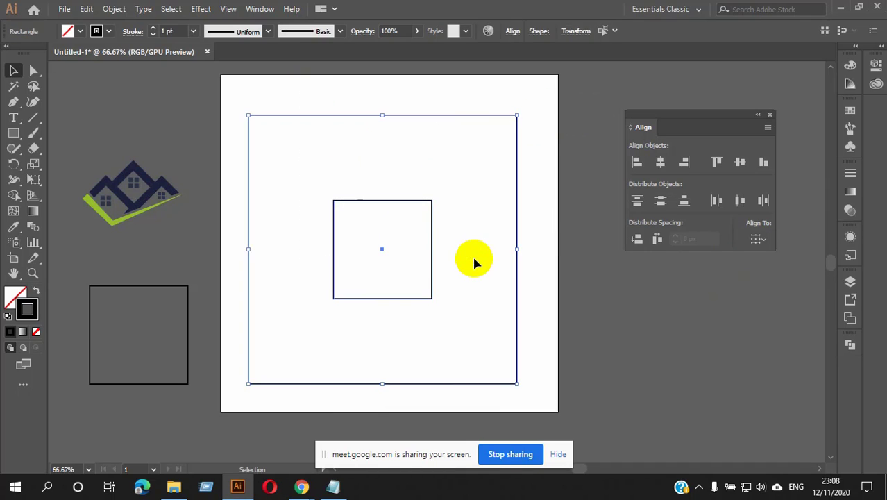
pyautogui.click(589, 371)
# Step: Move the small square outside the artboard, to the right of the large square
pyautogui.moveTo(425, 205); pyautogui.dragTo(692, 290)
pyautogui.click(367, 93)
pyautogui.moveTo(402, 91); pyautogui.dragTo(672, 371)
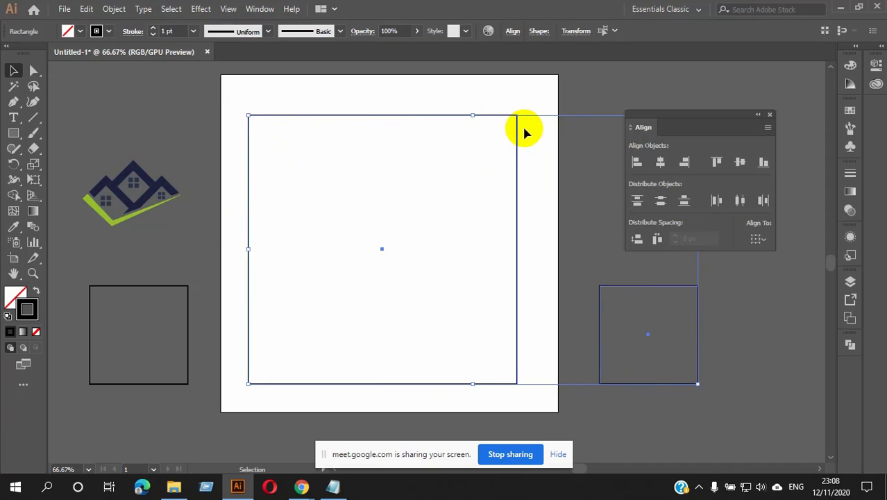
pyautogui.click(568, 118)
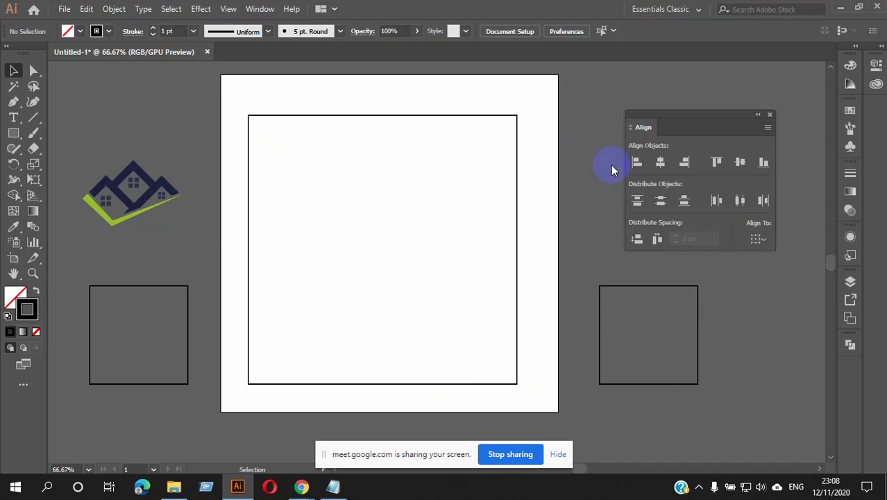
# Step: Move the small square back inside the large square, slightly off its centre, with Align to Selection chosen
pyautogui.click(699, 304)
pyautogui.moveTo(647, 338); pyautogui.dragTo(366, 243)
pyautogui.click(758, 240)
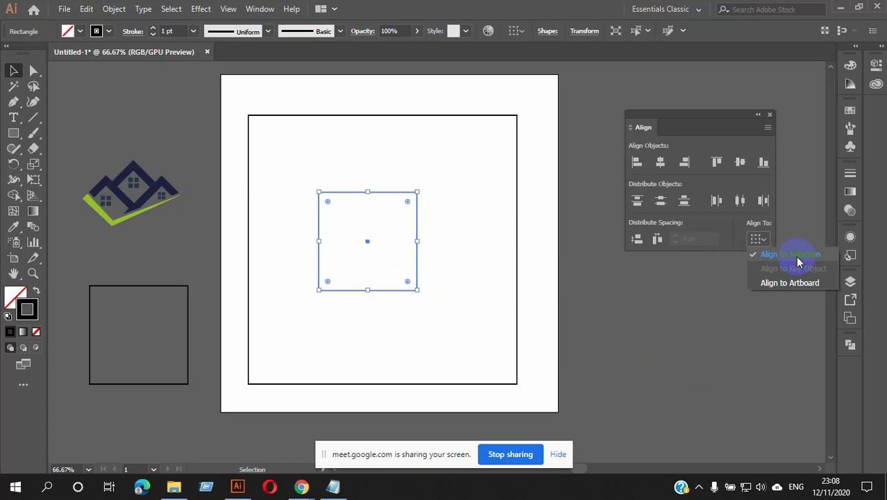
pyautogui.click(786, 256)
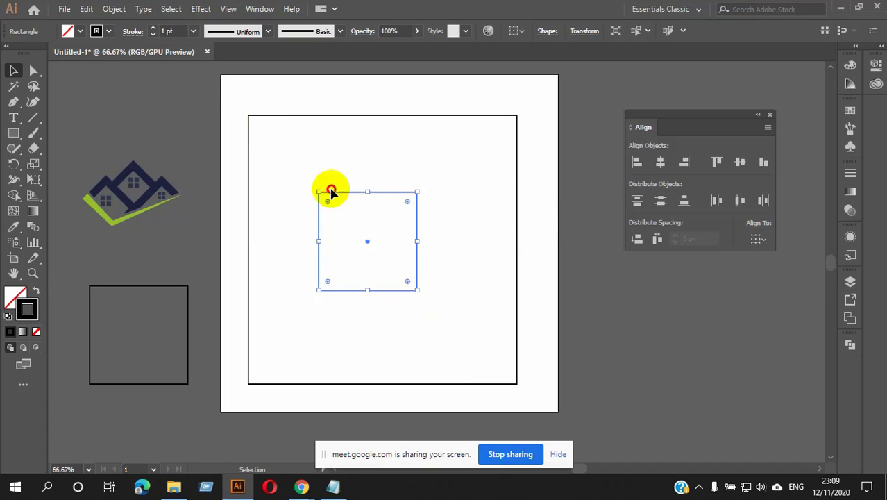
# Step: Select both squares and align them to their right, left, top and bottom edges in turn
pyautogui.moveTo(378, 108); pyautogui.dragTo(564, 317)
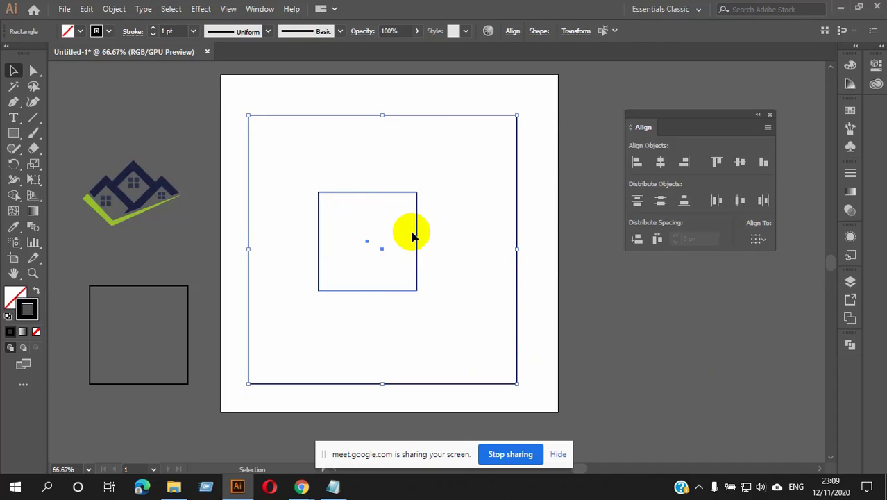
pyautogui.click(525, 179)
pyautogui.moveTo(346, 109); pyautogui.dragTo(560, 291)
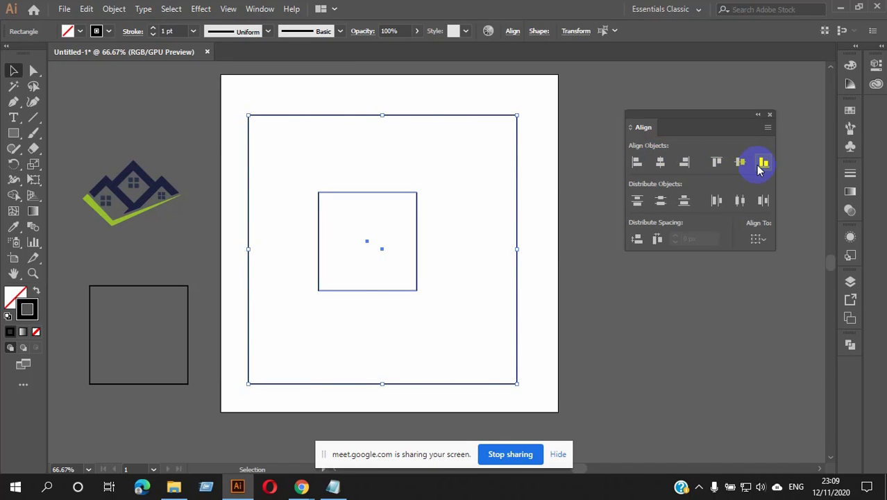
pyautogui.click(686, 163)
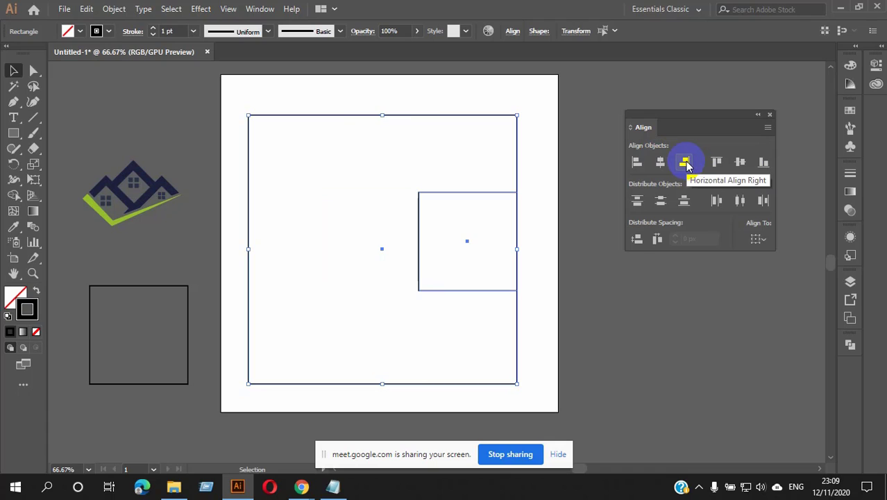
pyautogui.click(637, 163)
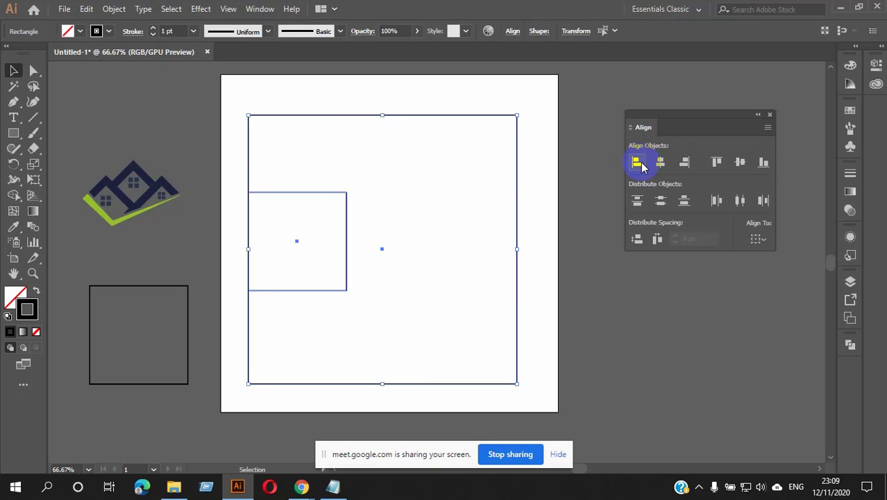
pyautogui.click(725, 165)
pyautogui.click(761, 167)
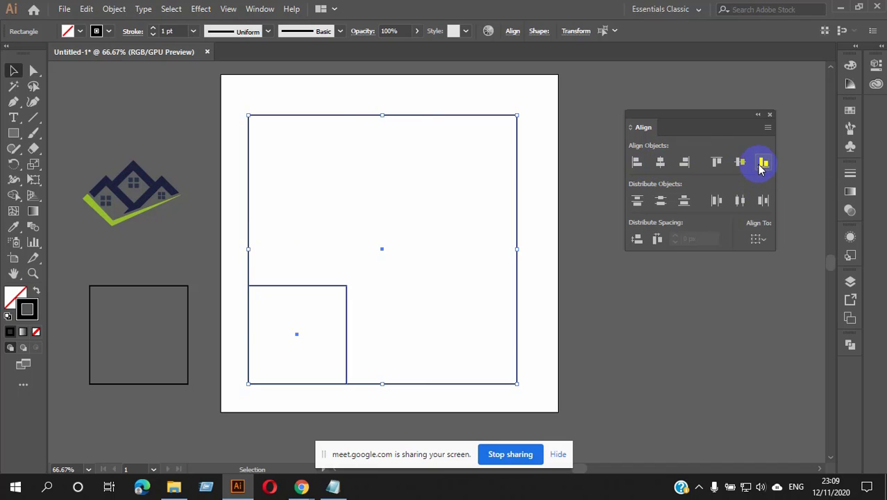
# Step: Centre both squares on each other vertically and horizontally, and reposition them together near the artboard's middle
pyautogui.click(740, 163)
pyautogui.click(665, 169)
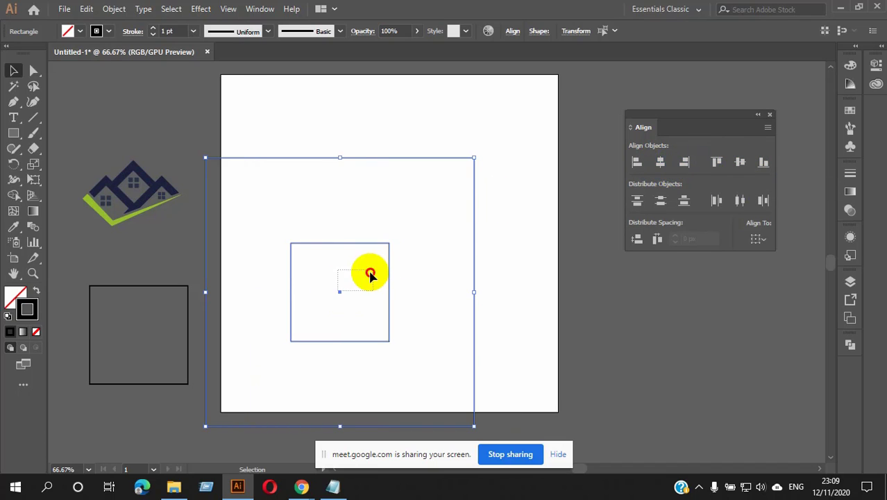
pyautogui.click(390, 251)
pyautogui.click(356, 190)
pyautogui.moveTo(329, 111); pyautogui.dragTo(446, 262)
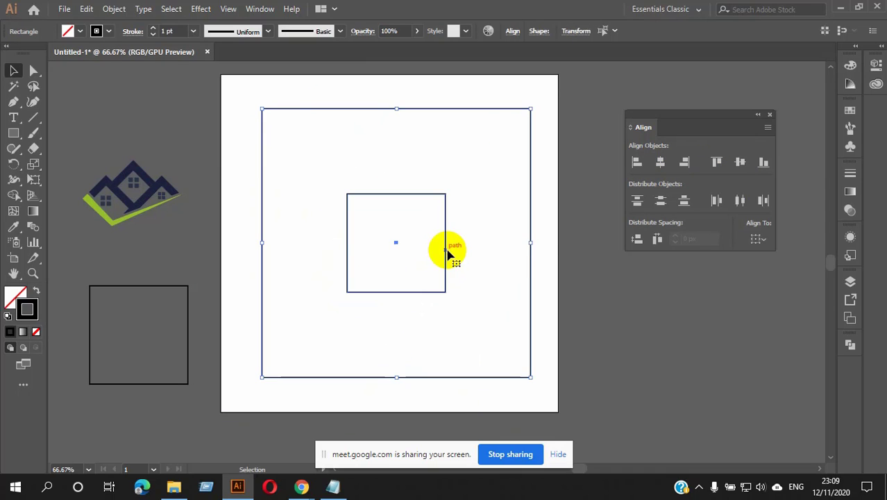
# Step: Move the large square off the artboard to its right side, leaving the small square in place
pyautogui.click(542, 236)
pyautogui.moveTo(534, 242); pyautogui.dragTo(695, 291)
pyautogui.moveTo(550, 296); pyautogui.dragTo(697, 280)
pyautogui.moveTo(570, 304); pyautogui.dragTo(620, 303)
# Step: Select the small square on the artboard and choose Align to Artboard as its alignment reference
pyautogui.click(415, 194)
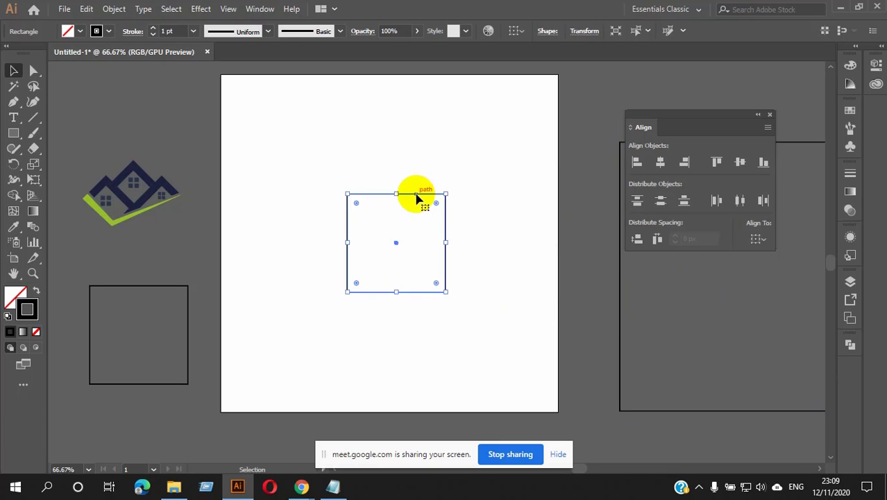
pyautogui.click(564, 234)
pyautogui.moveTo(348, 155); pyautogui.dragTo(476, 347)
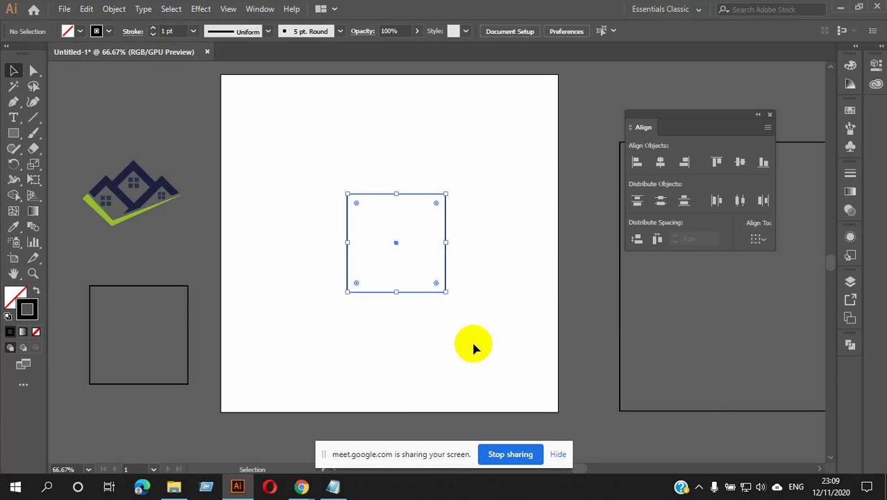
pyautogui.click(759, 239)
pyautogui.click(784, 283)
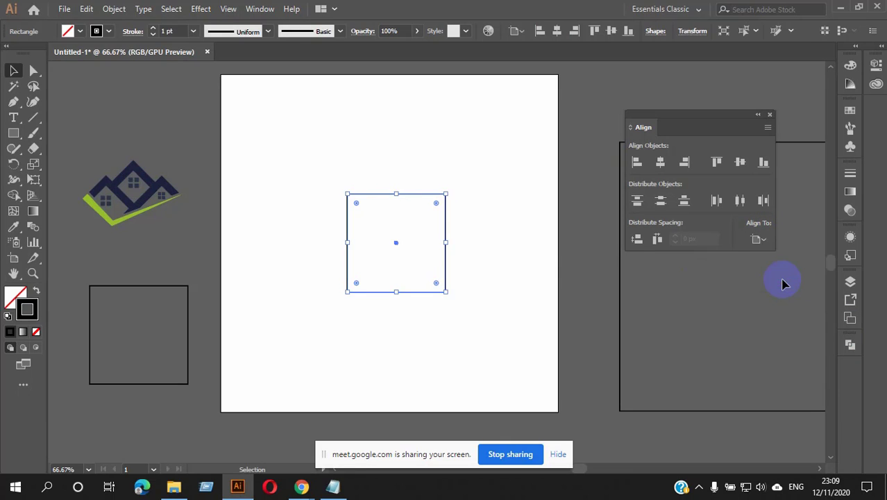
pyautogui.click(592, 273)
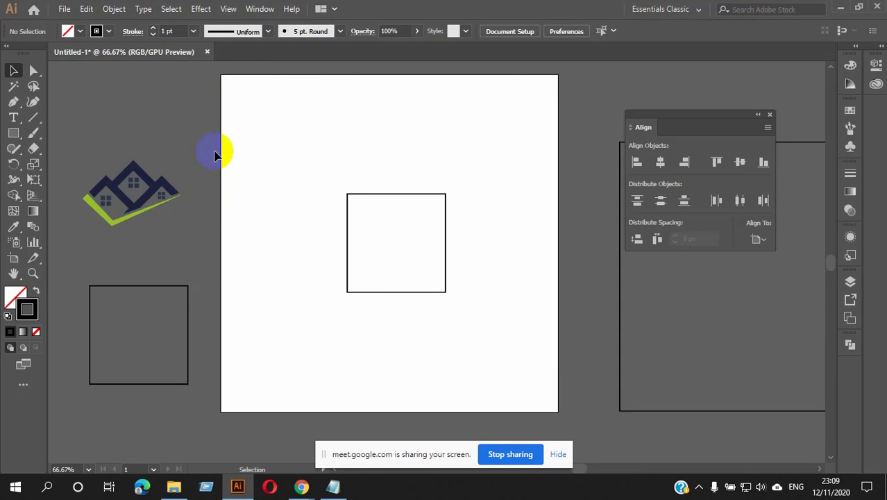
pyautogui.click(439, 194)
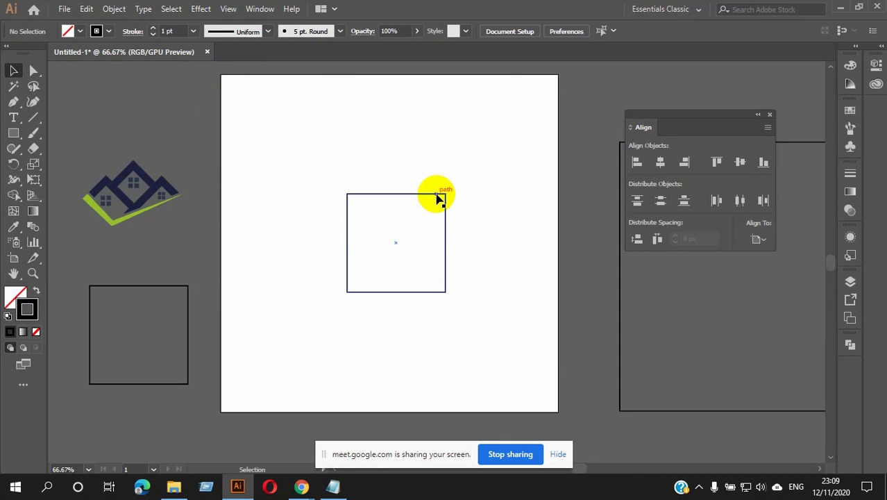
pyautogui.click(756, 240)
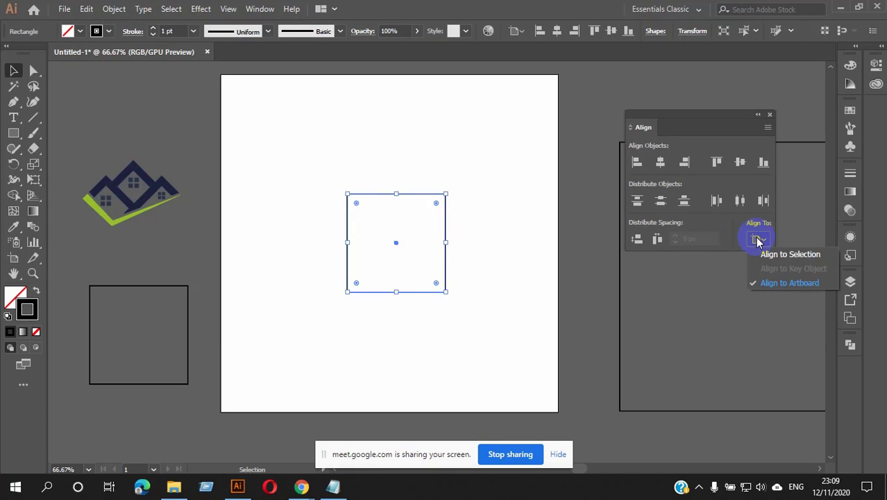
pyautogui.click(774, 284)
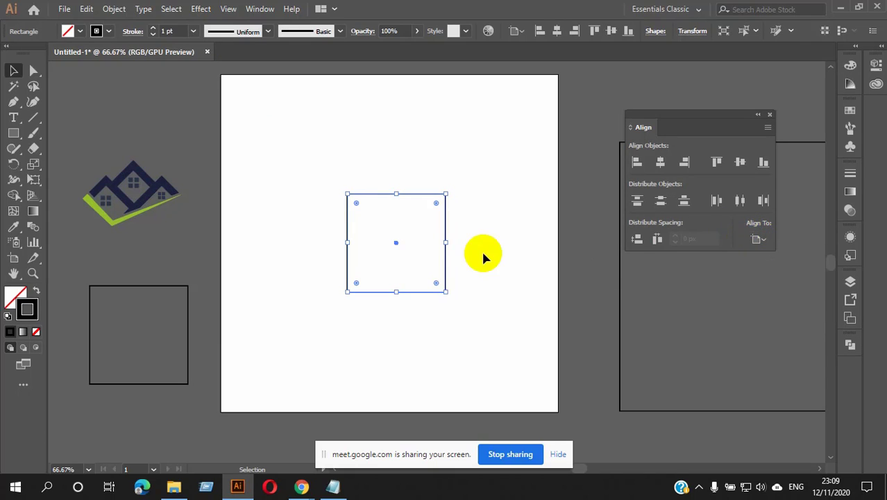
# Step: Reselect the small square and align it to the artboard's left edge and right edge in turn
pyautogui.click(509, 236)
pyautogui.moveTo(323, 159); pyautogui.dragTo(471, 294)
pyautogui.click(518, 279)
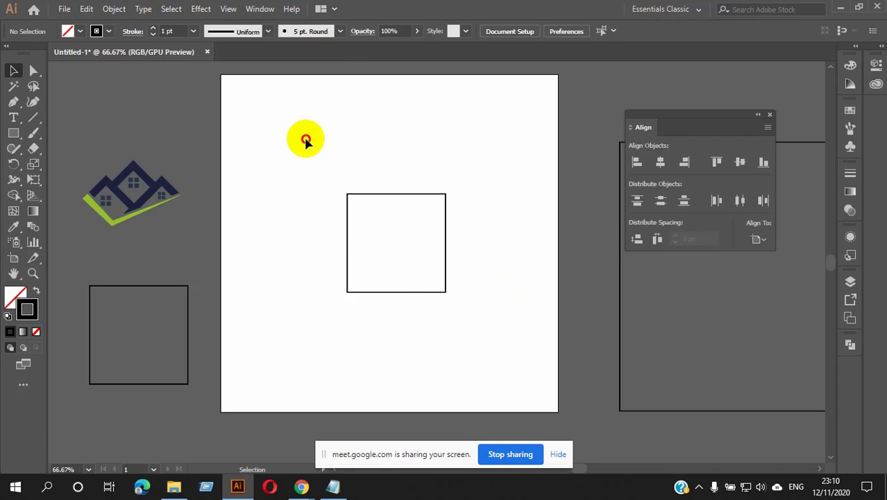
pyautogui.moveTo(305, 140); pyautogui.dragTo(451, 332)
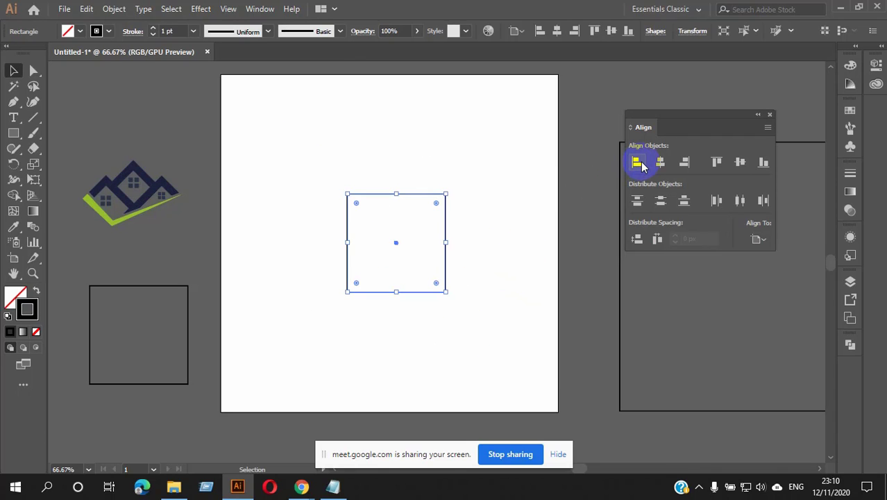
pyautogui.click(637, 163)
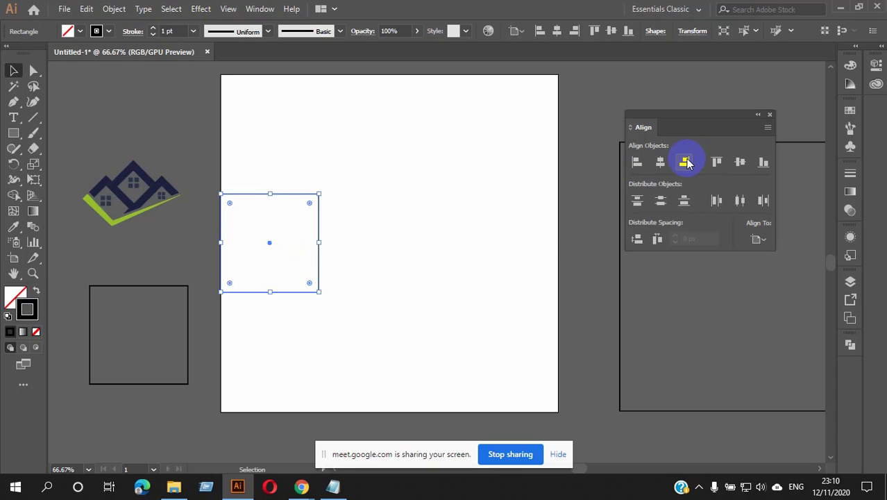
pyautogui.click(686, 161)
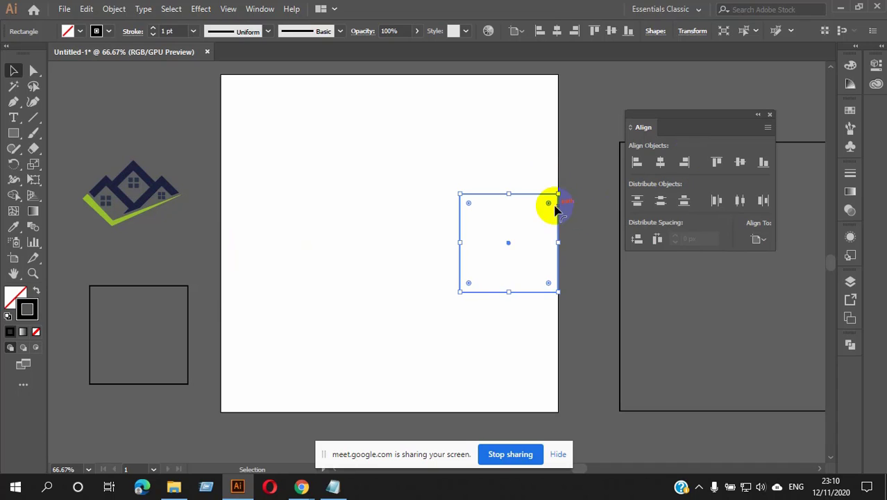
# Step: Move the small square partly over the artboard's left edge, and centre it on the artboard horizontally and vertically
pyautogui.click(506, 243)
pyautogui.moveTo(506, 243); pyautogui.dragTo(225, 246)
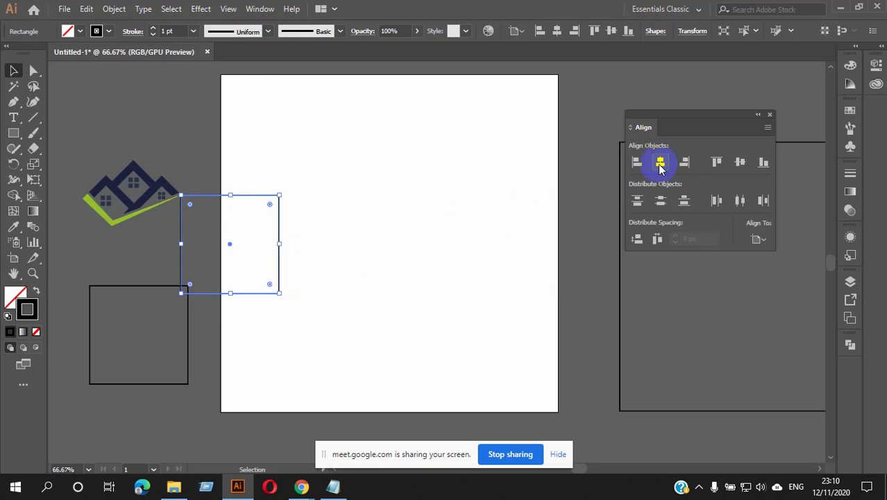
pyautogui.click(660, 162)
pyautogui.click(747, 171)
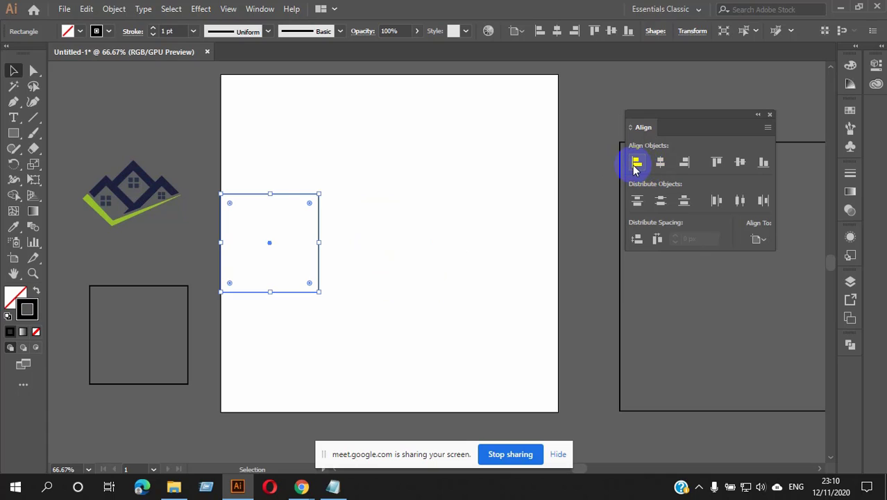
# Step: Align the small square to the artboard's left edge, right edge, vertical centre, bottom edge and top edge in turn
pyautogui.click(637, 166)
pyautogui.click(684, 164)
pyautogui.click(740, 164)
pyautogui.click(763, 164)
pyautogui.click(716, 164)
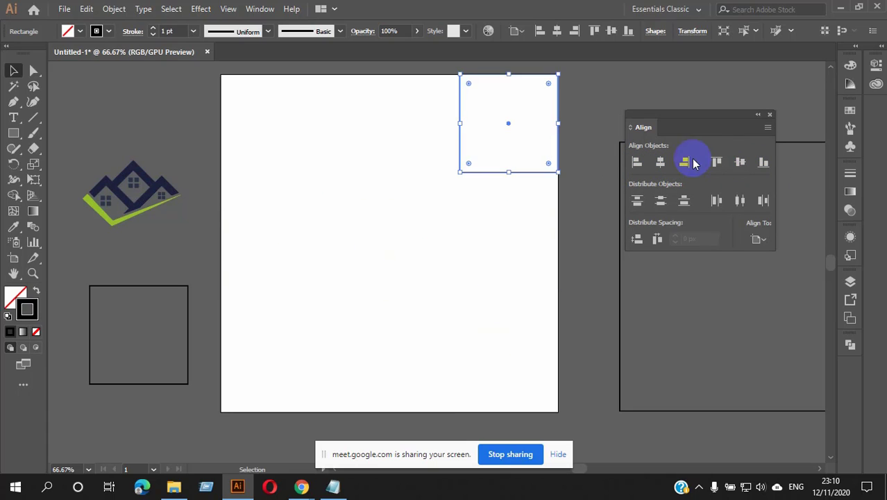
# Step: Bring the small square from the artboard's top-right corner to its horizontal and vertical centre, and deselect it
pyautogui.click(660, 164)
pyautogui.click(740, 163)
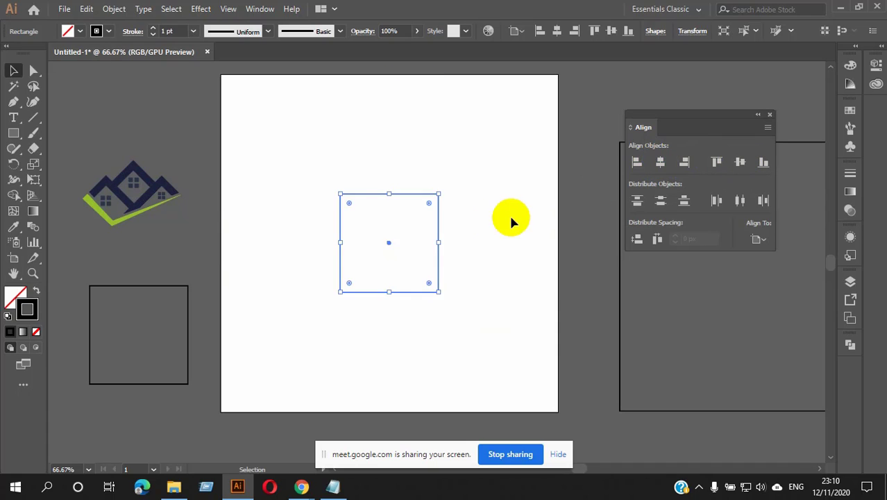
pyautogui.click(486, 219)
pyautogui.click(758, 239)
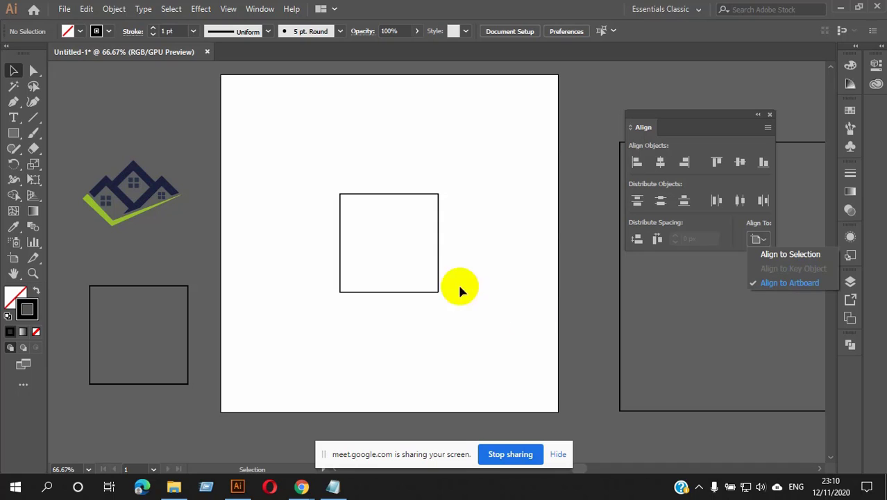
pyautogui.click(444, 218)
# Step: Replace the small square on the artboard with the house logo, and enlarge the logo to about half the artboard's width
pyautogui.moveTo(354, 174); pyautogui.dragTo(471, 293)
pyautogui.press('Delete')
pyautogui.moveTo(134, 200); pyautogui.dragTo(381, 209)
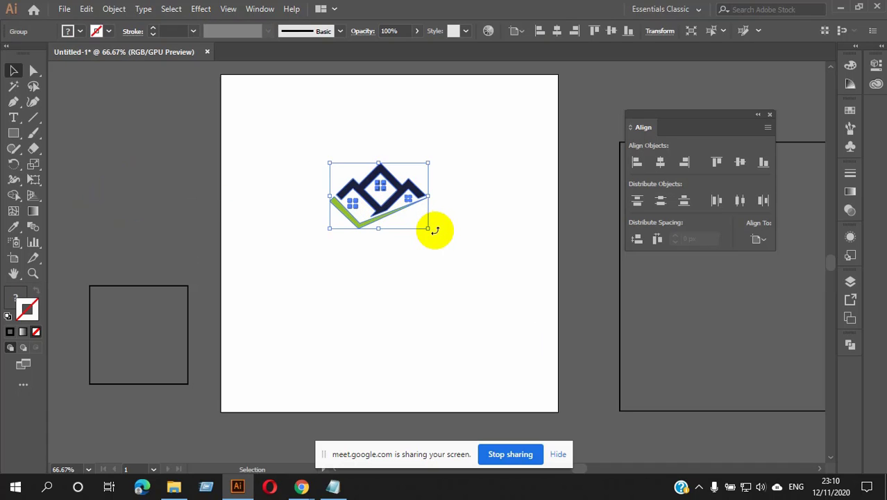
pyautogui.moveTo(430, 229); pyautogui.dragTo(464, 253)
pyautogui.moveTo(403, 212); pyautogui.dragTo(420, 228)
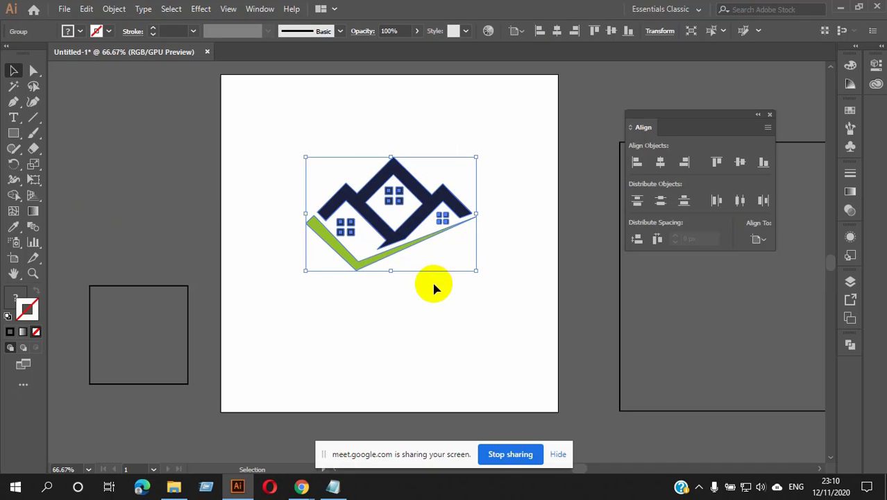
pyautogui.moveTo(476, 270); pyautogui.dragTo(473, 269)
pyautogui.click(477, 329)
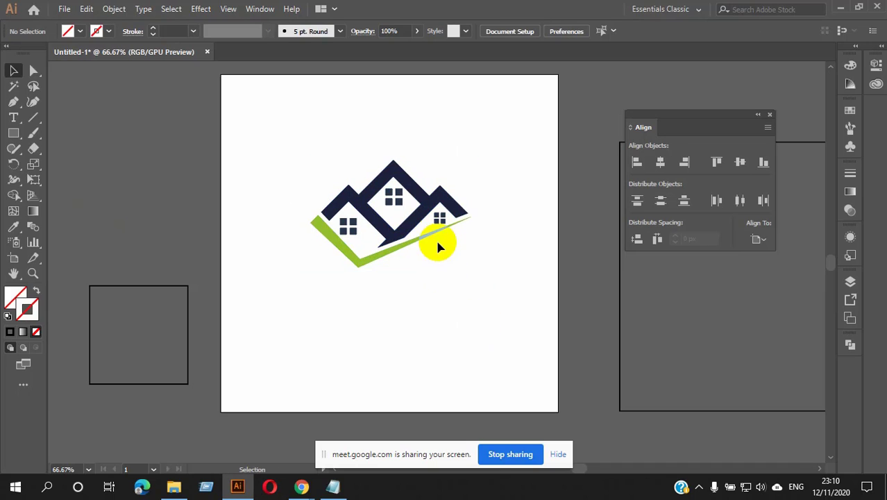
# Step: Move the house logo by hand towards the artboard's upper right and back to its upper left, leaving it off-centre
pyautogui.click(424, 218)
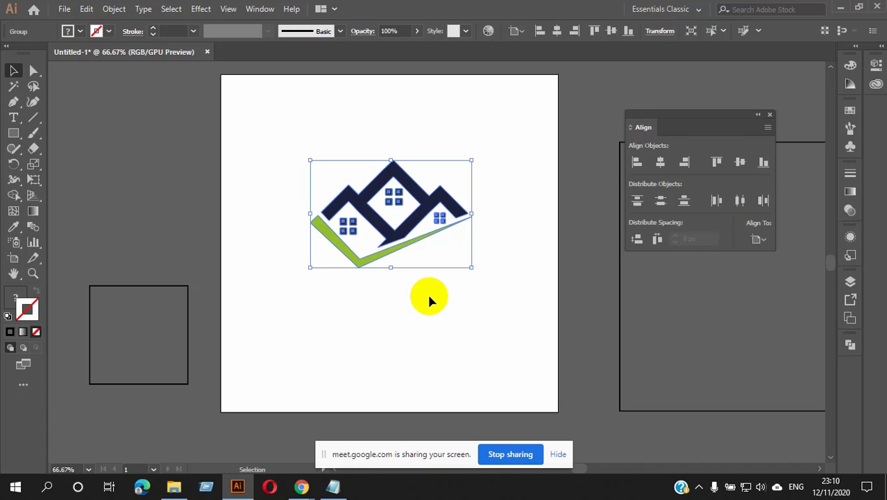
pyautogui.moveTo(430, 205); pyautogui.dragTo(486, 181)
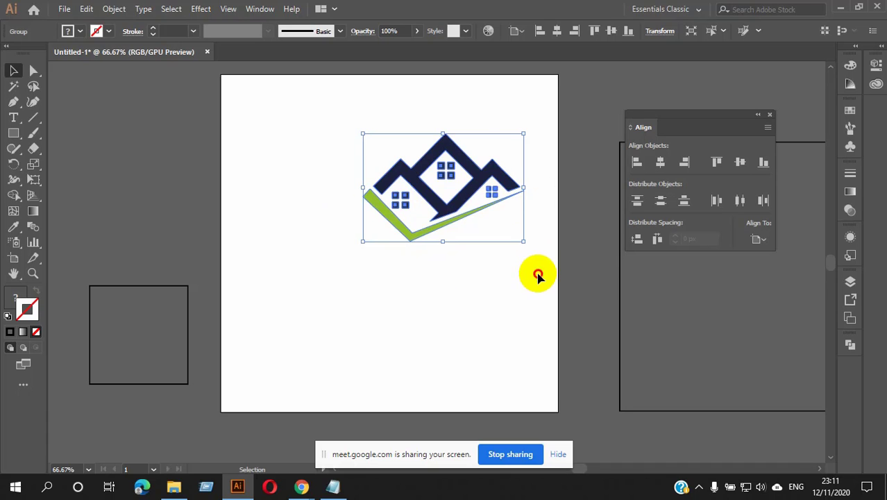
pyautogui.click(494, 300)
pyautogui.moveTo(441, 209); pyautogui.dragTo(346, 236)
pyautogui.click(369, 281)
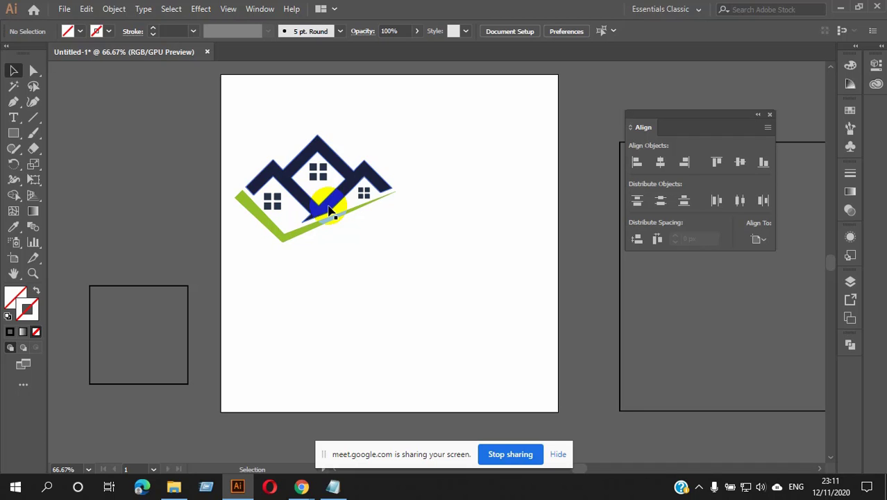
pyautogui.moveTo(330, 209); pyautogui.dragTo(349, 211)
pyautogui.click(408, 260)
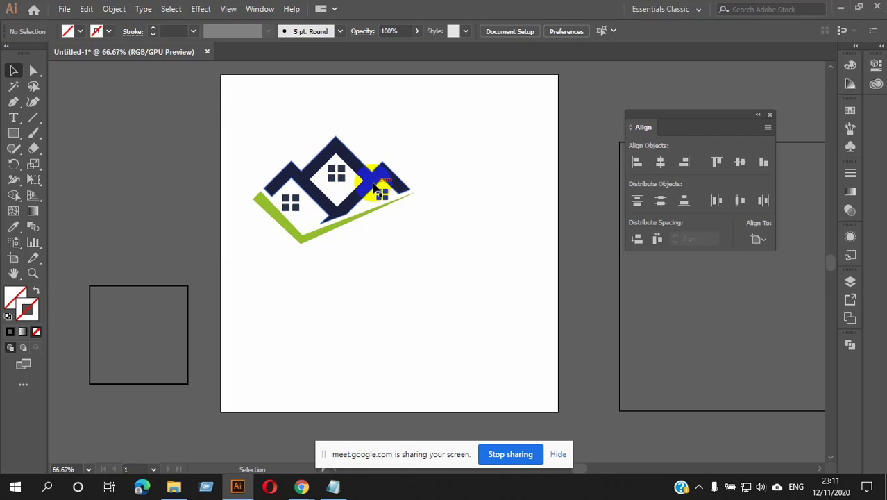
# Step: Select the house logo and centre it vertically and horizontally on the artboard with Align to Artboard chosen
pyautogui.click(376, 192)
pyautogui.click(522, 212)
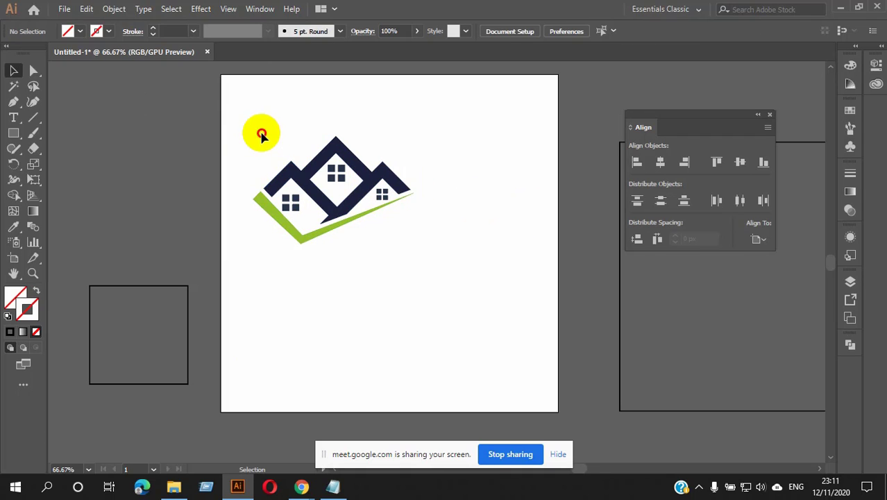
pyautogui.moveTo(263, 133); pyautogui.dragTo(440, 299)
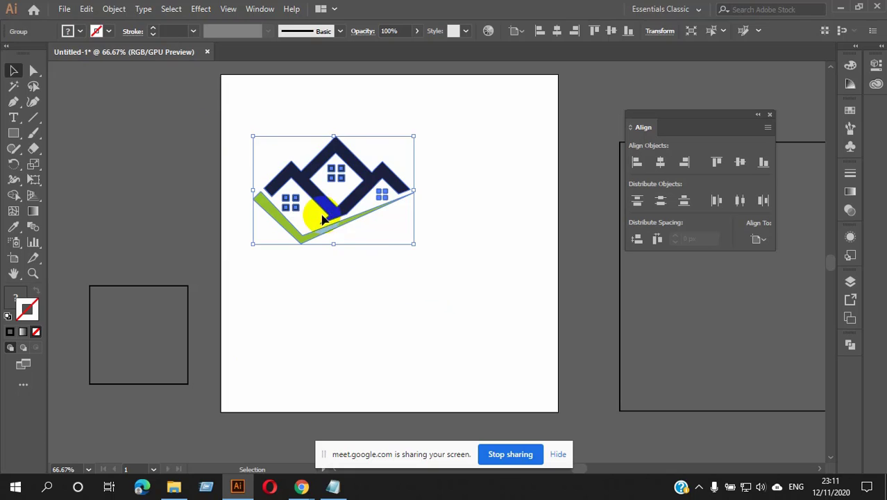
pyautogui.click(397, 306)
pyautogui.moveTo(271, 125); pyautogui.dragTo(452, 310)
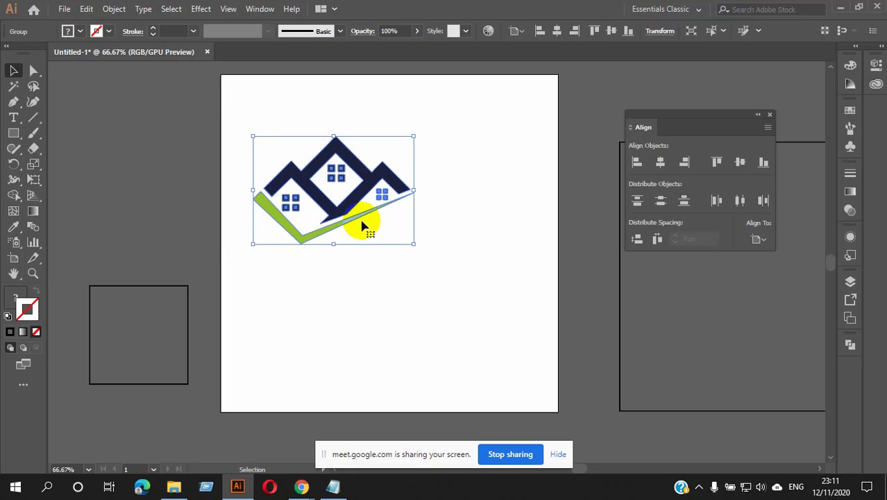
pyautogui.click(757, 238)
pyautogui.click(784, 281)
pyautogui.click(744, 165)
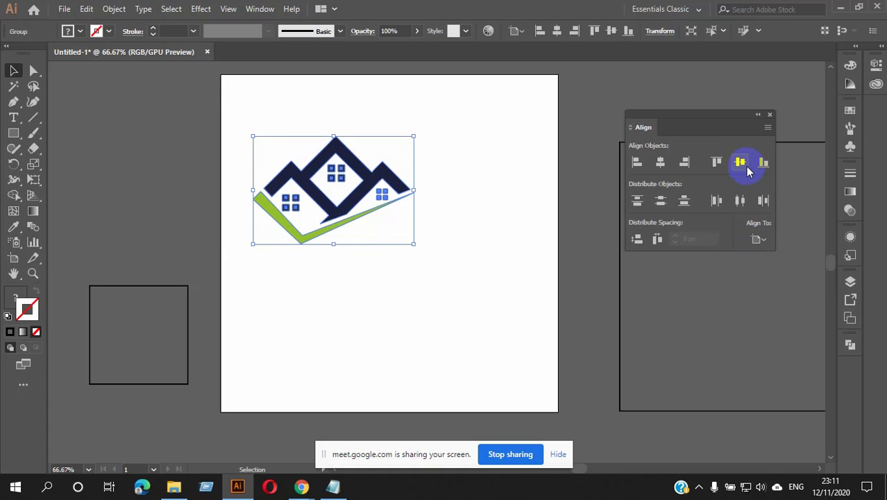
pyautogui.click(742, 164)
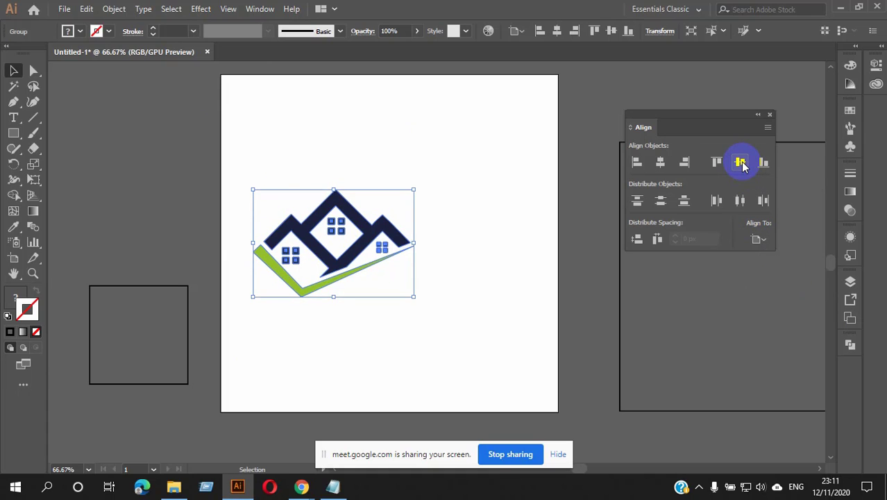
pyautogui.click(661, 163)
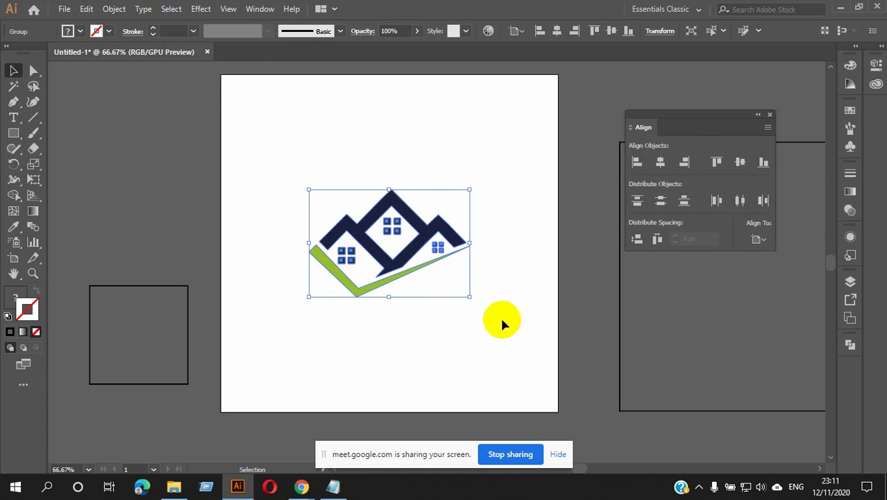
pyautogui.click(495, 338)
# Step: Enlarge the centred house logo slightly and proportionally about its centre, and deselect it
pyautogui.click(413, 255)
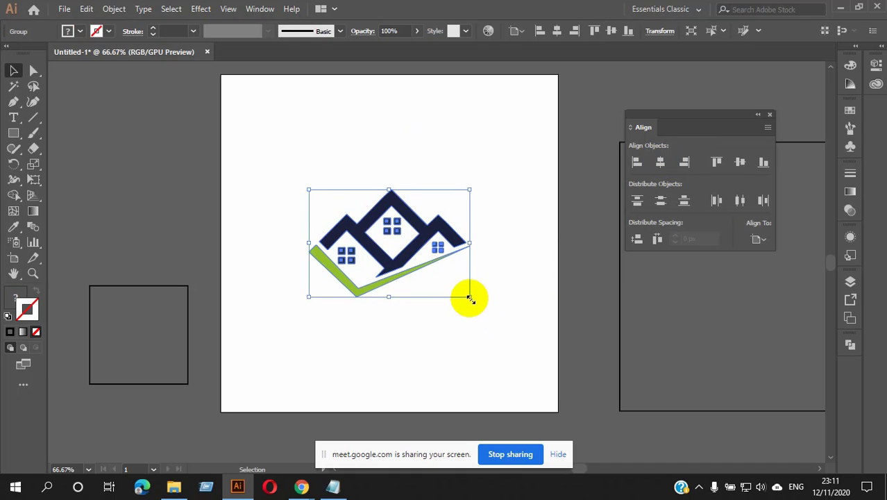
pyautogui.moveTo(470, 298); pyautogui.dragTo(477, 303)
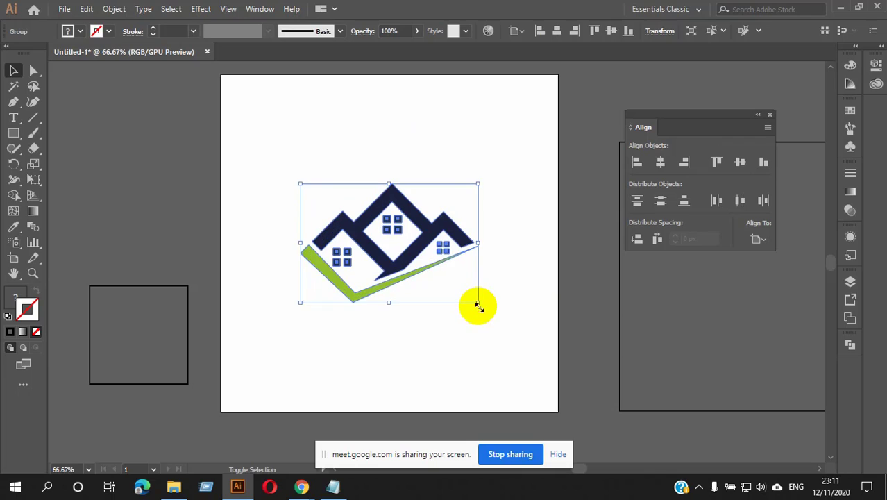
pyautogui.click(497, 357)
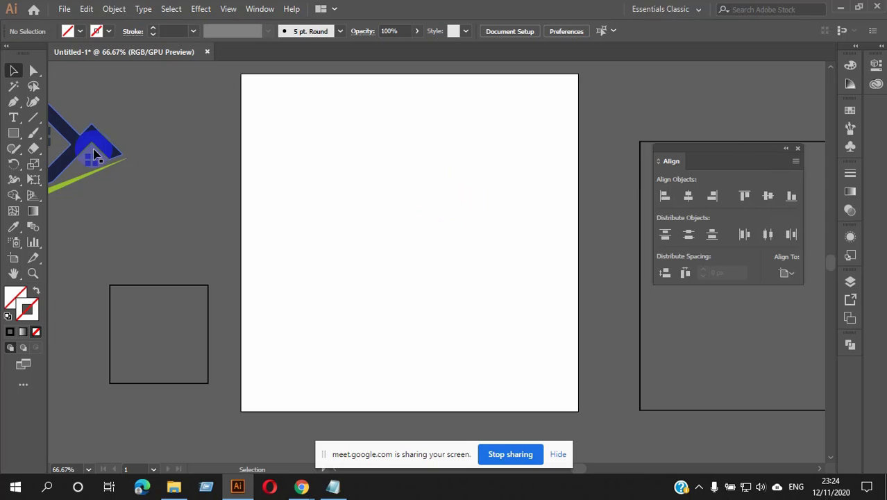
# Step: Create a circle 200 px wide and 200 px high on the artboard with the Ellipse tool
pyautogui.click(15, 134)
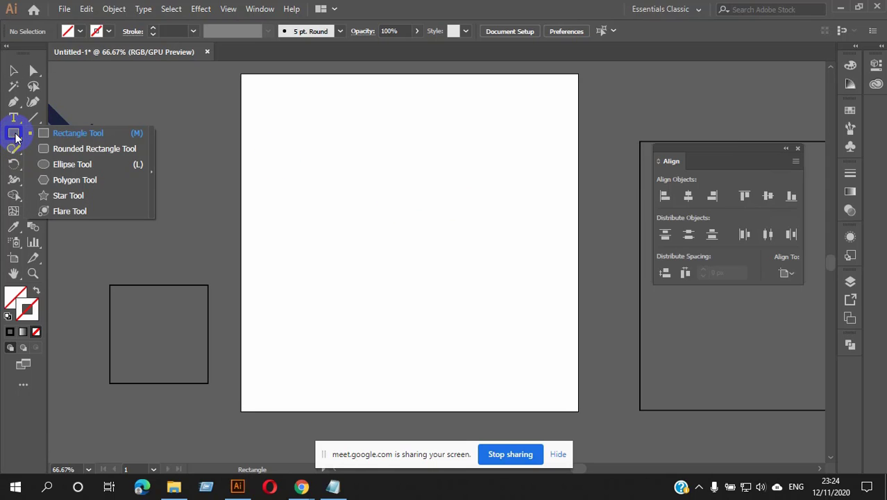
pyautogui.click(41, 164)
pyautogui.click(405, 196)
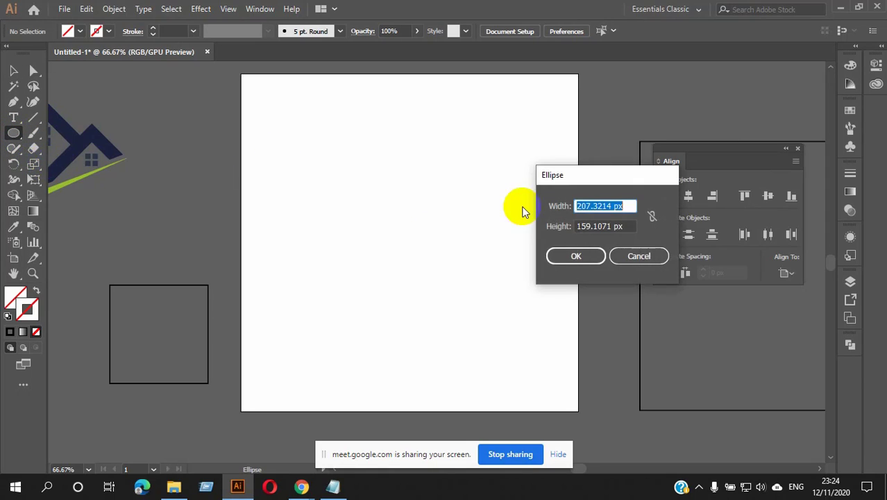
pyautogui.write('200')
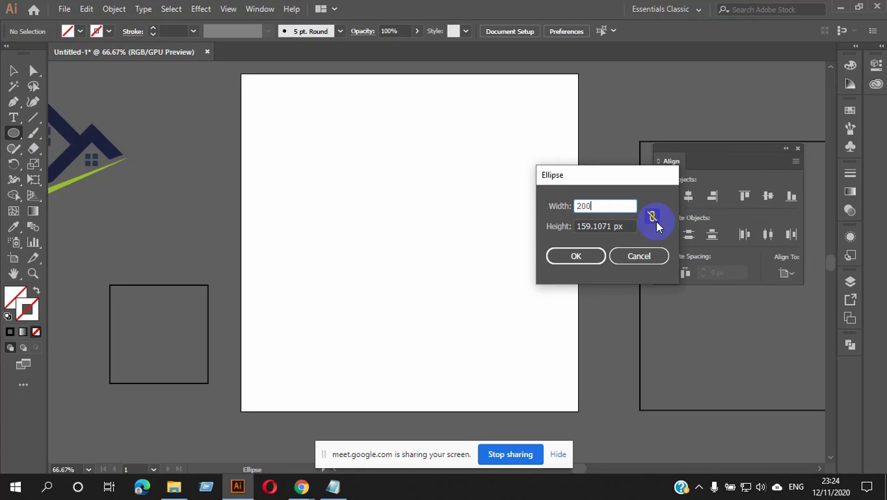
pyautogui.press('Tab')
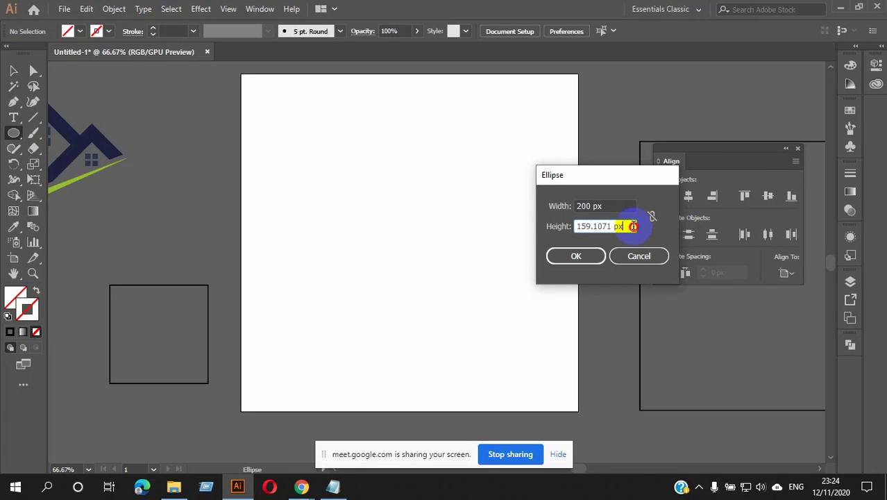
pyautogui.write('200')
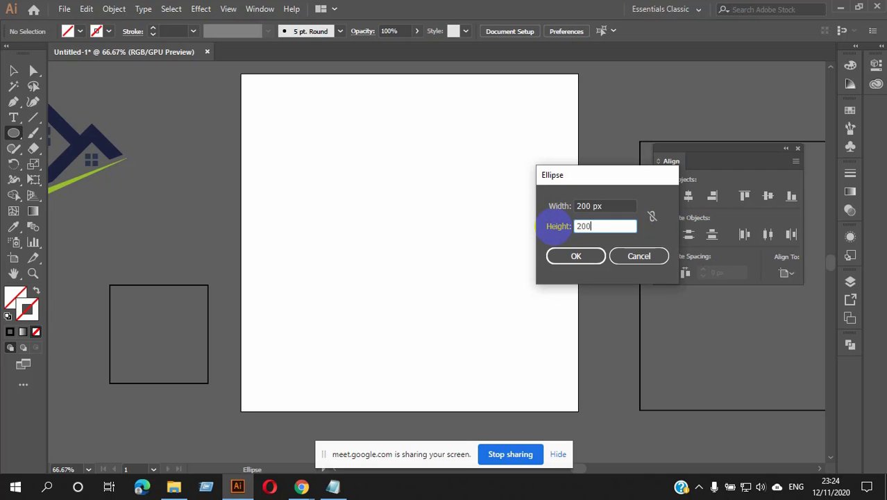
pyautogui.click(591, 255)
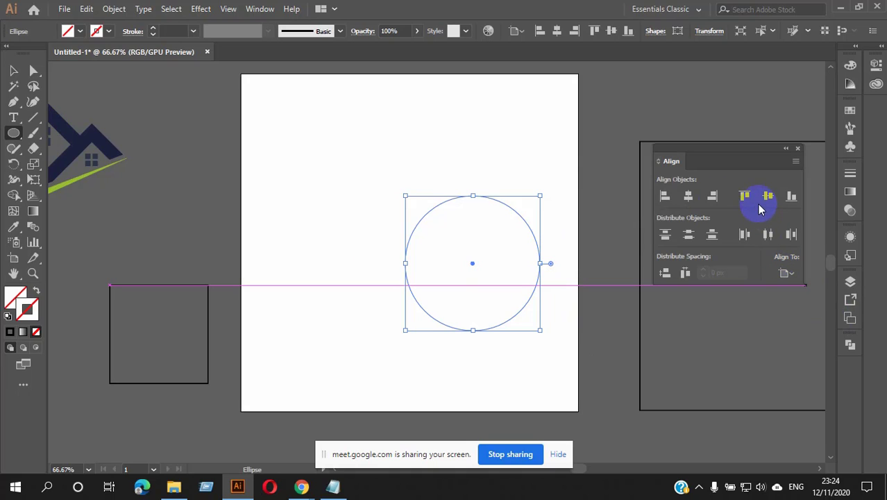
# Step: Centre the 200 px circle horizontally and vertically on the artboard and give it a black stroke
pyautogui.click(688, 196)
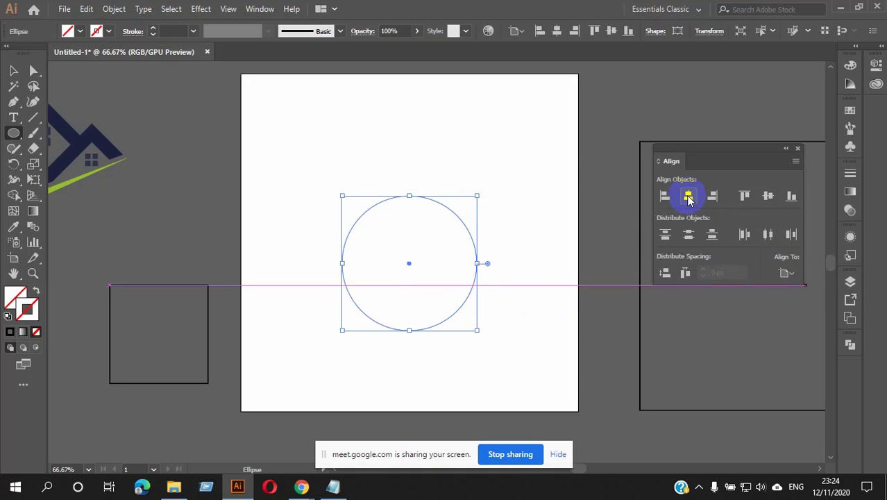
pyautogui.click(768, 196)
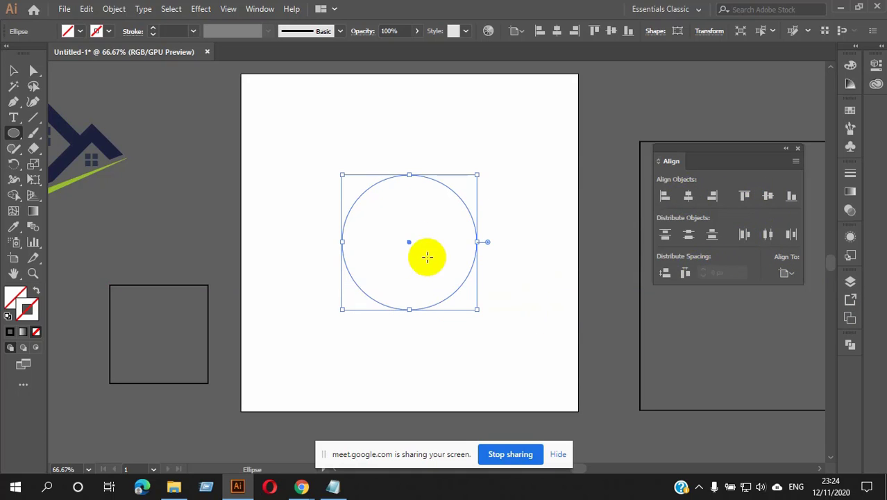
pyautogui.click(451, 150)
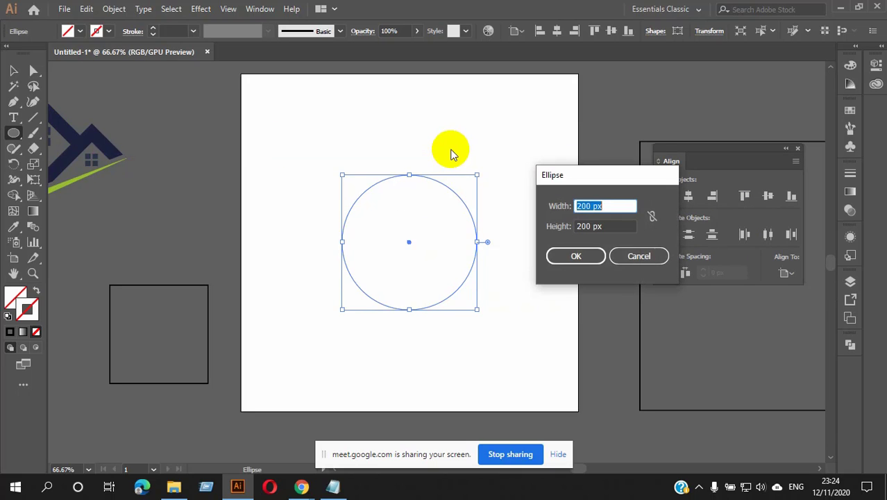
pyautogui.click(637, 254)
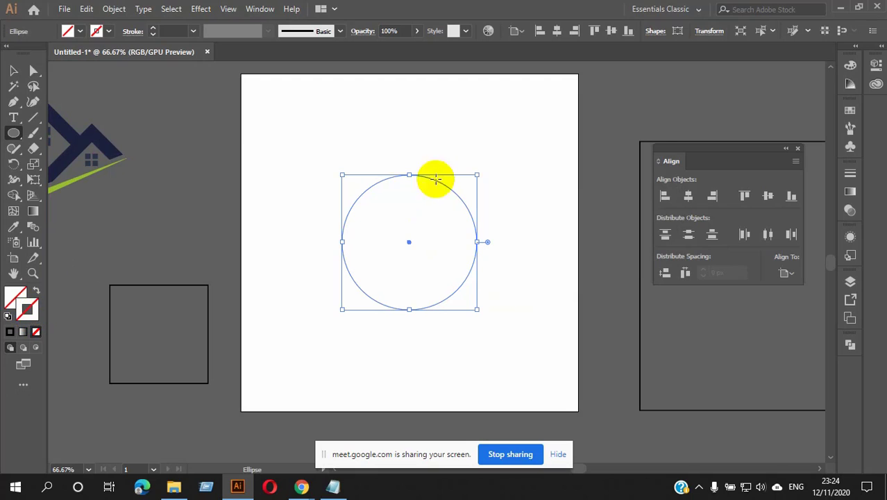
pyautogui.click(853, 67)
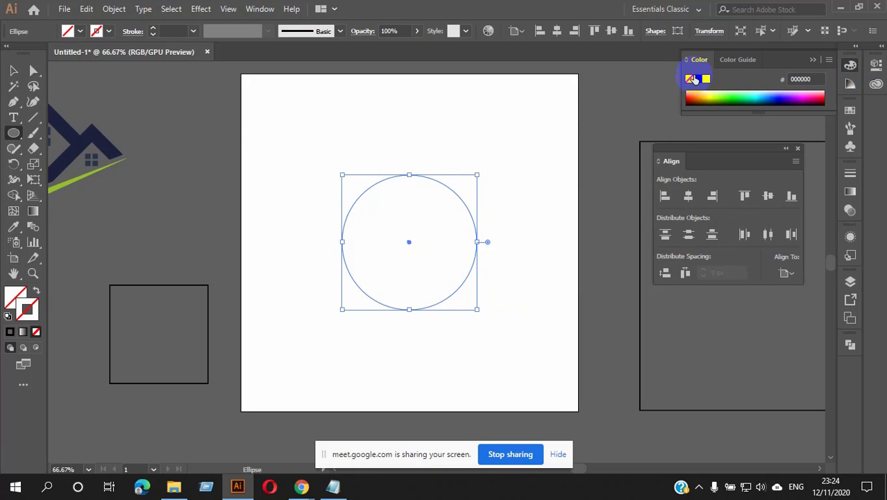
pyautogui.click(698, 78)
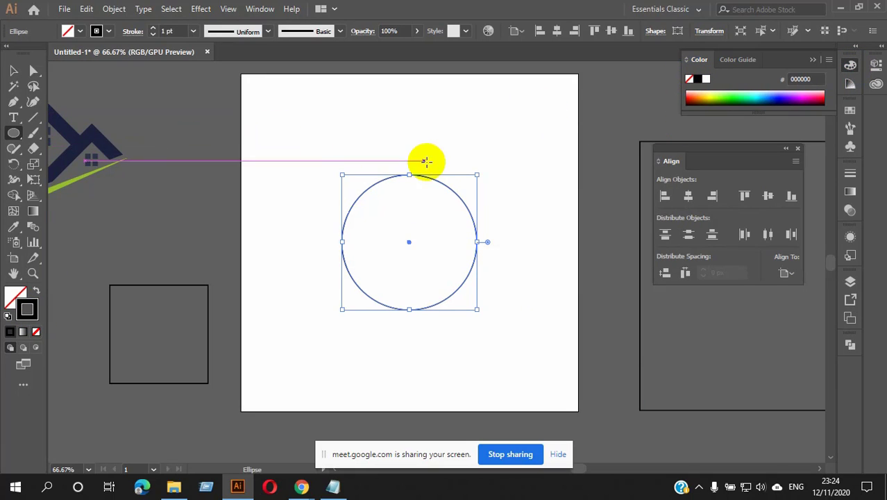
# Step: Create a second circle 100 by 100 px above and to the right of the large circle, and leave it deselected
pyautogui.click(448, 128)
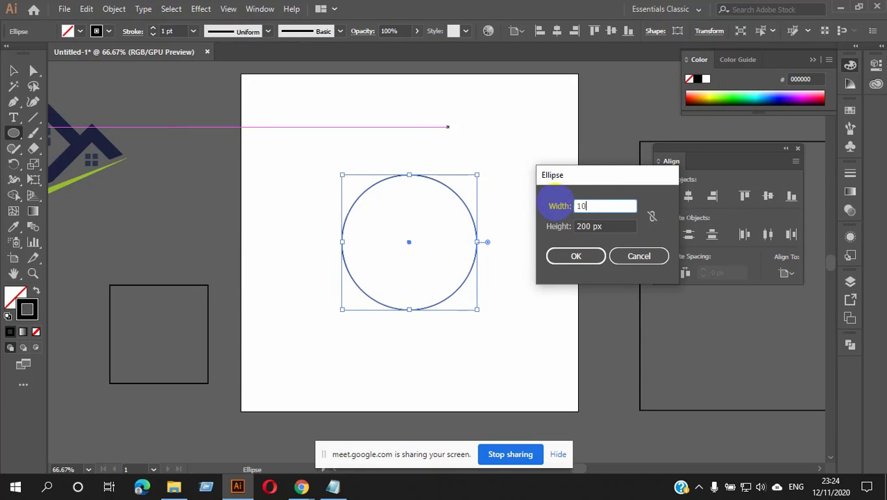
pyautogui.press('Tab')
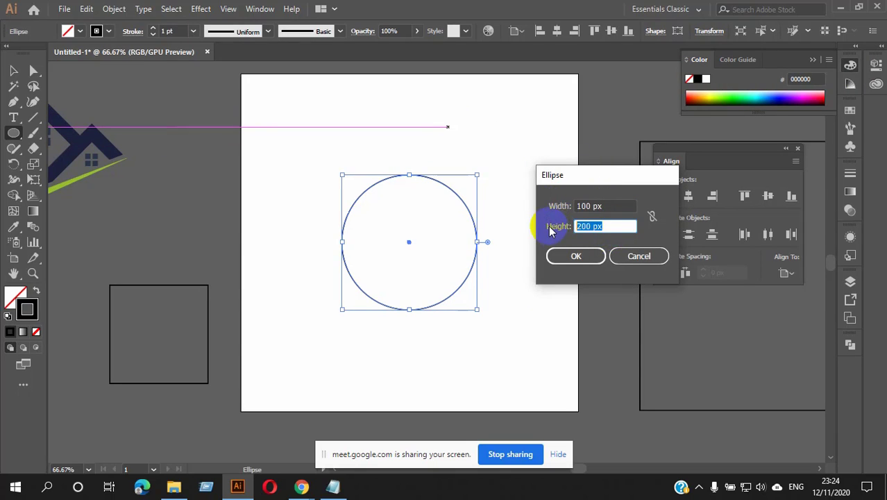
pyautogui.write('100')
pyautogui.click(574, 255)
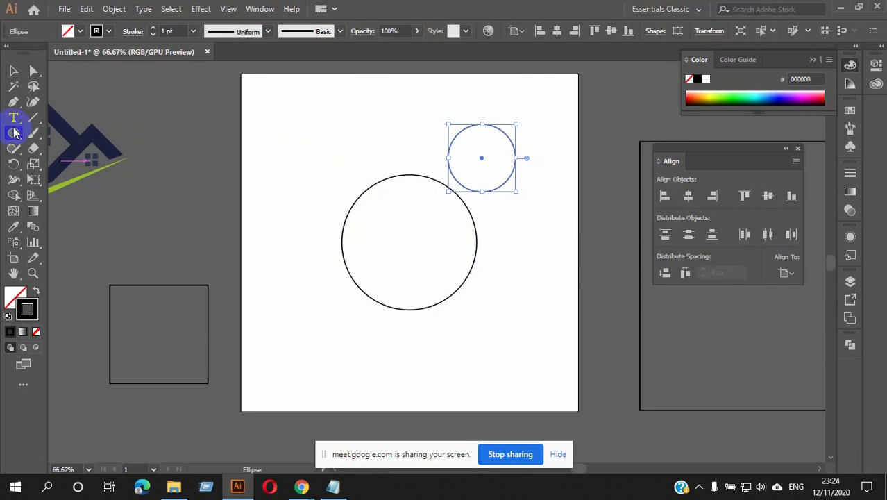
pyautogui.click(13, 70)
pyautogui.click(505, 241)
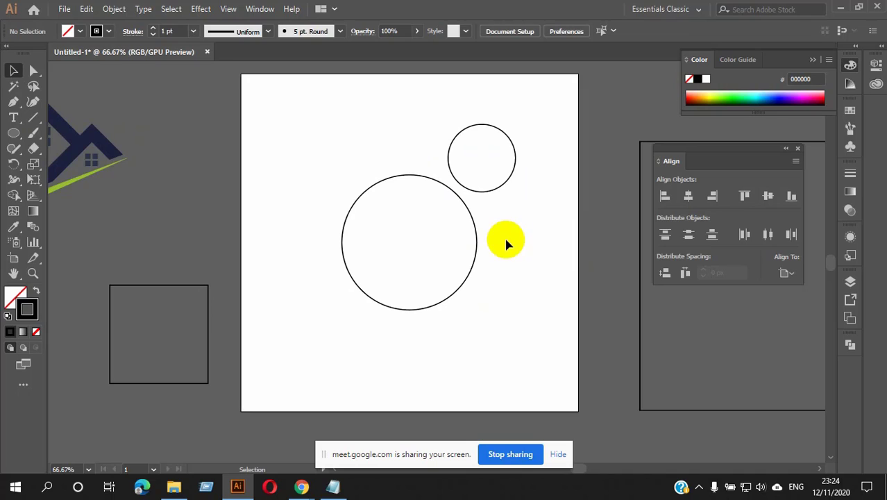
pyautogui.click(513, 156)
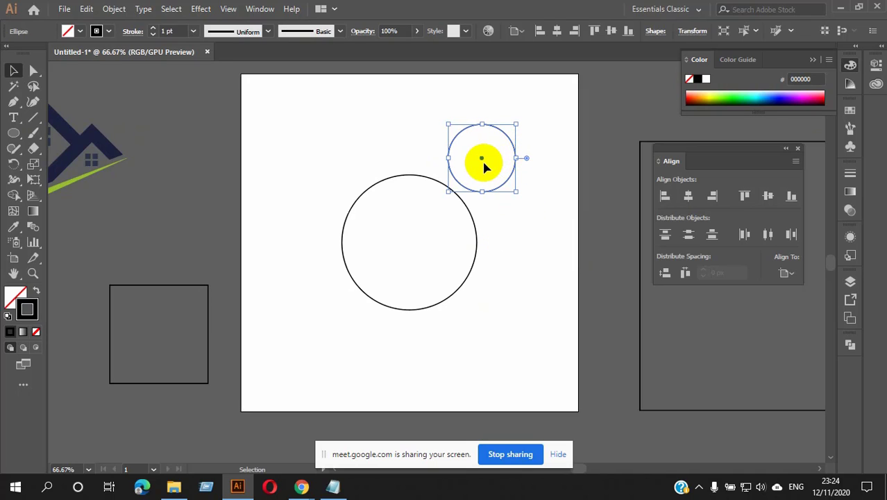
pyautogui.click(515, 222)
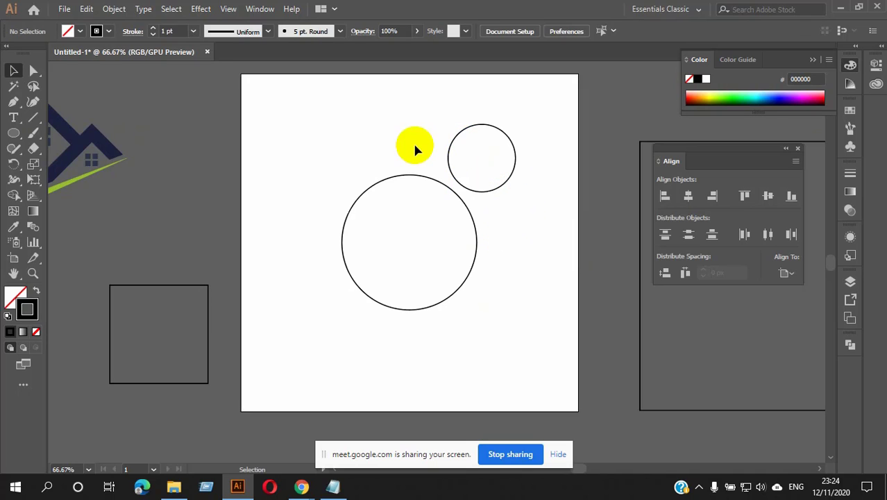
# Step: Align both circles by their vertical centres and right edges, and move the pair back to the middle of the artboard
pyautogui.moveTo(399, 127); pyautogui.dragTo(515, 247)
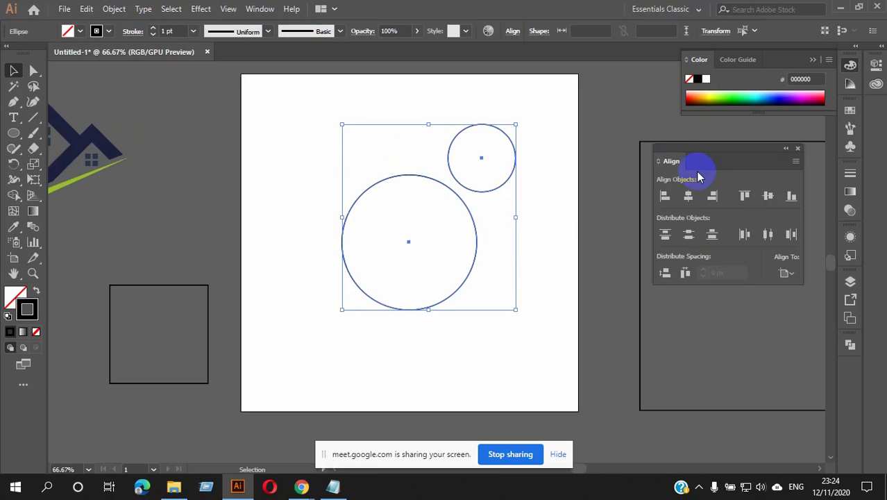
pyautogui.click(768, 197)
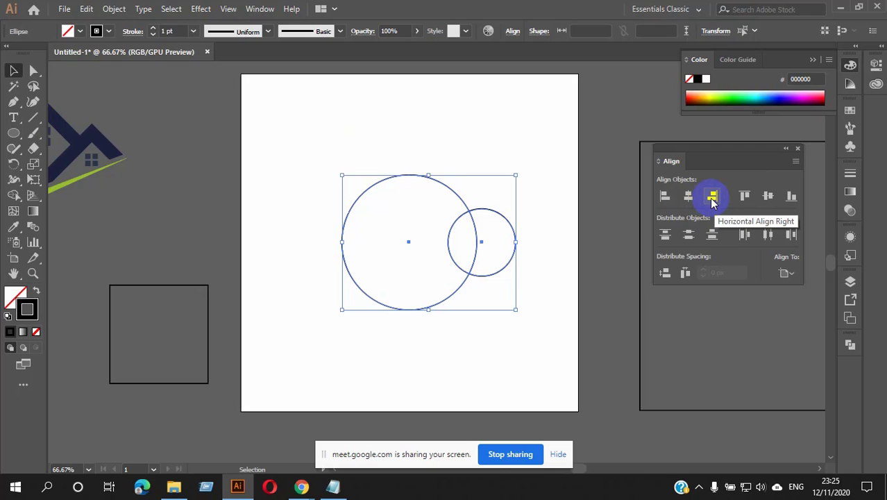
pyautogui.click(712, 199)
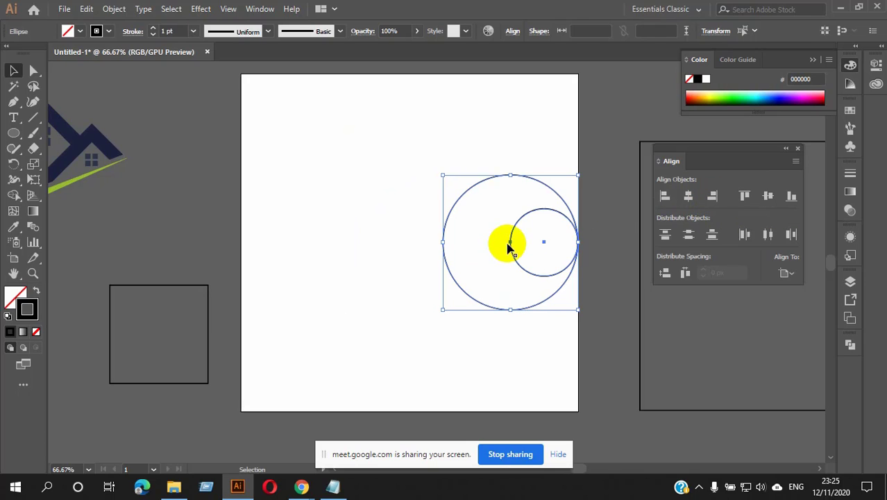
pyautogui.moveTo(495, 180); pyautogui.dragTo(414, 175)
pyautogui.click(540, 197)
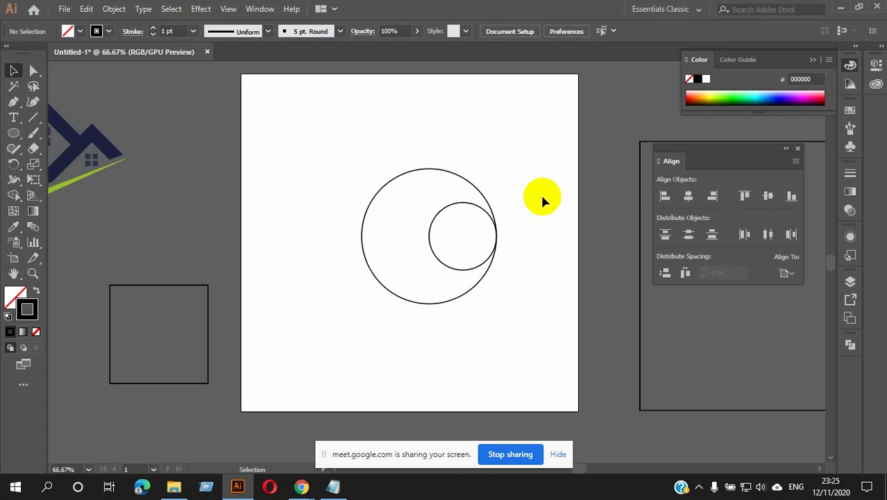
# Step: Swap the fill and stroke of both circles so they are filled black, and select the pair again
pyautogui.scroll(2, 467, 199)
pyautogui.scroll(-2, 467, 204)
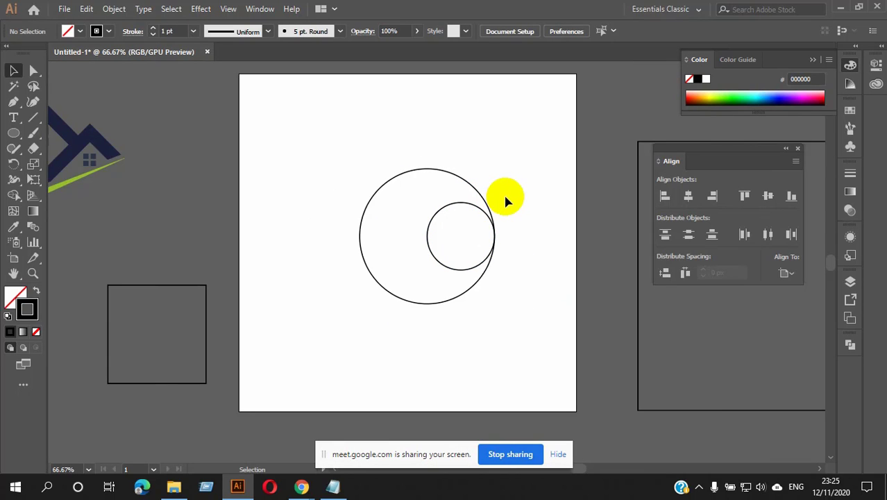
pyautogui.click(491, 208)
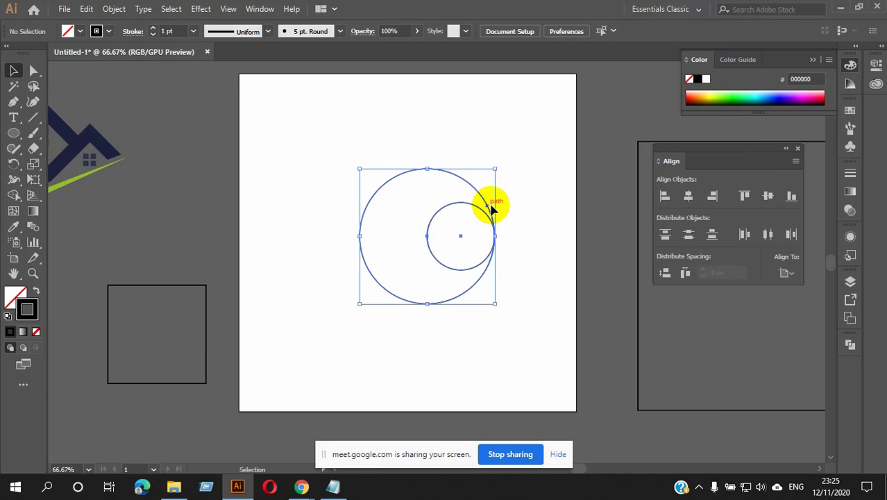
pyautogui.click(416, 143)
pyautogui.moveTo(390, 147); pyautogui.dragTo(539, 301)
pyautogui.click(14, 226)
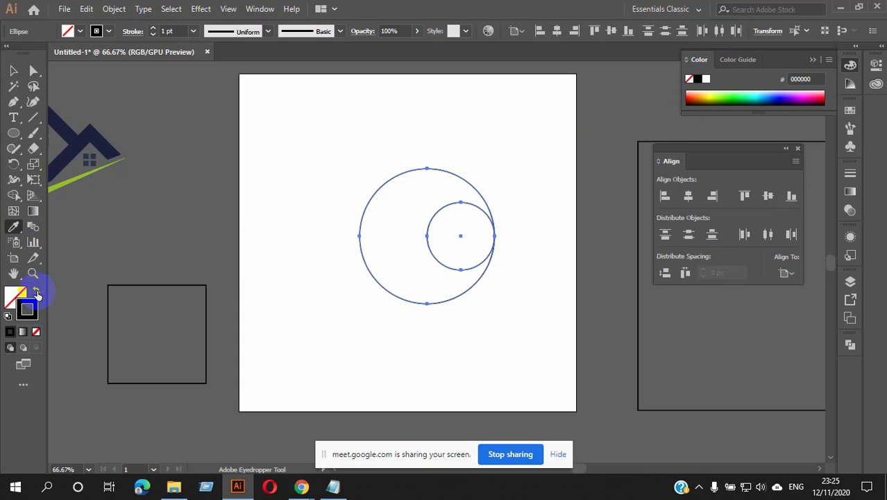
pyautogui.click(36, 290)
pyautogui.click(13, 70)
pyautogui.click(465, 135)
pyautogui.click(459, 230)
pyautogui.moveTo(487, 162); pyautogui.dragTo(455, 295)
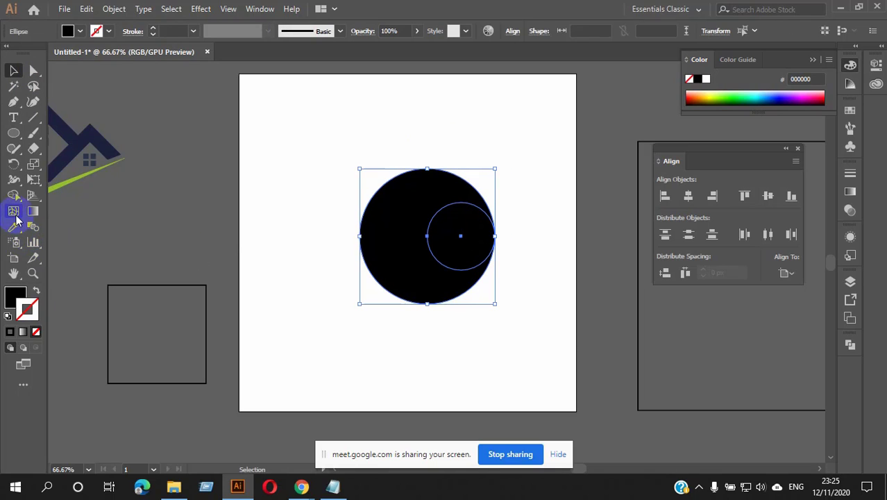
# Step: Subtract the small circle from the large one with the Shape Builder tool and check the resulting crescent
pyautogui.click(14, 195)
pyautogui.keyDown('alt'); pyautogui.click(470, 233); pyautogui.keyUp('alt')
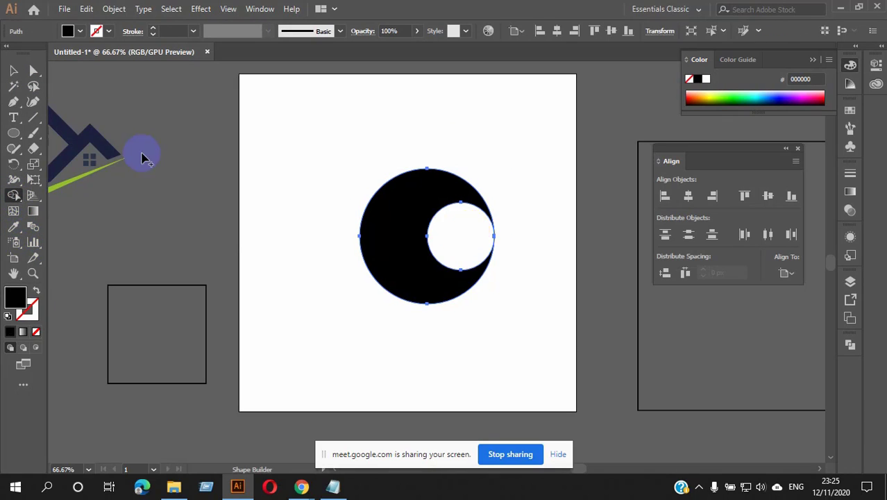
pyautogui.click(14, 71)
pyautogui.click(336, 125)
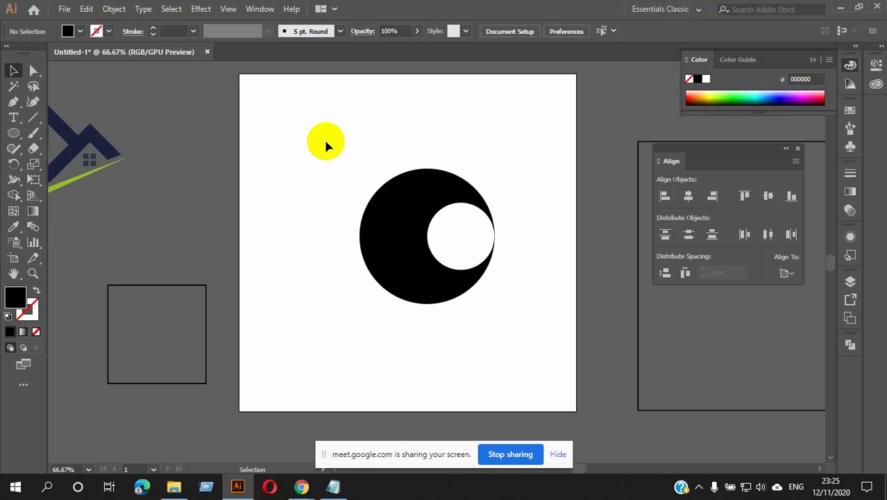
pyautogui.moveTo(325, 144); pyautogui.dragTo(477, 262)
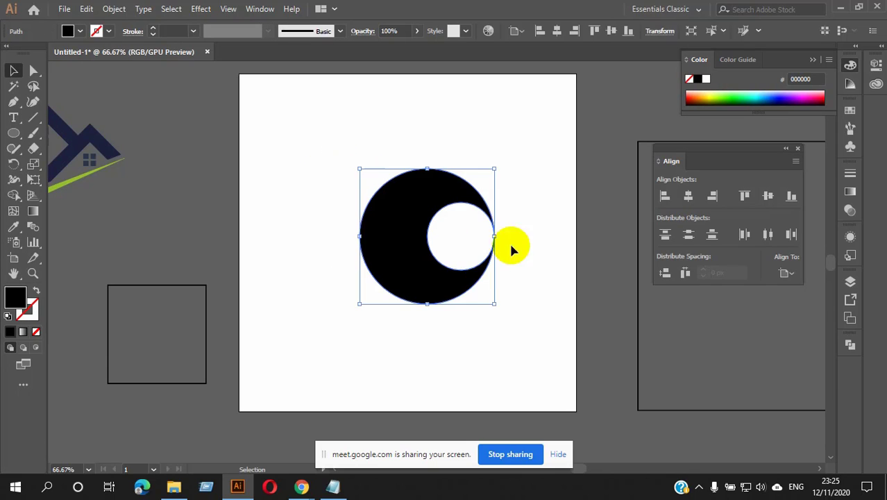
pyautogui.click(546, 202)
# Step: Undo the Shape Builder subtraction and the fill and stroke swap, and deselect the circles
pyautogui.hotkey('ctrl', 'z')
pyautogui.hotkey('ctrl', 'z')
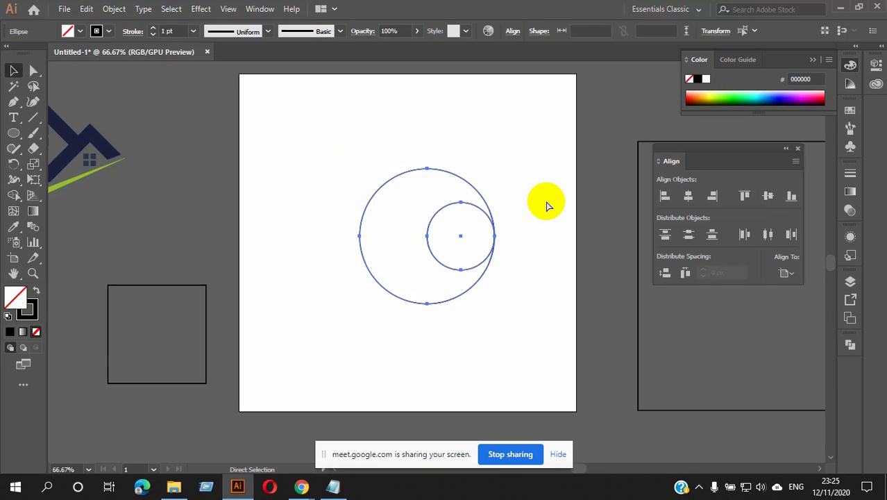
pyautogui.click(522, 213)
# Step: Duplicate the small circle horizontally to just outside the large circle's left edge, and deselect the copy
pyautogui.click(452, 211)
pyautogui.moveTo(460, 238); pyautogui.dragTo(320, 236)
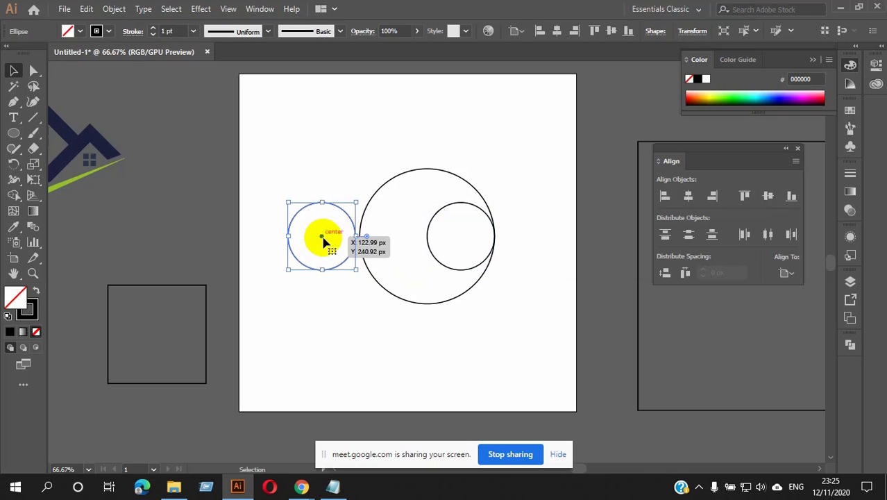
pyautogui.click(495, 332)
# Step: Select the copied small circle together with the large circle and align both to the artboard's left edge
pyautogui.click(478, 213)
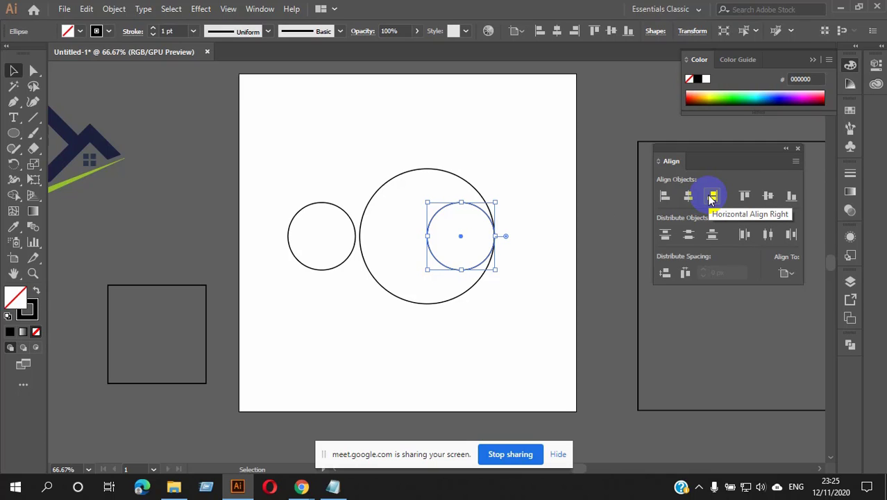
pyautogui.click(535, 221)
pyautogui.moveTo(511, 179); pyautogui.dragTo(461, 306)
pyautogui.click(547, 249)
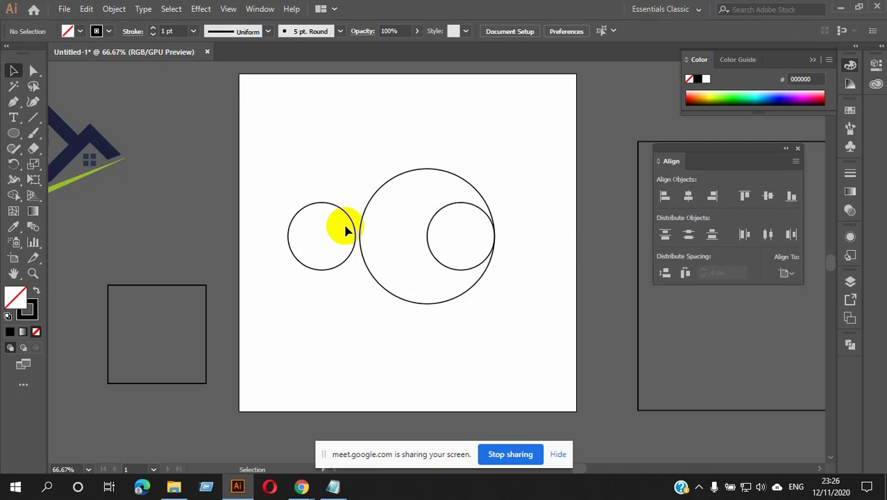
pyautogui.click(349, 227)
pyautogui.moveTo(326, 163); pyautogui.dragTo(406, 279)
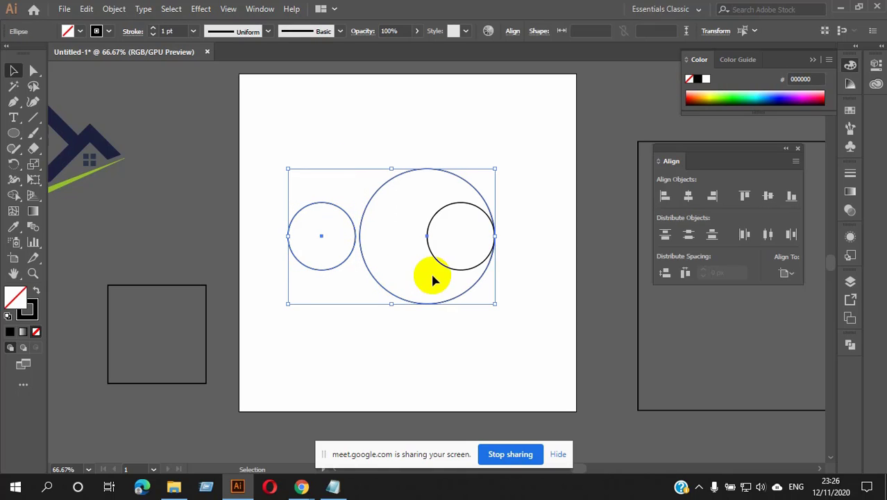
pyautogui.click(665, 198)
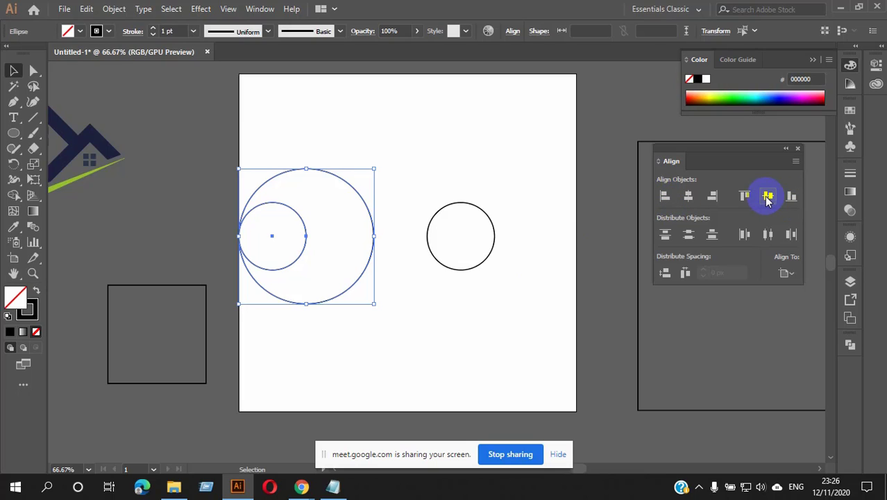
# Step: Set the alignment reference to Align to Selection with the large circle and the small circle inside its left edge selected
pyautogui.click(785, 274)
pyautogui.click(761, 312)
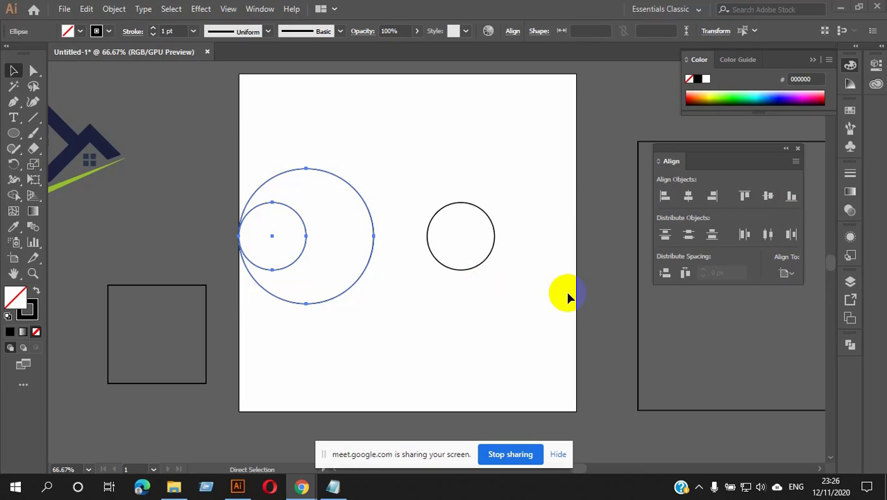
pyautogui.click(792, 273)
pyautogui.click(805, 317)
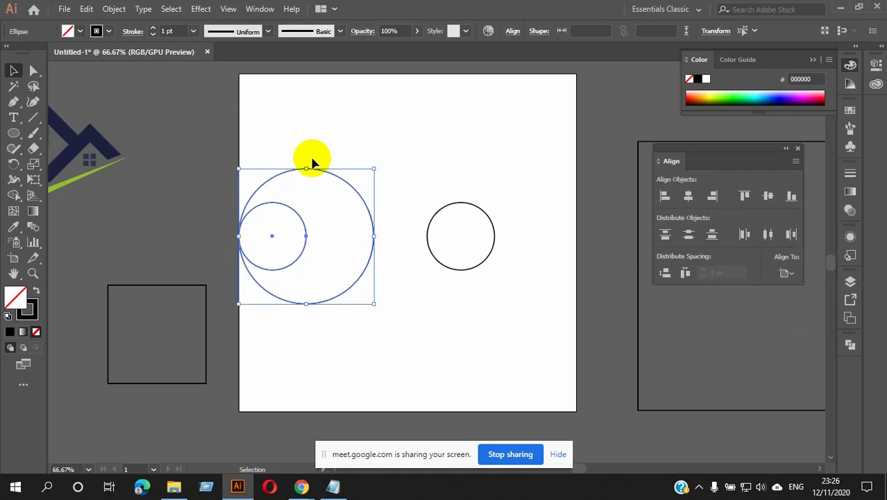
pyautogui.moveTo(292, 138); pyautogui.dragTo(376, 281)
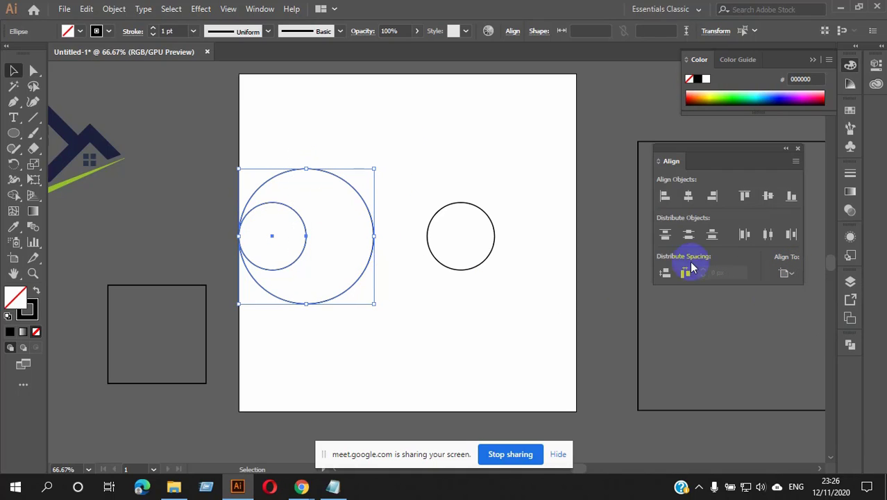
pyautogui.click(783, 273)
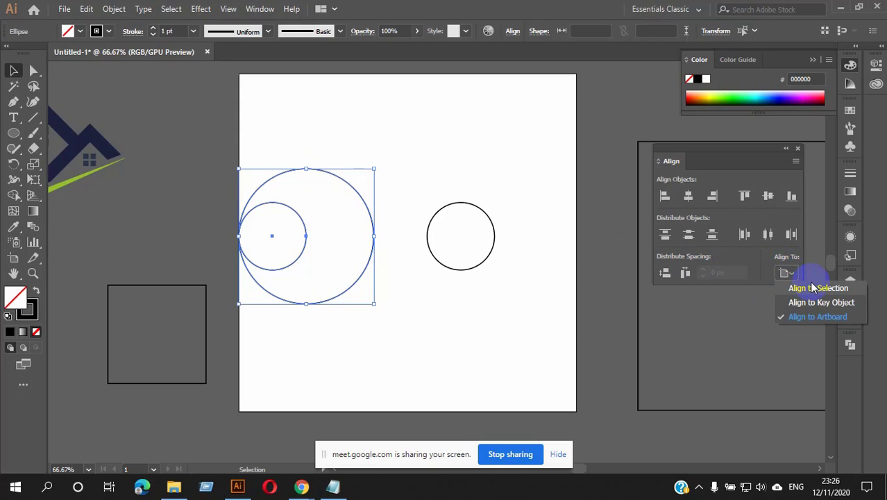
pyautogui.click(807, 289)
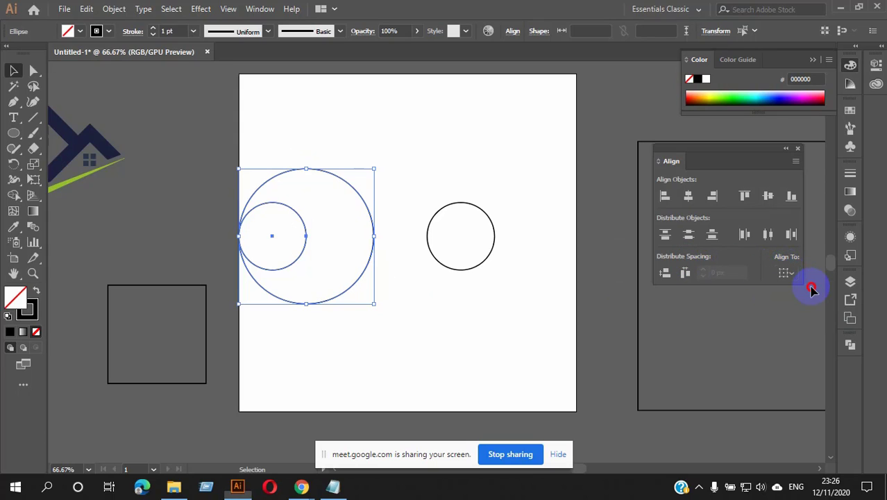
# Step: Move the aligned pair of circles toward the artboard's middle and shift the separate small circle farther right
pyautogui.click(459, 305)
pyautogui.moveTo(306, 236); pyautogui.dragTo(375, 231)
pyautogui.moveTo(492, 221); pyautogui.dragTo(517, 210)
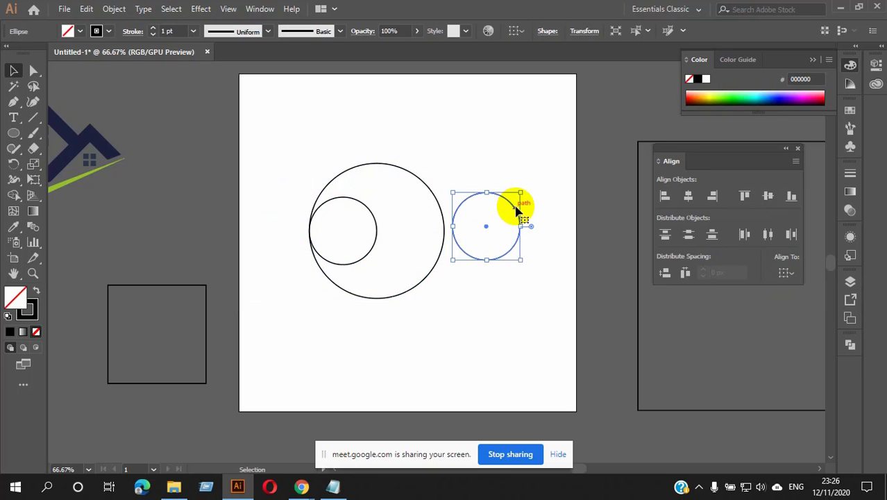
# Step: Undo the two circle moves and the left-edge alignment to the artboard
pyautogui.hotkey('ctrl', 'z')
pyautogui.hotkey('ctrl', 'z')
pyautogui.hotkey('ctrl', 'z')
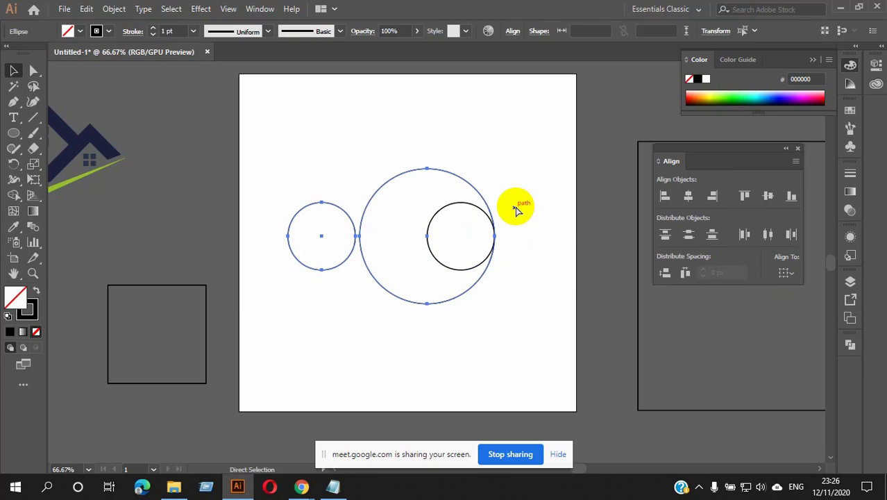
# Step: Select the large circle with the small circle inside its right edge and examine the Align To options
pyautogui.click(536, 236)
pyautogui.click(475, 287)
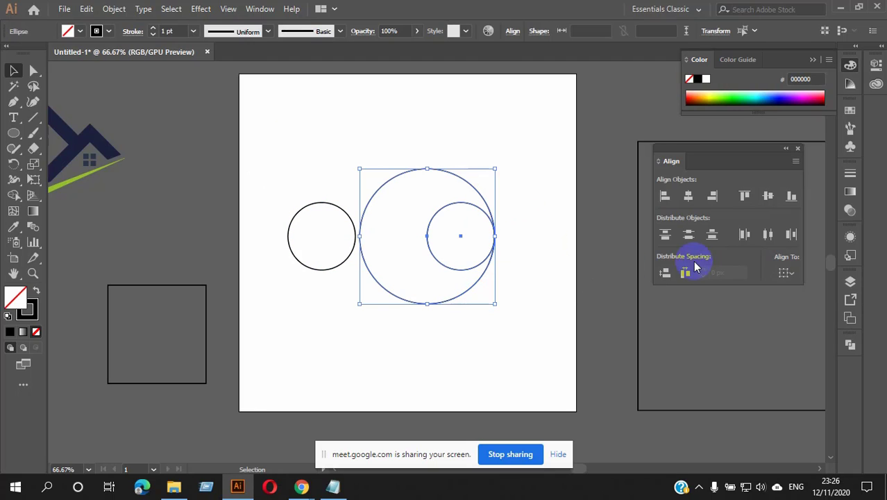
pyautogui.click(787, 274)
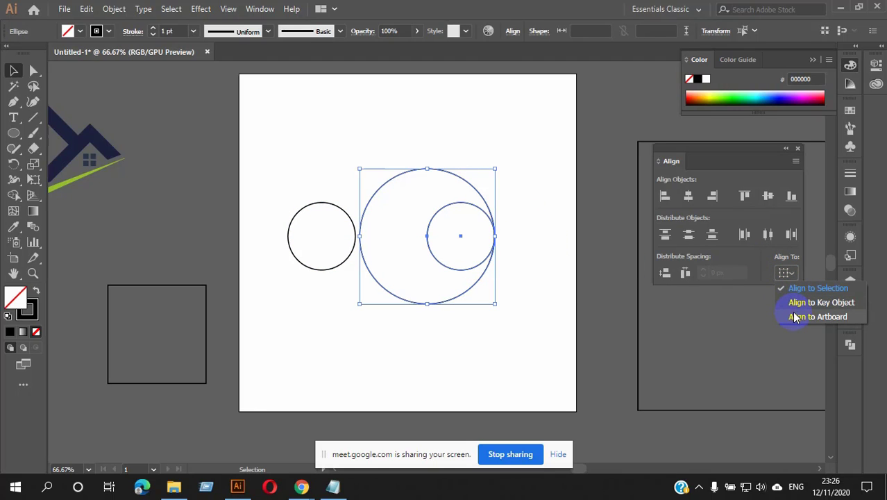
pyautogui.click(796, 317)
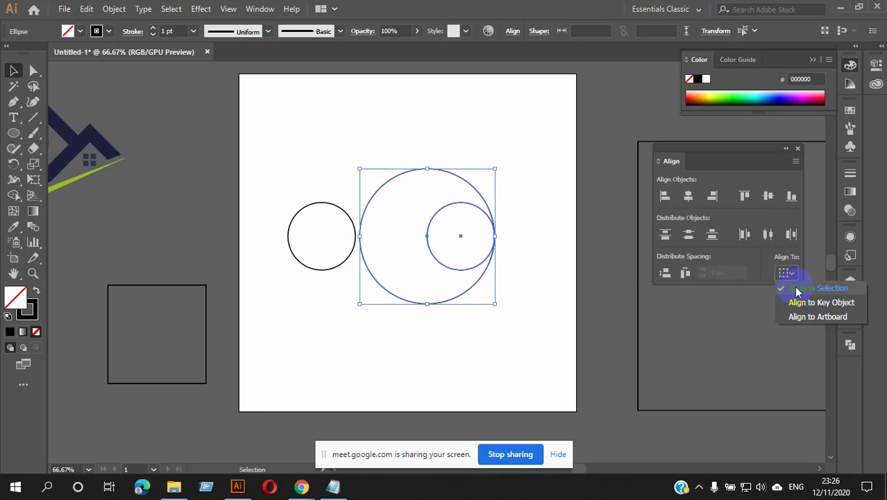
# Step: Practise selecting and deselecting the large circle together with the small circle inside its right edge
pyautogui.click(548, 282)
pyautogui.moveTo(499, 198); pyautogui.dragTo(474, 249)
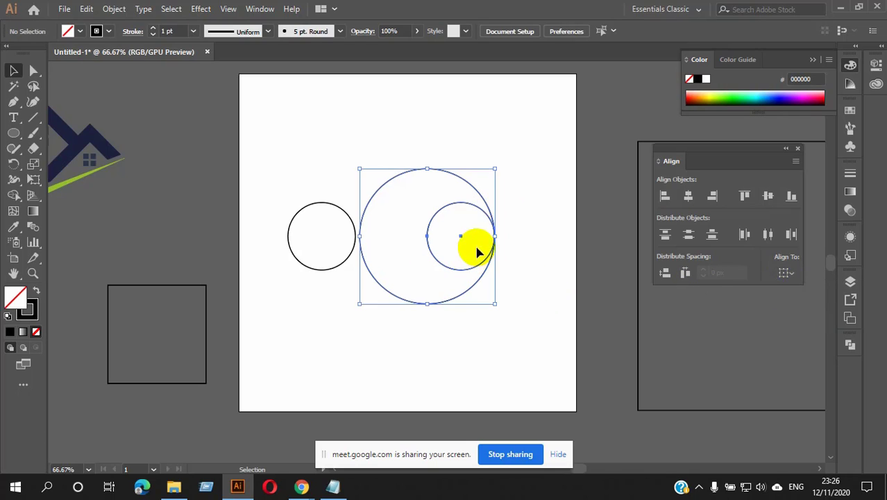
pyautogui.click(535, 251)
pyautogui.click(456, 203)
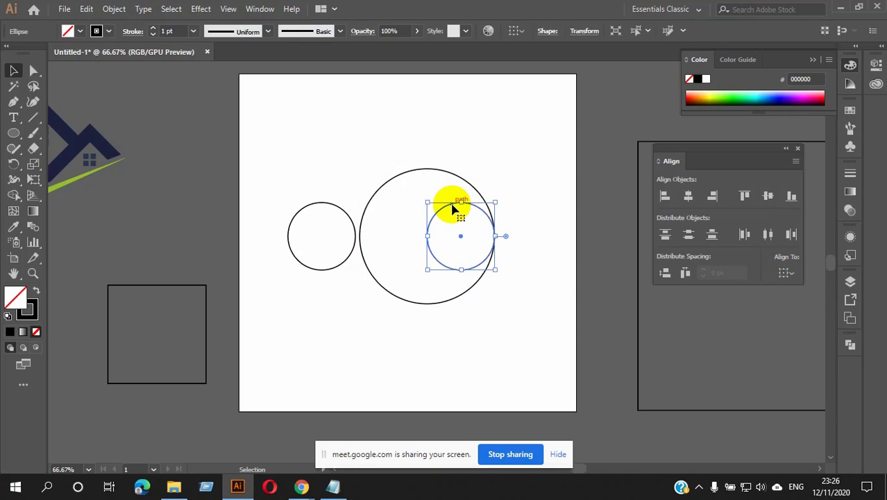
pyautogui.keyDown('shift'); pyautogui.click(472, 303); pyautogui.keyUp('shift')
pyautogui.click(531, 285)
pyautogui.moveTo(529, 203); pyautogui.dragTo(472, 297)
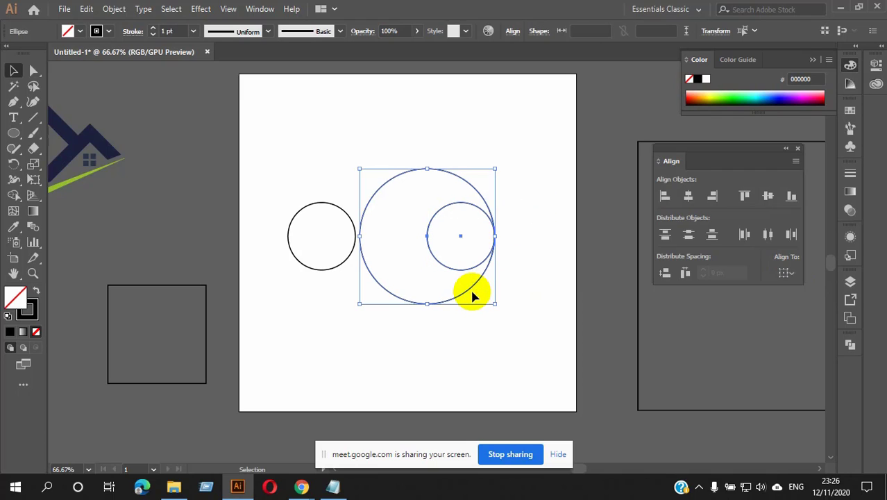
pyautogui.click(538, 192)
pyautogui.moveTo(538, 192); pyautogui.dragTo(445, 315)
# Step: Move the left small circle up and slightly left, away from the large circle, and leave isolation mode
pyautogui.doubleClick(336, 206)
pyautogui.doubleClick(284, 181)
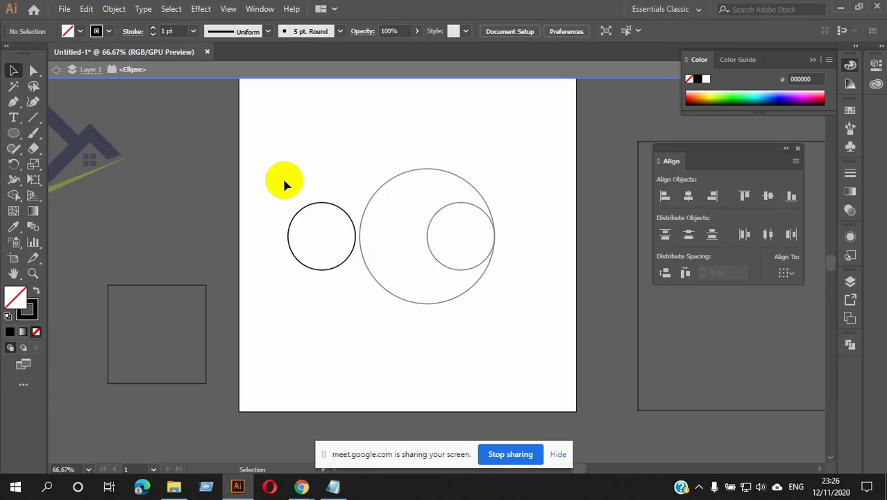
pyautogui.moveTo(321, 208); pyautogui.dragTo(307, 169)
pyautogui.click(316, 148)
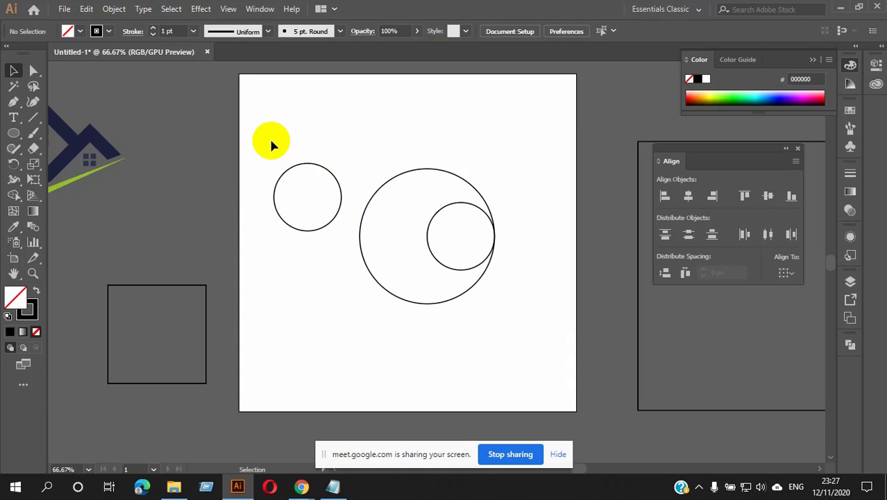
# Step: Select the left small circle with the large circle, align their vertical centers and left edges, and deselect them
pyautogui.click(376, 197)
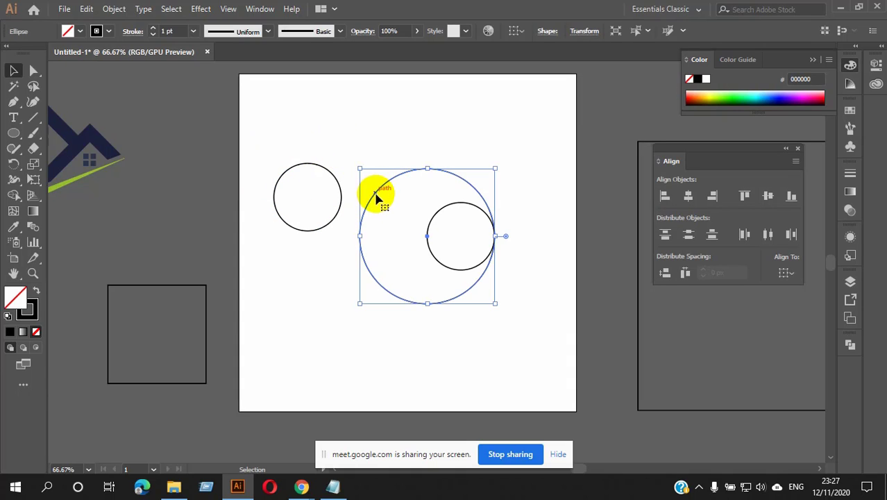
pyautogui.keyDown('shift'); pyautogui.click(312, 169); pyautogui.keyUp('shift')
pyautogui.click(390, 371)
pyautogui.moveTo(290, 146); pyautogui.dragTo(425, 315)
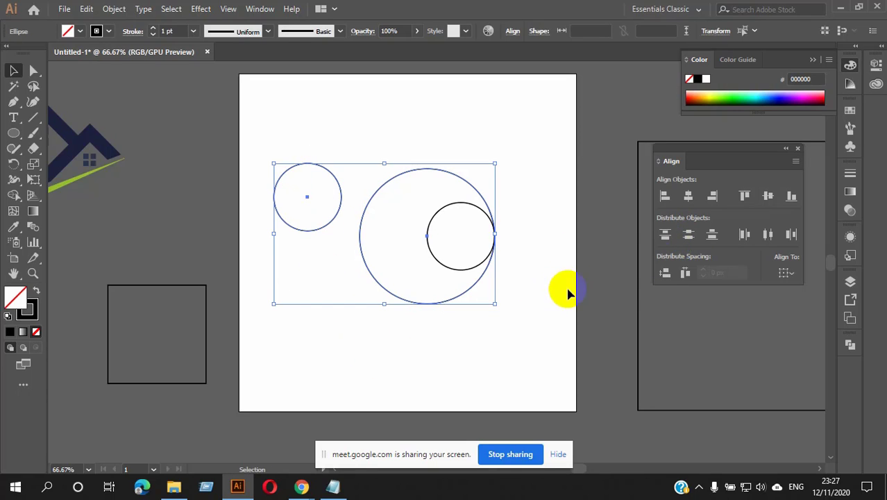
pyautogui.click(688, 198)
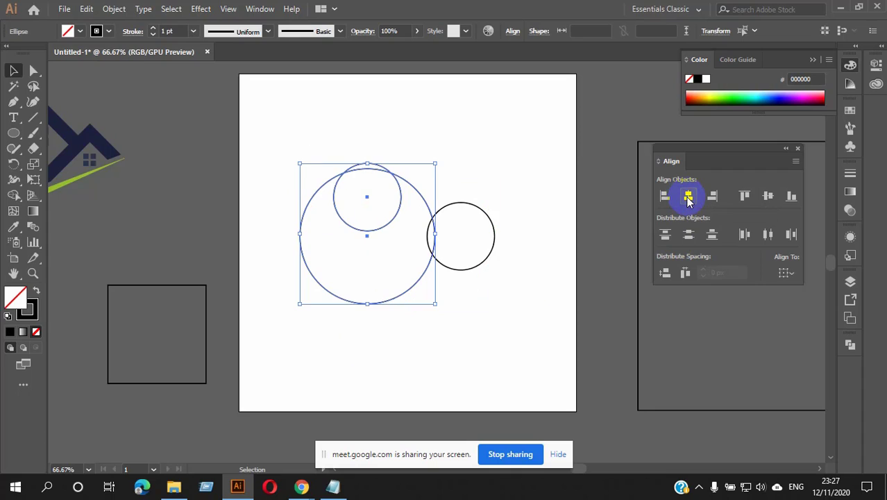
pyautogui.hotkey('ctrl', 'z')
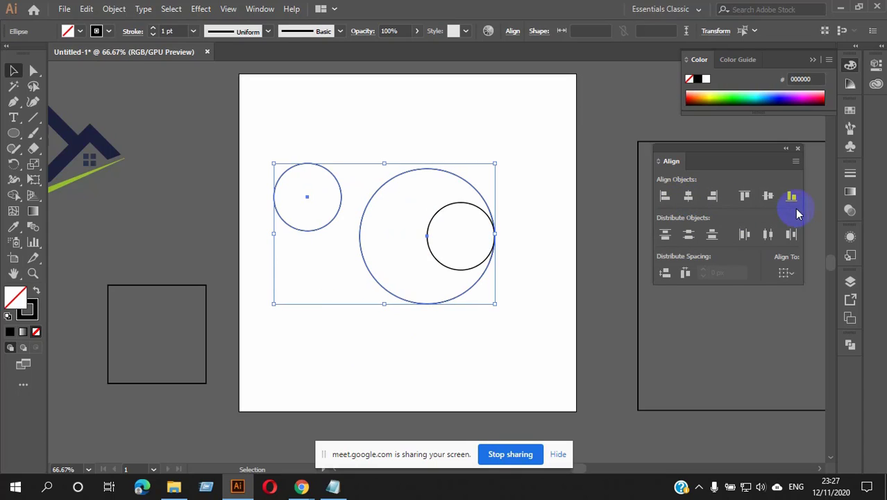
pyautogui.click(772, 199)
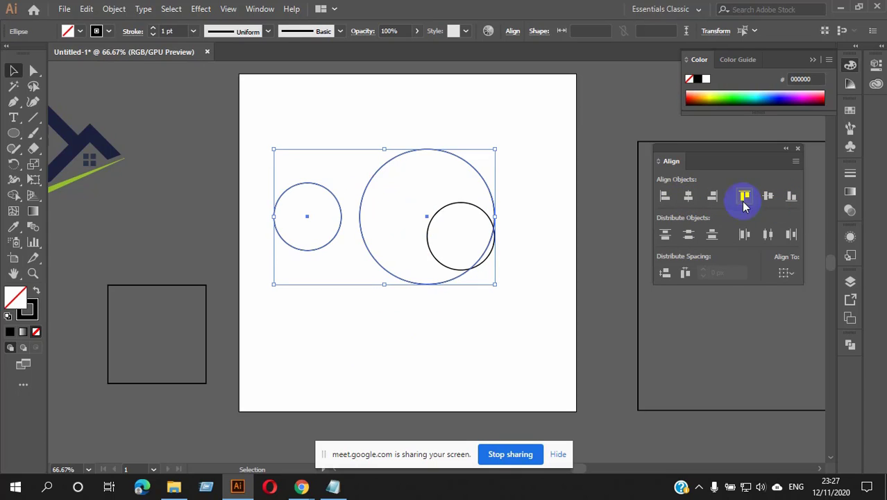
pyautogui.click(664, 197)
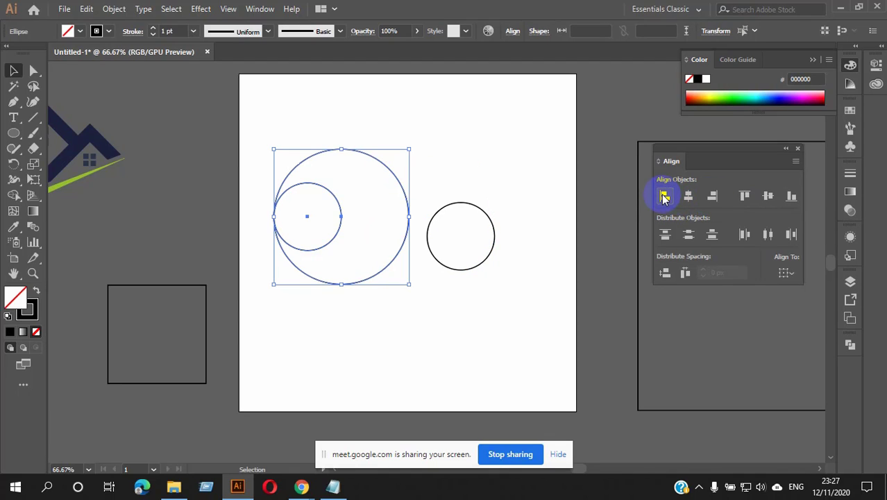
pyautogui.click(466, 320)
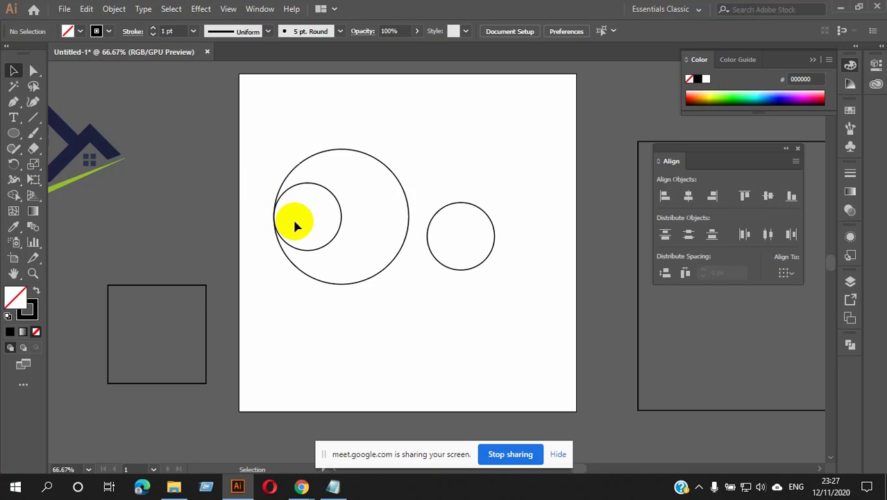
# Step: Move the right small circle slightly up and to the right, and clear the selection
pyautogui.moveTo(467, 201)
pyautogui.mouseDown()
pyautogui.moveTo(380, 195)
pyautogui.moveTo(481, 190)
pyautogui.mouseUp()
pyautogui.click(481, 297)
pyautogui.click(295, 190)
pyautogui.click(353, 301)
# Step: Group the large circle with the small circle inside its left edge, and deselect the group
pyautogui.moveTo(271, 146); pyautogui.dragTo(327, 288)
pyautogui.click(347, 306)
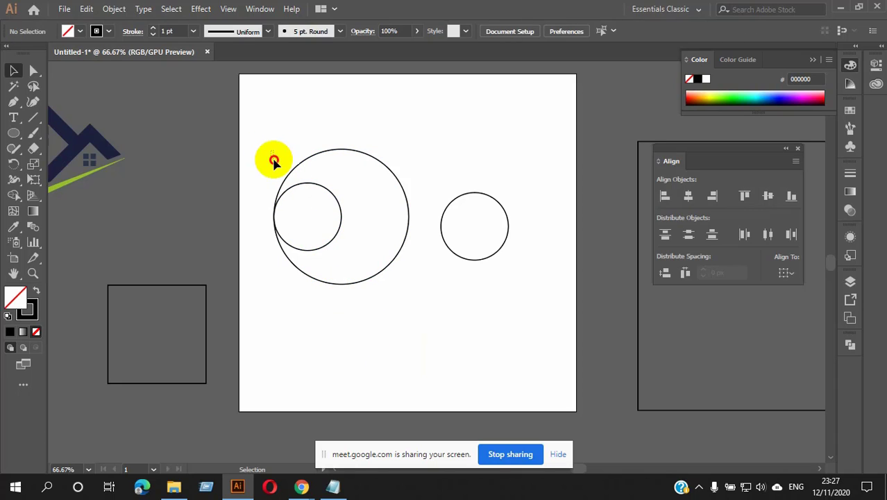
pyautogui.moveTo(275, 161); pyautogui.dragTo(337, 283)
pyautogui.press('a')
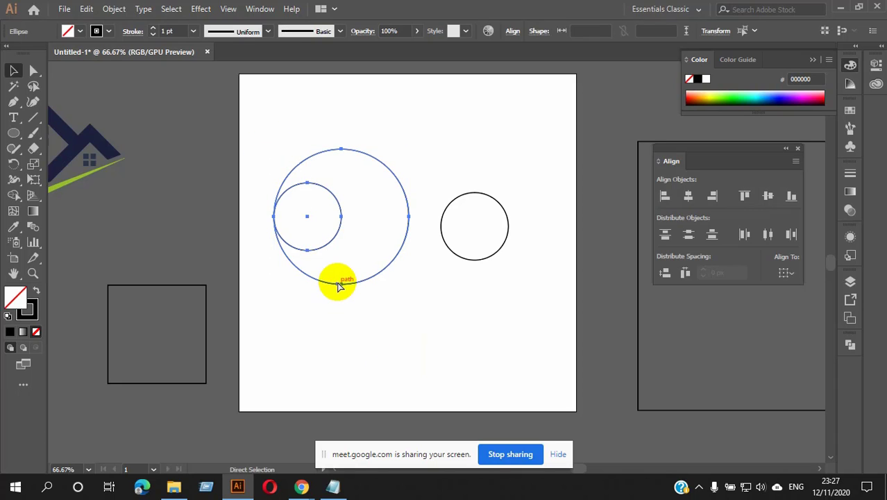
pyautogui.press('v')
pyautogui.click(86, 9)
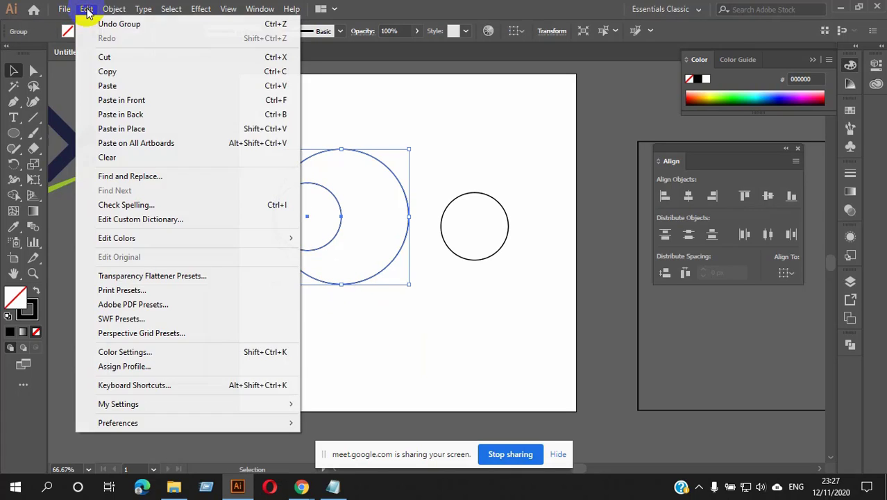
pyautogui.moveTo(108, 9)
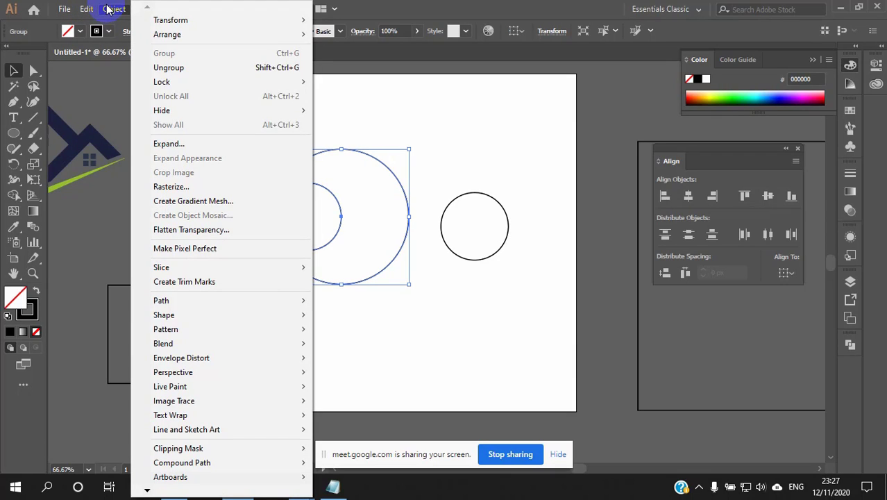
pyautogui.click(491, 309)
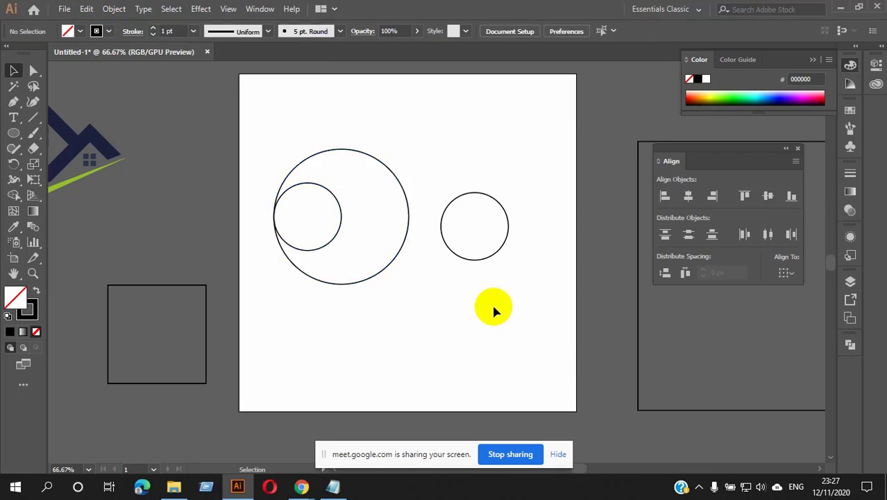
# Step: Ungroup the large circle and the small circle inside it, and deselect them
pyautogui.click(312, 155)
pyautogui.rightClick(317, 155)
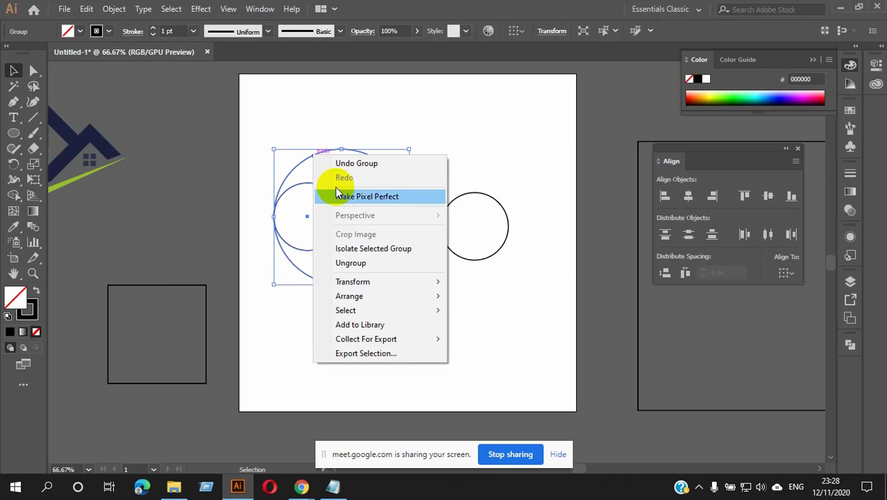
pyautogui.click(358, 264)
pyautogui.click(448, 328)
# Step: Select the large circle and its inner small circle and group them again
pyautogui.moveTo(269, 130); pyautogui.dragTo(348, 242)
pyautogui.rightClick(328, 186)
pyautogui.click(361, 264)
pyautogui.click(445, 290)
pyautogui.click(368, 235)
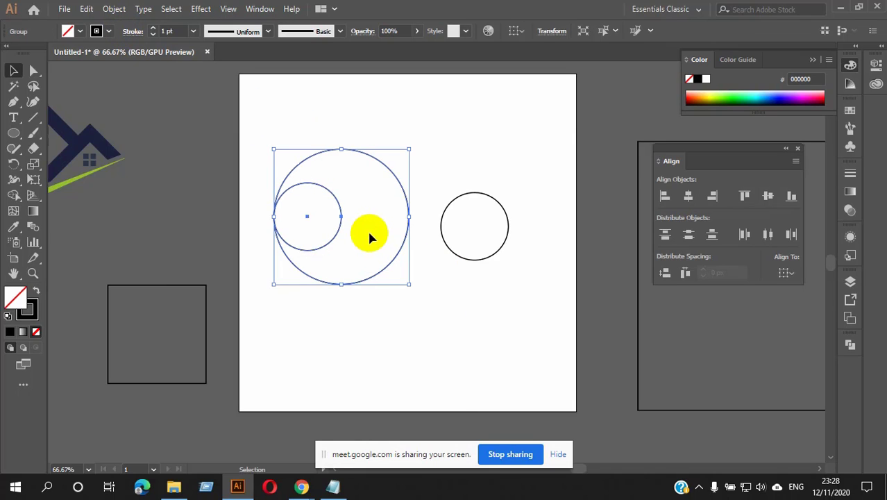
# Step: Select the regrouped pair of circles, ungroup it, and clear the selection
pyautogui.click(450, 327)
pyautogui.click(390, 268)
pyautogui.rightClick(389, 268)
pyautogui.click(441, 168)
pyautogui.click(429, 327)
# Step: Select both left circles, combine them into one group, and deselect it
pyautogui.moveTo(295, 130); pyautogui.dragTo(362, 308)
pyautogui.click(115, 9)
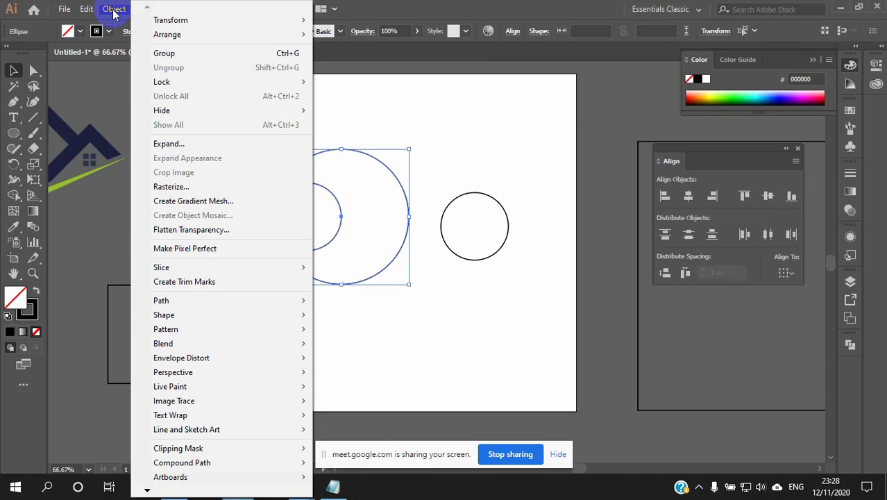
pyautogui.click(184, 56)
pyautogui.click(404, 109)
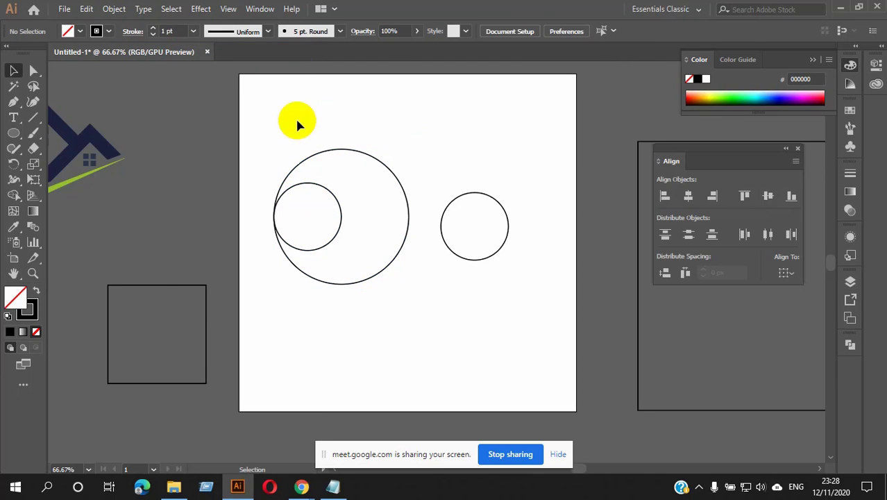
# Step: Move the grouped circles to the right, close beside the separate small circle
pyautogui.click(325, 192)
pyautogui.hotkey('ctrl', '+')
pyautogui.hotkey('ctrl', '-')
pyautogui.scroll(-1, 385, 151)
pyautogui.moveTo(396, 222)
pyautogui.mouseDown()
pyautogui.moveTo(388, 219)
pyautogui.moveTo(399, 264)
pyautogui.moveTo(390, 236)
pyautogui.moveTo(414, 236)
pyautogui.moveTo(370, 218)
pyautogui.moveTo(383, 230)
pyautogui.mouseUp()
pyautogui.click(398, 237)
pyautogui.click(444, 240)
pyautogui.moveTo(399, 198); pyautogui.dragTo(437, 205)
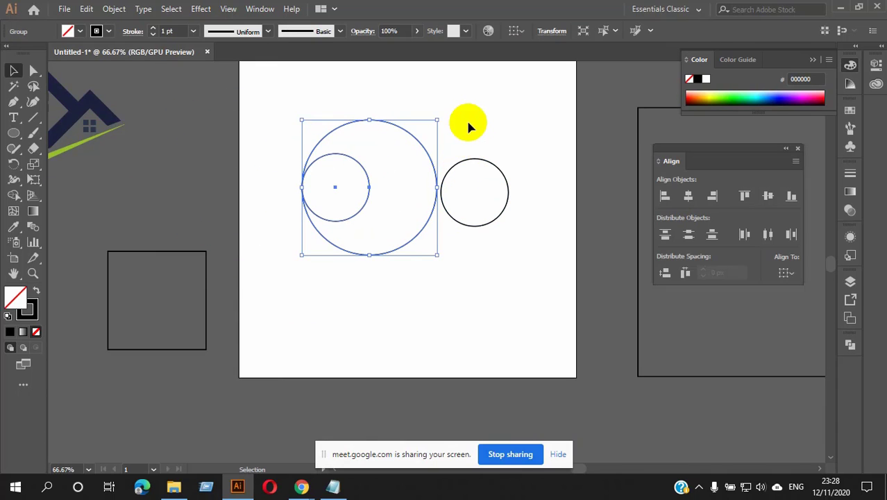
# Step: Move the separate small circle up beside the group's upper right, and select it together with the group
pyautogui.moveTo(502, 126); pyautogui.dragTo(406, 232)
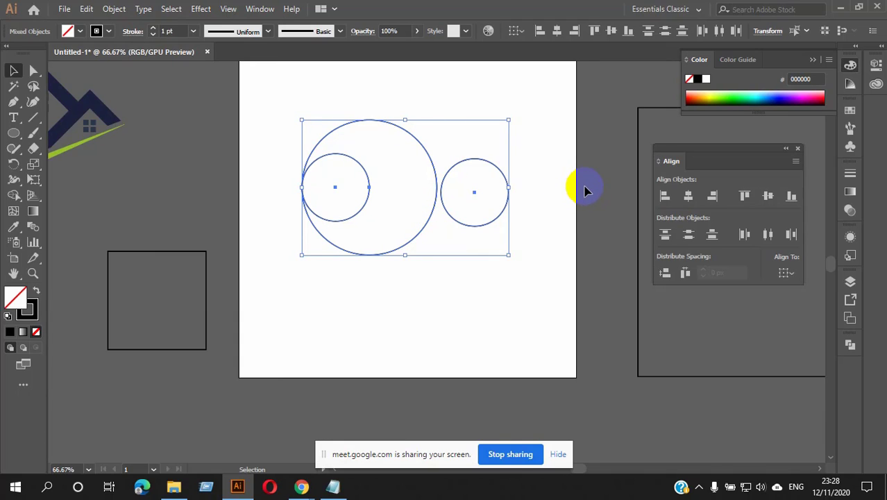
pyautogui.click(517, 187)
pyautogui.moveTo(499, 174); pyautogui.dragTo(490, 128)
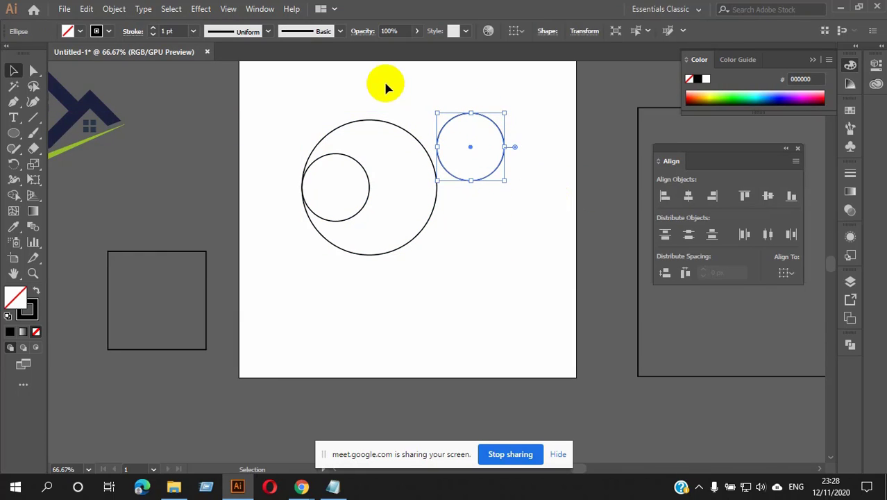
pyautogui.moveTo(383, 79); pyautogui.dragTo(539, 271)
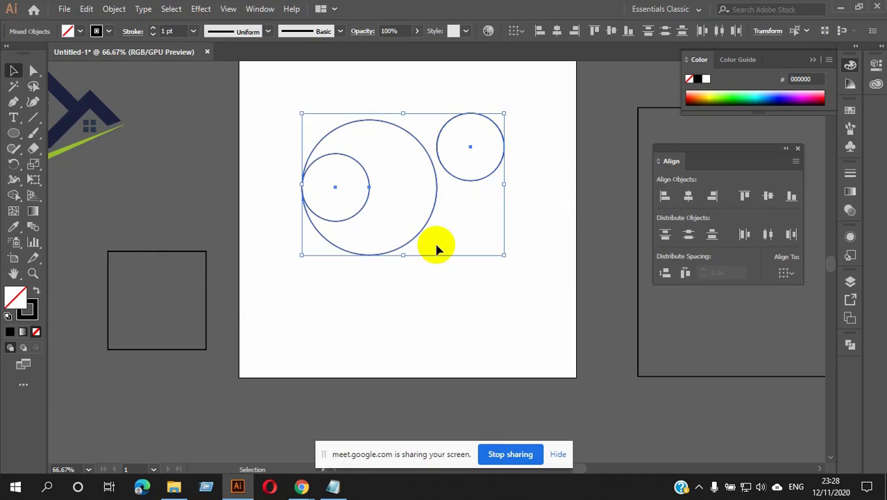
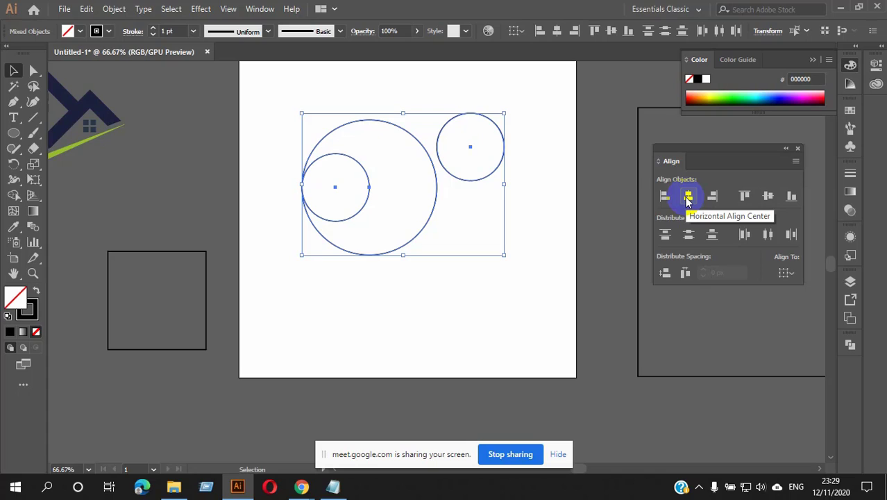
# Step: Align the grouped circles and the separate small circle by their vertical centers and right edges, and clear the selection
pyautogui.click(768, 197)
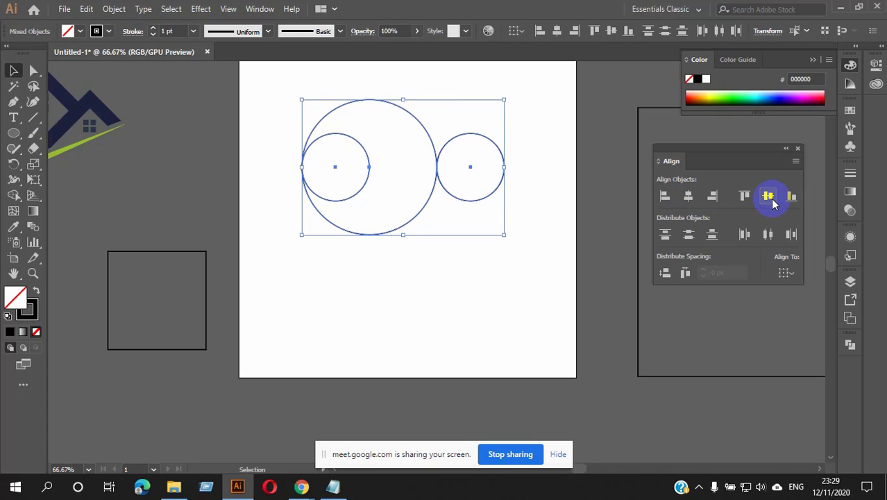
pyautogui.click(713, 197)
pyautogui.click(492, 298)
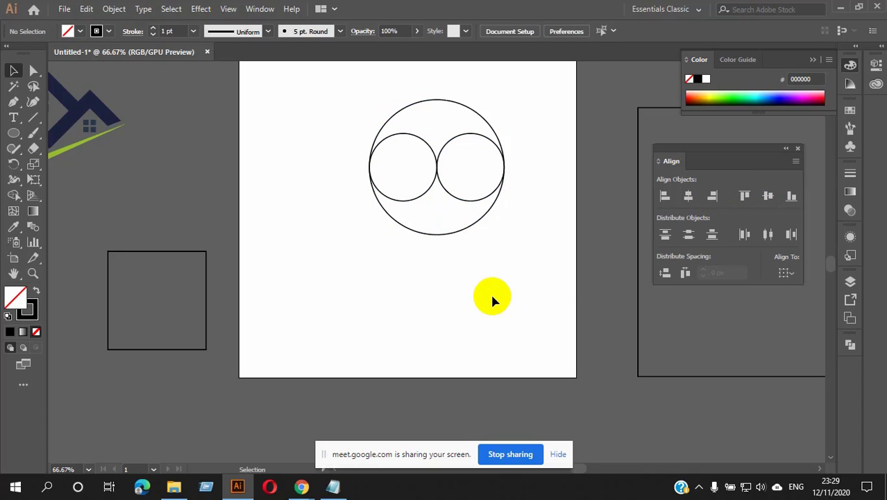
pyautogui.scroll(2, 490, 292)
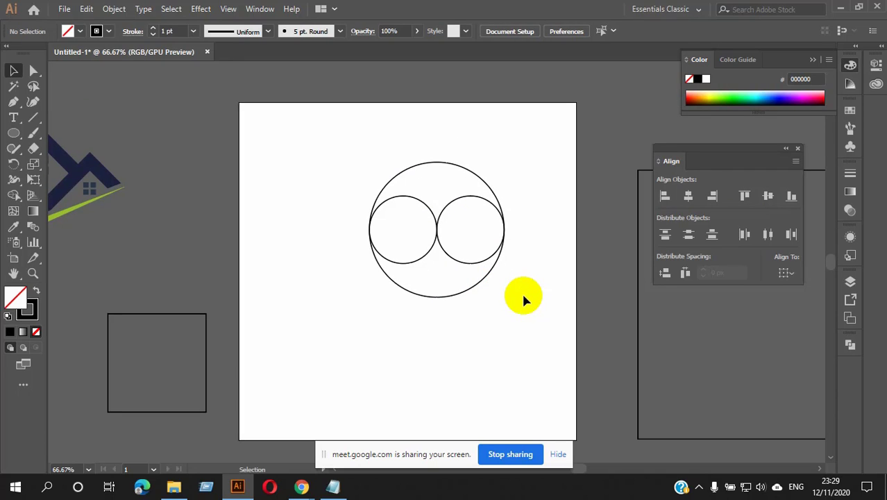
# Step: Select all three circles, move them together to the middle of the artboard, and deselect them
pyautogui.moveTo(359, 165); pyautogui.dragTo(515, 303)
pyautogui.moveTo(484, 262); pyautogui.dragTo(451, 307)
pyautogui.scroll(-2, 521, 284)
pyautogui.click(520, 264)
pyautogui.moveTo(307, 174); pyautogui.dragTo(475, 307)
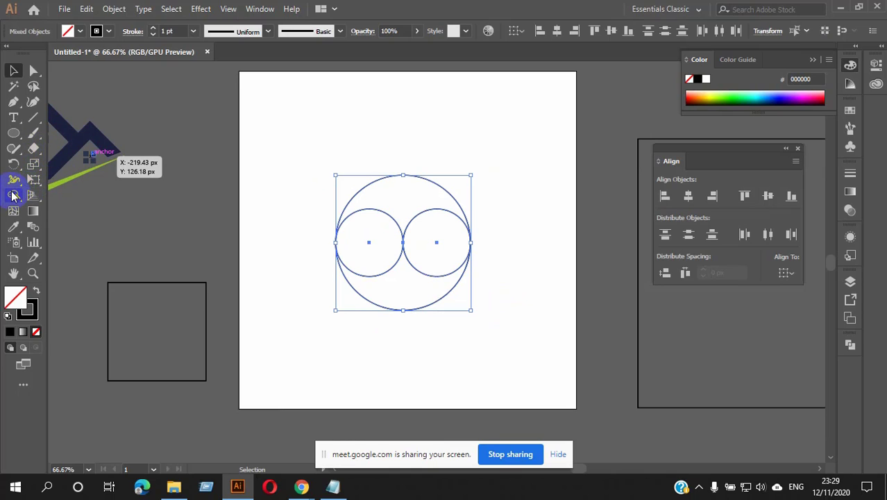
pyautogui.click(514, 198)
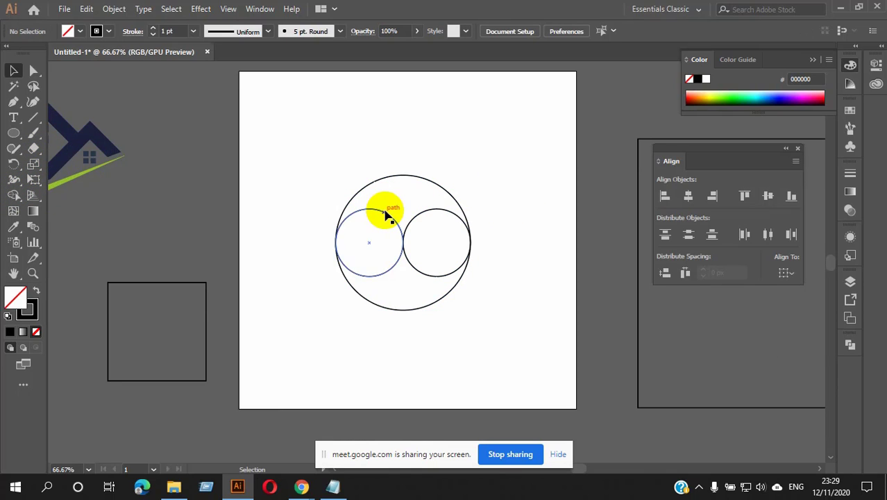
# Step: Duplicate the three circles to the artboard's upper left, and shift the original set down and to the right
pyautogui.scroll(-1, 384, 208)
pyautogui.moveTo(323, 183); pyautogui.dragTo(461, 296)
pyautogui.moveTo(398, 236); pyautogui.dragTo(339, 157)
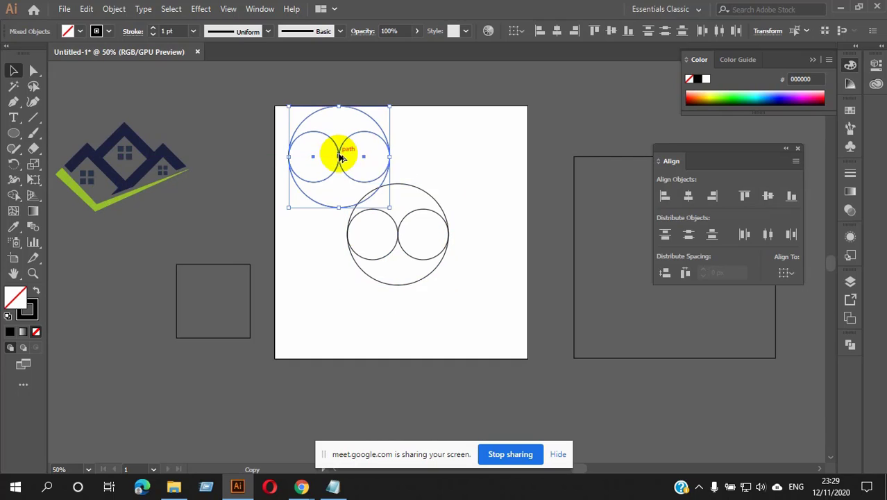
pyautogui.click(388, 251)
pyautogui.moveTo(422, 234); pyautogui.dragTo(464, 267)
# Step: Merge the lower set of circles with the Shape Builder tool into two interlocking yin-yang halves
pyautogui.scroll(3, 474, 236)
pyautogui.scroll(-1, 448, 164)
pyautogui.moveTo(306, 146); pyautogui.dragTo(515, 359)
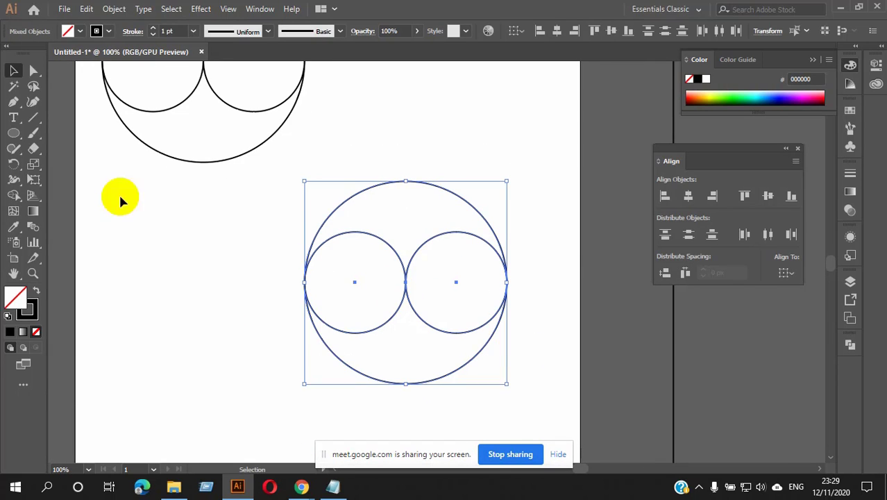
pyautogui.click(13, 195)
pyautogui.moveTo(371, 289)
pyautogui.mouseDown()
pyautogui.moveTo(377, 246)
pyautogui.moveTo(411, 215)
pyautogui.mouseUp()
pyautogui.moveTo(476, 313)
pyautogui.mouseDown()
pyautogui.moveTo(436, 353)
pyautogui.moveTo(379, 350)
pyautogui.mouseUp()
pyautogui.click(14, 71)
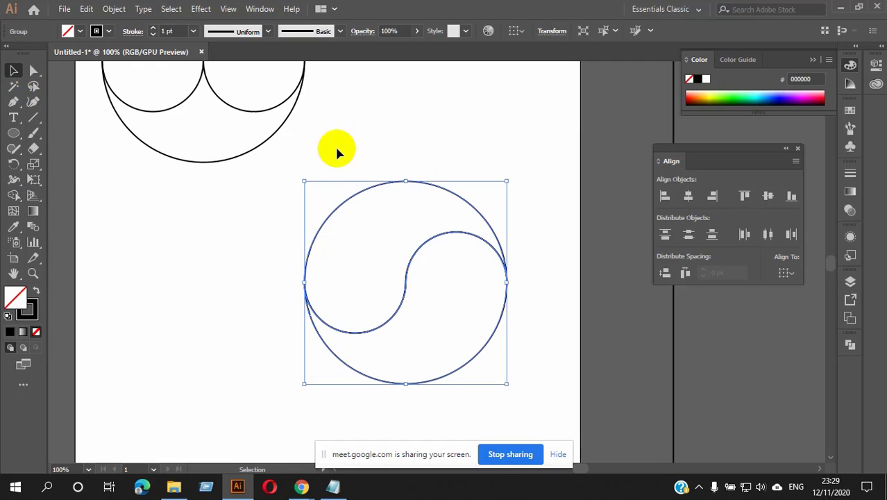
# Step: Ungroup the merged yin-yang shape and clear the selection
pyautogui.click(450, 170)
pyautogui.rightClick(445, 188)
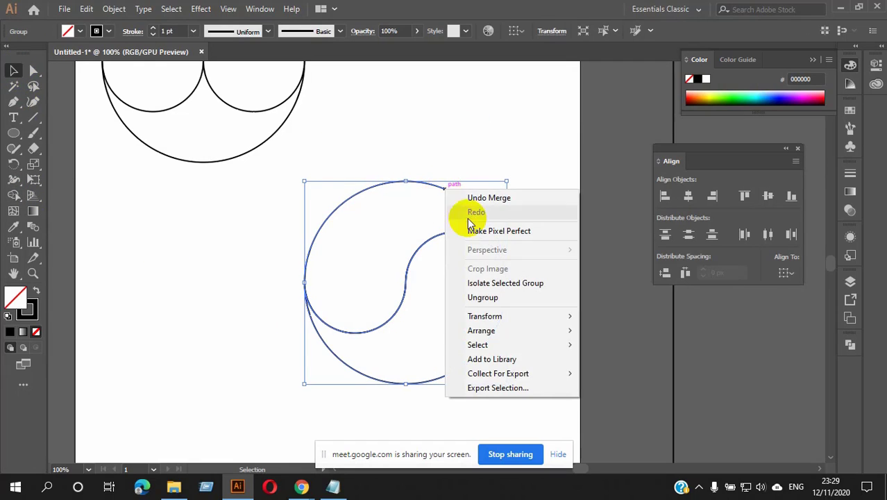
pyautogui.click(485, 297)
pyautogui.click(422, 173)
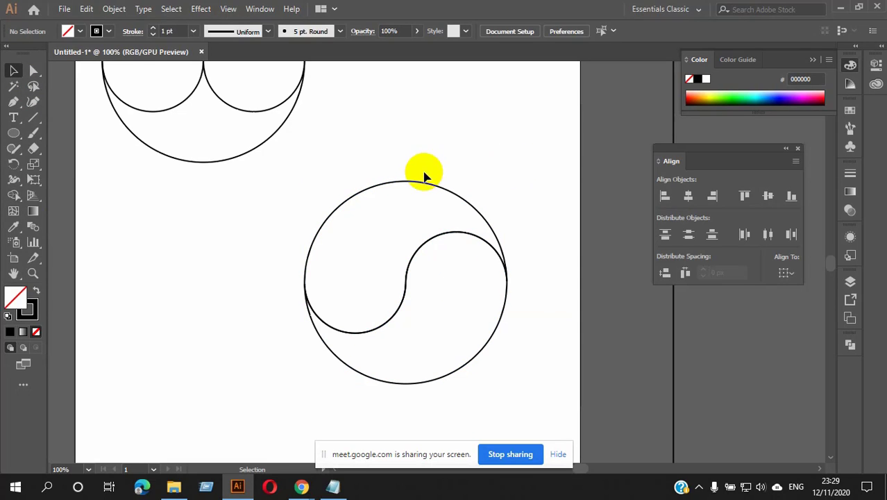
# Step: Select each yin-yang half, move the lower half away to the lower left, and undo the move
pyautogui.click(416, 183)
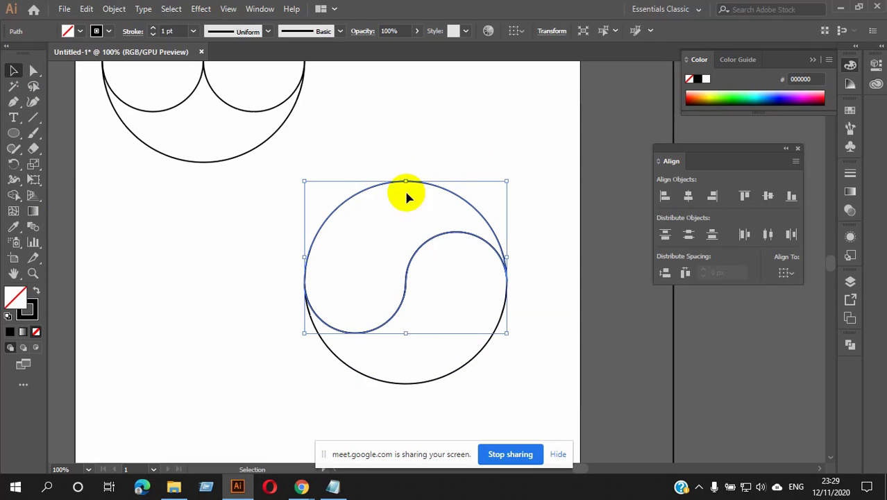
pyautogui.click(483, 347)
pyautogui.click(509, 350)
pyautogui.moveTo(485, 342); pyautogui.dragTo(302, 399)
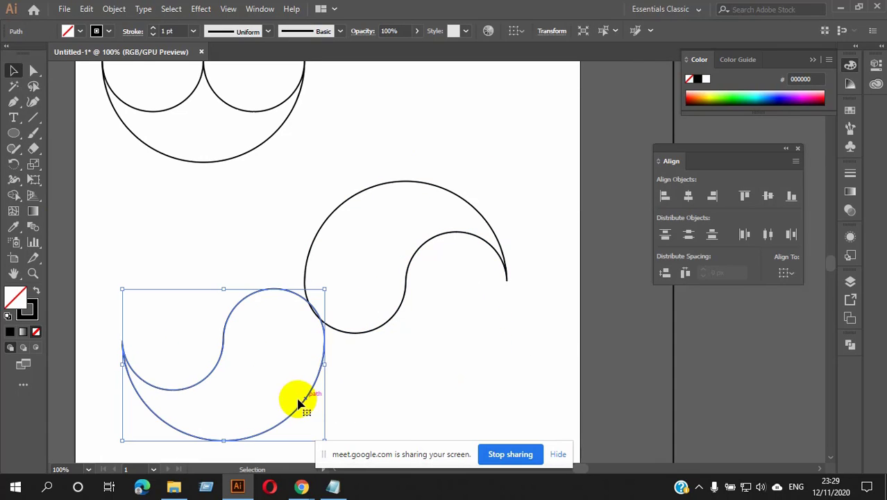
pyautogui.click(402, 303)
pyautogui.hotkey('ctrl', 'z')
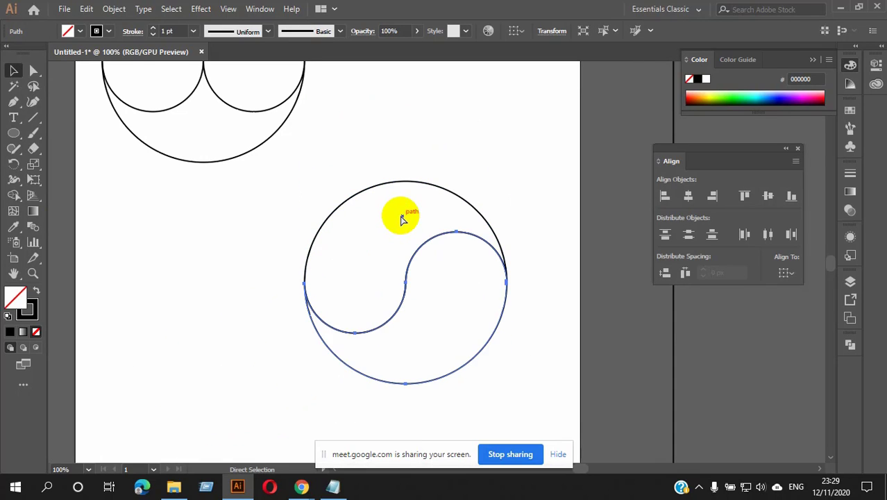
# Step: Fill the upper yin-yang half with olive 947900 sampled from the color spectrum
pyautogui.press('v')
pyautogui.click(451, 186)
pyautogui.click(451, 191)
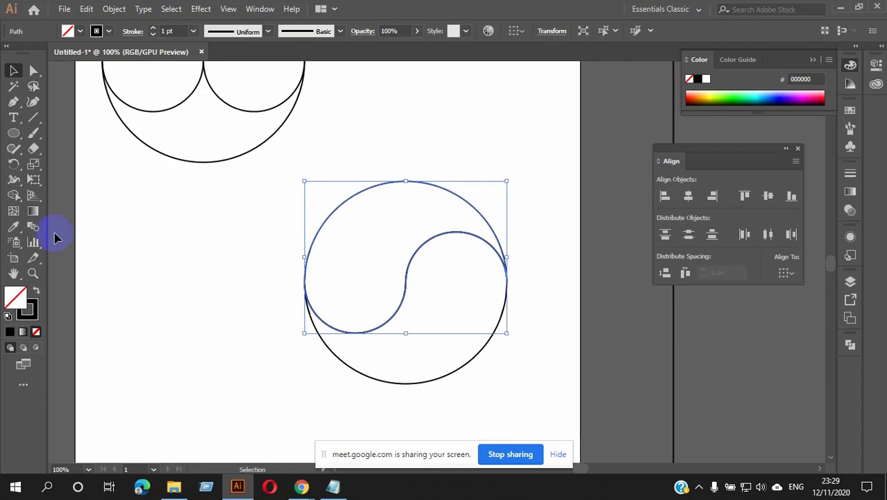
pyautogui.click(13, 228)
pyautogui.click(706, 99)
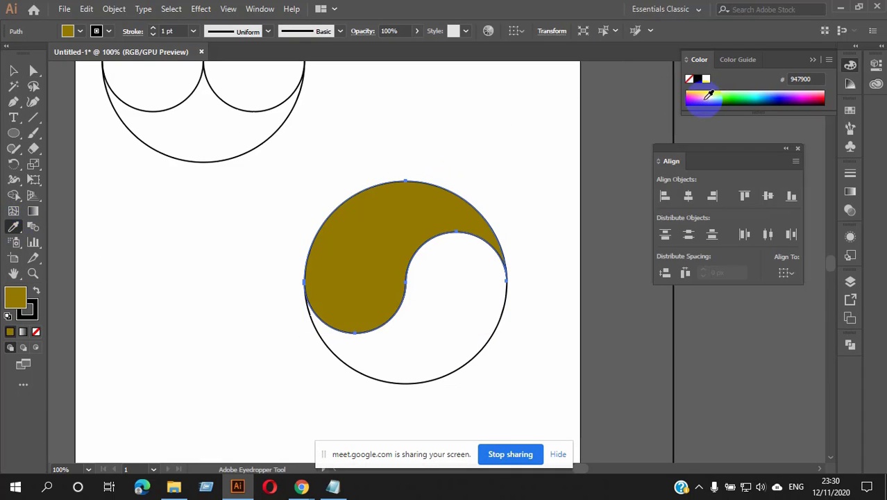
# Step: Fill the lower yin-yang half with the dark gray sampled from the workspace, and the upper half with lime green C0FF2A
pyautogui.click(484, 346)
pyautogui.click(624, 174)
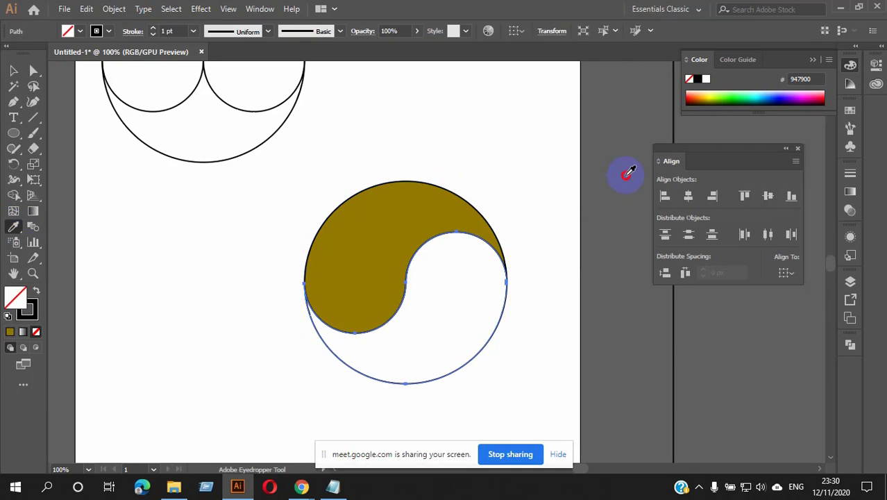
pyautogui.keyDown('ctrl'); pyautogui.click(403, 186); pyautogui.keyUp('ctrl')
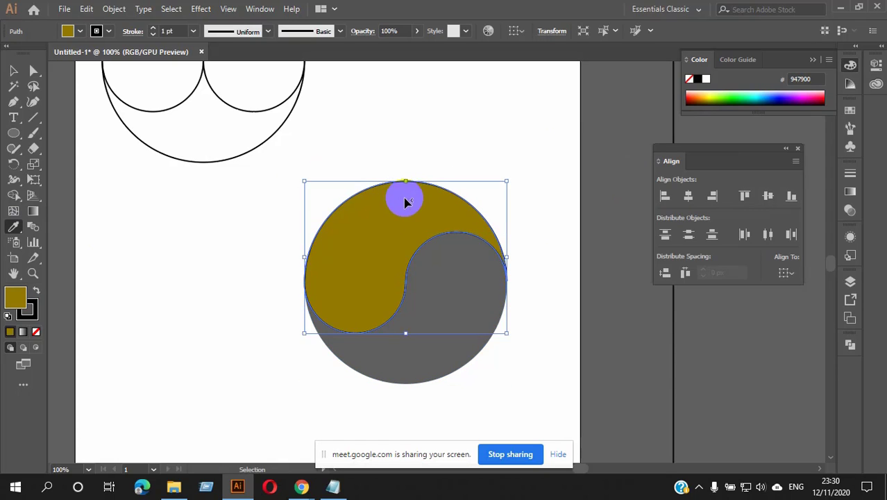
pyautogui.click(722, 85)
pyautogui.click(720, 91)
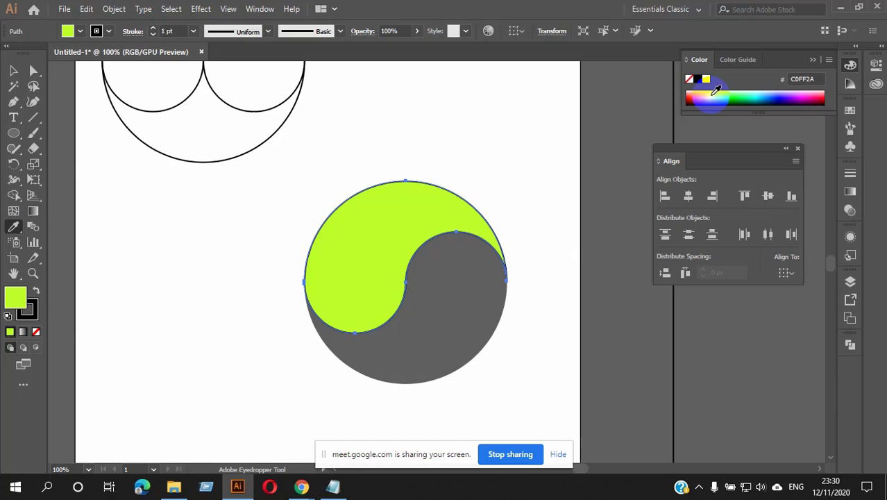
pyautogui.keyDown('ctrl'); pyautogui.click(611, 271); pyautogui.keyUp('ctrl')
# Step: Remove the stroke from the lime-green half, undo the accidental color sampling on it, and clear the selection
pyautogui.moveTo(406, 162); pyautogui.dragTo(517, 278)
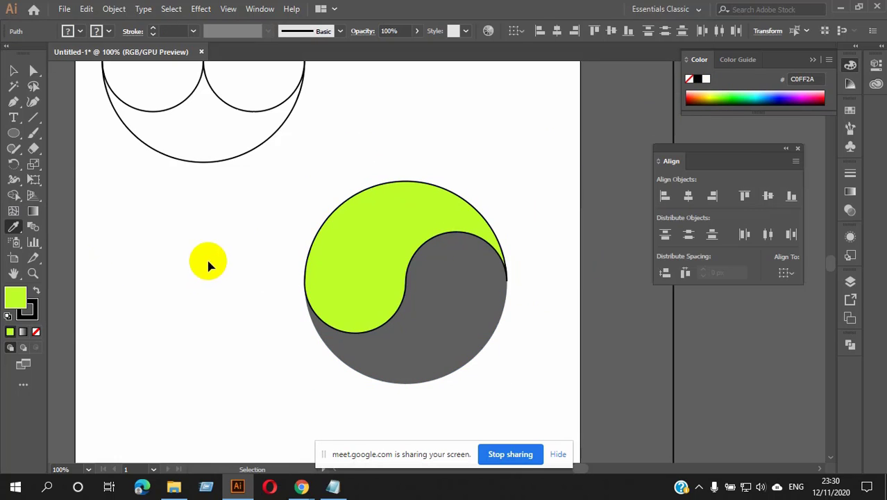
pyautogui.click(35, 307)
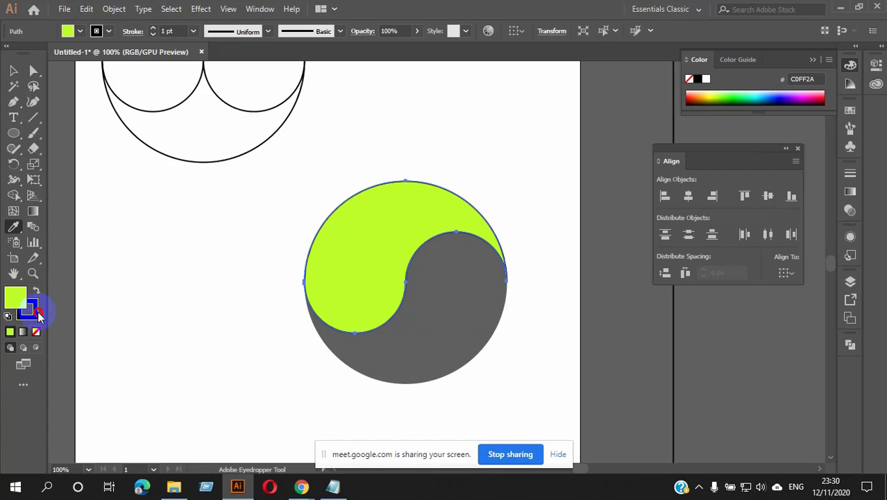
pyautogui.click(36, 331)
pyautogui.click(15, 297)
pyautogui.click(414, 355)
pyautogui.hotkey('ctrl', 'z')
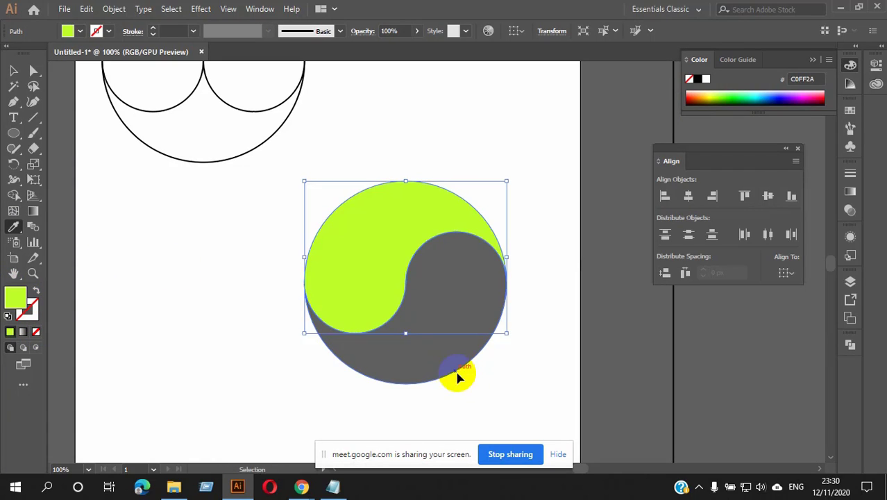
pyautogui.keyDown('ctrl'); pyautogui.click(490, 381); pyautogui.keyUp('ctrl')
pyautogui.keyDown('ctrl'); pyautogui.click(446, 359); pyautogui.keyUp('ctrl')
pyautogui.click(13, 70)
pyautogui.click(208, 226)
pyautogui.hotkey('ctrl', '-')
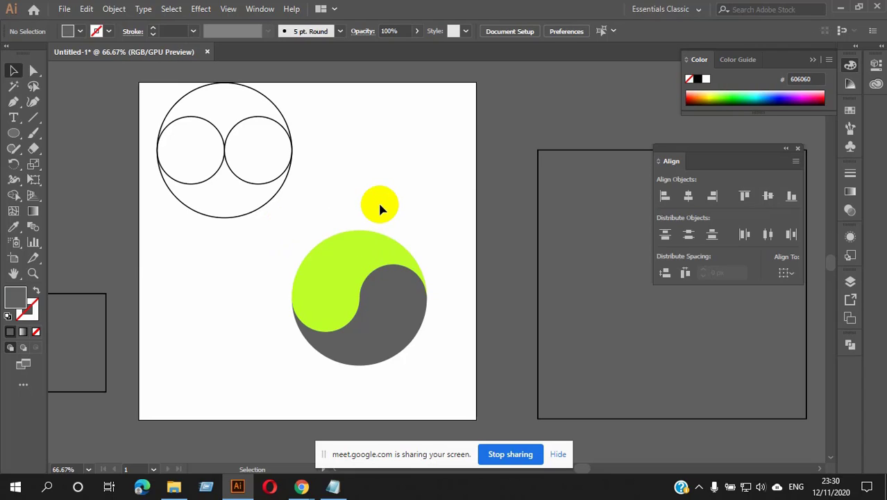
# Step: Move both colored yin-yang halves together down toward the bottom of the artboard and deselect them
pyautogui.moveTo(316, 215); pyautogui.dragTo(400, 340)
pyautogui.moveTo(403, 309); pyautogui.dragTo(412, 358)
pyautogui.click(404, 232)
# Step: Select the three outlined circles at the artboard's upper left and move them slightly down
pyautogui.scroll(1, 326, 236)
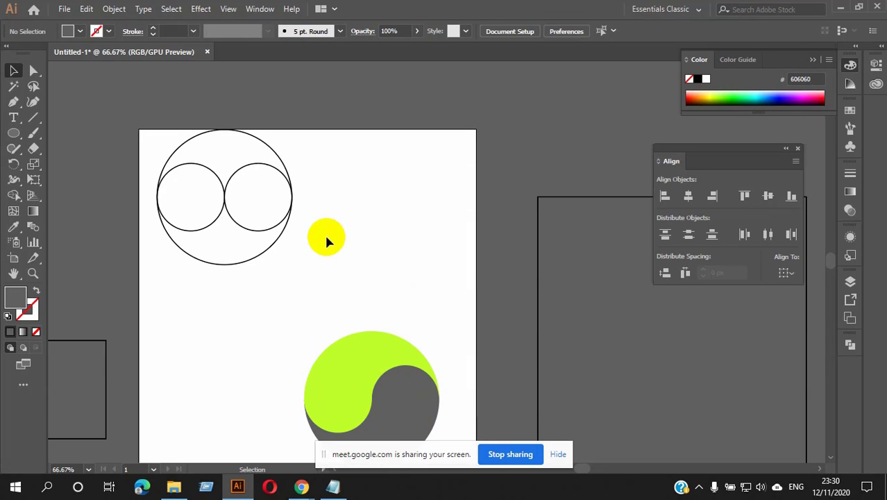
pyautogui.scroll(1, 258, 242)
pyautogui.scroll(-1, 229, 205)
pyautogui.moveTo(158, 154); pyautogui.dragTo(289, 234)
pyautogui.click(273, 223)
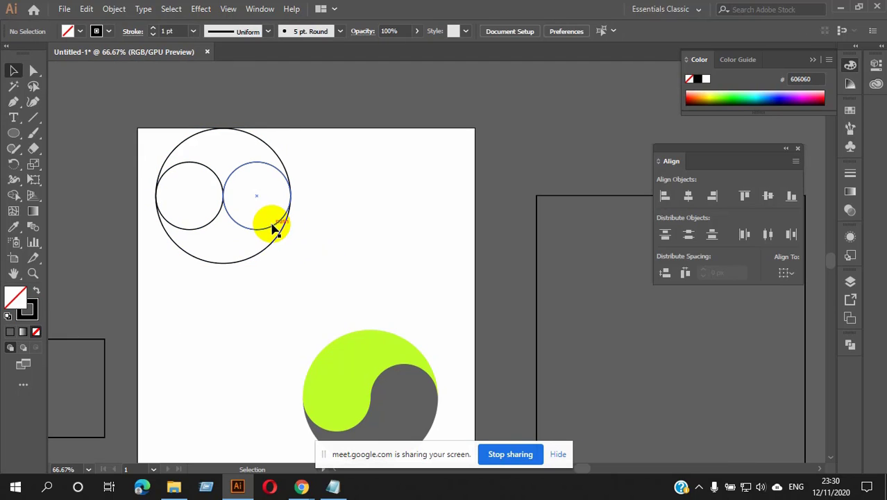
pyautogui.moveTo(165, 160); pyautogui.dragTo(307, 268)
pyautogui.moveTo(267, 228); pyautogui.dragTo(279, 303)
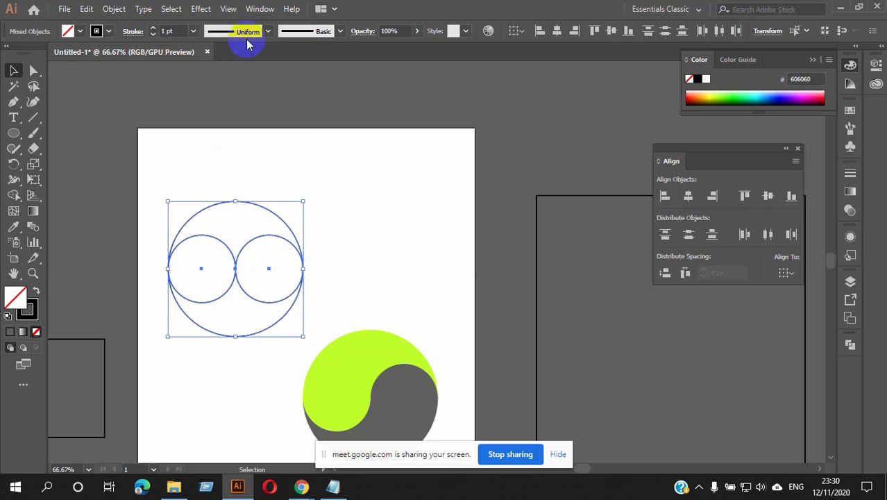
# Step: Show the Pathfinder panel and place it beside the Align panel
pyautogui.click(256, 9)
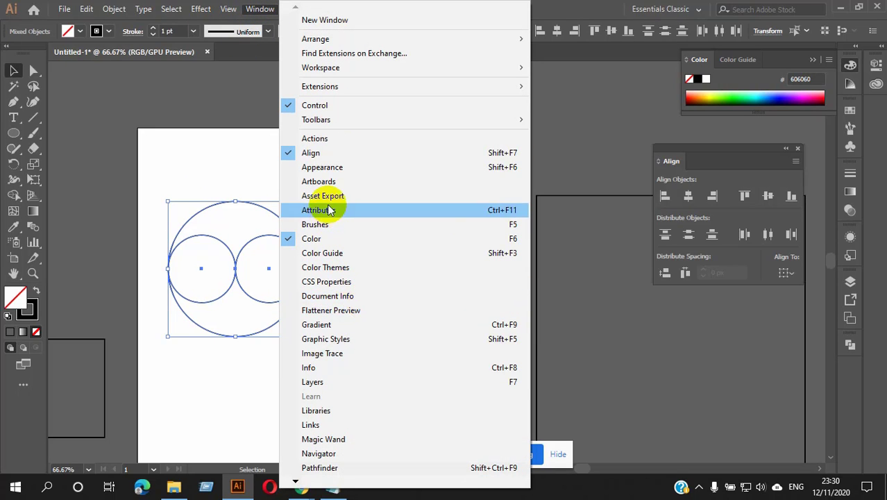
pyautogui.click(317, 467)
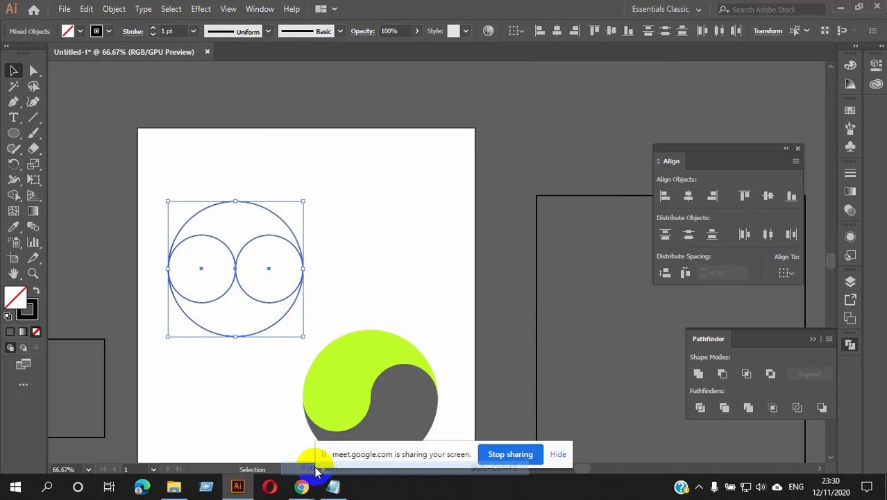
pyautogui.moveTo(763, 340); pyautogui.dragTo(577, 214)
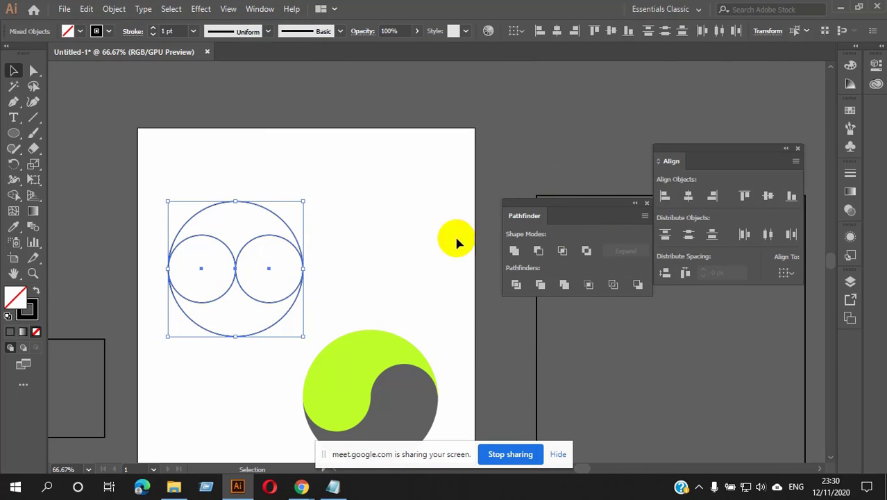
# Step: Divide the three outlined circles with Pathfinder, ungroup the resulting pieces, and deselect them
pyautogui.click(517, 285)
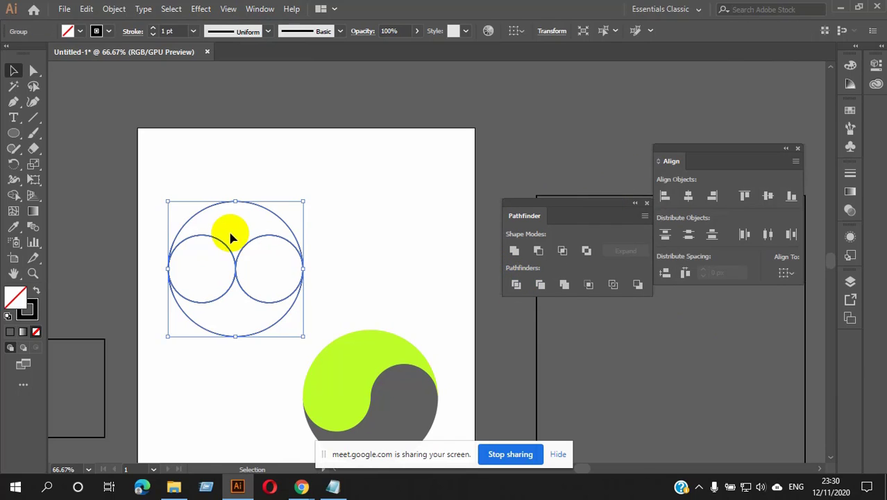
pyautogui.rightClick(251, 241)
pyautogui.click(290, 350)
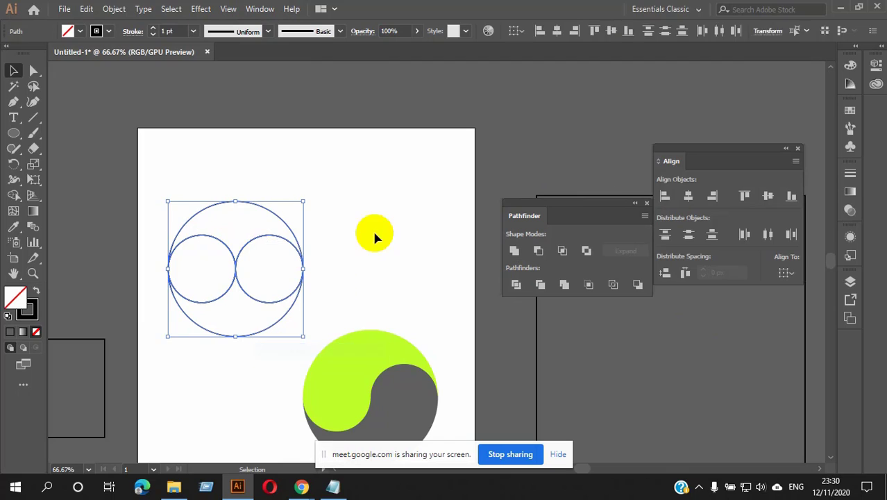
pyautogui.click(372, 229)
# Step: Move the upper and lower outer pieces of the divided circles away in turn, undoing each move, and deselect
pyautogui.moveTo(264, 210); pyautogui.dragTo(286, 169)
pyautogui.hotkey('ctrl', 'z')
pyautogui.moveTo(278, 321); pyautogui.dragTo(275, 377)
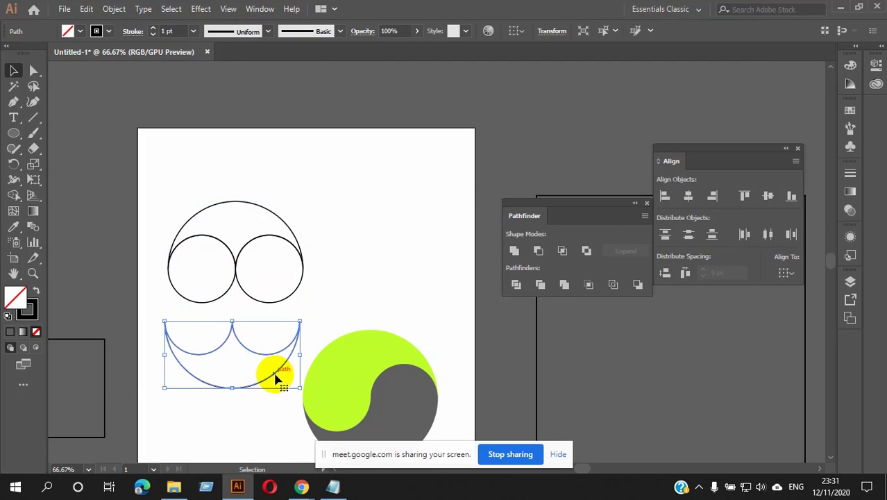
pyautogui.hotkey('ctrl', 'z')
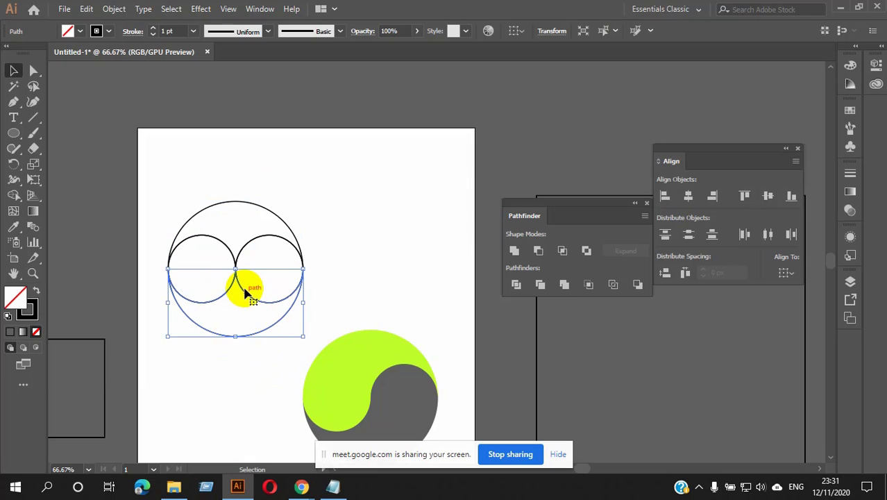
pyautogui.moveTo(239, 206); pyautogui.dragTo(278, 173)
pyautogui.hotkey('ctrl', 'z')
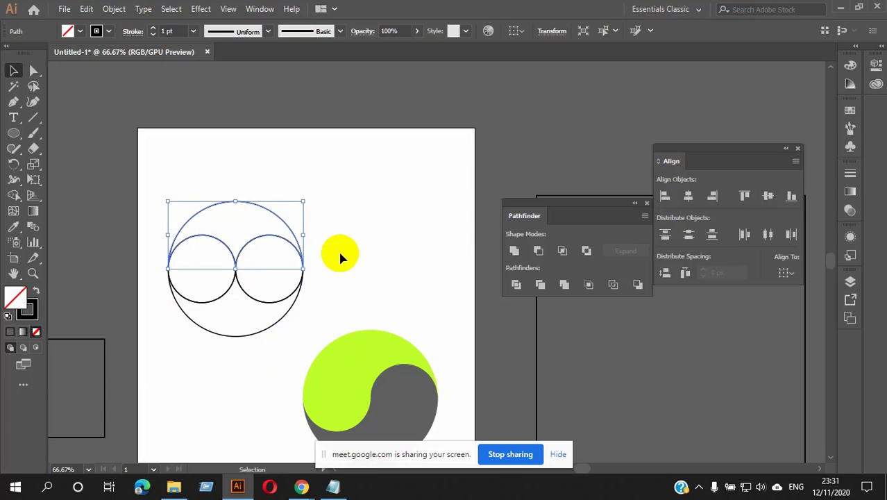
pyautogui.click(340, 250)
pyautogui.press('v')
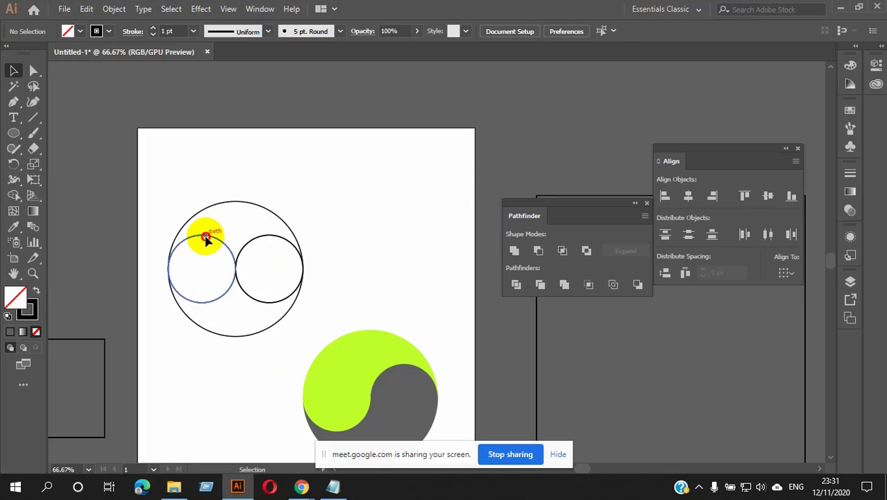
# Step: Unite the left small circle with the upper outer piece using Pathfinder, and deselect
pyautogui.click(206, 238)
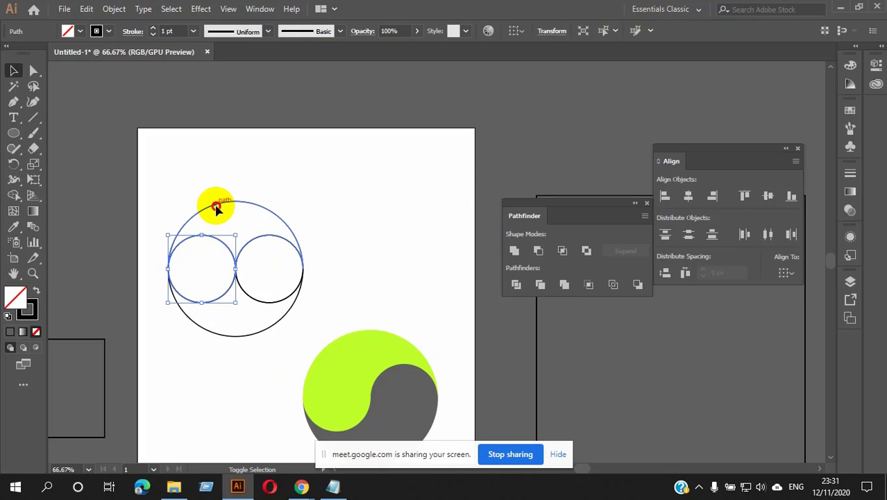
pyautogui.keyDown('shift'); pyautogui.click(216, 208); pyautogui.keyUp('shift')
pyautogui.click(513, 251)
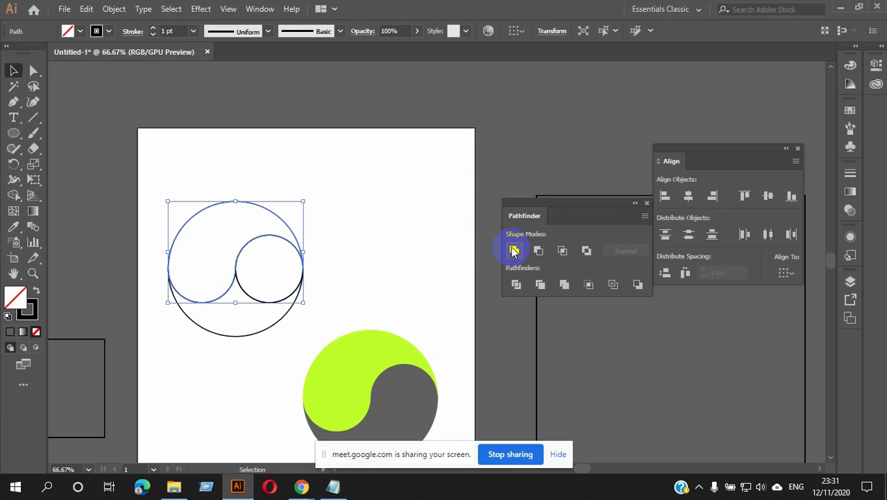
pyautogui.click(399, 238)
# Step: Unite the right small circle with the lower outer piece using Pathfinder, and deselect
pyautogui.click(263, 328)
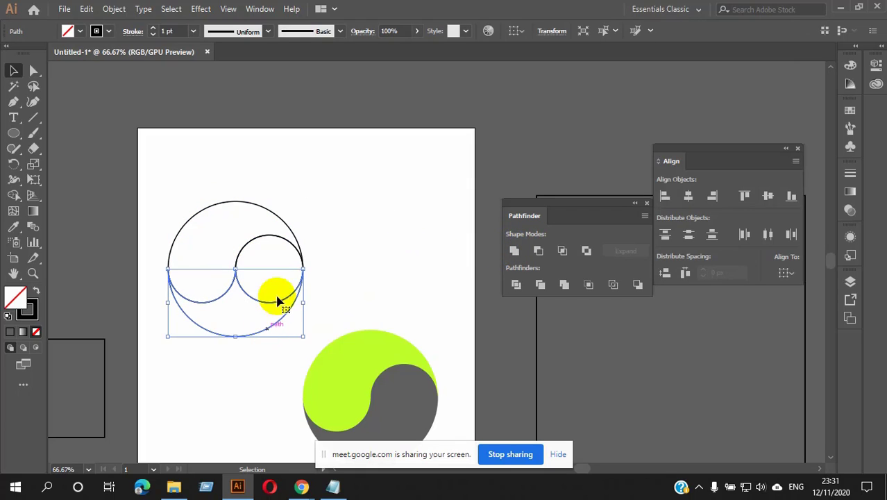
pyautogui.keyDown('shift'); pyautogui.click(286, 242); pyautogui.keyUp('shift')
pyautogui.click(357, 283)
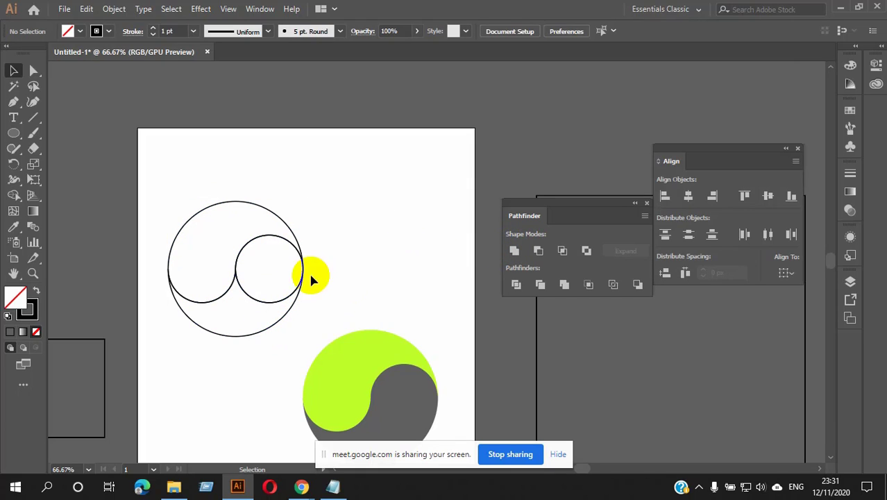
pyautogui.click(299, 286)
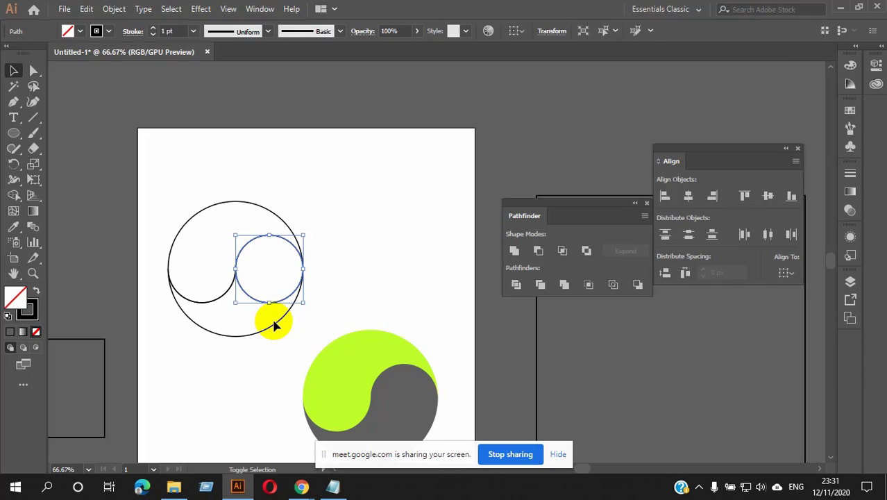
pyautogui.keyDown('shift'); pyautogui.click(277, 328); pyautogui.keyUp('shift')
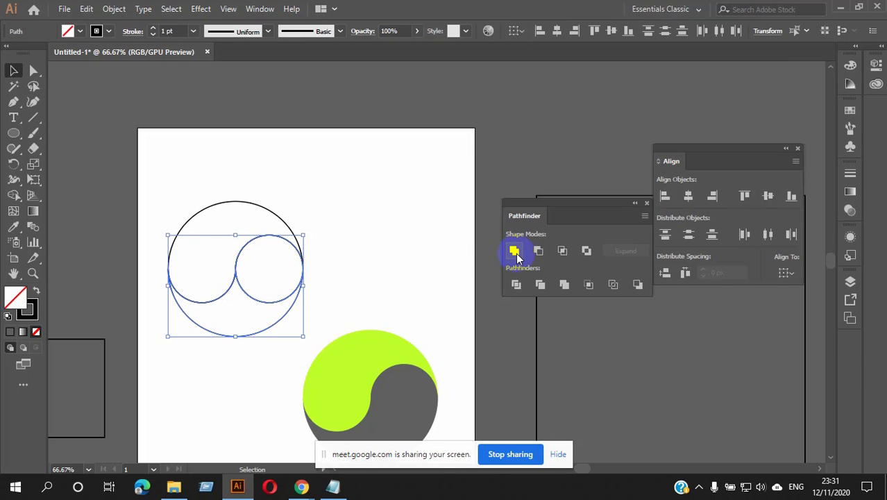
pyautogui.click(515, 252)
pyautogui.click(340, 253)
# Step: Fill the upper half of the new yin-yang shape with orange E9B100
pyautogui.click(282, 222)
pyautogui.click(357, 227)
pyautogui.click(277, 321)
pyautogui.click(279, 222)
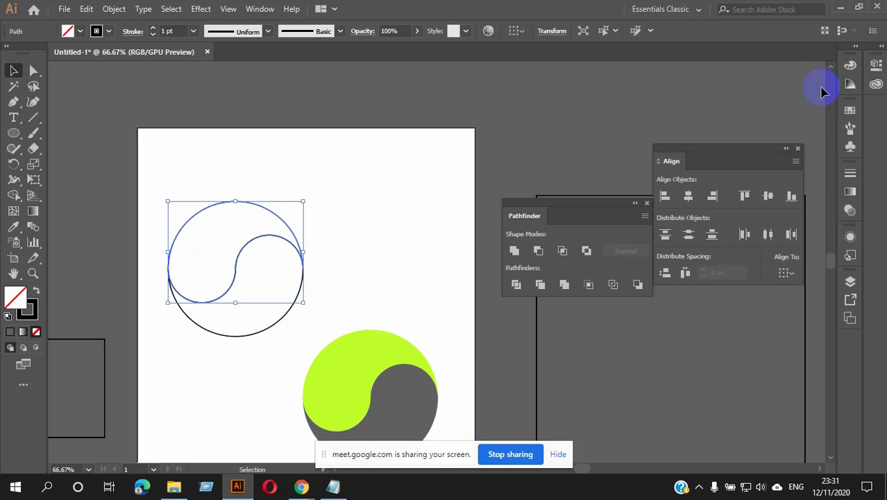
pyautogui.click(851, 64)
pyautogui.click(703, 97)
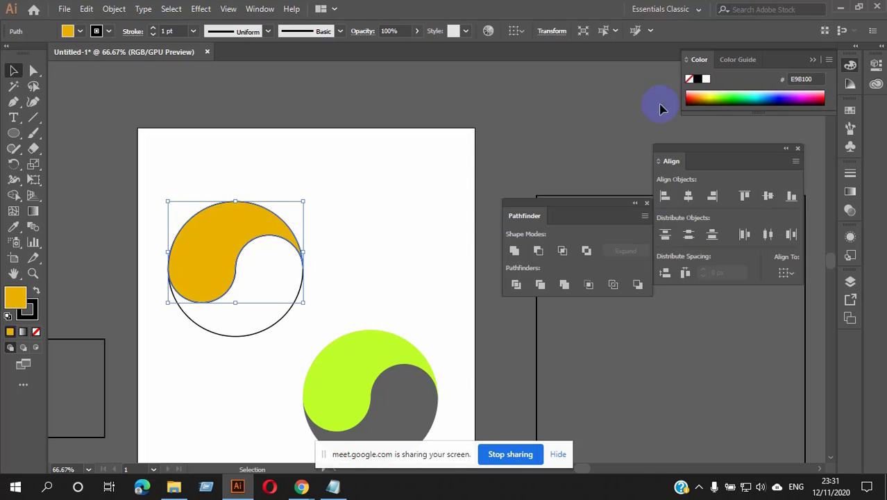
# Step: Fill the lower half of the new yin-yang shape with blue 009EE9, and deselect
pyautogui.keyDown('ctrl'); pyautogui.click(349, 268); pyautogui.keyUp('ctrl')
pyautogui.keyDown('ctrl'); pyautogui.click(296, 308); pyautogui.keyUp('ctrl')
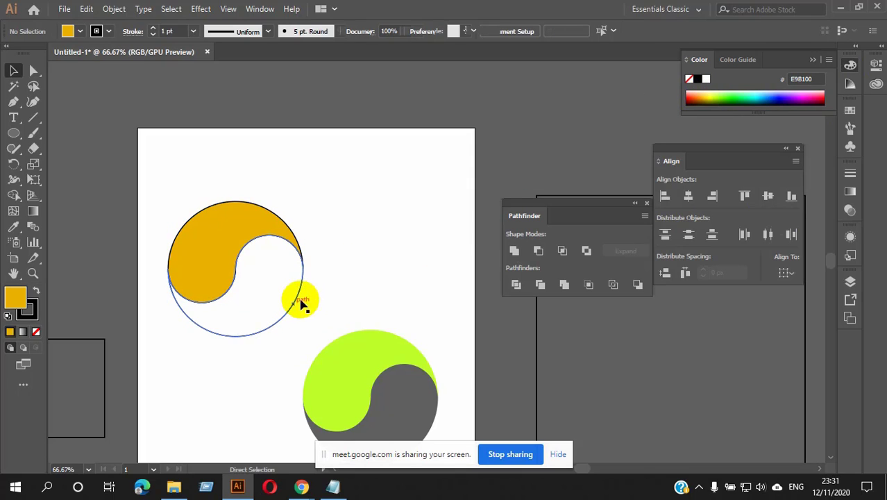
pyautogui.click(764, 97)
pyautogui.click(414, 255)
# Step: Remove the outline from both the orange and the blue halves, and deselect
pyautogui.keyDown('ctrl'); pyautogui.click(226, 208); pyautogui.keyUp('ctrl')
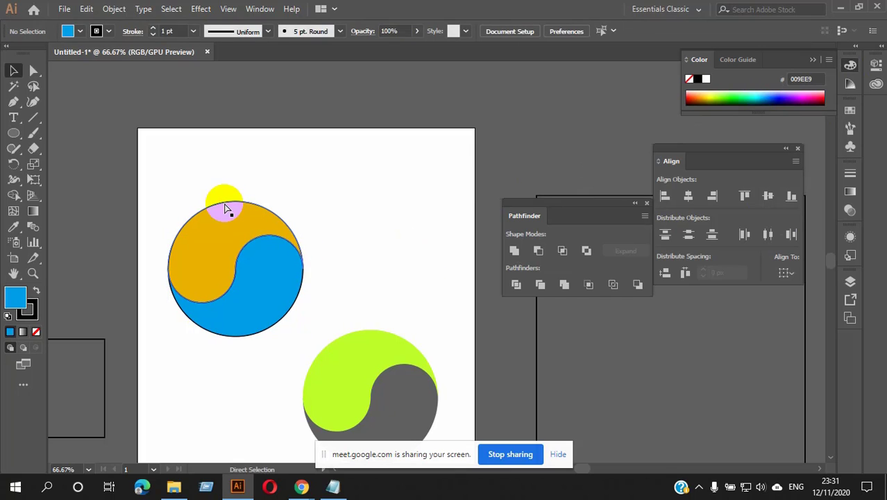
pyautogui.keyDown('ctrl'); pyautogui.click(218, 215); pyautogui.keyUp('ctrl')
pyautogui.keyDown('ctrl'); pyautogui.keyDown('shift'); pyautogui.click(241, 313); pyautogui.keyUp('shift'); pyautogui.keyUp('ctrl')
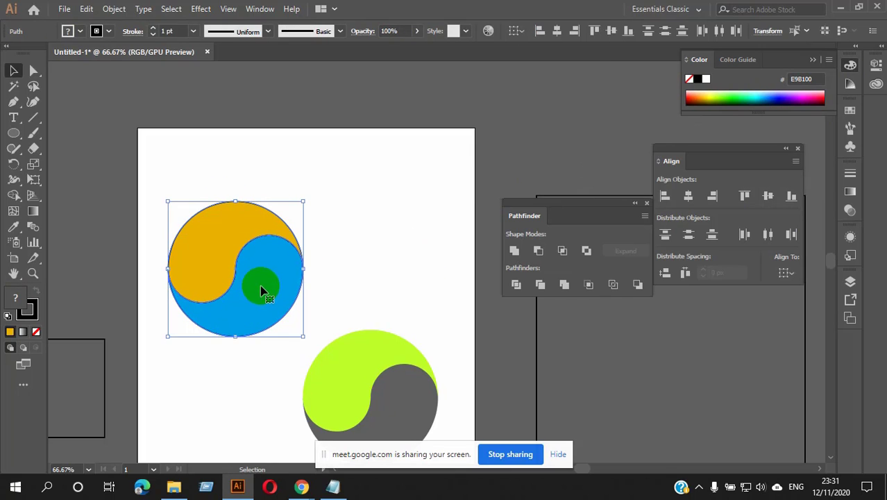
pyautogui.click(35, 331)
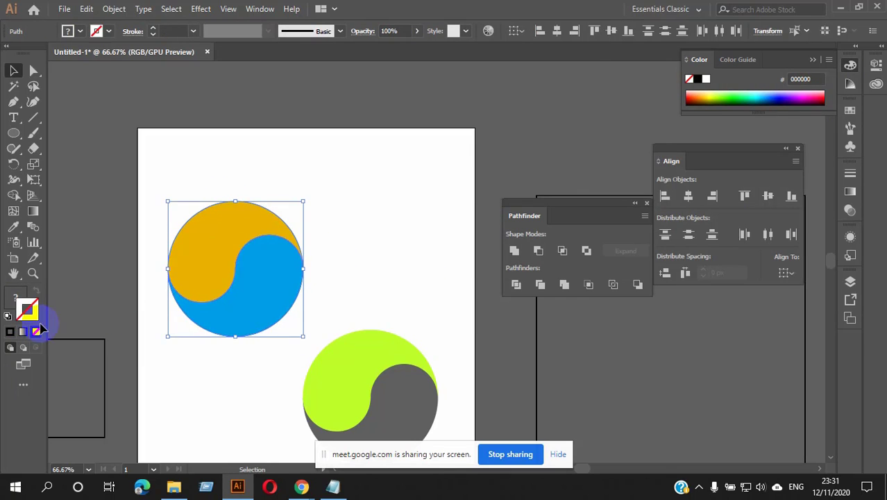
pyautogui.click(372, 250)
# Step: Move the green and gray yin-yang up level with the orange and blue one, just beside it, and deselect
pyautogui.scroll(-2, 362, 236)
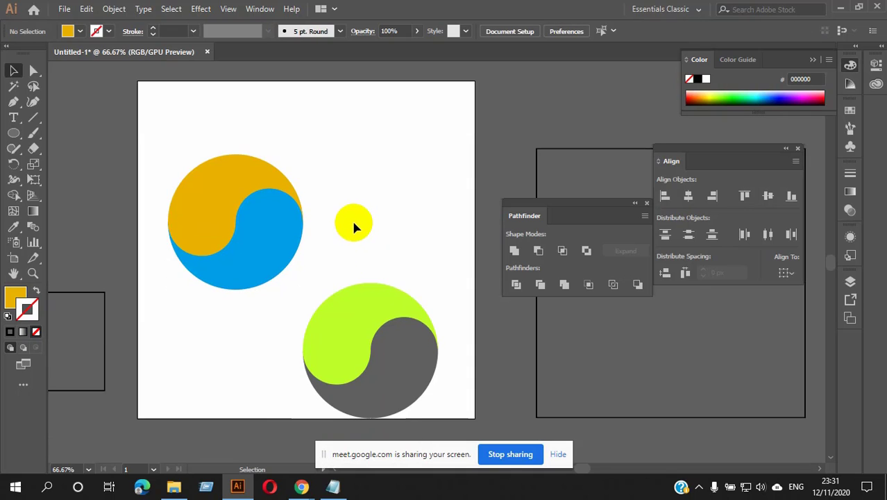
pyautogui.scroll(-1, 351, 218)
pyautogui.scroll(-1, 347, 216)
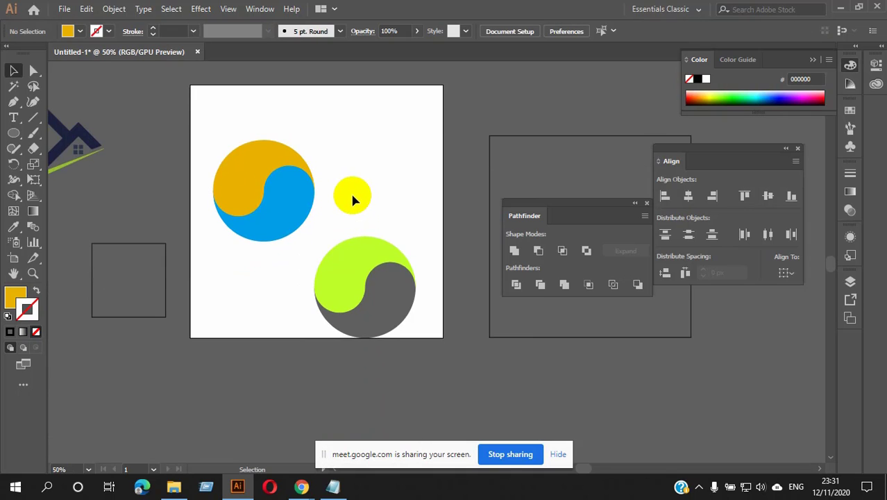
pyautogui.scroll(1, 354, 203)
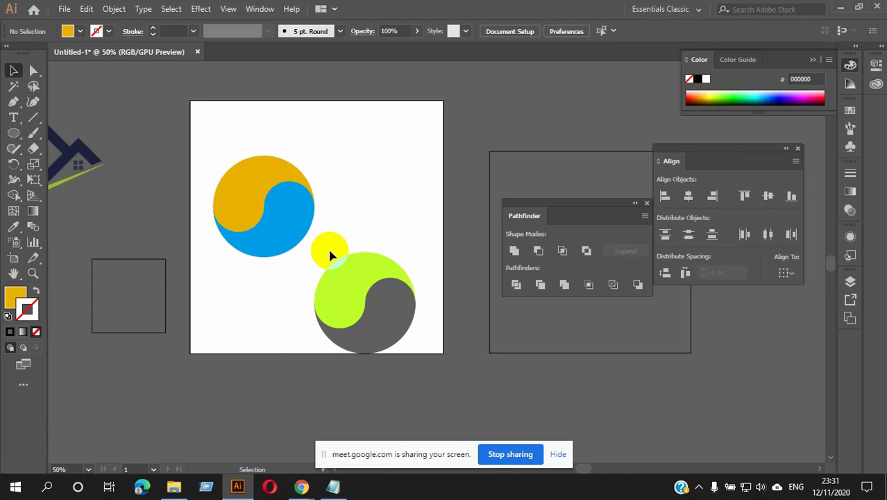
pyautogui.click(394, 317)
pyautogui.moveTo(387, 317); pyautogui.dragTo(395, 220)
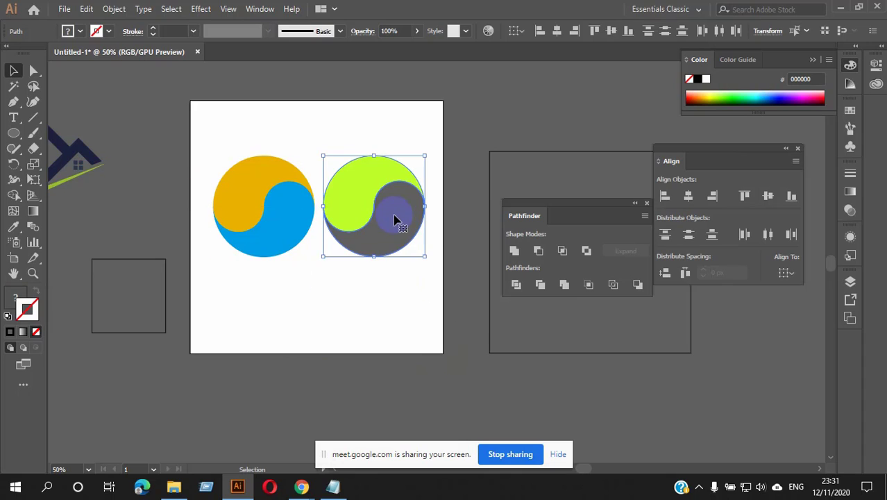
pyautogui.click(402, 330)
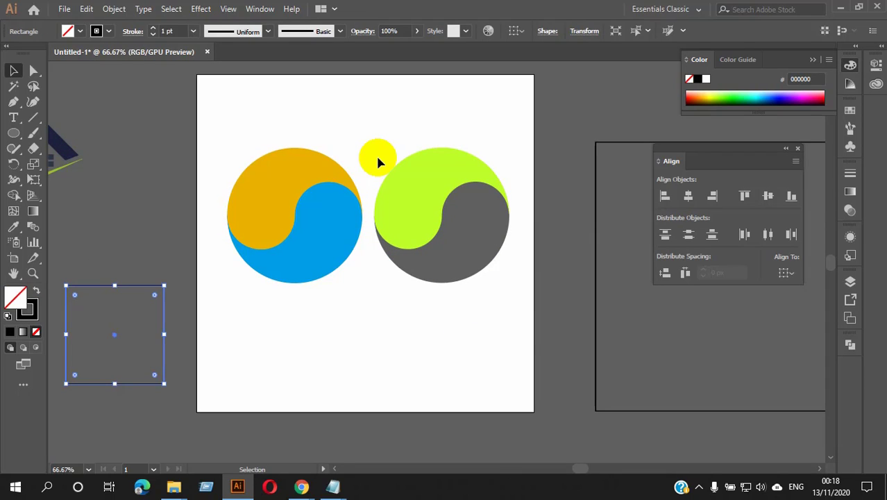
# Step: Delete both yin-yang shapes and the small square outline beside the artboard
pyautogui.moveTo(254, 123); pyautogui.dragTo(511, 303)
pyautogui.moveTo(445, 254); pyautogui.dragTo(328, 242)
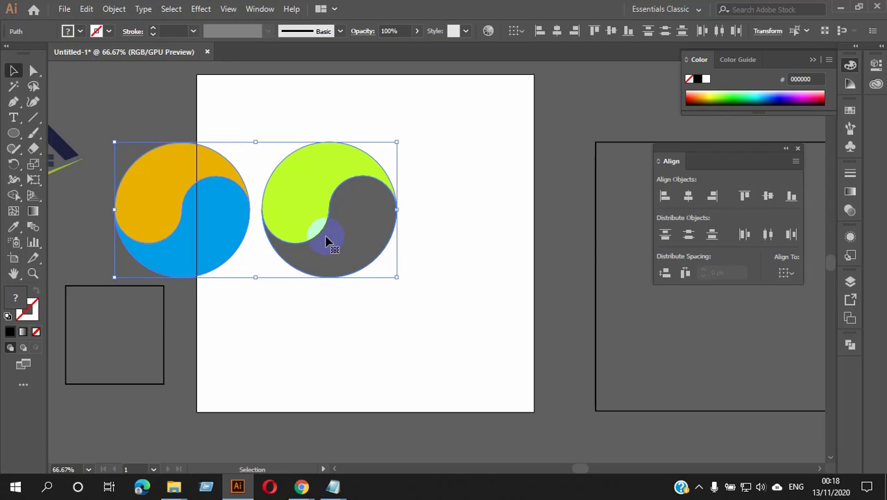
pyautogui.press('Delete')
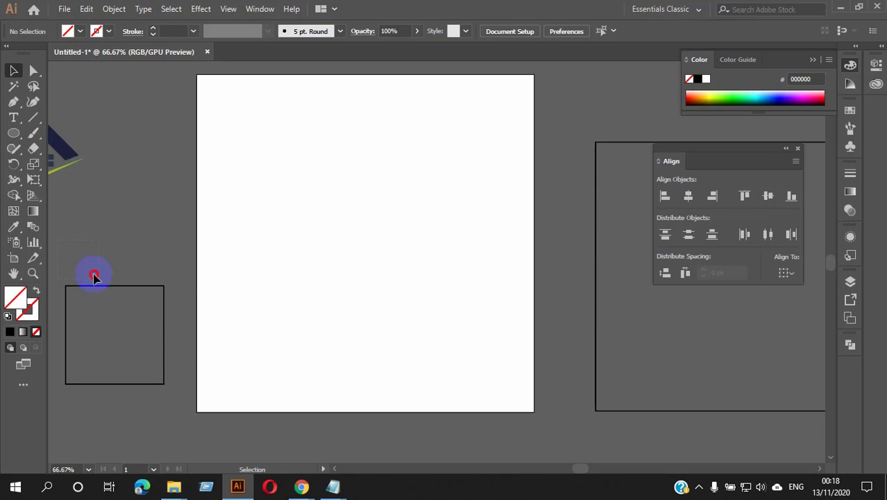
pyautogui.moveTo(95, 277); pyautogui.dragTo(175, 350)
pyautogui.press('Delete')
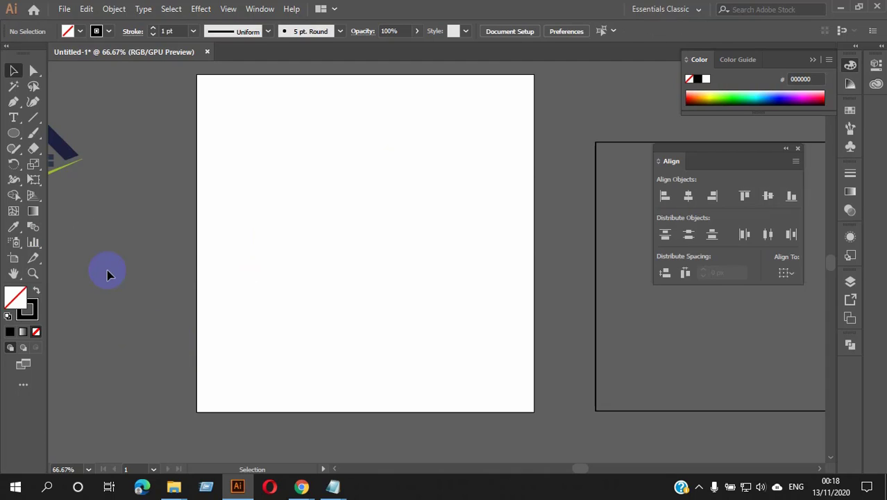
pyautogui.scroll(-1, 206, 236)
pyautogui.scroll(-1, 208, 231)
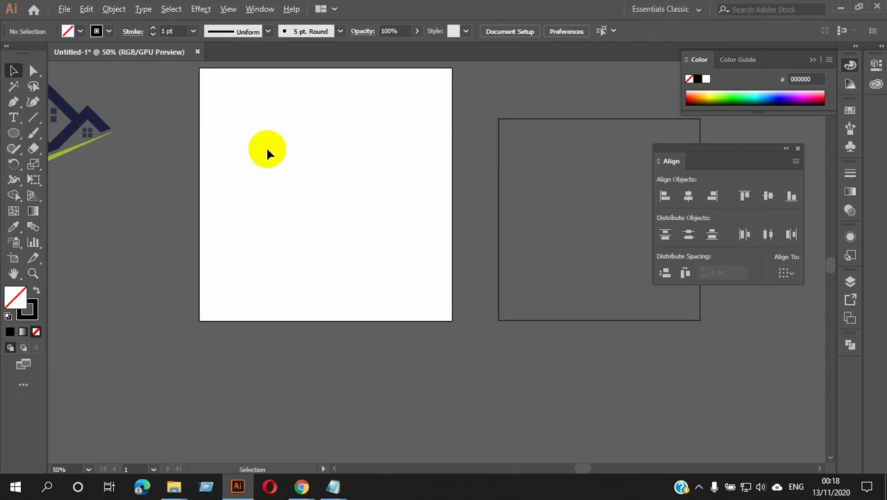
pyautogui.scroll(1, 267, 147)
pyautogui.scroll(1, 276, 189)
pyautogui.scroll(1, 326, 250)
pyautogui.scroll(-1, 326, 249)
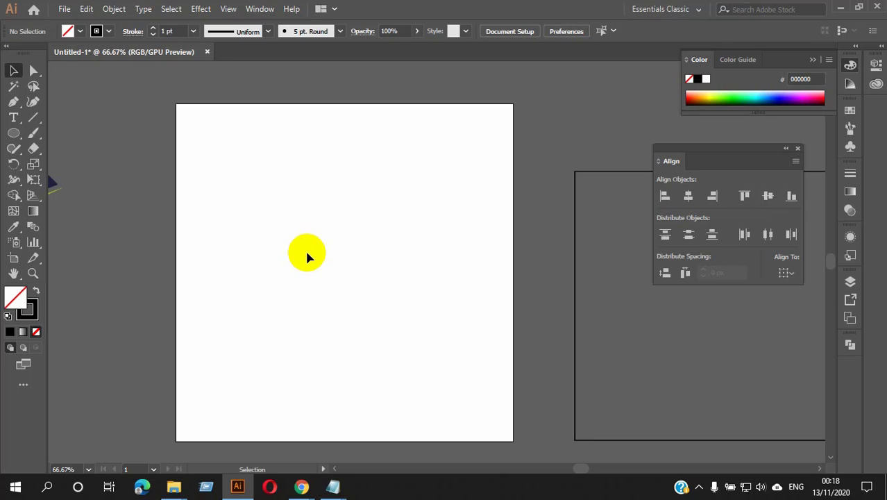
pyautogui.scroll(-1, 271, 242)
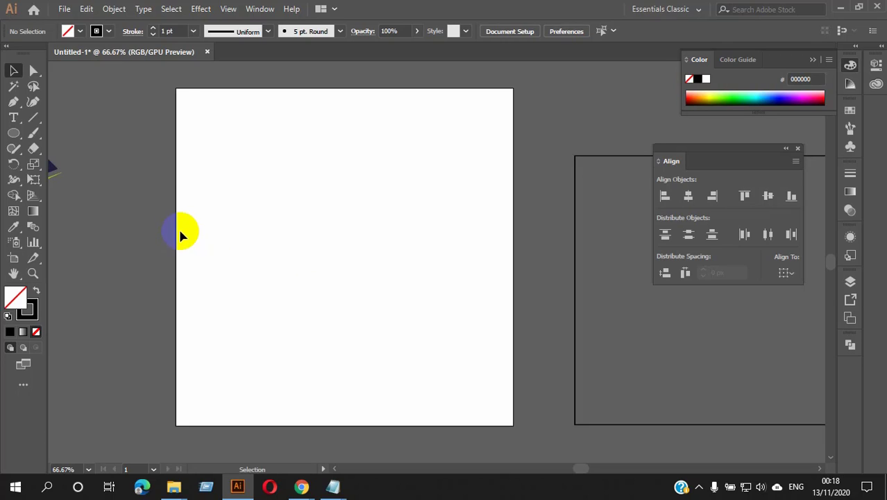
pyautogui.scroll(1, 286, 199)
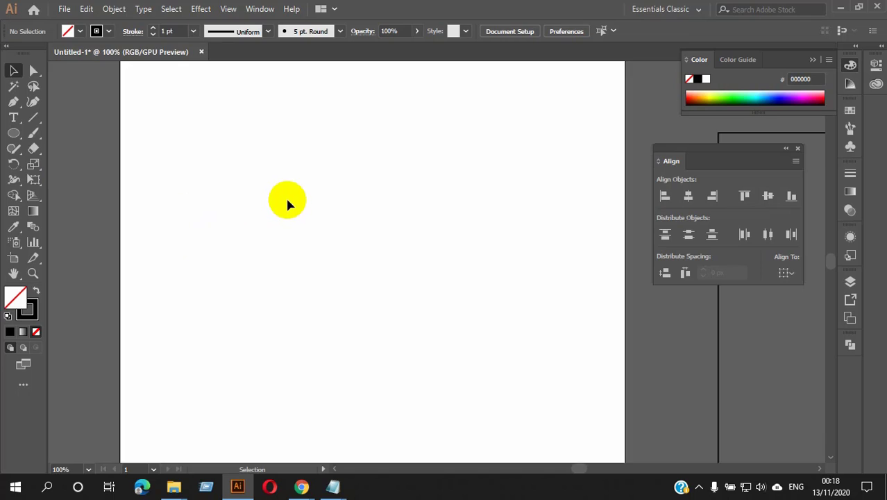
pyautogui.scroll(-1, 285, 197)
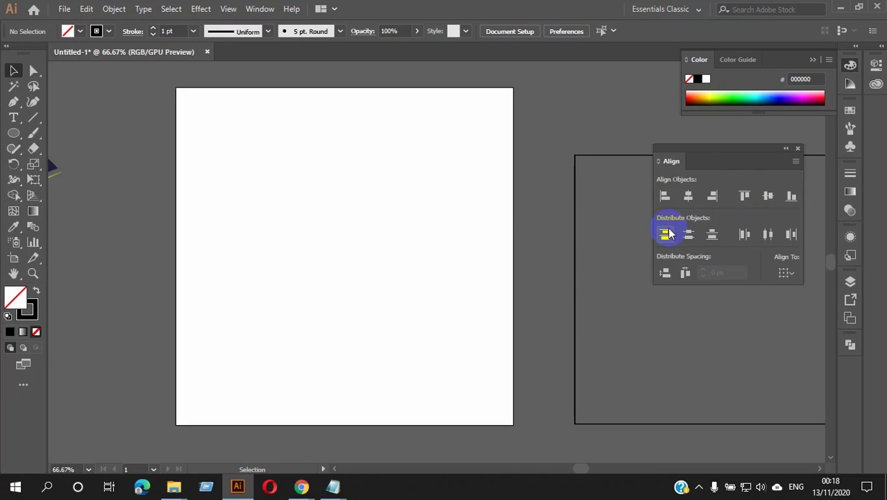
# Step: Add a "Lorem ipsum" text in the upper part of the artboard and scale it up to about 38.83 pt
pyautogui.click(14, 118)
pyautogui.click(284, 162)
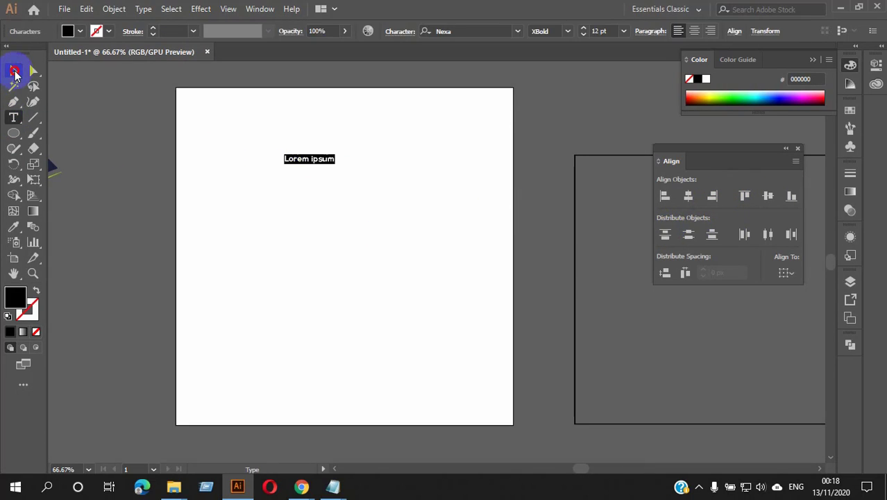
pyautogui.click(13, 70)
pyautogui.moveTo(338, 165); pyautogui.dragTo(380, 206)
# Step: Duplicate the text downward into a stack of five slightly misaligned "Lorem ipsum" lines, leaving none selected
pyautogui.moveTo(359, 178); pyautogui.dragTo(332, 317)
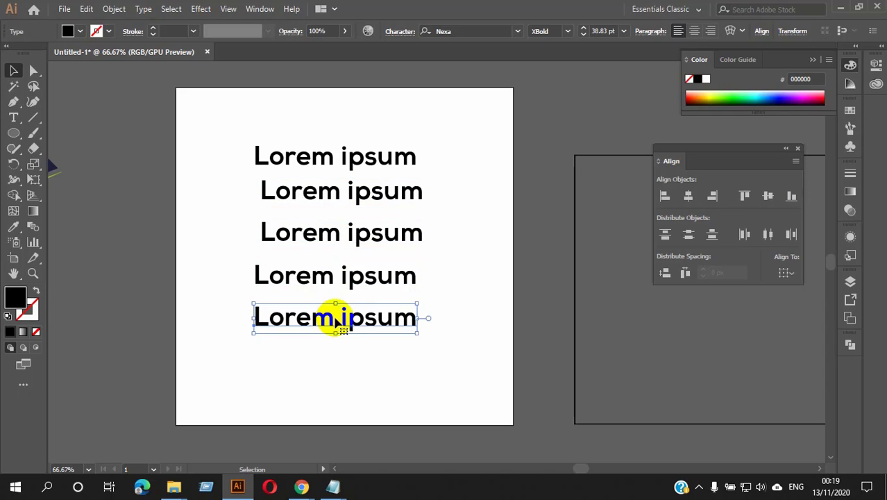
pyautogui.click(452, 254)
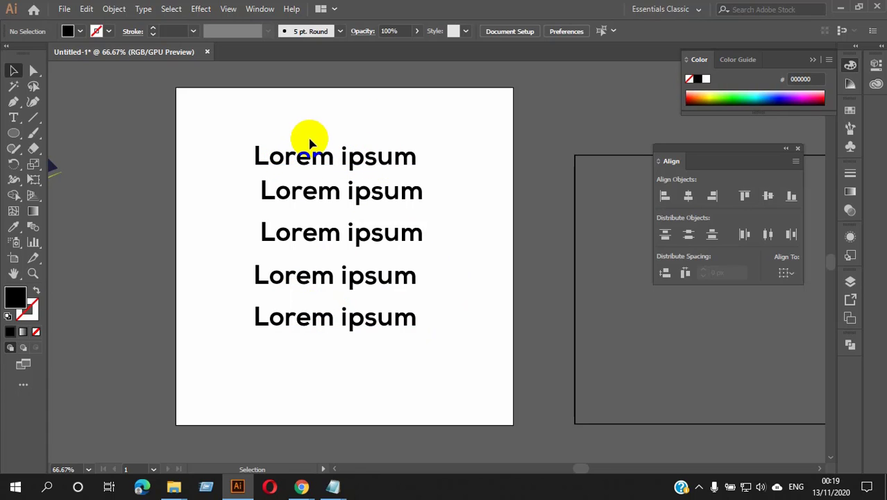
pyautogui.moveTo(300, 129); pyautogui.dragTo(418, 375)
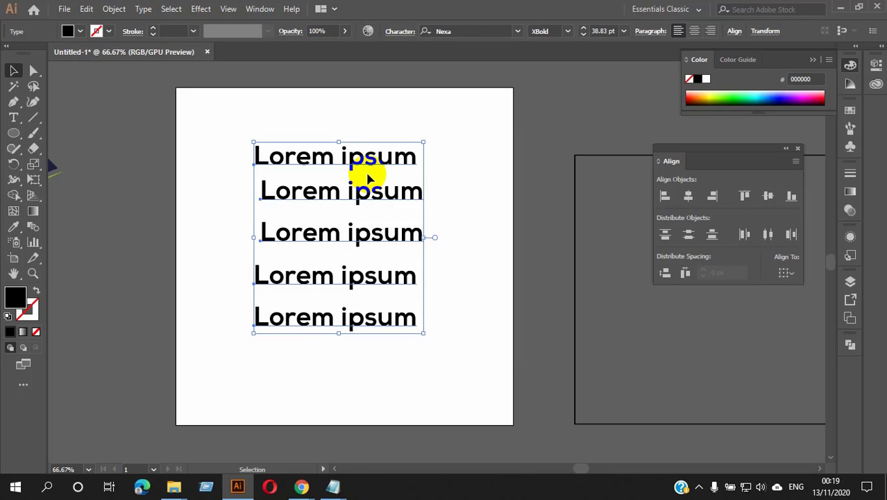
pyautogui.click(472, 193)
# Step: Shorten the first text line to "Lorem" by deleting the word "ipsum"
pyautogui.click(351, 159)
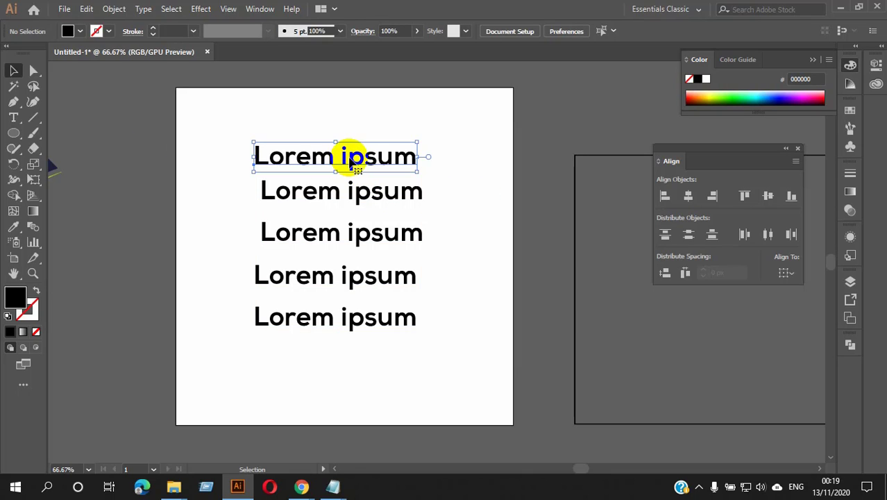
pyautogui.click(13, 116)
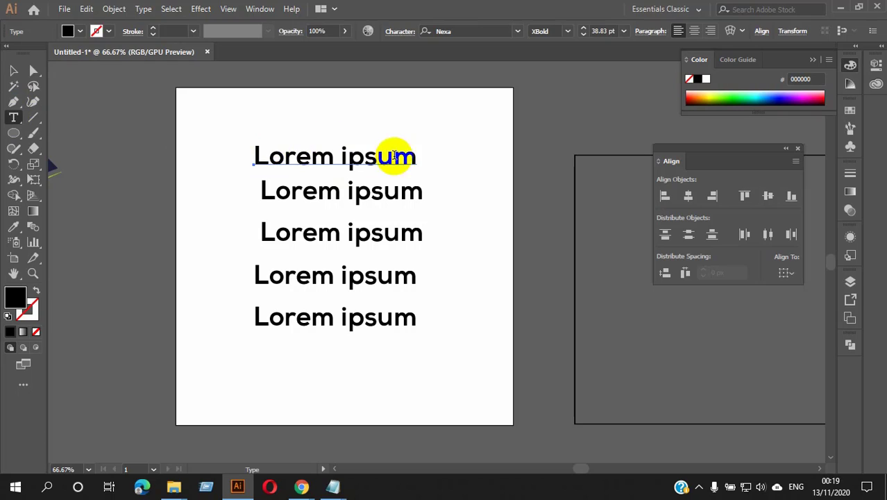
pyautogui.click(427, 158)
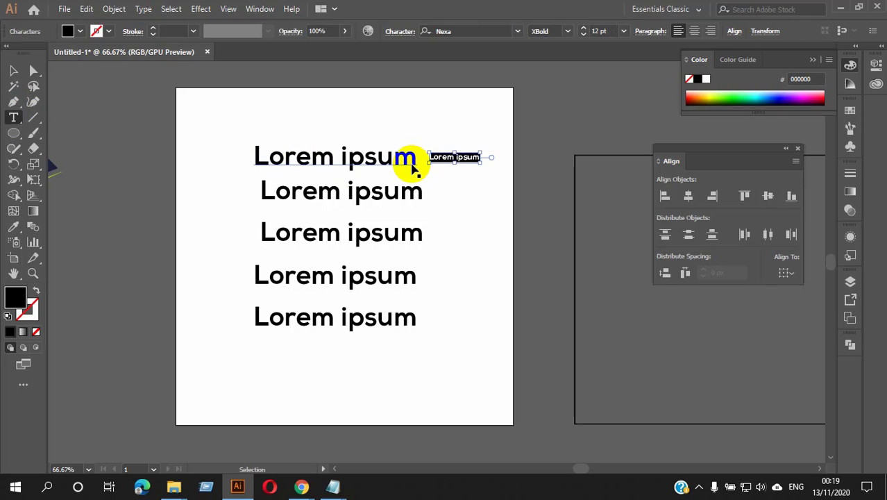
pyautogui.hotkey('ctrl', 'z')
pyautogui.click(417, 156)
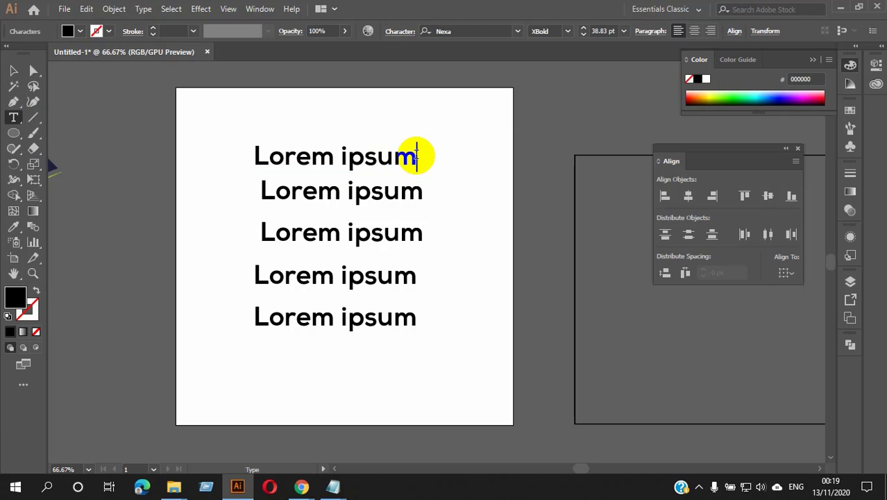
pyautogui.press('BackSpace')
pyautogui.press('BackSpace')
pyautogui.press('BackSpace')
pyautogui.press('BackSpace')
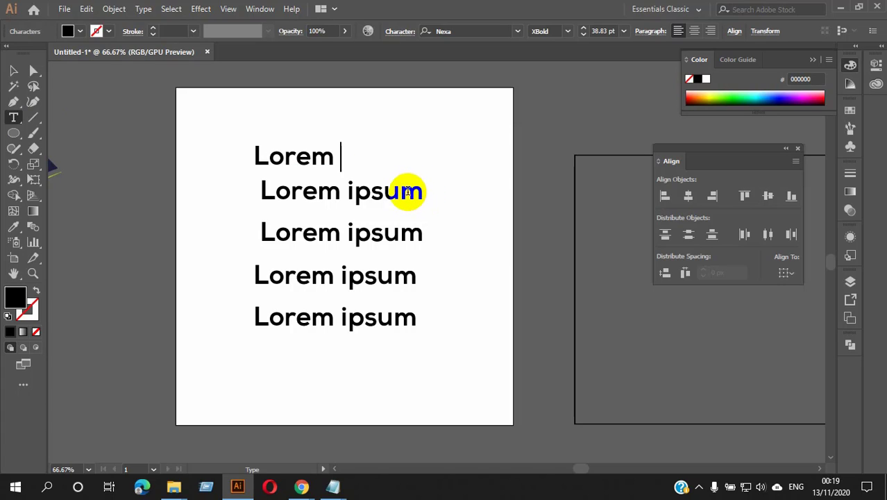
# Step: Shorten the second to fifth text lines to "Lorem ips", "Lorem ipsu", "Lorem" and "Lorem ips"
pyautogui.click(422, 191)
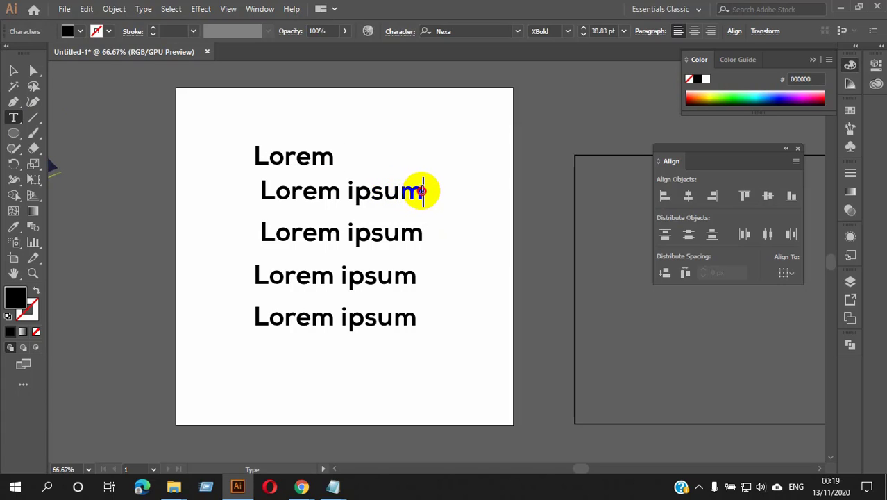
pyautogui.press('BackSpace')
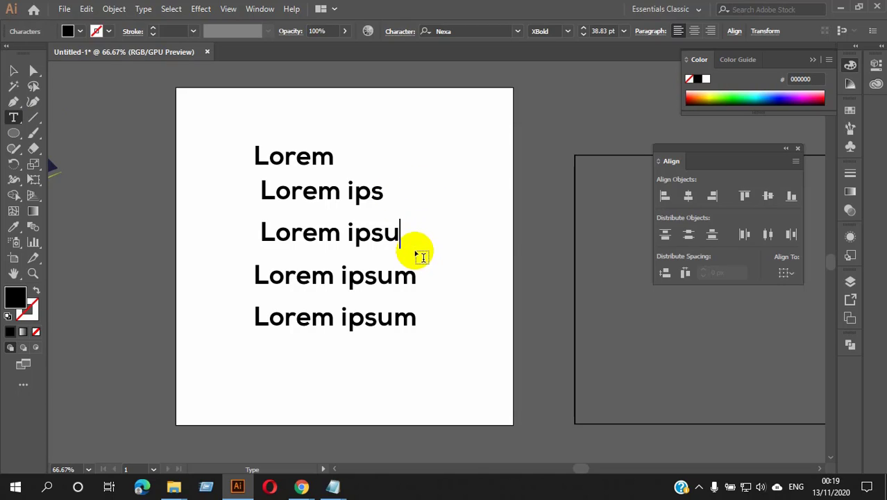
pyautogui.moveTo(400, 275); pyautogui.dragTo(416, 275)
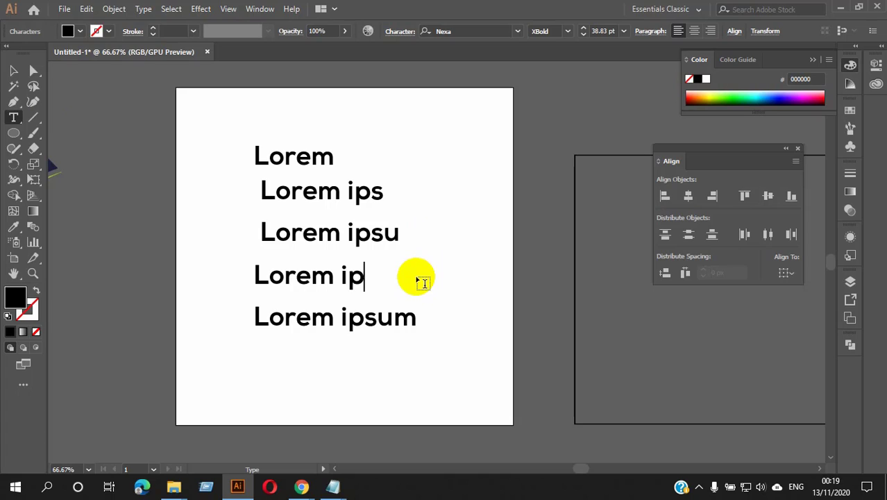
pyautogui.moveTo(417, 316); pyautogui.dragTo(407, 313)
pyautogui.press('BackSpace')
pyautogui.press('BackSpace')
# Step: Align all five text lines to their common left edge and deselect them
pyautogui.click(13, 70)
pyautogui.click(414, 265)
pyautogui.moveTo(223, 130); pyautogui.dragTo(418, 387)
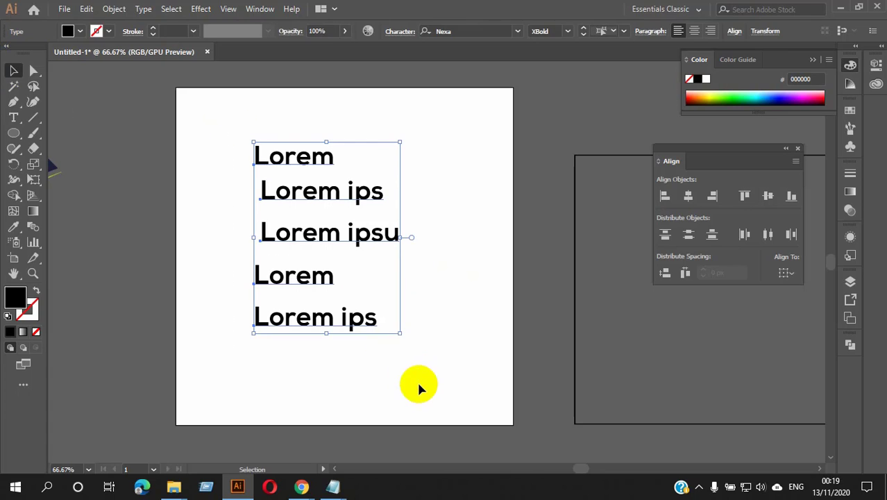
pyautogui.click(437, 297)
pyautogui.moveTo(225, 137); pyautogui.dragTo(411, 389)
pyautogui.click(439, 326)
pyautogui.moveTo(243, 129); pyautogui.dragTo(394, 394)
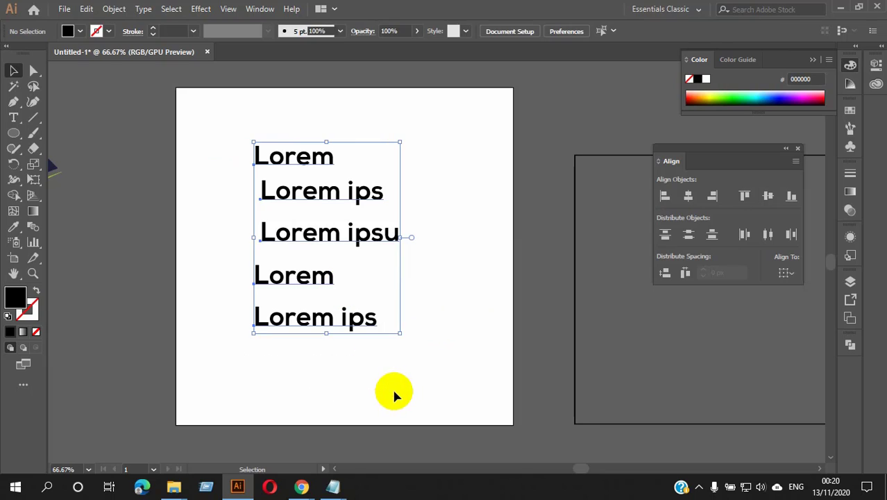
pyautogui.click(665, 197)
pyautogui.click(444, 298)
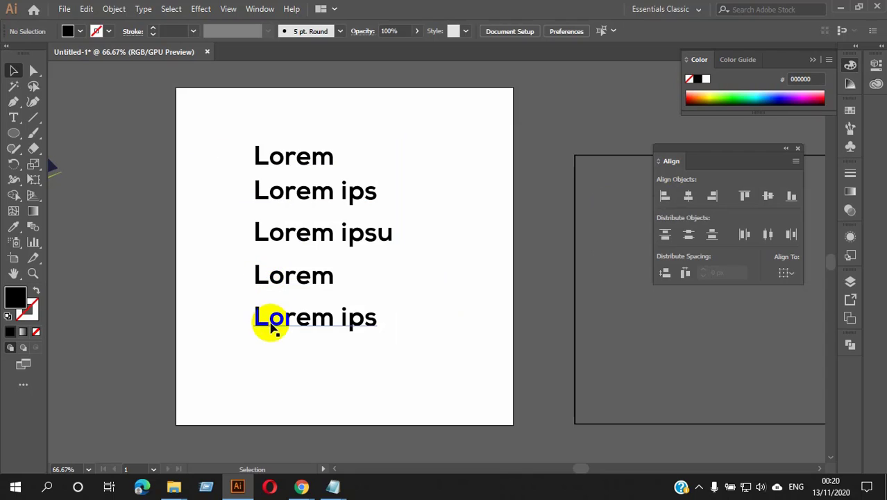
# Step: Align the five text lines to their right edge and inspect how the two "Lorem" lines sit against it
pyautogui.moveTo(237, 128); pyautogui.dragTo(415, 352)
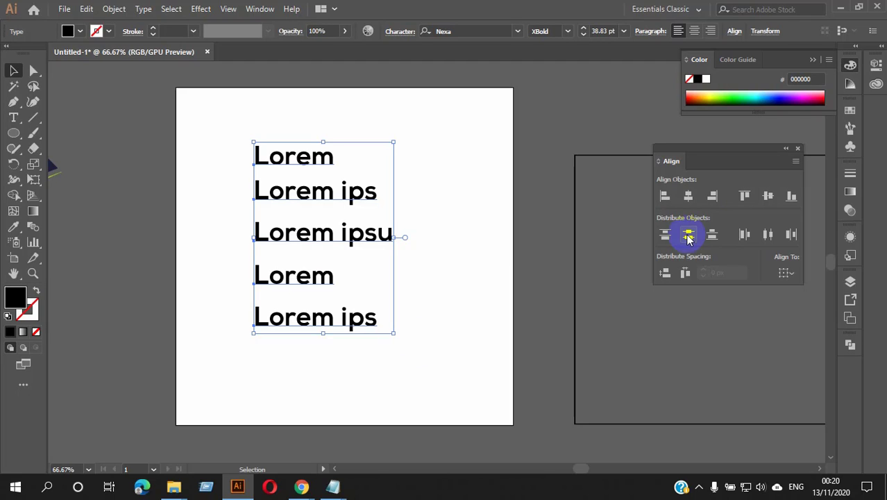
pyautogui.click(711, 196)
pyautogui.click(465, 252)
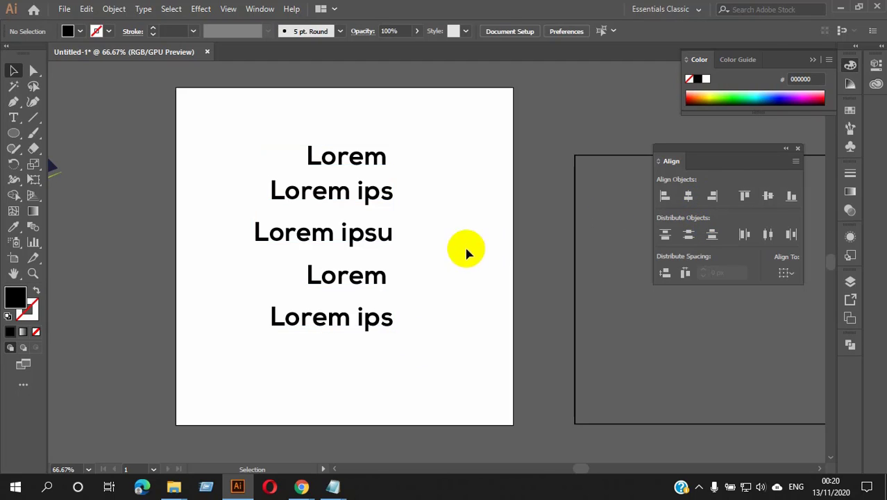
pyautogui.moveTo(344, 136); pyautogui.dragTo(461, 392)
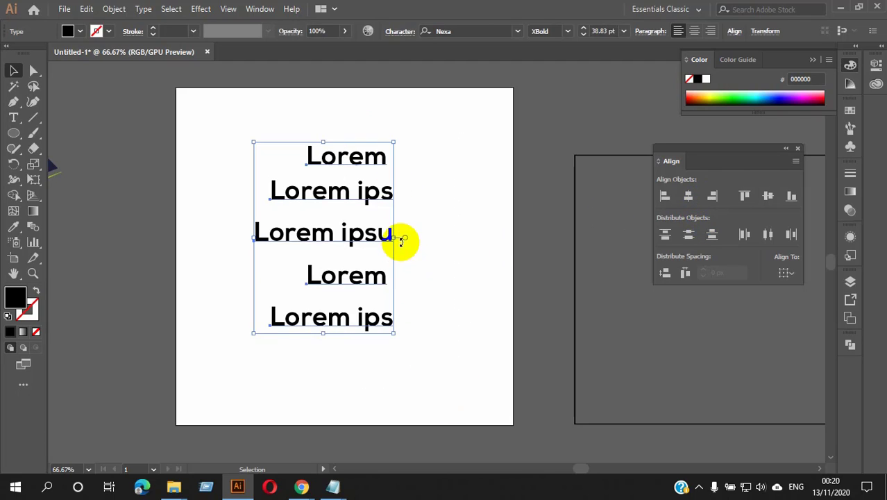
pyautogui.click(438, 288)
pyautogui.moveTo(333, 128); pyautogui.dragTo(392, 389)
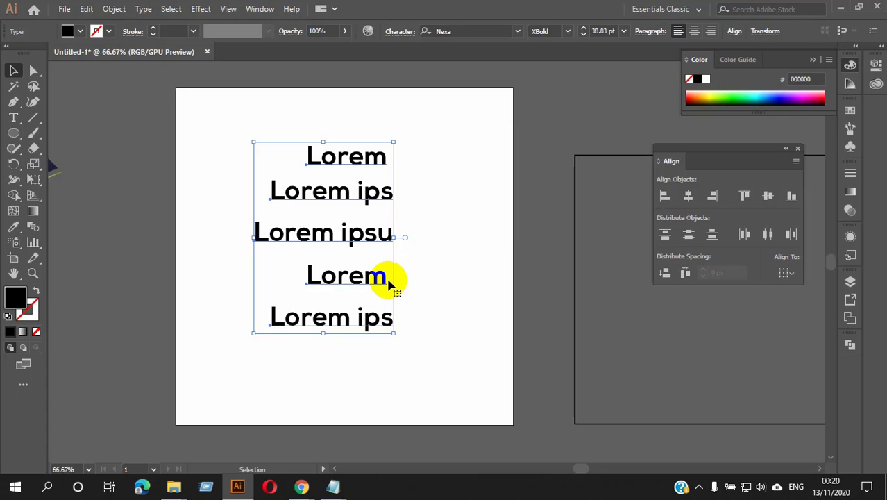
pyautogui.click(409, 282)
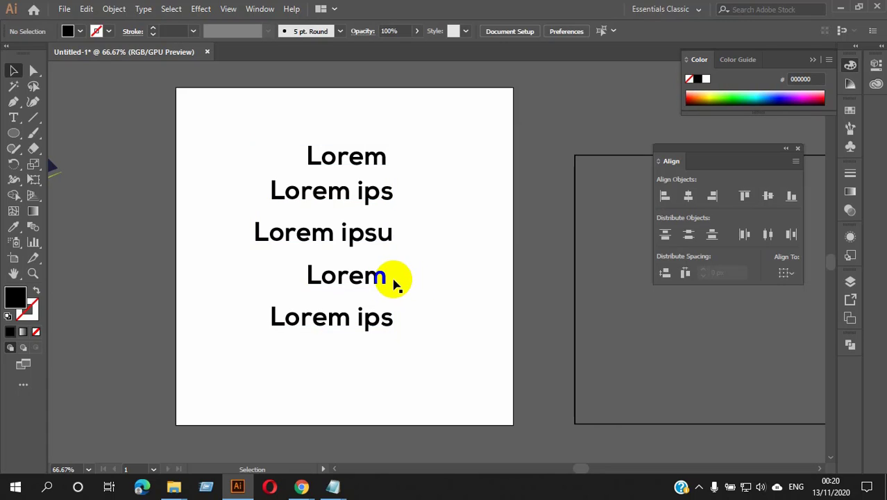
# Step: Delete the trailing space after "Lorem" in the first and fourth text lines
pyautogui.click(384, 156)
pyautogui.click(13, 118)
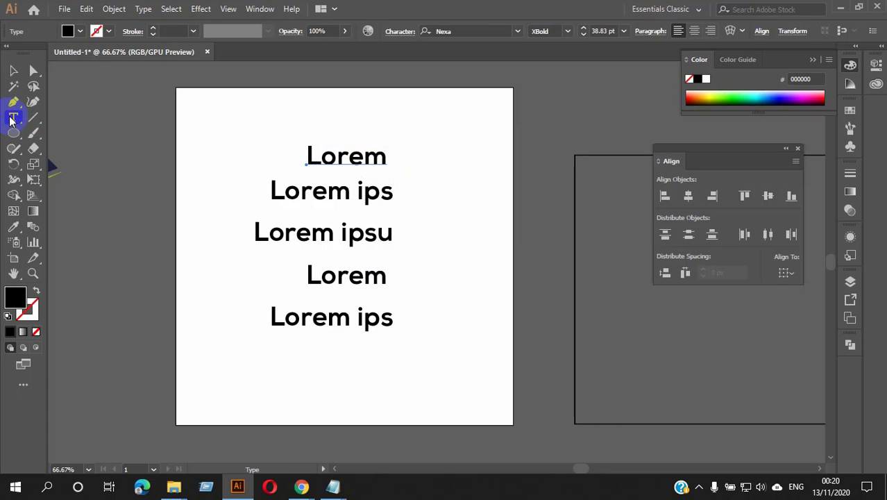
pyautogui.click(388, 152)
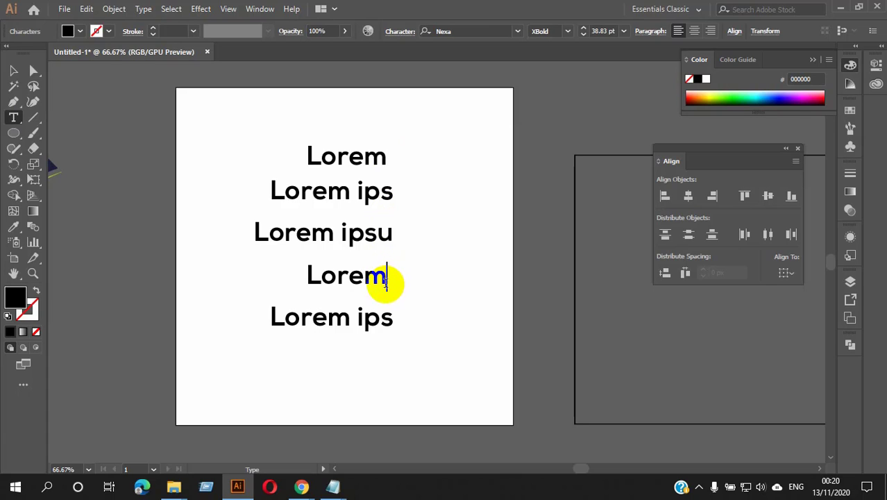
pyautogui.click(396, 317)
pyautogui.click(390, 316)
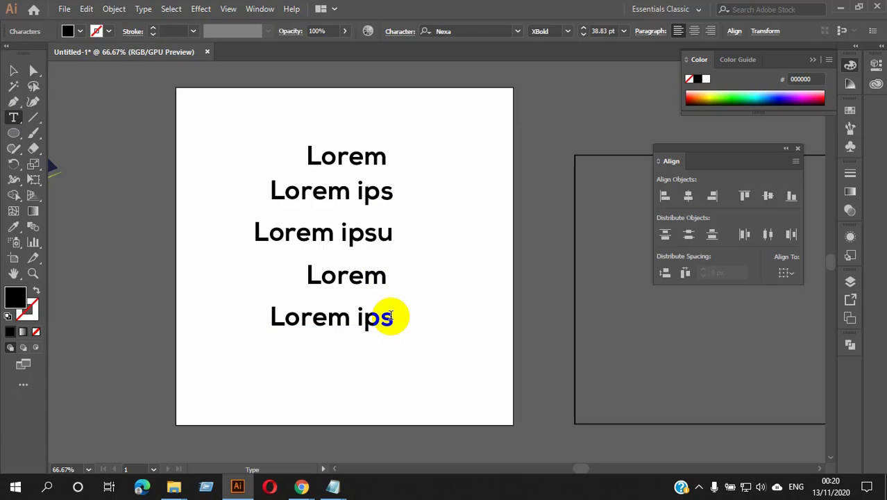
# Step: Right-align the five trimmed text lines again and check their shared edge
pyautogui.click(13, 70)
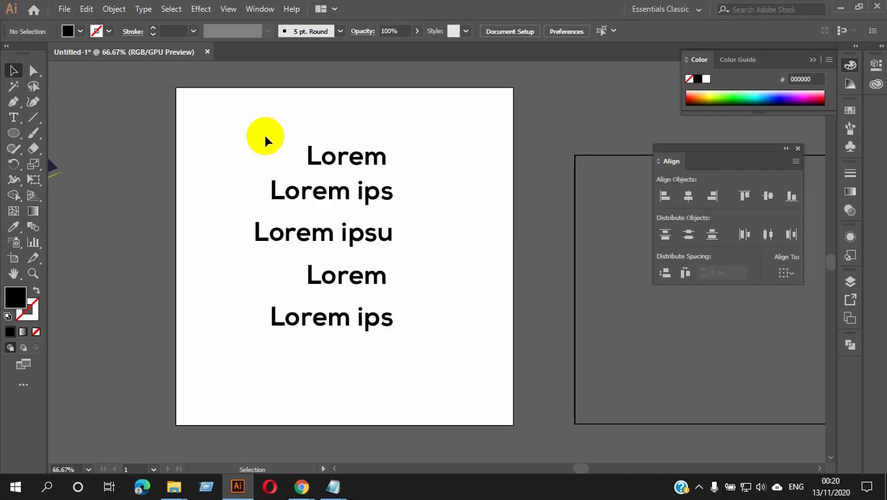
pyautogui.moveTo(263, 135); pyautogui.dragTo(434, 406)
pyautogui.click(712, 196)
pyautogui.click(614, 235)
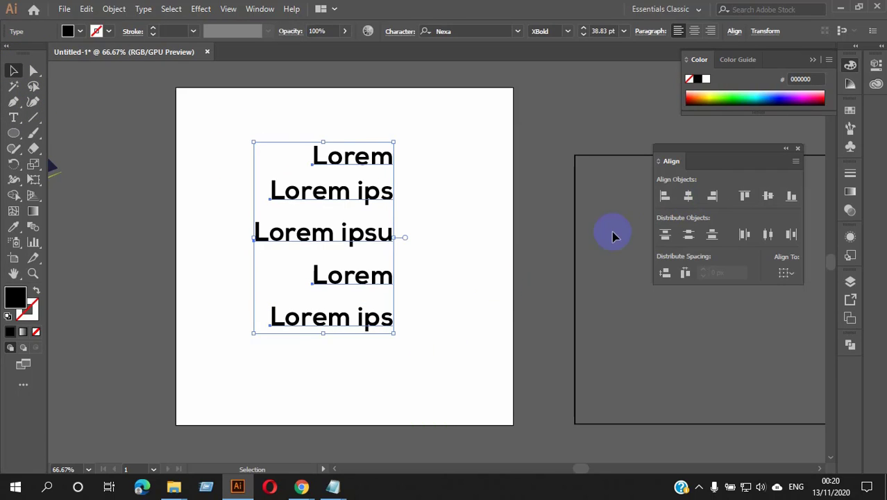
pyautogui.moveTo(331, 132); pyautogui.dragTo(411, 332)
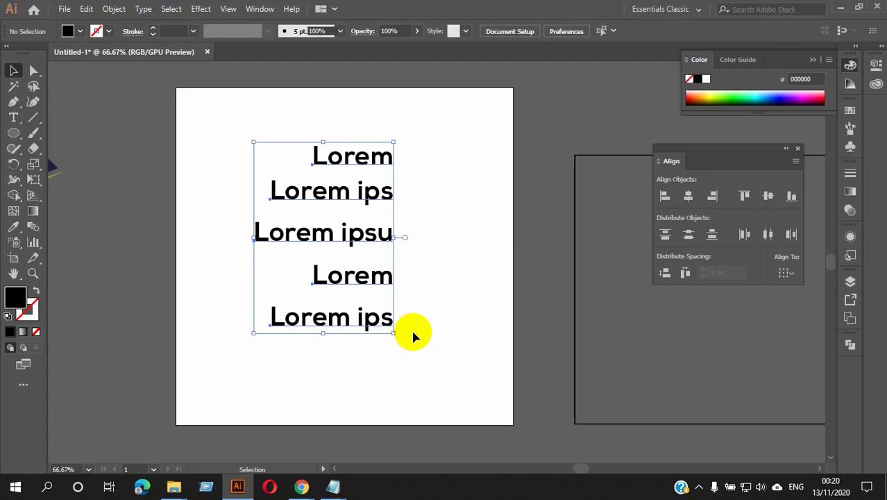
pyautogui.click(411, 328)
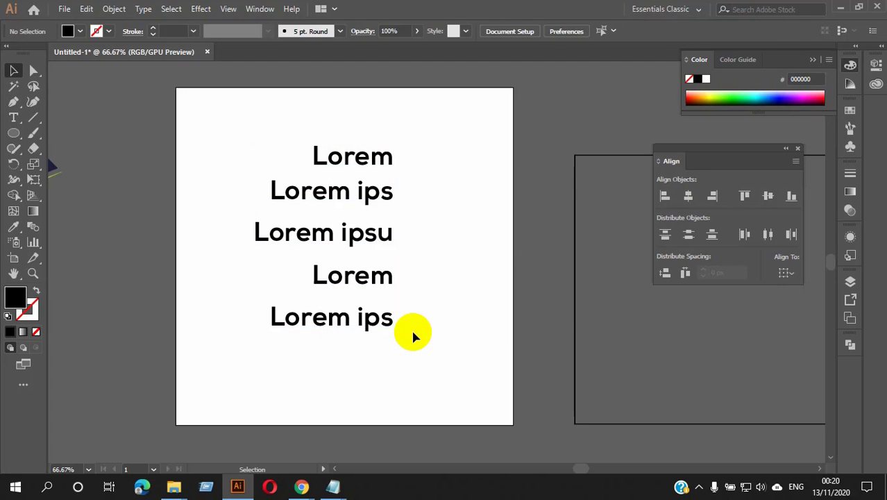
# Step: Switch the whole text stack back to left alignment and deselect it
pyautogui.moveTo(259, 128); pyautogui.dragTo(440, 394)
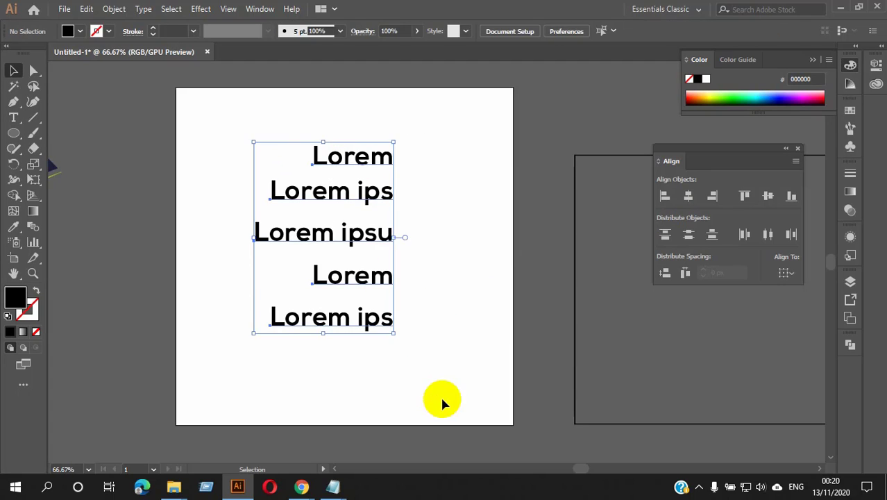
pyautogui.click(664, 195)
pyautogui.click(455, 295)
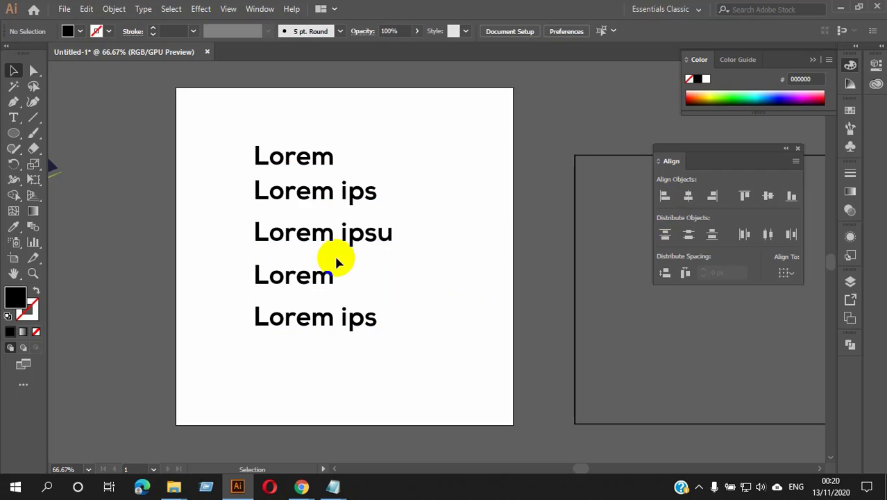
# Step: Scatter the lower four text lines out of alignment and left-align all five lines to the leftmost one
pyautogui.moveTo(316, 190); pyautogui.dragTo(326, 195)
pyautogui.moveTo(340, 236); pyautogui.dragTo(356, 236)
pyautogui.moveTo(323, 283); pyautogui.dragTo(275, 328)
pyautogui.moveTo(223, 141); pyautogui.dragTo(386, 442)
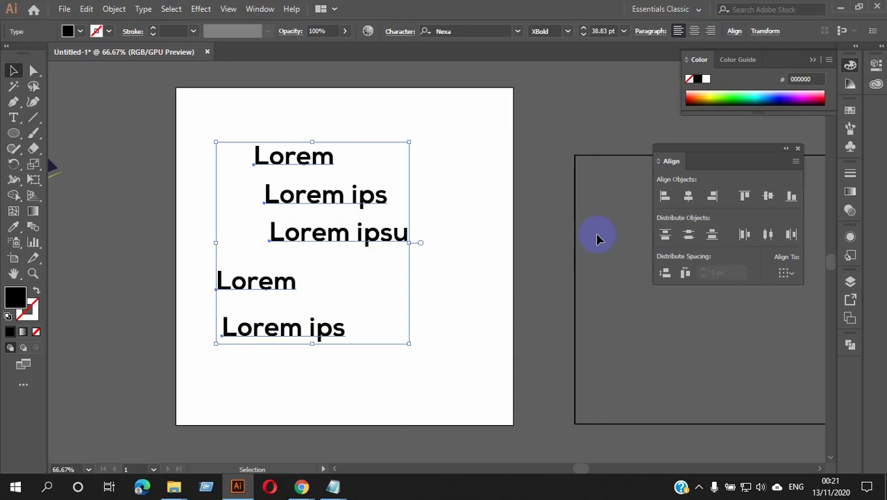
pyautogui.click(665, 197)
pyautogui.click(373, 285)
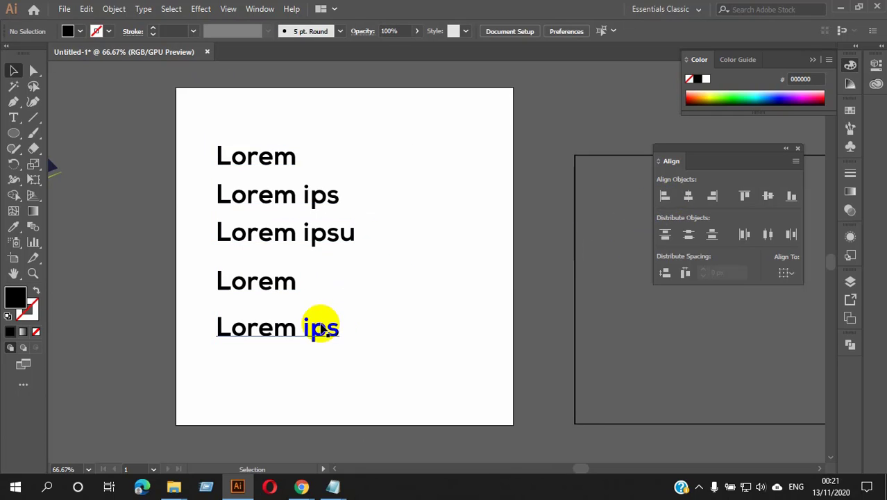
# Step: Move the lower three text lines down to make the vertical gaps uneven, and left-align the whole stack
pyautogui.moveTo(318, 324); pyautogui.dragTo(312, 352)
pyautogui.moveTo(283, 283); pyautogui.dragTo(290, 298)
pyautogui.moveTo(290, 250); pyautogui.dragTo(296, 259)
pyautogui.click(401, 223)
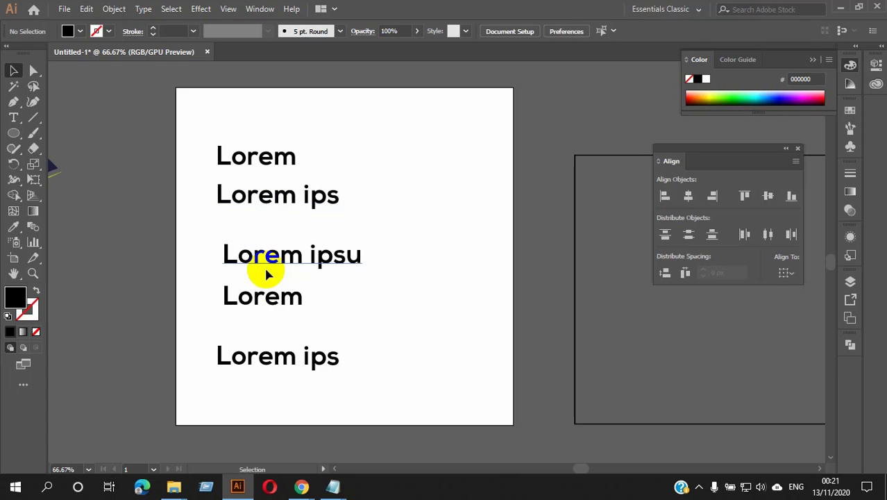
pyautogui.moveTo(265, 296); pyautogui.dragTo(259, 293)
pyautogui.click(351, 317)
pyautogui.moveTo(199, 131); pyautogui.dragTo(375, 379)
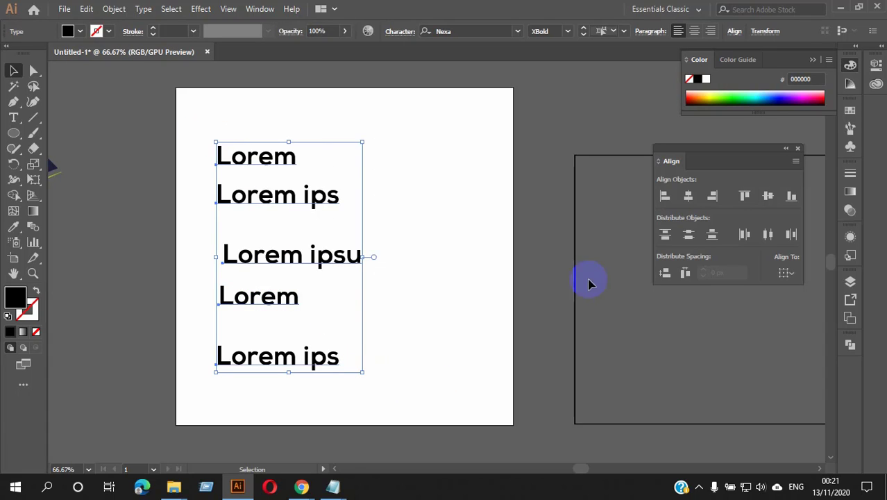
pyautogui.click(665, 198)
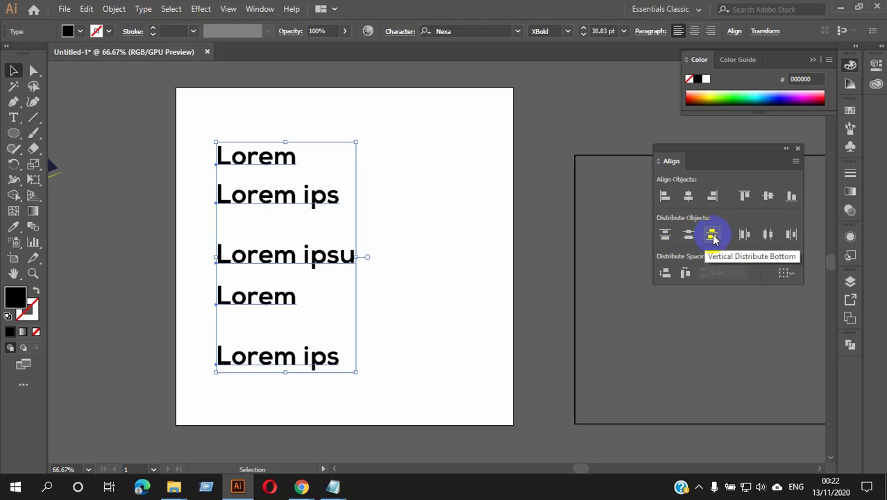
# Step: Try Vertical Distribute Top and Vertical Distribute Center on the five text lines, undoing each one
pyautogui.click(665, 236)
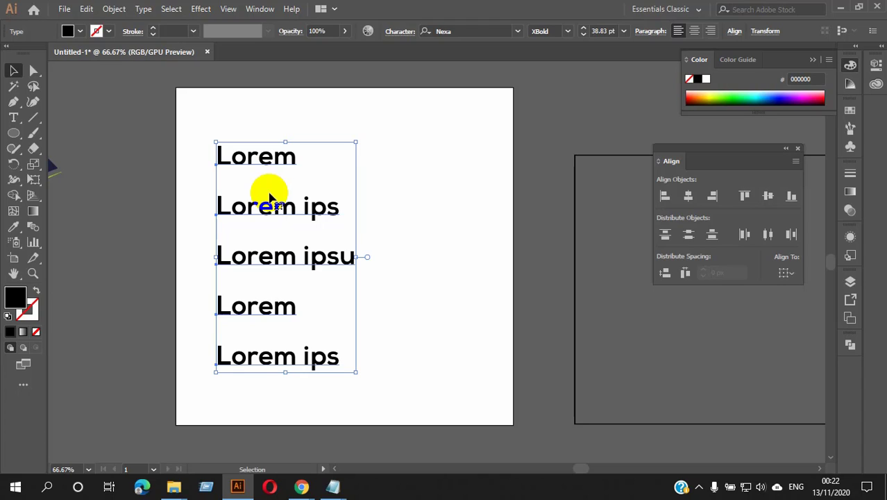
pyautogui.hotkey('ctrl', 'z')
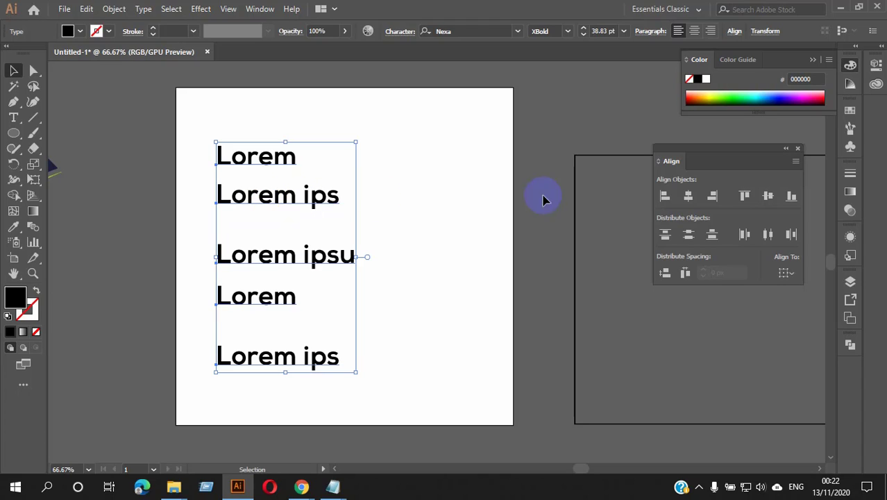
pyautogui.click(689, 236)
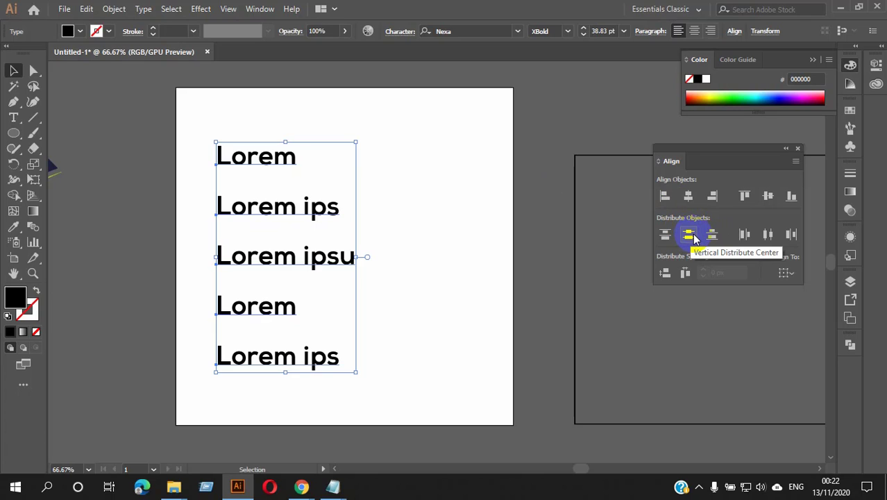
pyautogui.hotkey('ctrl', 'z')
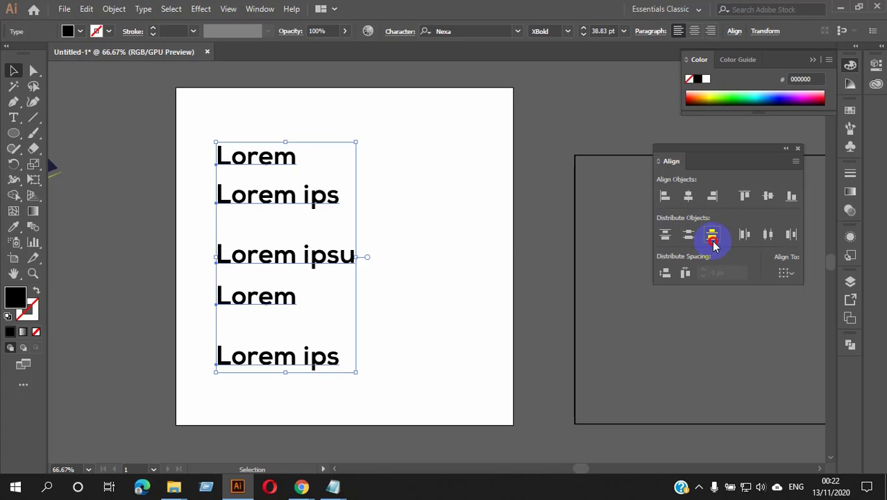
# Step: Space the five text lines with Vertical Distribute Bottom and rotate the stack 90° clockwise
pyautogui.click(713, 237)
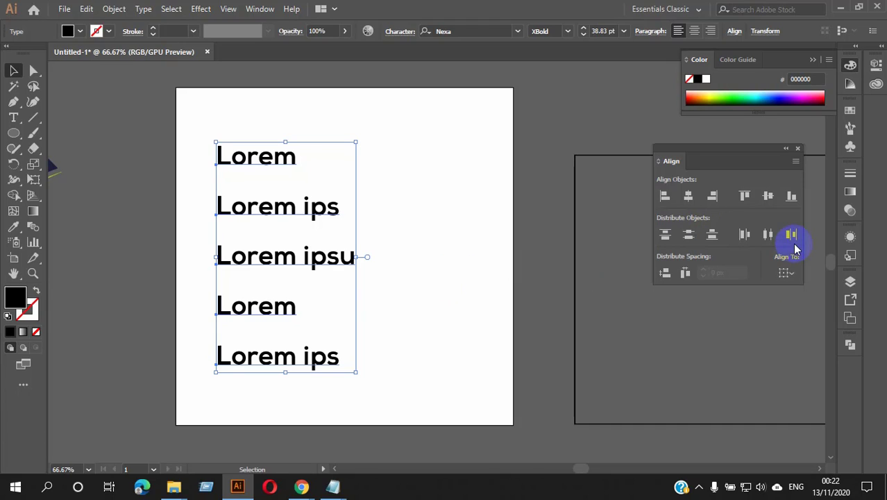
pyautogui.moveTo(360, 134); pyautogui.dragTo(439, 367)
pyautogui.moveTo(333, 253); pyautogui.dragTo(393, 252)
# Step: Apply Horizontal Distribute Center to the five rotated text columns and deselect them
pyautogui.click(761, 236)
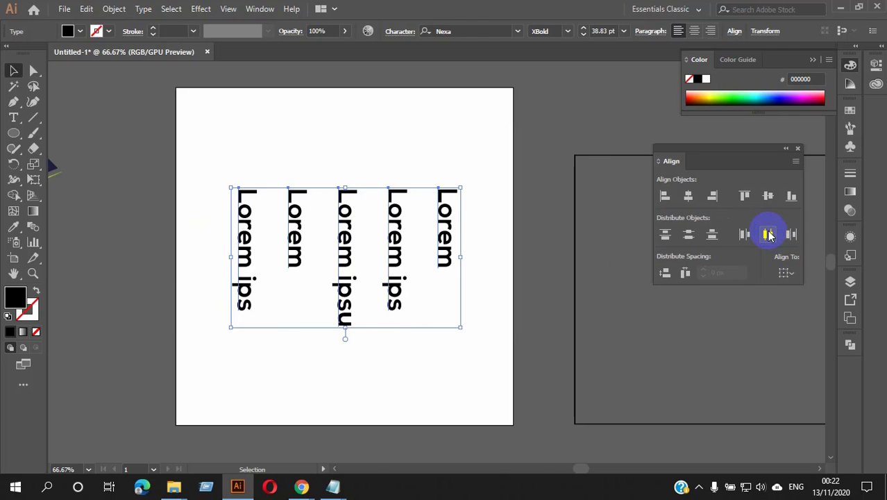
pyautogui.click(423, 387)
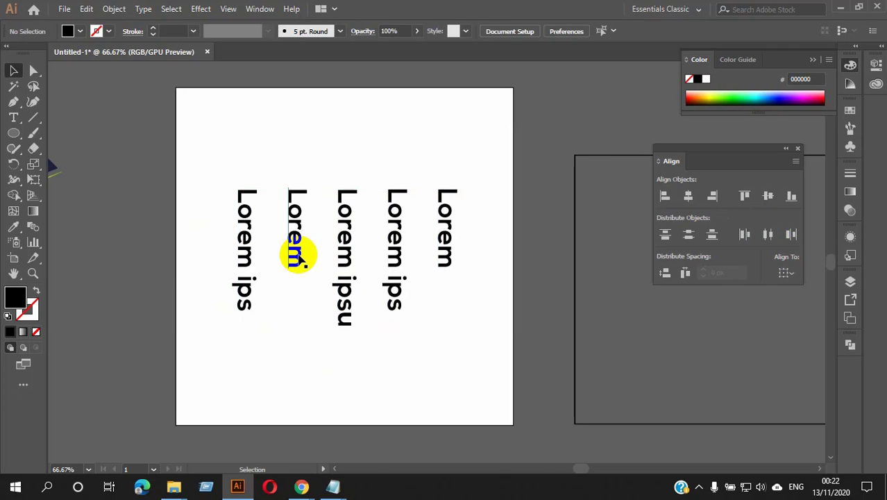
# Step: Move the rotated text columns sideways one by one so that the horizontal gaps between them become uneven
pyautogui.click(297, 254)
pyautogui.moveTo(297, 254); pyautogui.dragTo(278, 254)
pyautogui.moveTo(346, 249); pyautogui.dragTo(327, 253)
pyautogui.moveTo(381, 249); pyautogui.dragTo(360, 248)
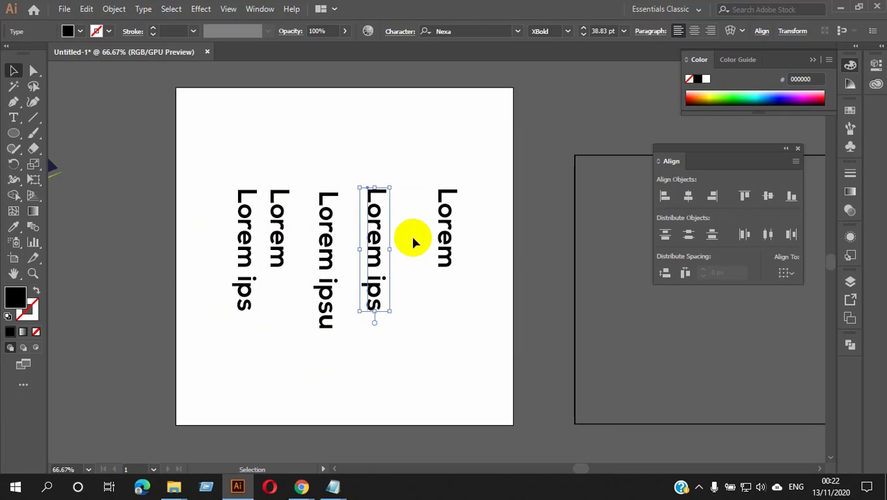
pyautogui.moveTo(441, 234); pyautogui.dragTo(457, 233)
pyautogui.moveTo(384, 238); pyautogui.dragTo(413, 237)
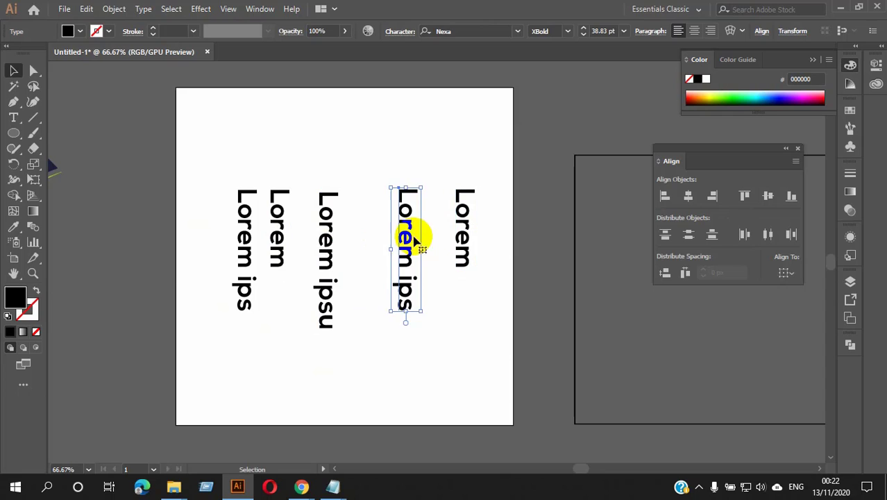
pyautogui.moveTo(338, 236); pyautogui.dragTo(362, 237)
pyautogui.moveTo(291, 235); pyautogui.dragTo(313, 233)
pyautogui.moveTo(244, 229); pyautogui.dragTo(412, 233)
pyautogui.moveTo(317, 237); pyautogui.dragTo(331, 242)
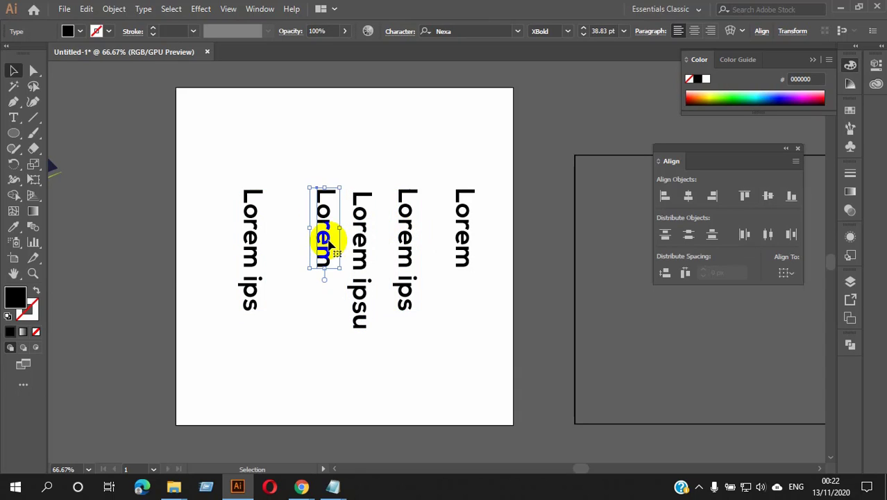
# Step: Try Horizontal Distribute Left on the five rotated text columns and undo it
pyautogui.click(451, 302)
pyautogui.moveTo(212, 164); pyautogui.dragTo(503, 313)
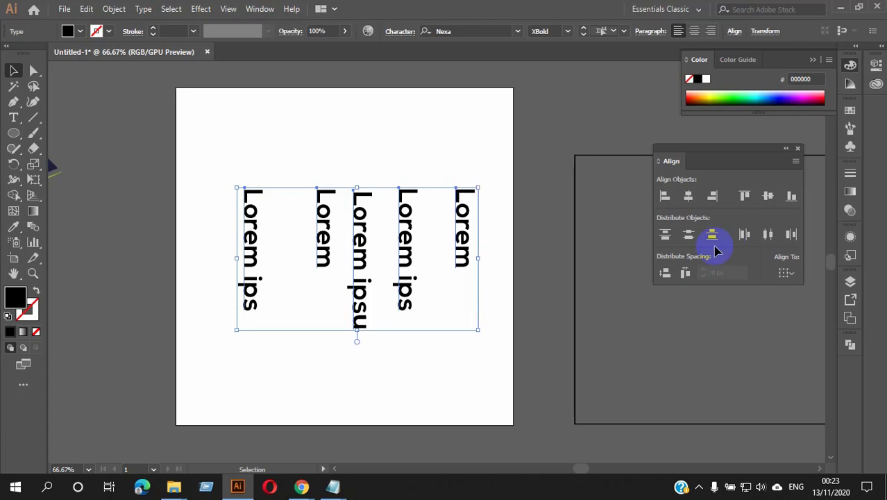
pyautogui.click(745, 235)
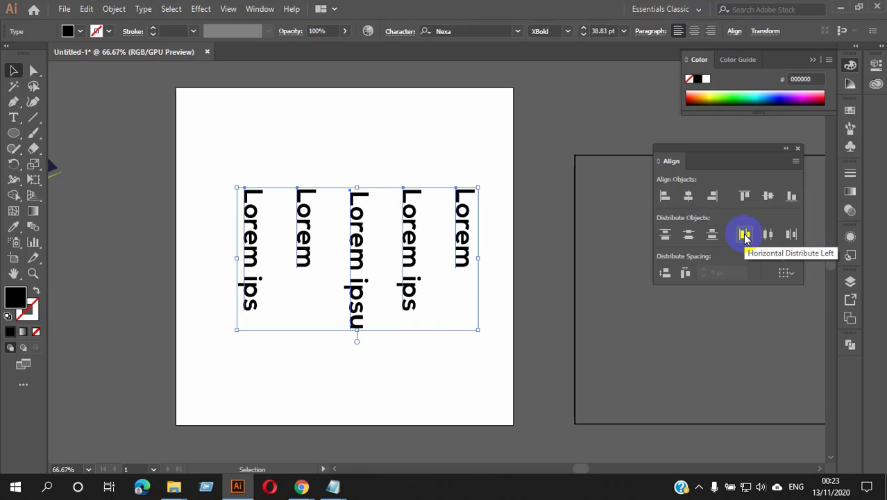
pyautogui.click(429, 374)
pyautogui.moveTo(244, 187); pyautogui.dragTo(481, 291)
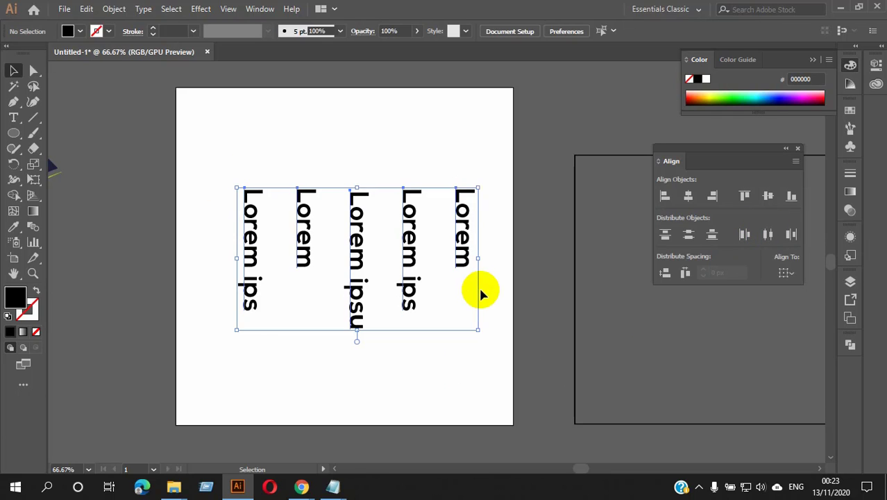
pyautogui.click(458, 375)
pyautogui.hotkey('ctrl', 'z')
# Step: Try Horizontal Distribute Right on the unevenly spaced text columns and undo it
pyautogui.moveTo(278, 197); pyautogui.dragTo(491, 291)
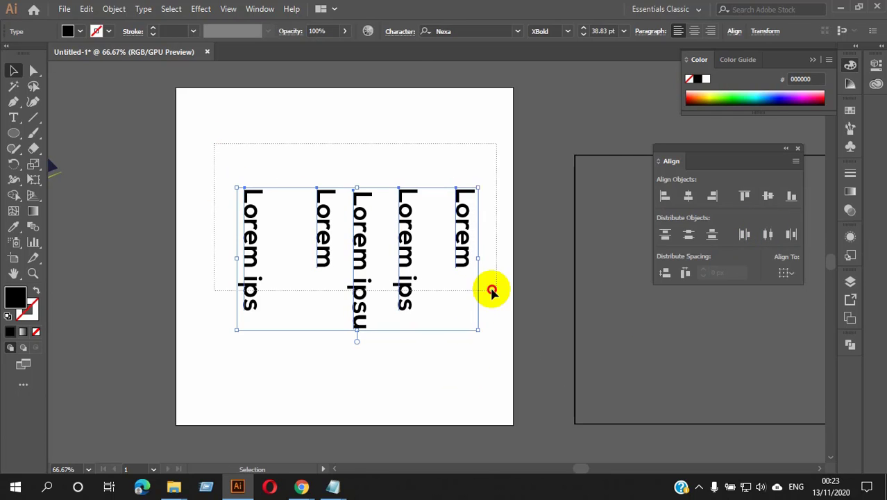
pyautogui.click(792, 235)
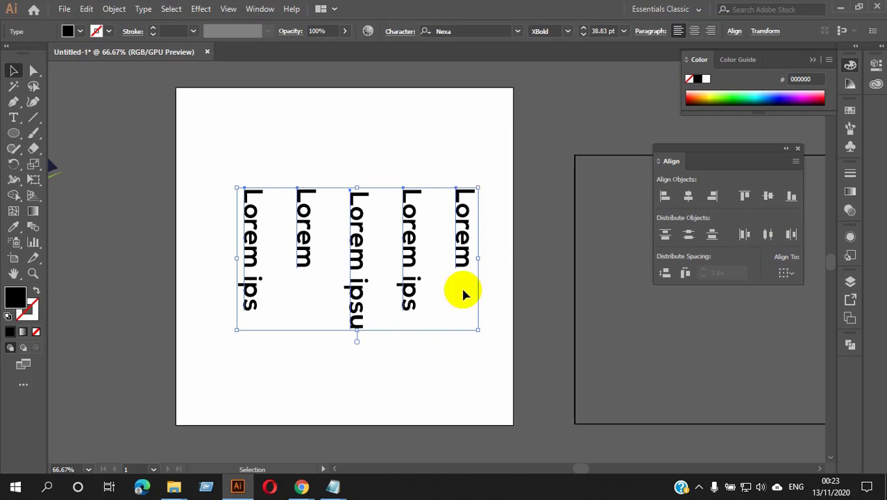
pyautogui.click(408, 384)
pyautogui.hotkey('ctrl', 'z')
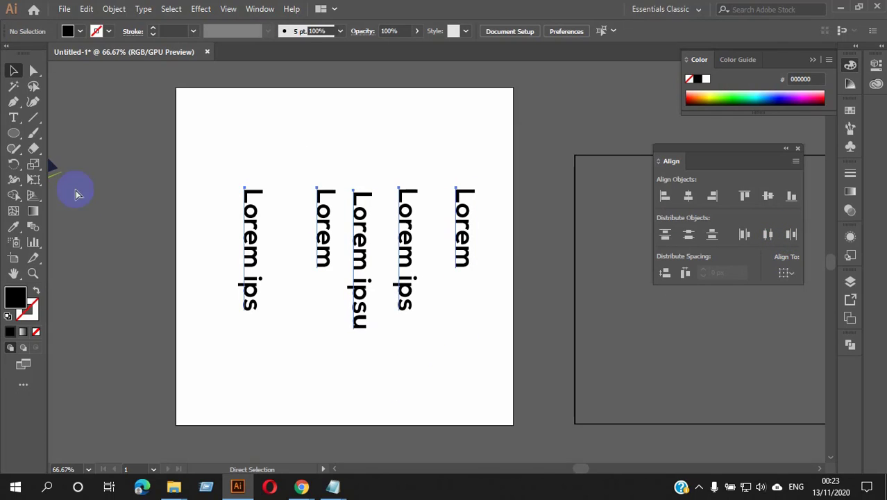
# Step: Try Horizontal Distribute Center on the five text columns and undo it
pyautogui.hotkey('ctrl', 'a')
pyautogui.click(229, 172)
pyautogui.moveTo(227, 160); pyautogui.dragTo(481, 287)
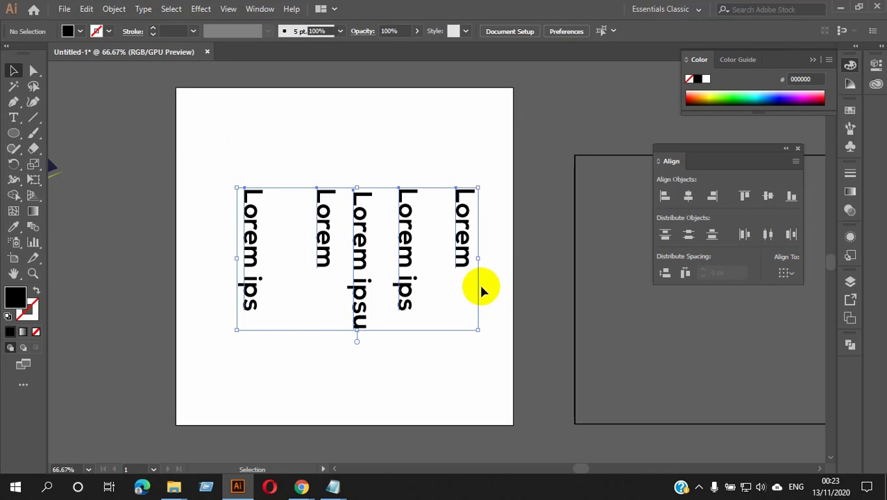
pyautogui.click(768, 235)
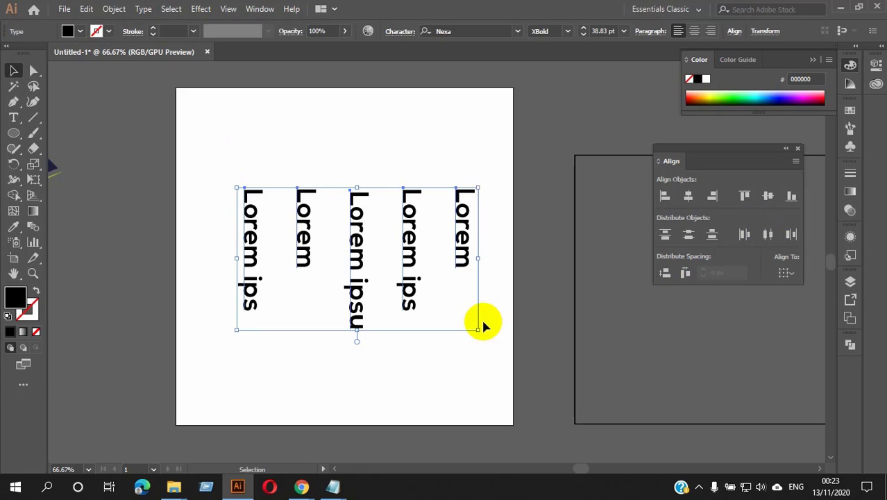
pyautogui.click(445, 350)
pyautogui.moveTo(222, 168); pyautogui.dragTo(490, 279)
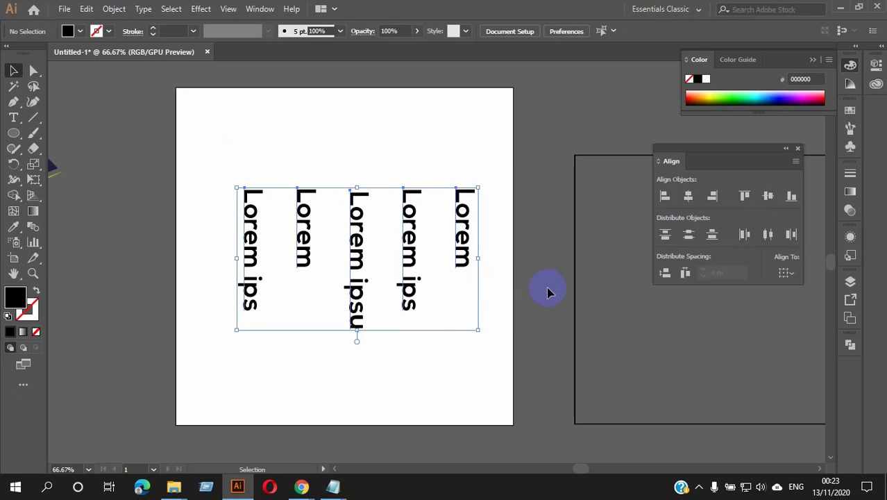
pyautogui.hotkey('ctrl', 'z')
# Step: Apply Horizontal Distribute Right to the five text columns, check the even spacing and delete all of them
pyautogui.moveTo(243, 158); pyautogui.dragTo(535, 299)
pyautogui.click(791, 235)
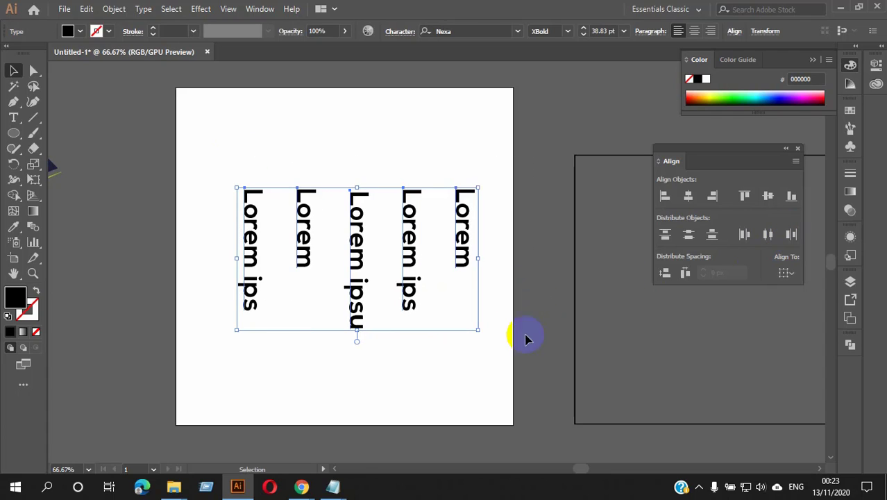
pyautogui.click(438, 362)
pyautogui.moveTo(245, 163); pyautogui.dragTo(465, 338)
pyautogui.press('Delete')
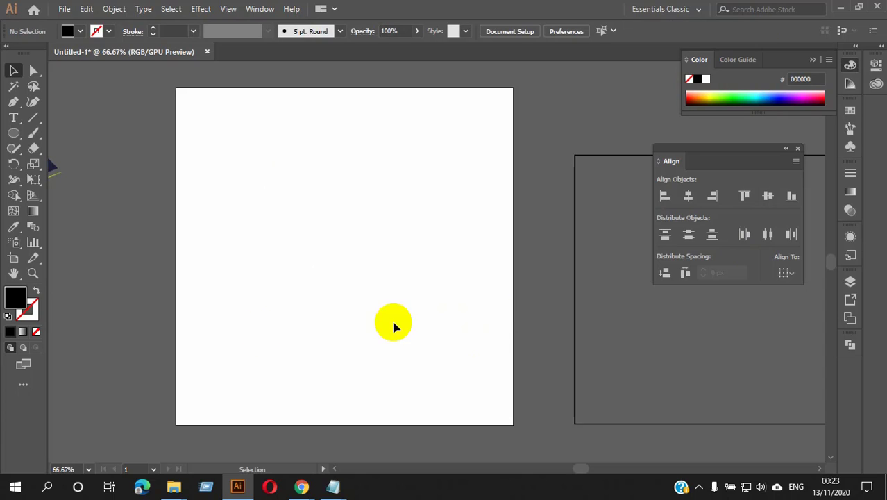
# Step: Draw a wide, flat black rectangle without a stroke in the upper part of the artboard
pyautogui.moveTo(14, 132); pyautogui.dragTo(64, 132)
pyautogui.moveTo(277, 165); pyautogui.dragTo(410, 187)
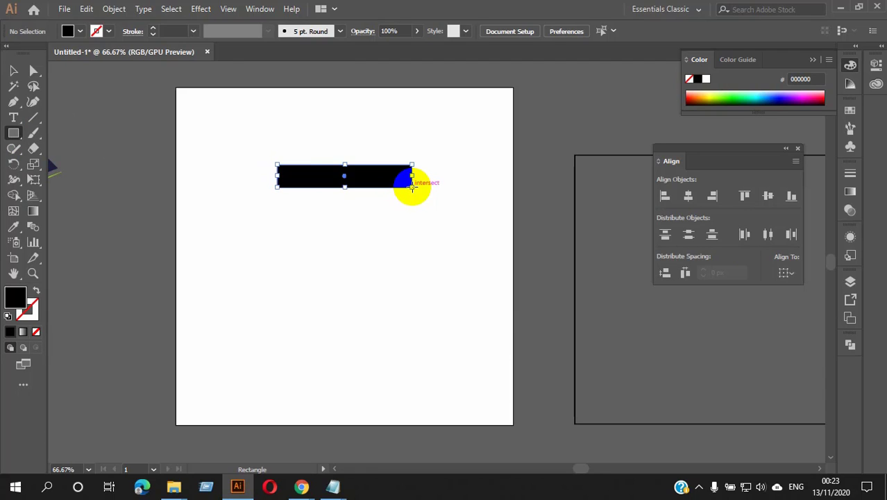
pyautogui.click(13, 70)
# Step: Duplicate the black bar downwards into an unevenly spaced stack of five and align their left edges
pyautogui.click(335, 259)
pyautogui.moveTo(341, 181); pyautogui.dragTo(321, 393)
pyautogui.moveTo(329, 137); pyautogui.dragTo(413, 406)
pyautogui.click(670, 196)
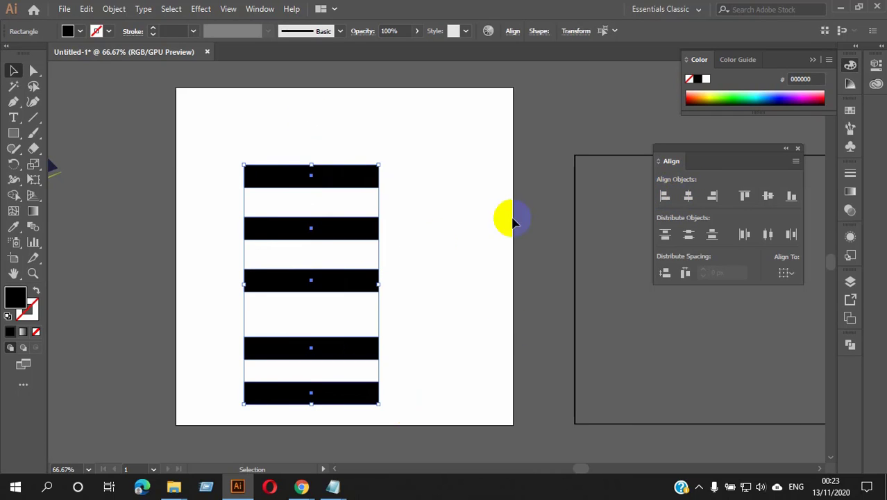
pyautogui.click(412, 254)
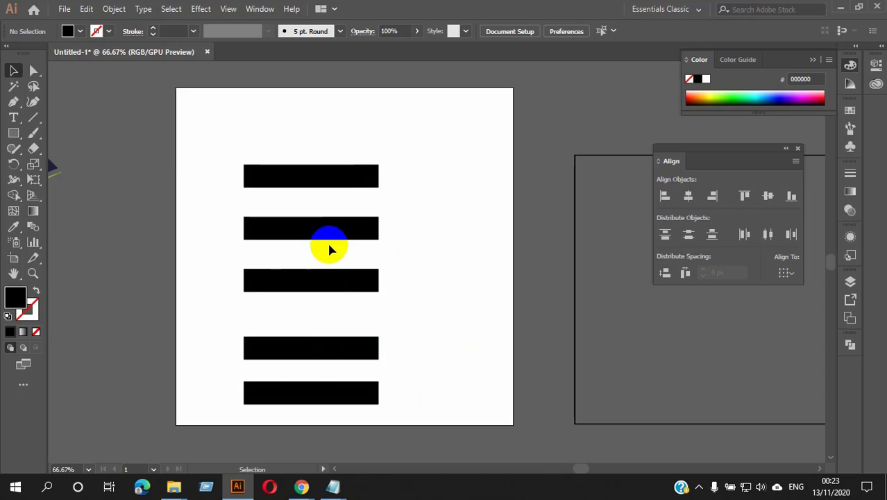
# Step: Move the five bars one by one so that the vertical gaps between them become clearly uneven
pyautogui.moveTo(331, 288); pyautogui.dragTo(336, 311)
pyautogui.moveTo(331, 238); pyautogui.dragTo(336, 257)
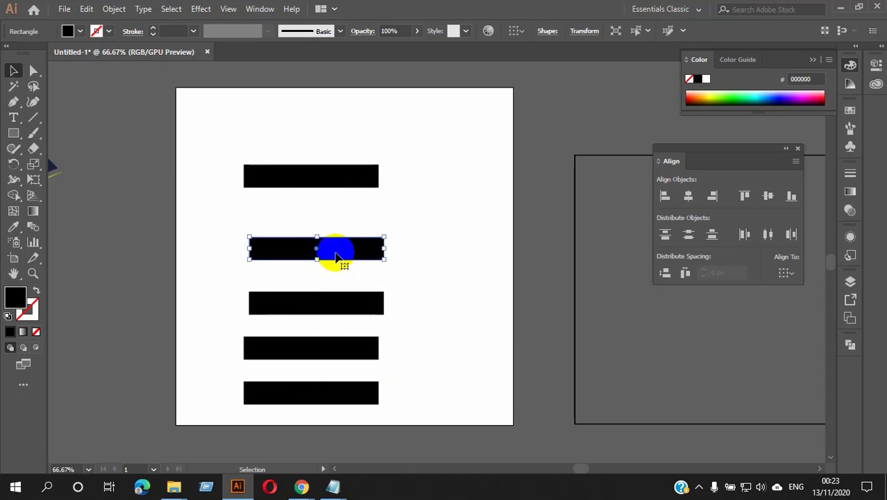
pyautogui.moveTo(335, 182); pyautogui.dragTo(340, 168)
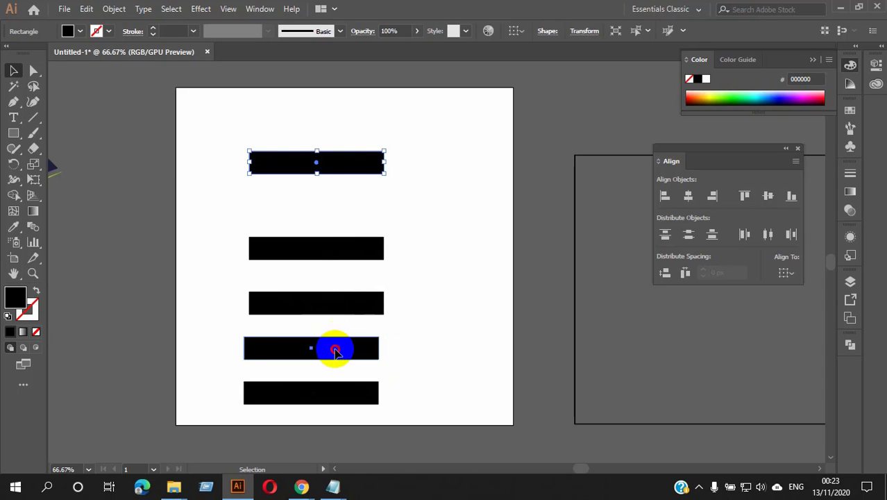
pyautogui.moveTo(335, 352); pyautogui.dragTo(335, 343)
pyautogui.moveTo(332, 390); pyautogui.dragTo(333, 404)
# Step: Align the five bars with Horizontal Align Left and space them evenly with Vertical Distribute Center
pyautogui.moveTo(256, 122); pyautogui.dragTo(383, 419)
pyautogui.click(665, 196)
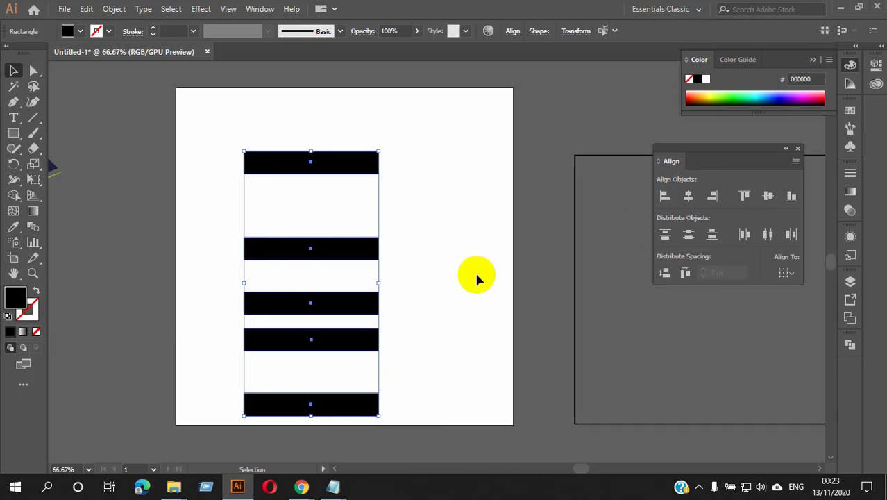
pyautogui.click(688, 234)
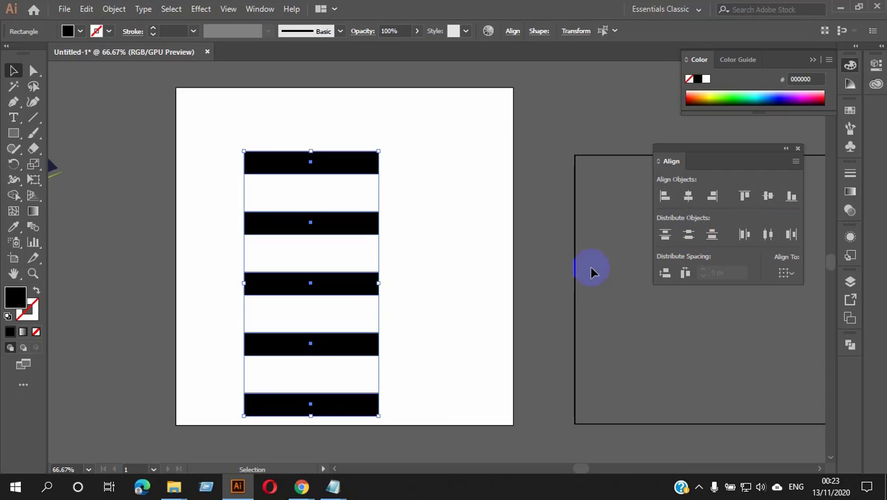
pyautogui.click(440, 308)
pyautogui.scroll(-1, 430, 304)
pyautogui.scroll(1, 417, 288)
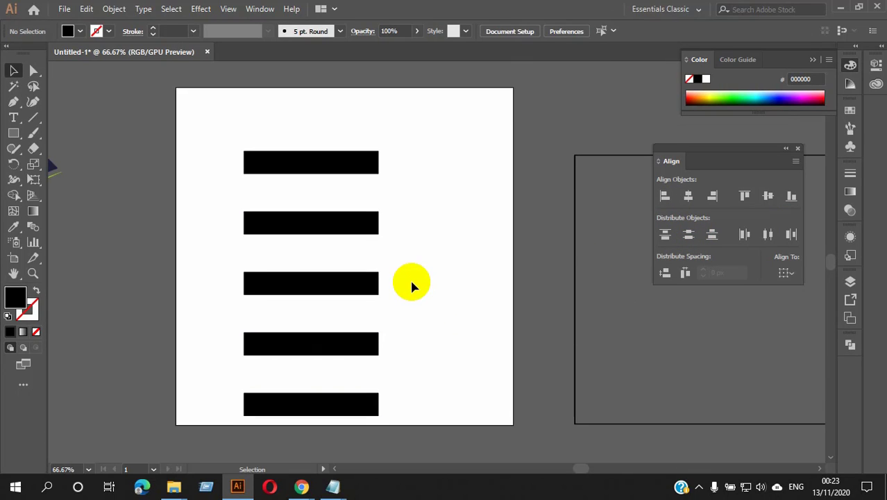
# Step: Rotate the stack of five bars 90° into a row of upright bars and reposition it on the artboard
pyautogui.moveTo(323, 120); pyautogui.dragTo(345, 414)
pyautogui.moveTo(379, 170); pyautogui.dragTo(500, 402)
pyautogui.moveTo(389, 324); pyautogui.dragTo(407, 314)
pyautogui.click(390, 390)
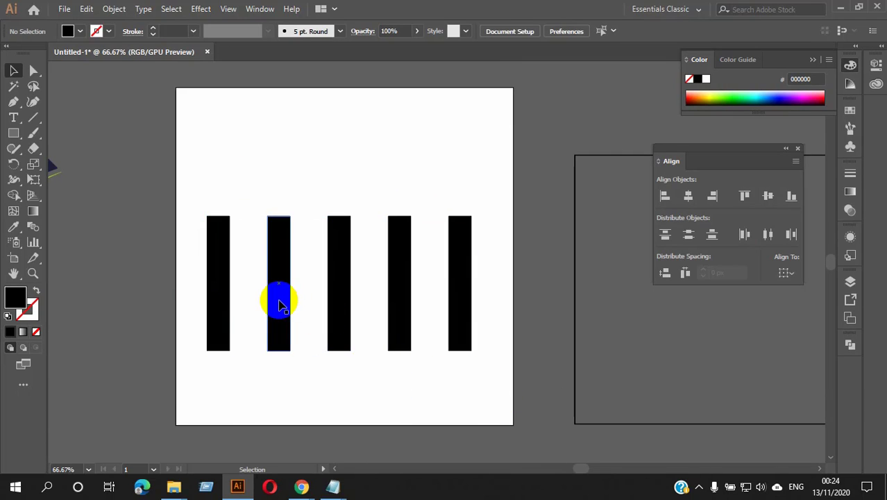
# Step: Move the upright bars sideways one by one to make the horizontal gaps between them uneven
pyautogui.moveTo(280, 308); pyautogui.dragTo(270, 309)
pyautogui.moveTo(349, 297); pyautogui.dragTo(331, 299)
pyautogui.moveTo(394, 293); pyautogui.dragTo(381, 293)
pyautogui.moveTo(455, 294); pyautogui.dragTo(460, 312)
# Step: Space the five upright bars evenly with Horizontal Distribute Center
pyautogui.moveTo(197, 182); pyautogui.dragTo(495, 347)
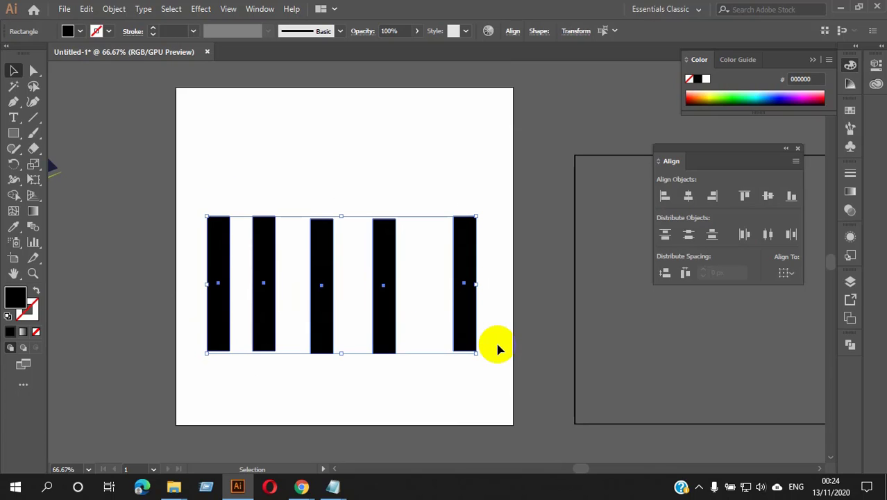
pyautogui.click(768, 234)
pyautogui.click(769, 236)
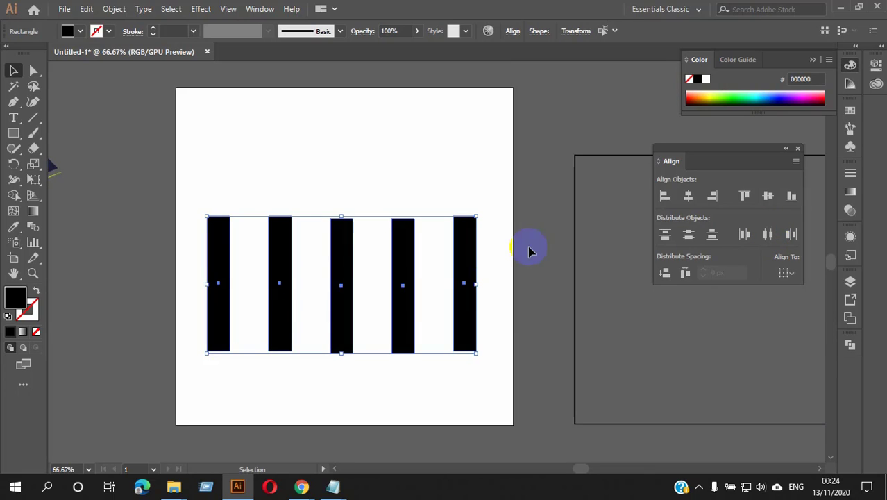
# Step: Move the upright bars down by different amounts and bring them back level with Vertical Align Top
pyautogui.moveTo(402, 284); pyautogui.dragTo(404, 365)
pyautogui.click(452, 192)
pyautogui.moveTo(345, 318); pyautogui.dragTo(345, 338)
pyautogui.moveTo(284, 301); pyautogui.dragTo(283, 321)
pyautogui.moveTo(204, 214); pyautogui.dragTo(477, 353)
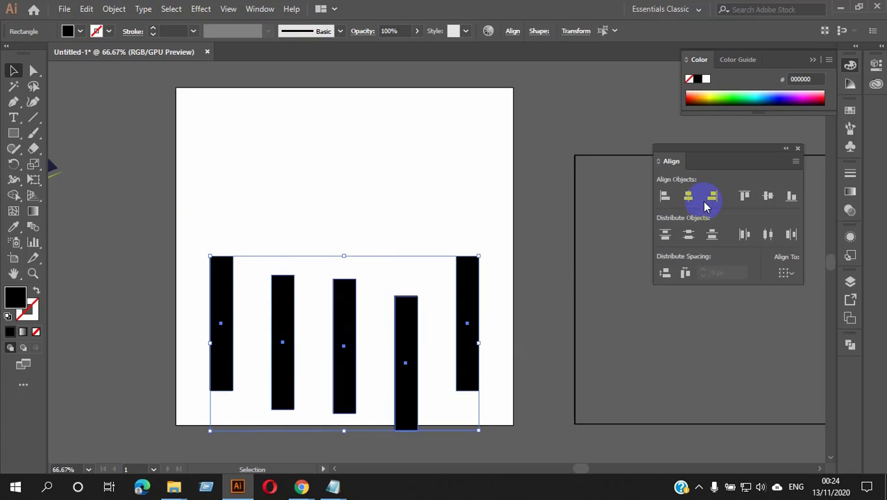
pyautogui.click(745, 195)
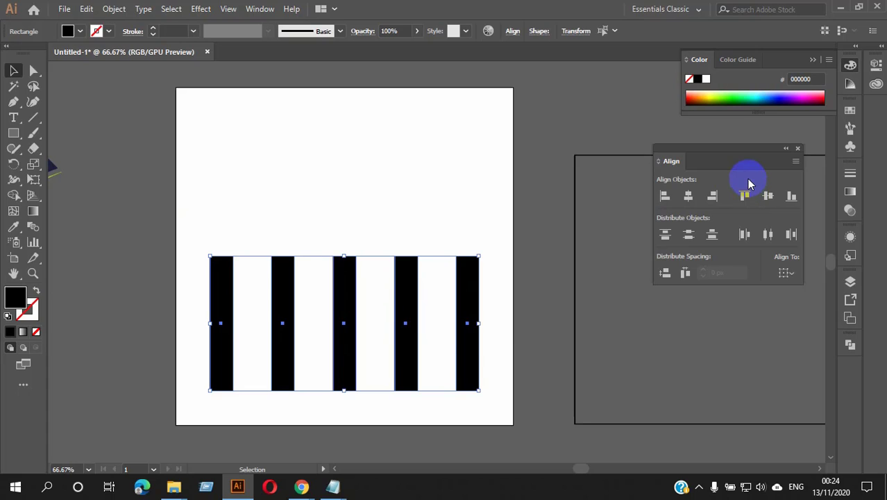
# Step: Move the row of upright bars up to the middle of the artboard and delete all five
pyautogui.moveTo(406, 297); pyautogui.dragTo(392, 234)
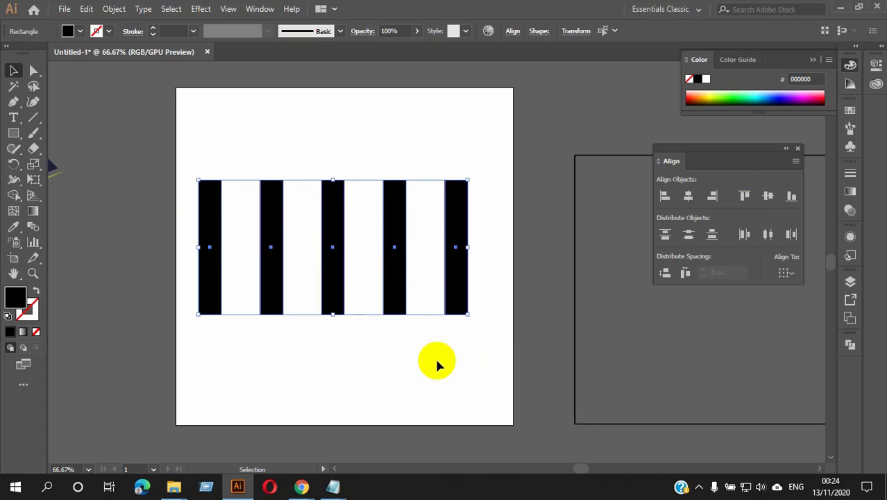
pyautogui.moveTo(398, 281); pyautogui.dragTo(410, 283)
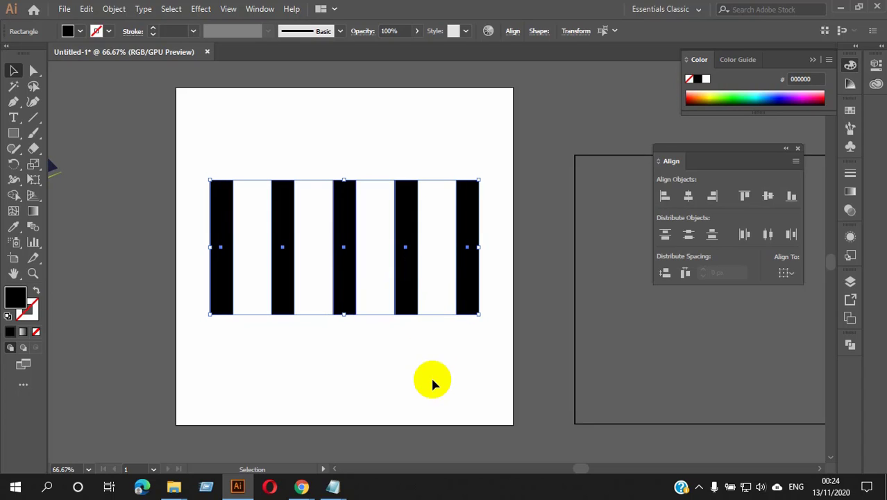
pyautogui.press('Delete')
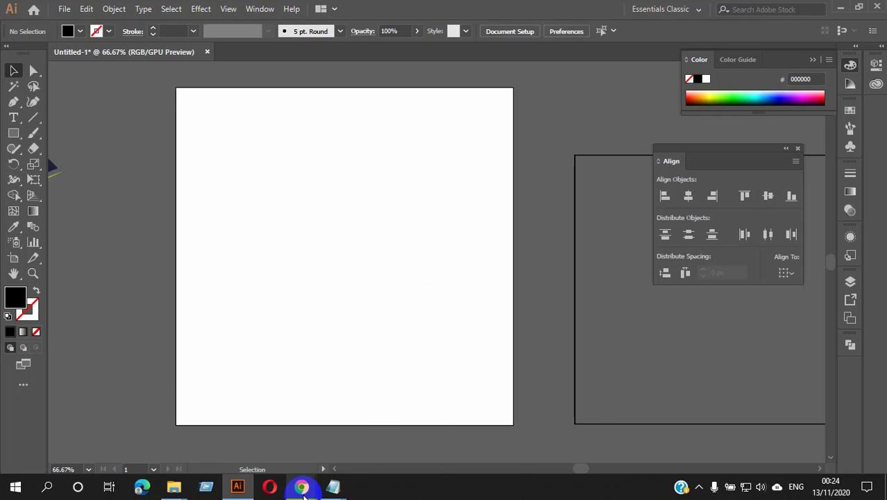
# Step: Hide the screen-sharing notice and switch to the Google Meet call in Chrome
pyautogui.moveTo(302, 486)
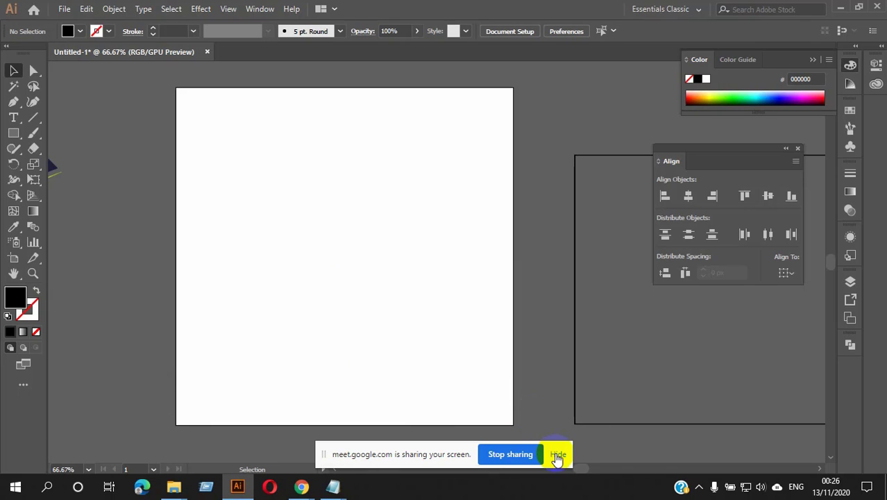
pyautogui.click(557, 455)
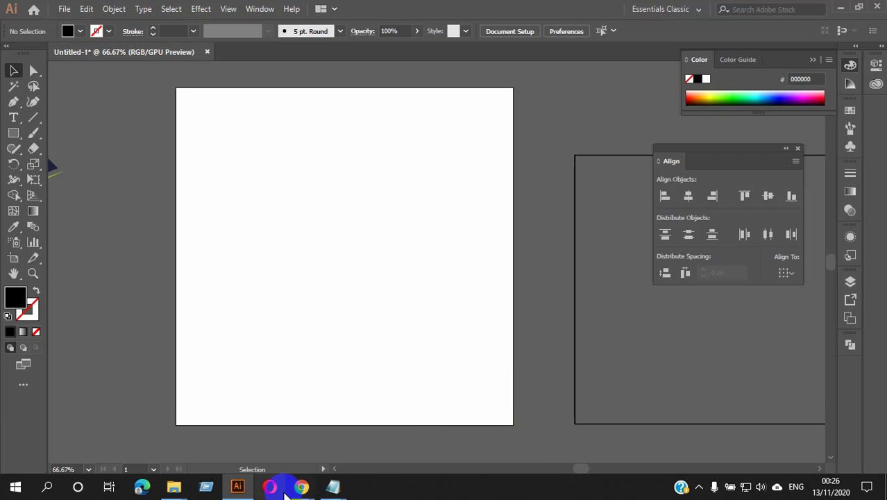
pyautogui.moveTo(301, 486)
pyautogui.click(255, 442)
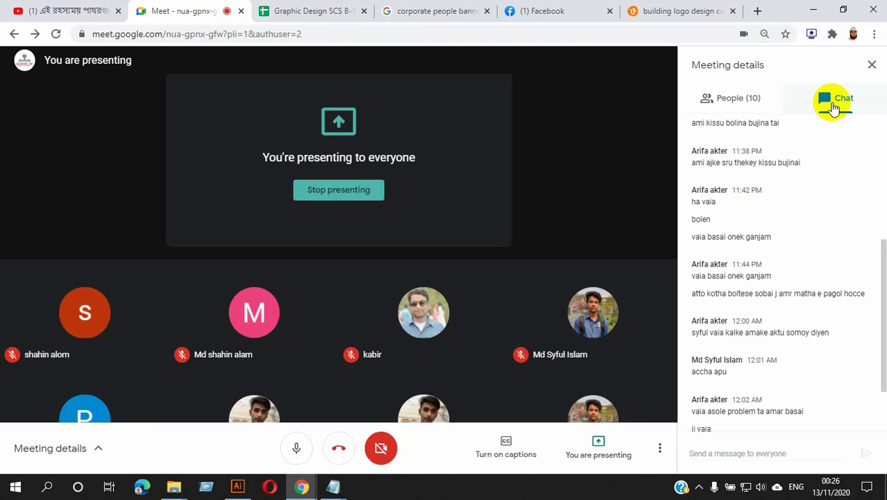
pyautogui.click(742, 454)
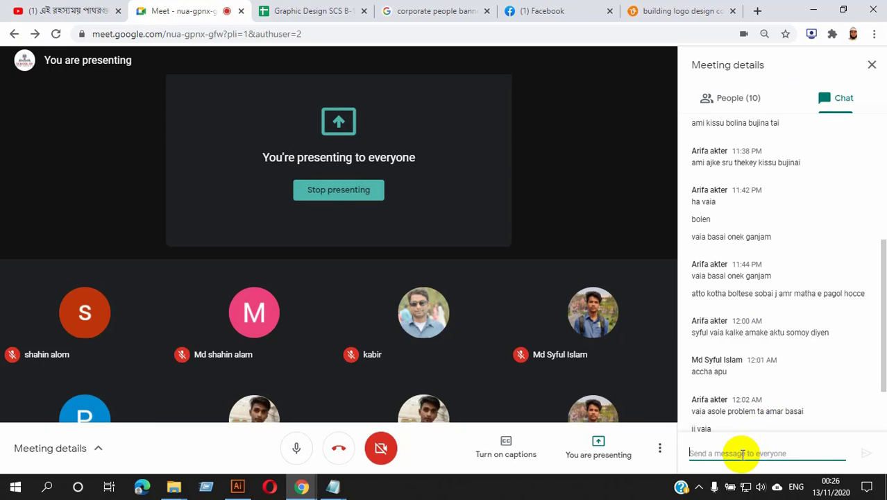
pyautogui.write('https://www.vecteezy.com/vector-art/604908-building-logo-design-concept-template-architectural-construction-logo-design-concept-template')
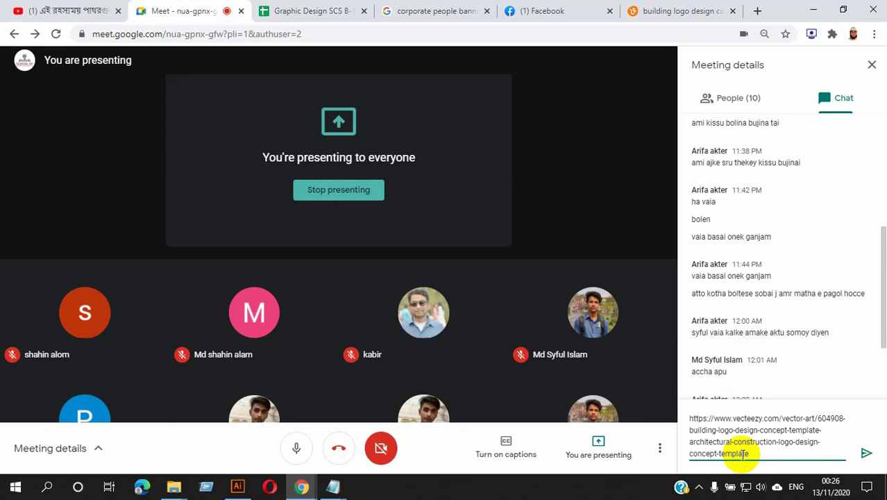
pyautogui.press('Return')
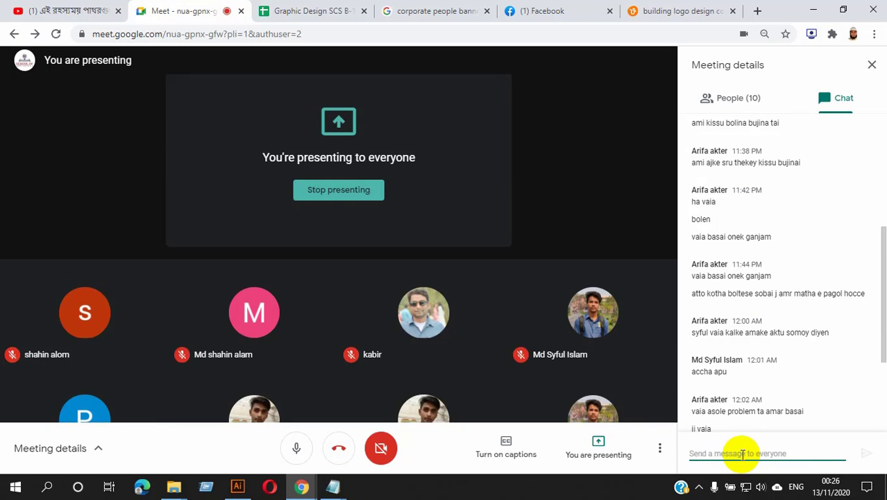
pyautogui.scroll(-2, 767, 342)
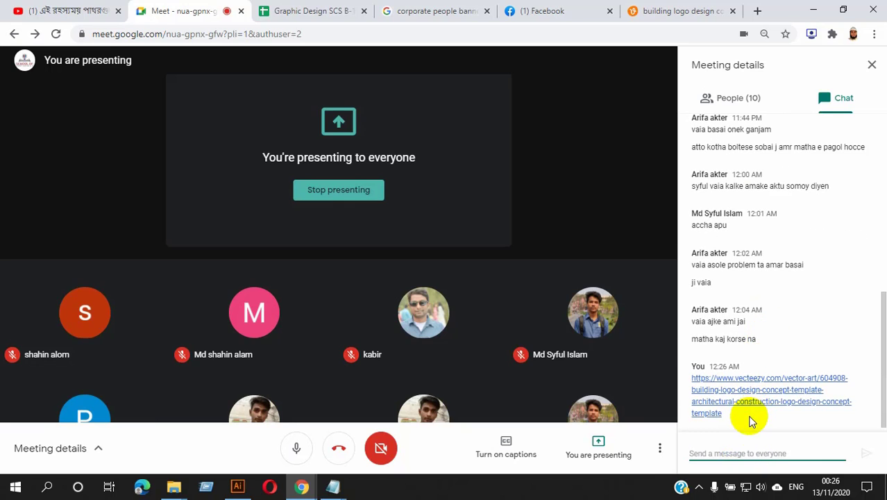
pyautogui.click(754, 382)
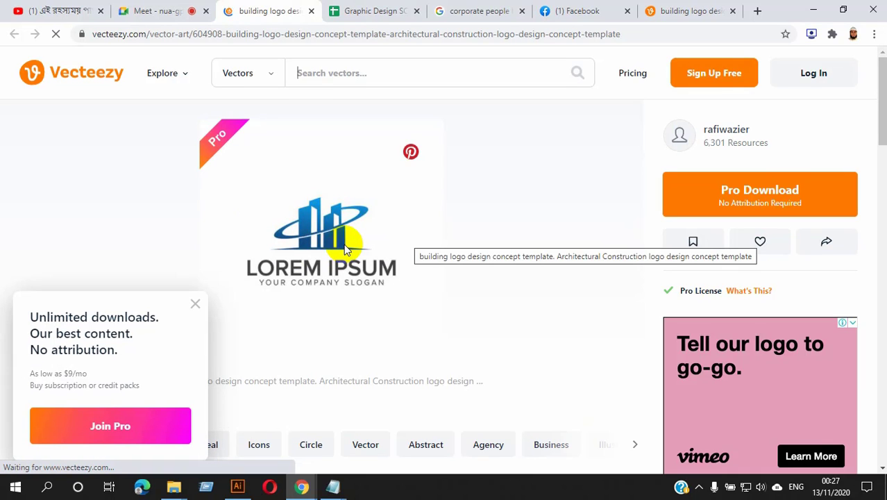
# Step: Dismiss the Join Pro offer and open the red YOURBRAND building house logo from the related vectors
pyautogui.click(197, 303)
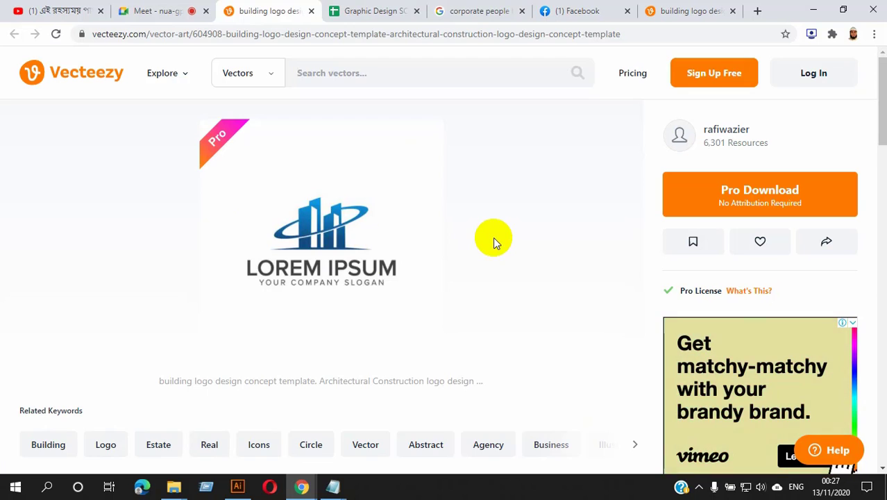
pyautogui.scroll(-1, 312, 219)
pyautogui.scroll(1, 311, 218)
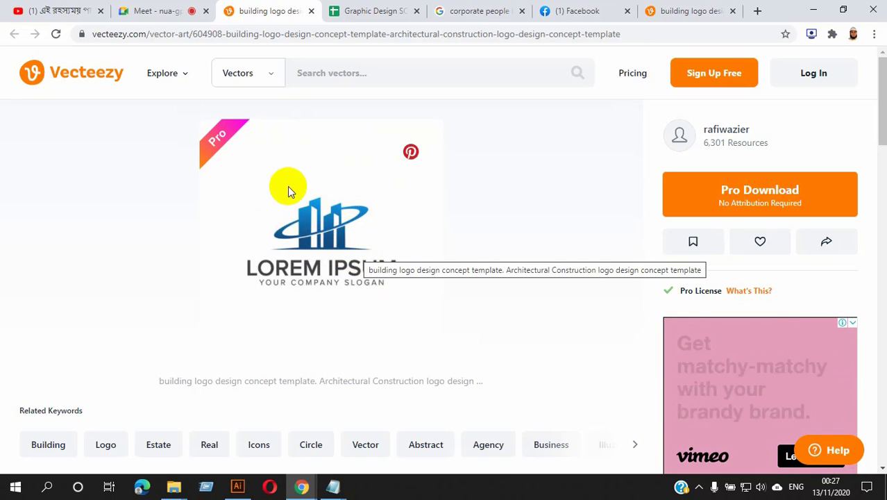
pyautogui.scroll(-6, 347, 224)
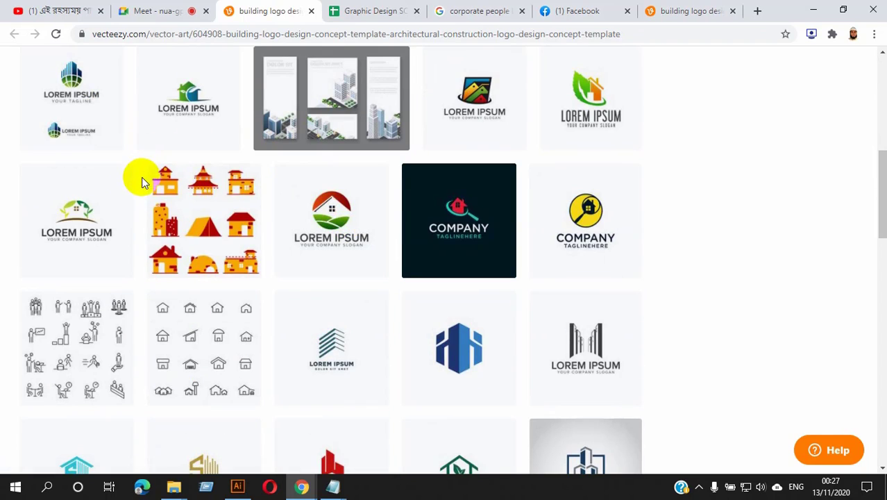
pyautogui.scroll(-2, 341, 248)
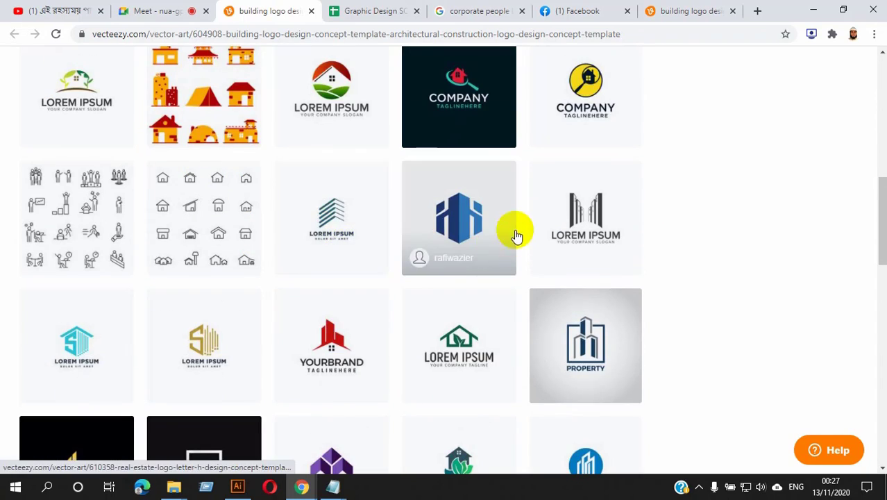
pyautogui.scroll(-2, 511, 232)
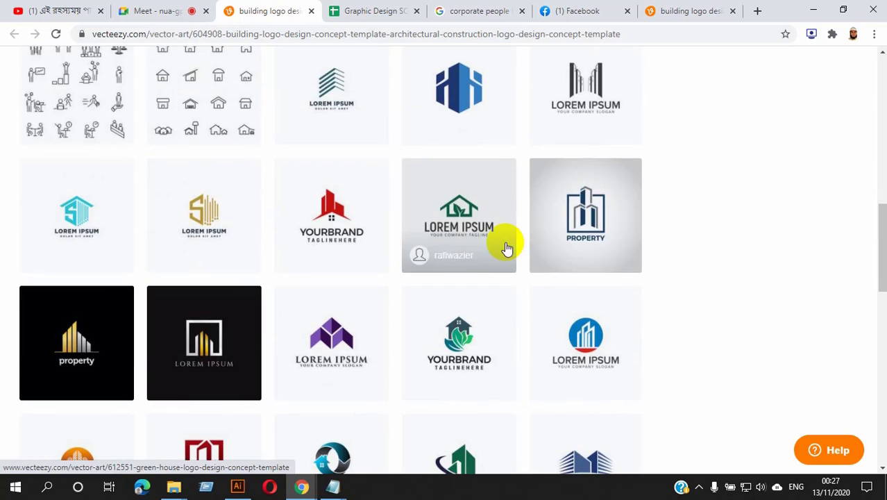
pyautogui.click(329, 208)
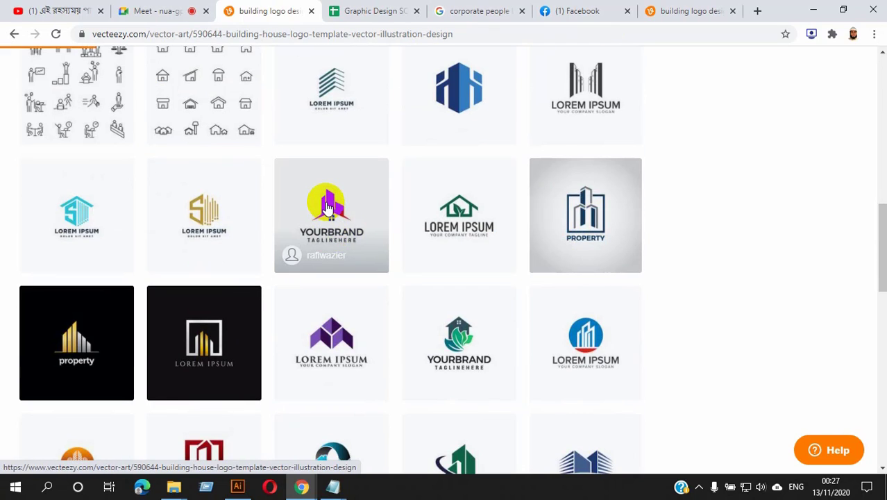
# Step: Examine the building and house logos among the related vectors of the red YOURBRAND logo
pyautogui.scroll(-6, 351, 208)
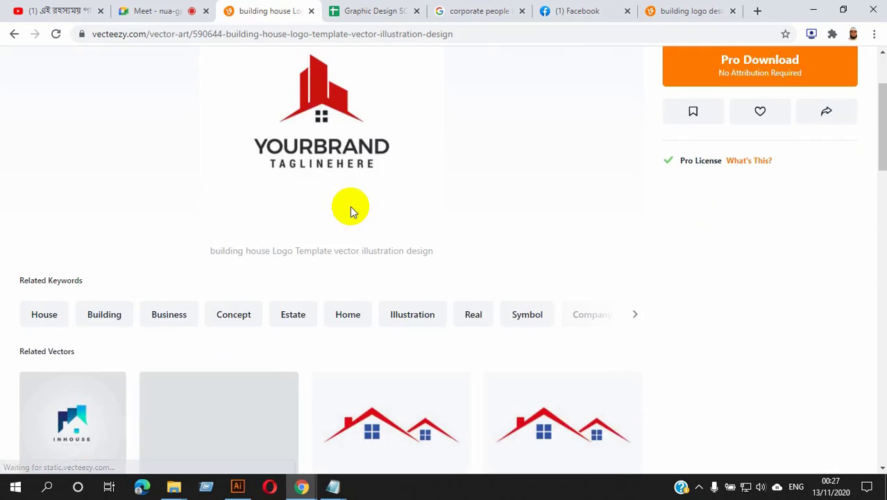
pyautogui.scroll(-2, 317, 218)
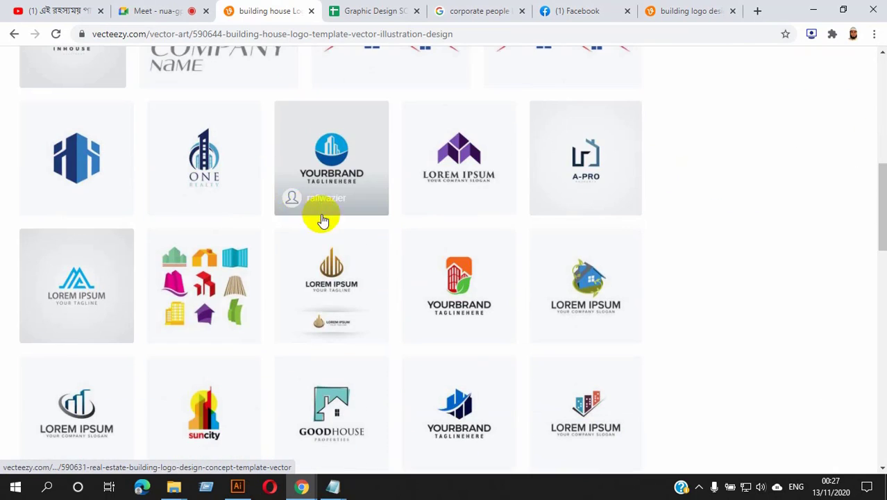
pyautogui.scroll(-4, 472, 308)
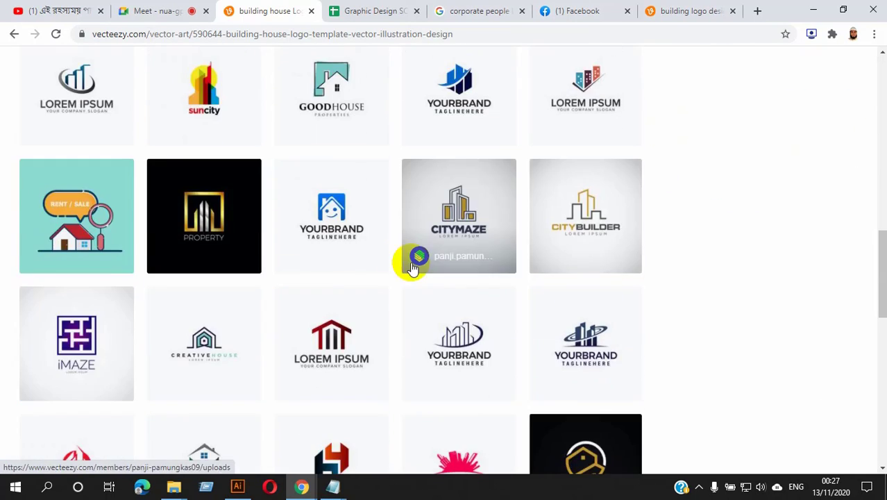
pyautogui.scroll(4, 400, 262)
pyautogui.scroll(-5, 400, 258)
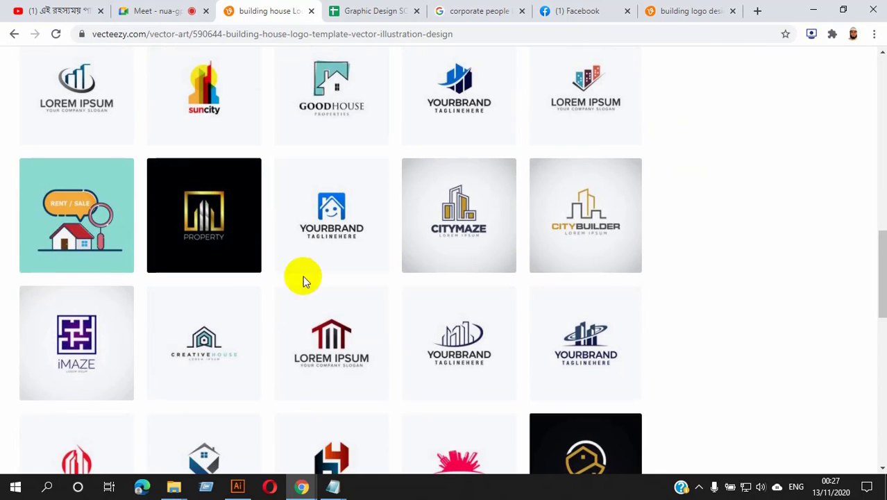
pyautogui.scroll(-1, 447, 292)
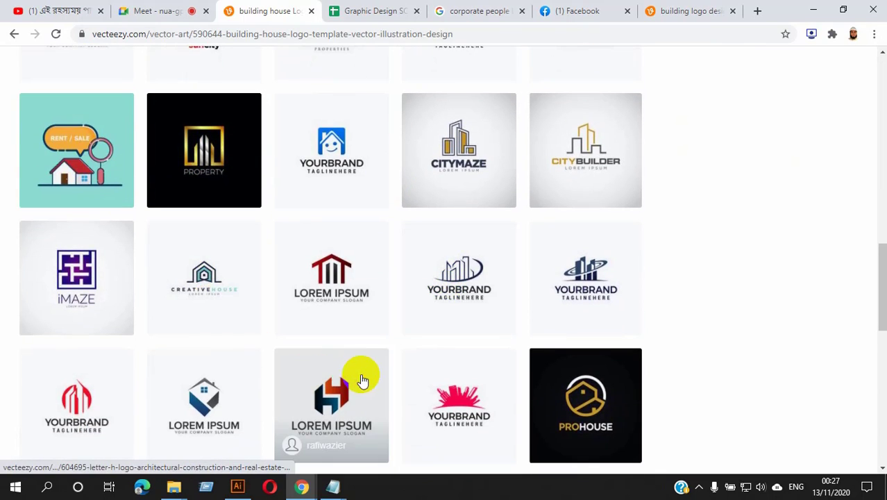
pyautogui.scroll(5, 364, 381)
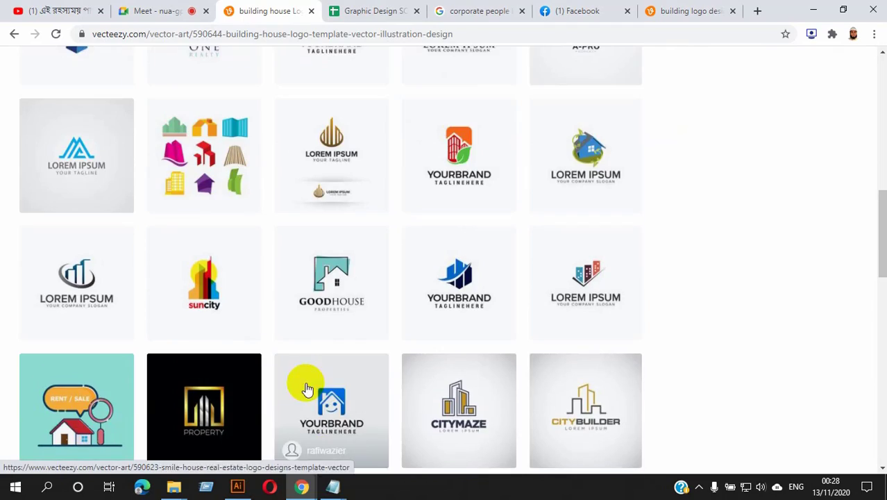
pyautogui.scroll(1, 155, 305)
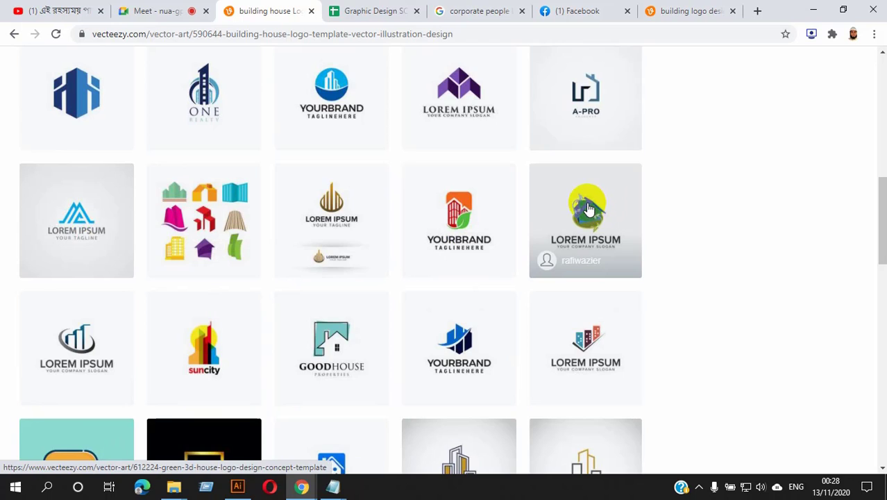
pyautogui.scroll(1, 595, 209)
pyautogui.scroll(2, 450, 241)
pyautogui.moveTo(366, 208)
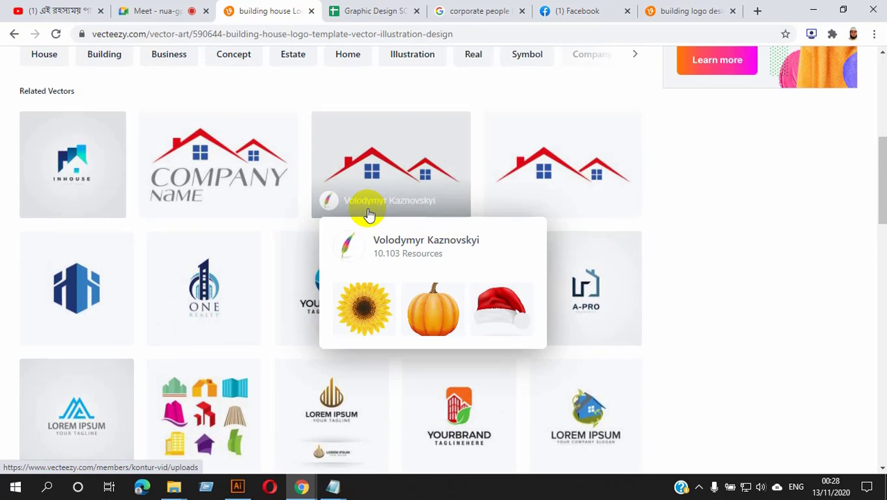
pyautogui.scroll(-10, 368, 215)
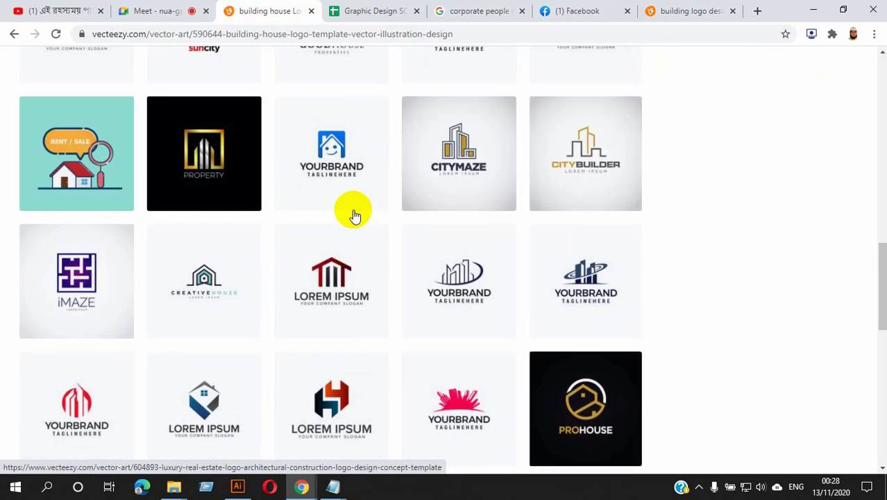
pyautogui.scroll(-1, 354, 212)
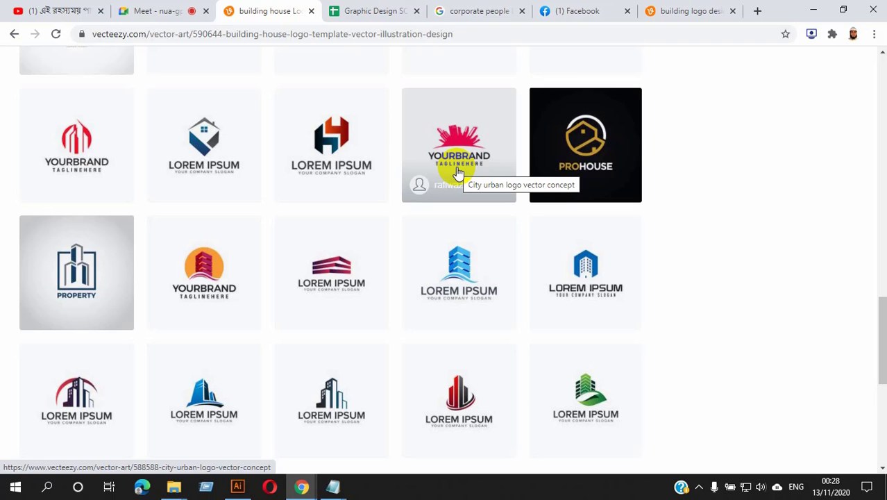
pyautogui.scroll(15, 458, 172)
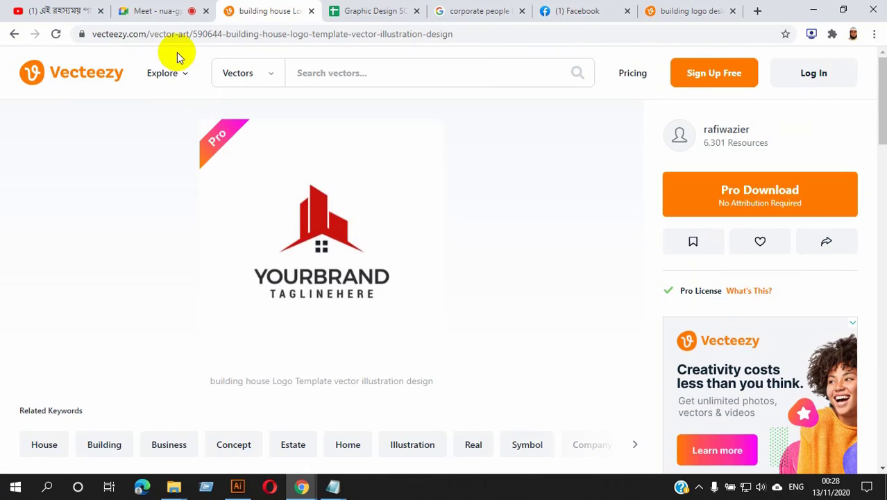
# Step: Check the Google Meet call, return to Illustrator and activate the Direct Selection tool
pyautogui.click(144, 13)
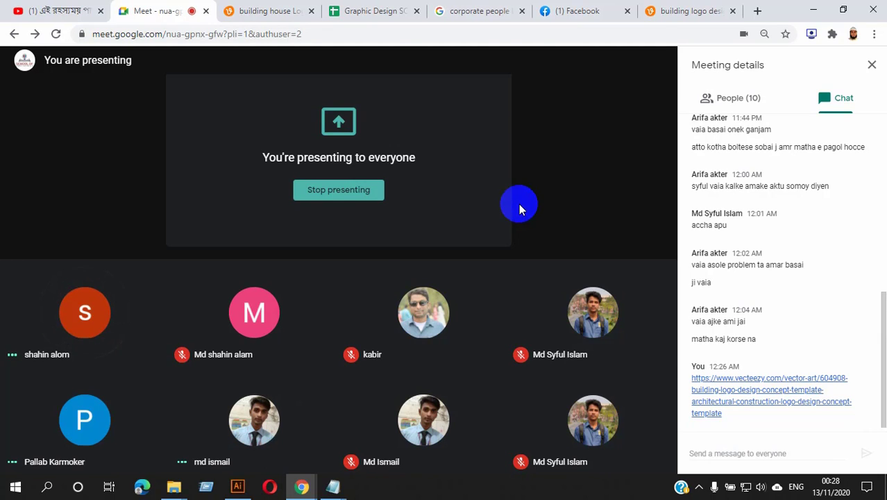
pyautogui.click(238, 486)
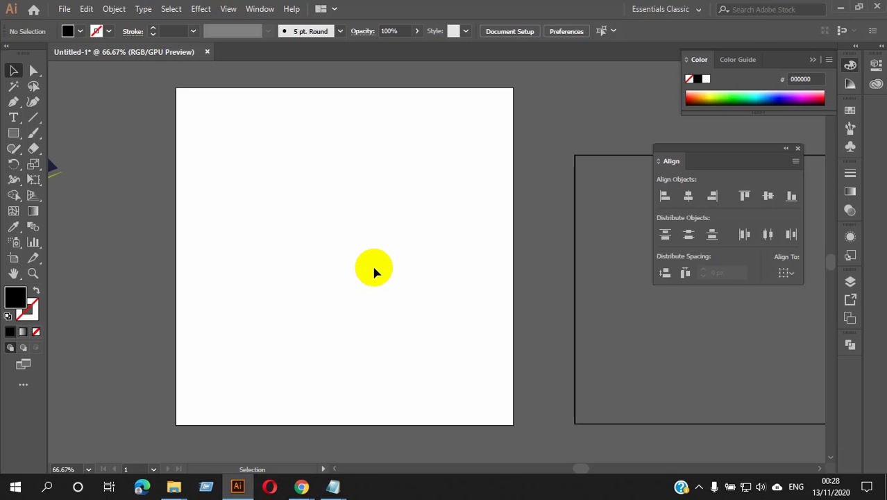
pyautogui.press('a')
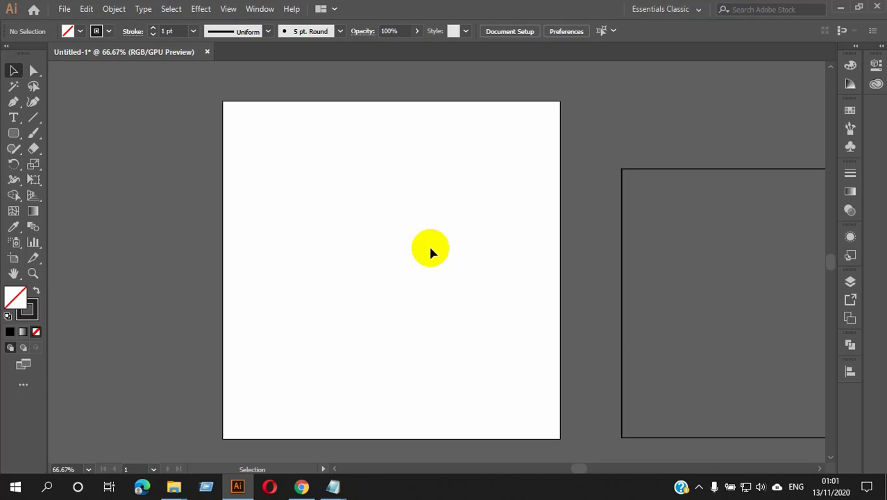
pyautogui.press('a')
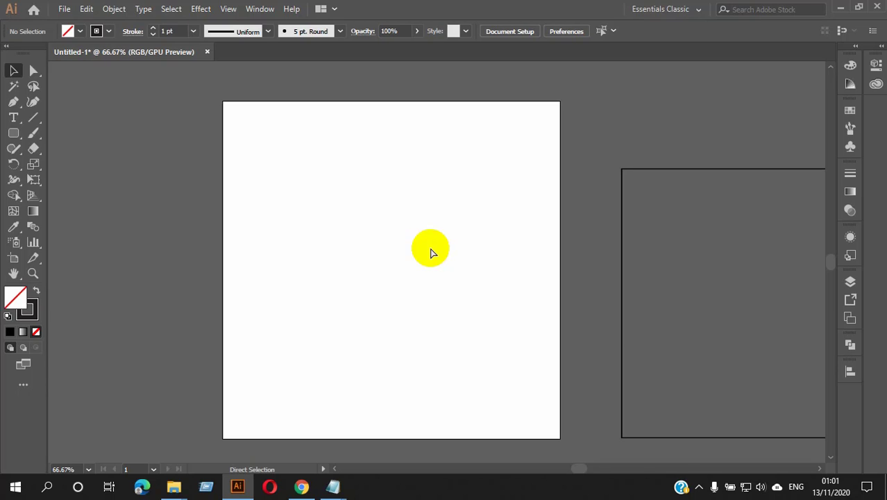